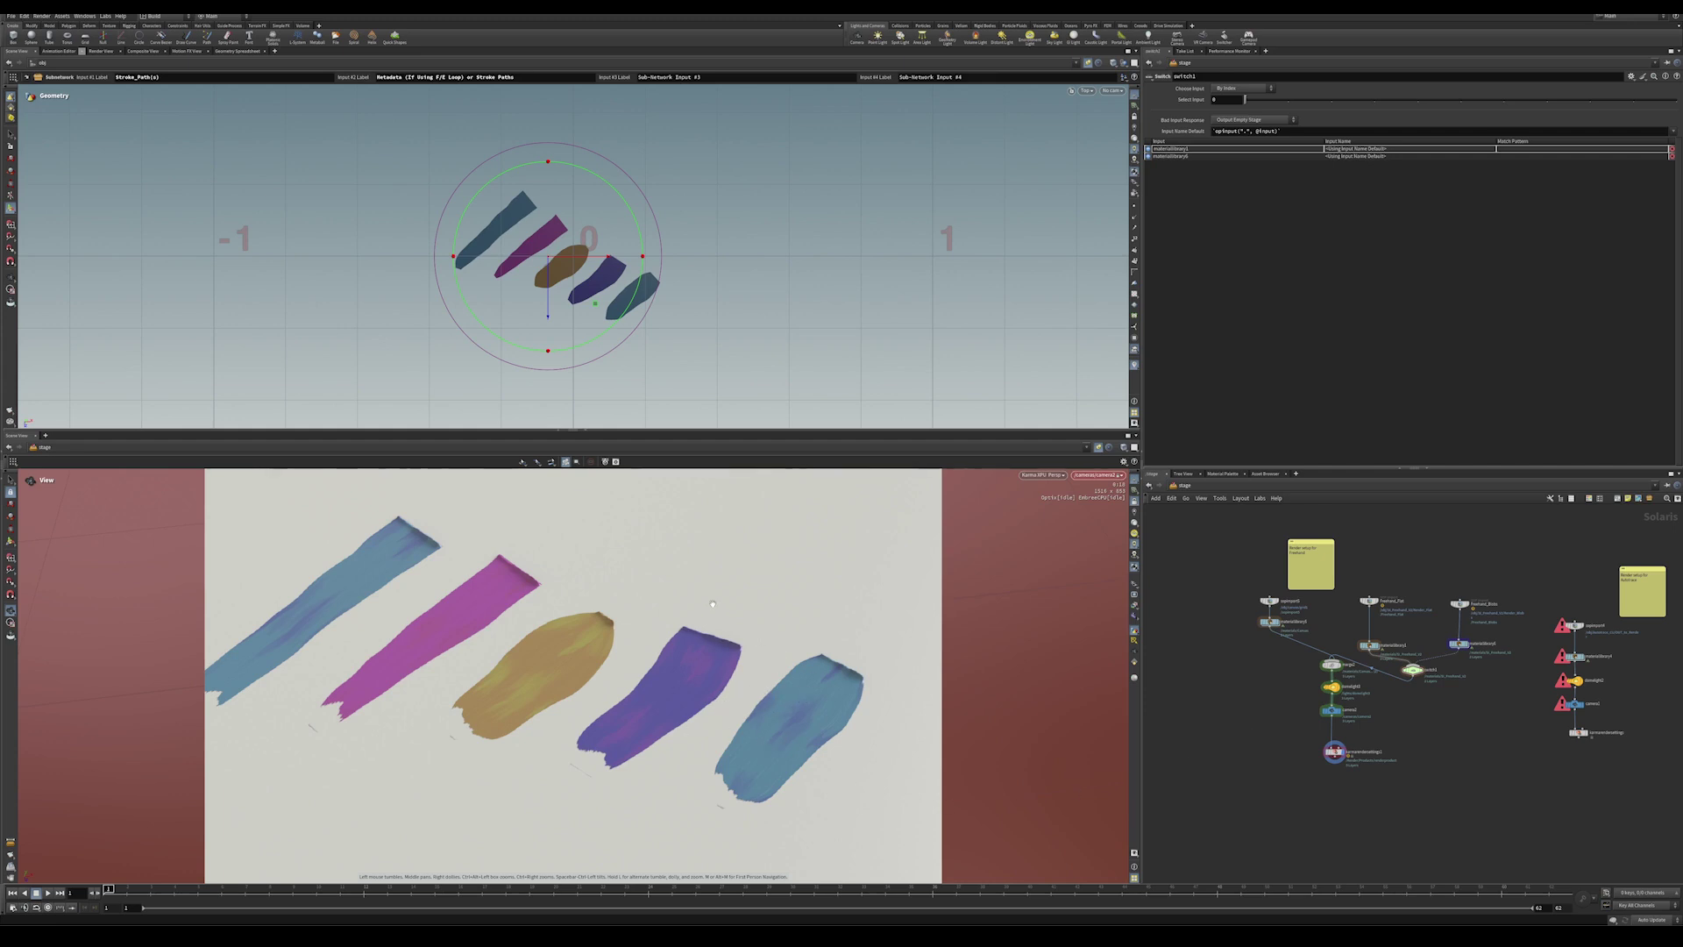
# Examine the five flat brush strokes in the rendered view from several angles and up close.
pyautogui.moveTo(704, 650); pyautogui.dragTo(526, 491)
pyautogui.moveTo(526, 492); pyautogui.dragTo(952, 571, button='right')
pyautogui.moveTo(952, 570); pyautogui.dragTo(689, 662)
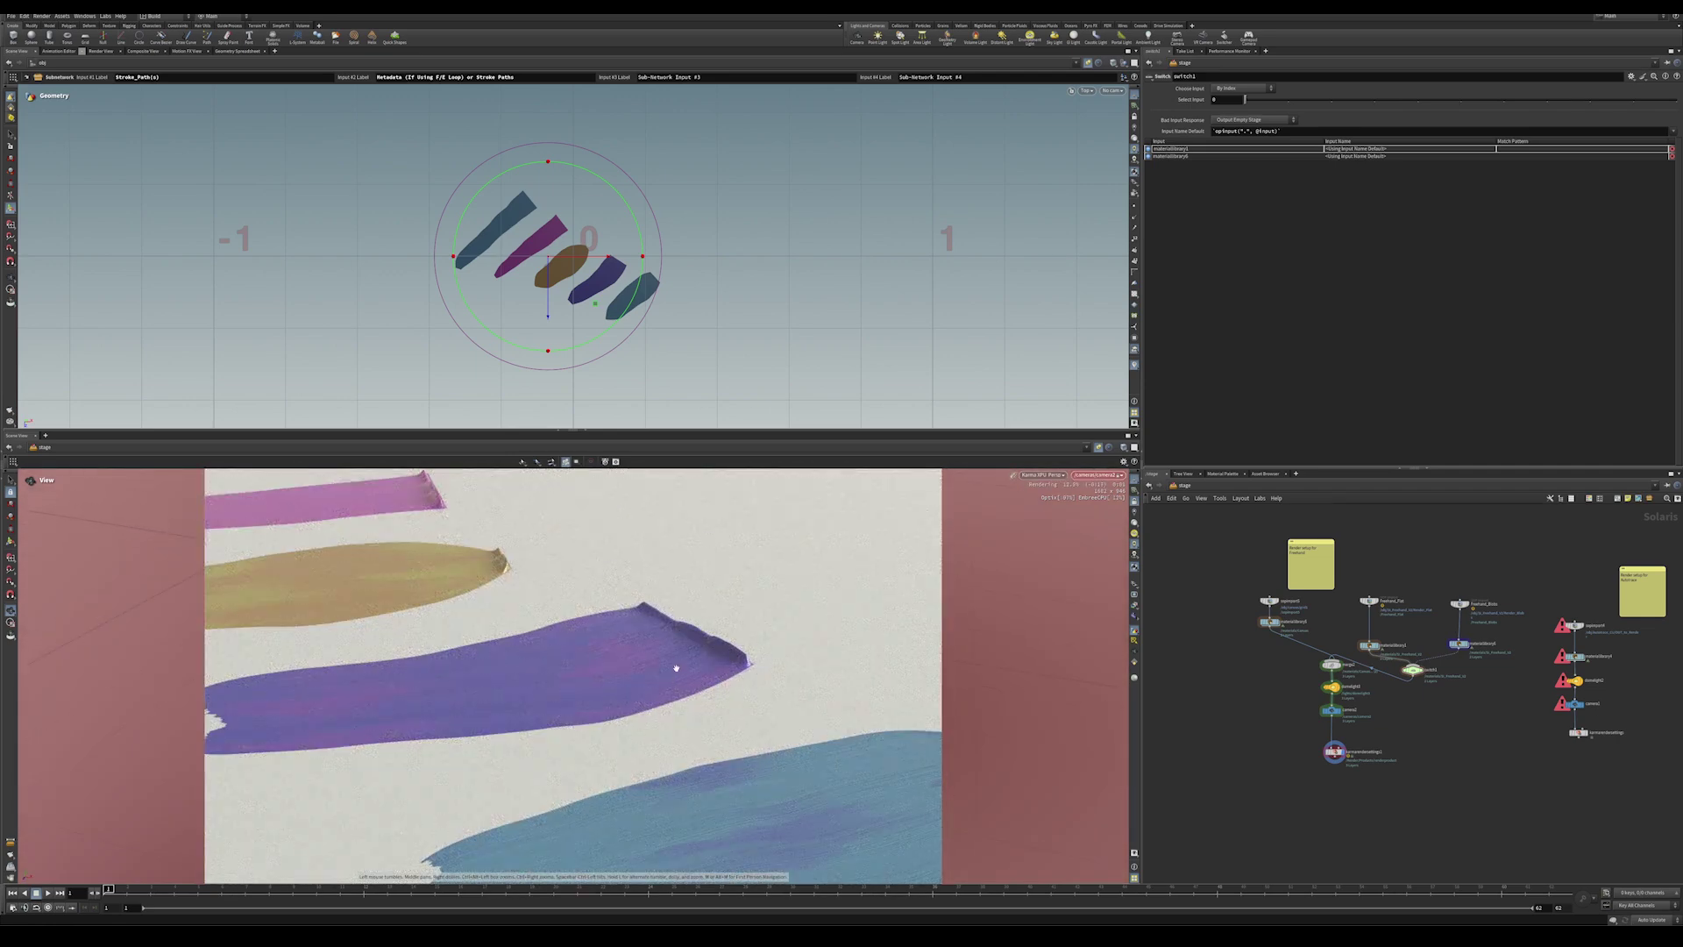
pyautogui.moveTo(676, 657)
pyautogui.mouseDown(button='right')
pyautogui.moveTo(552, 671)
pyautogui.moveTo(421, 658)
pyautogui.mouseUp(button='right')
pyautogui.moveTo(421, 657)
pyautogui.mouseDown()
pyautogui.moveTo(443, 692)
pyautogui.moveTo(561, 745)
pyautogui.mouseUp()
pyautogui.moveTo(561, 745); pyautogui.dragTo(627, 784, button='middle')
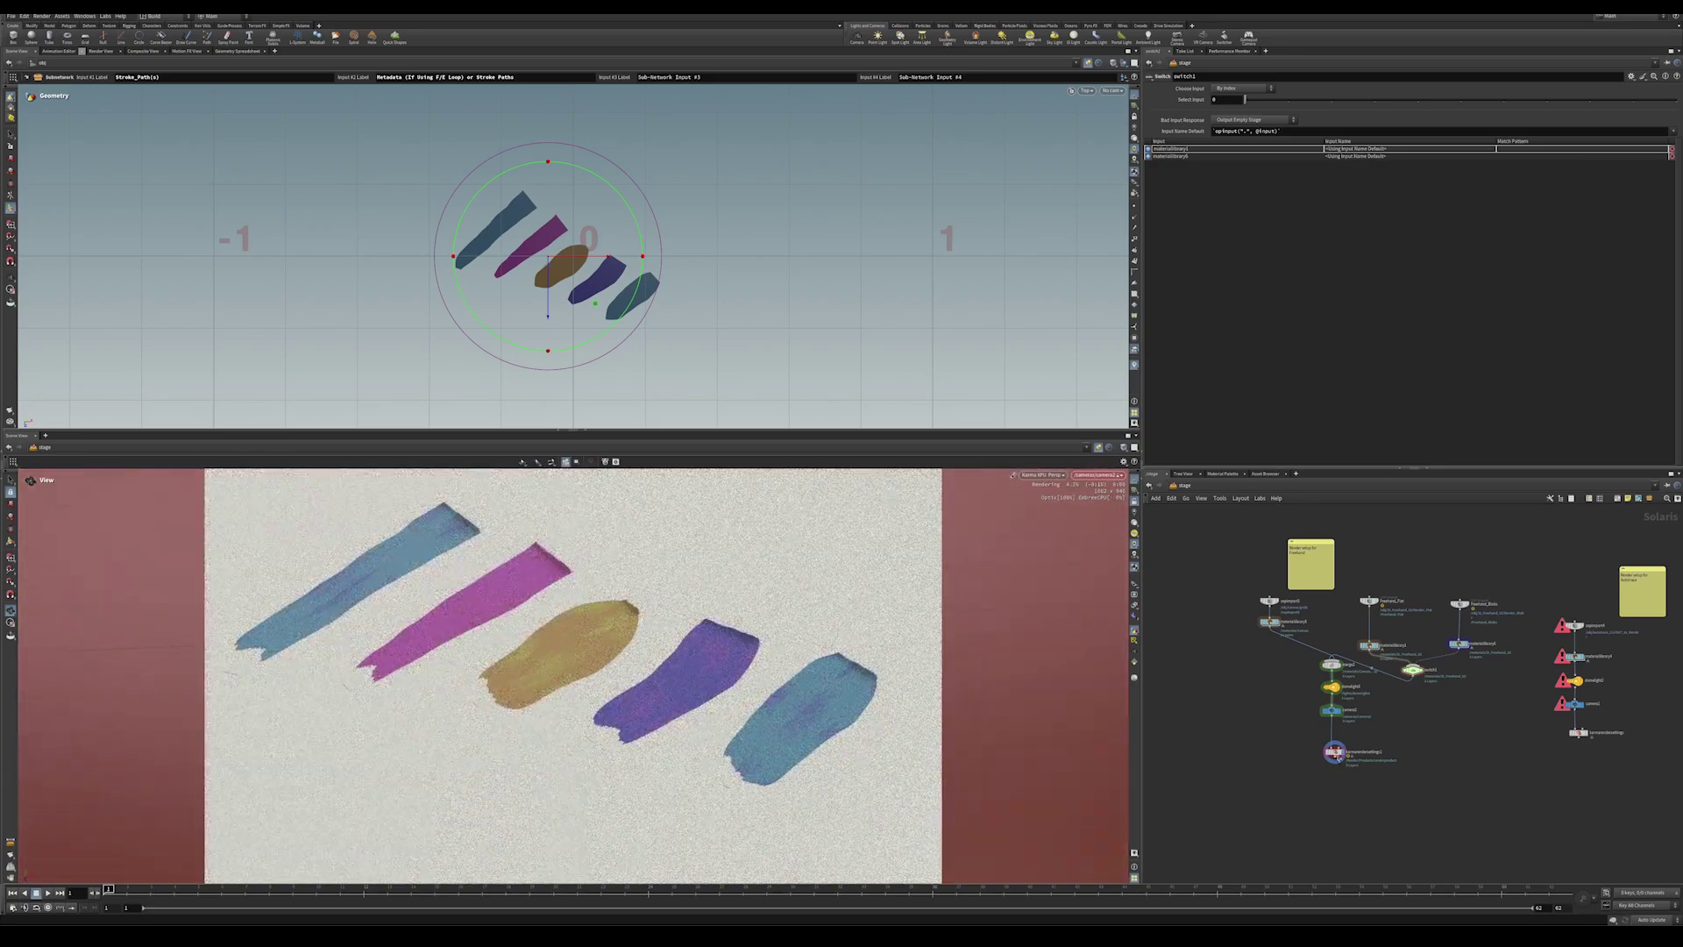
# Set the switch node's selected input to 1 and examine the thick blob strokes in the render from several angles.
pyautogui.doubleClick(1218, 100)
pyautogui.write('1')
pyautogui.press('Return')
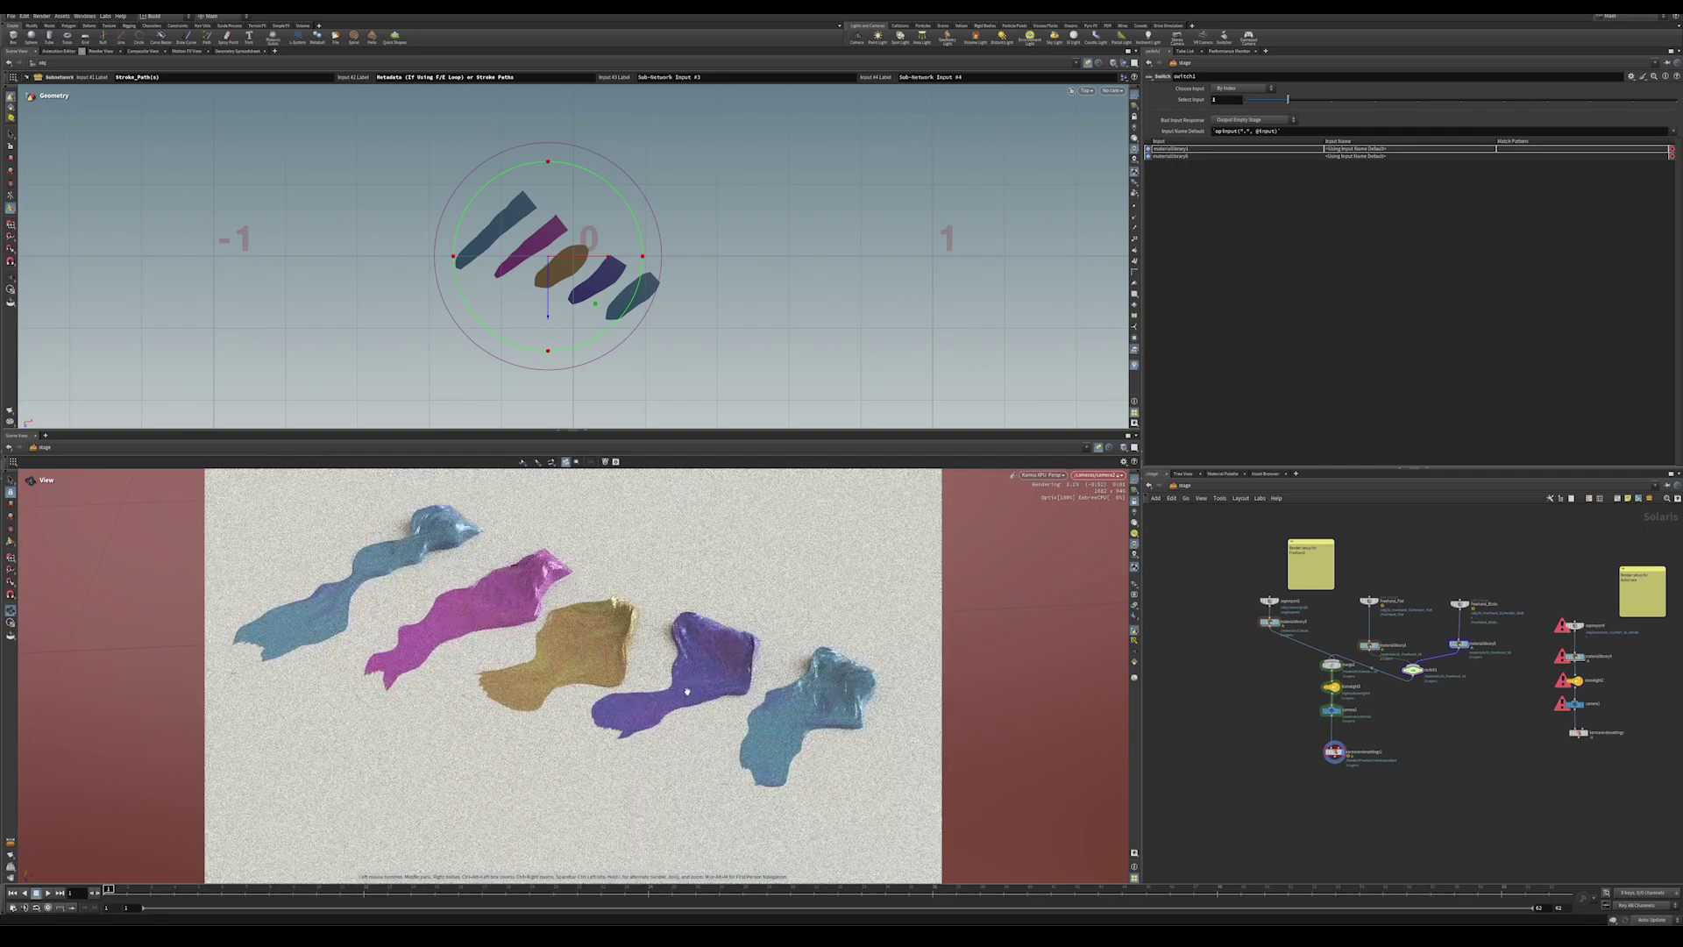
pyautogui.moveTo(713, 649)
pyautogui.mouseDown()
pyautogui.moveTo(596, 561)
pyautogui.moveTo(578, 508)
pyautogui.mouseUp()
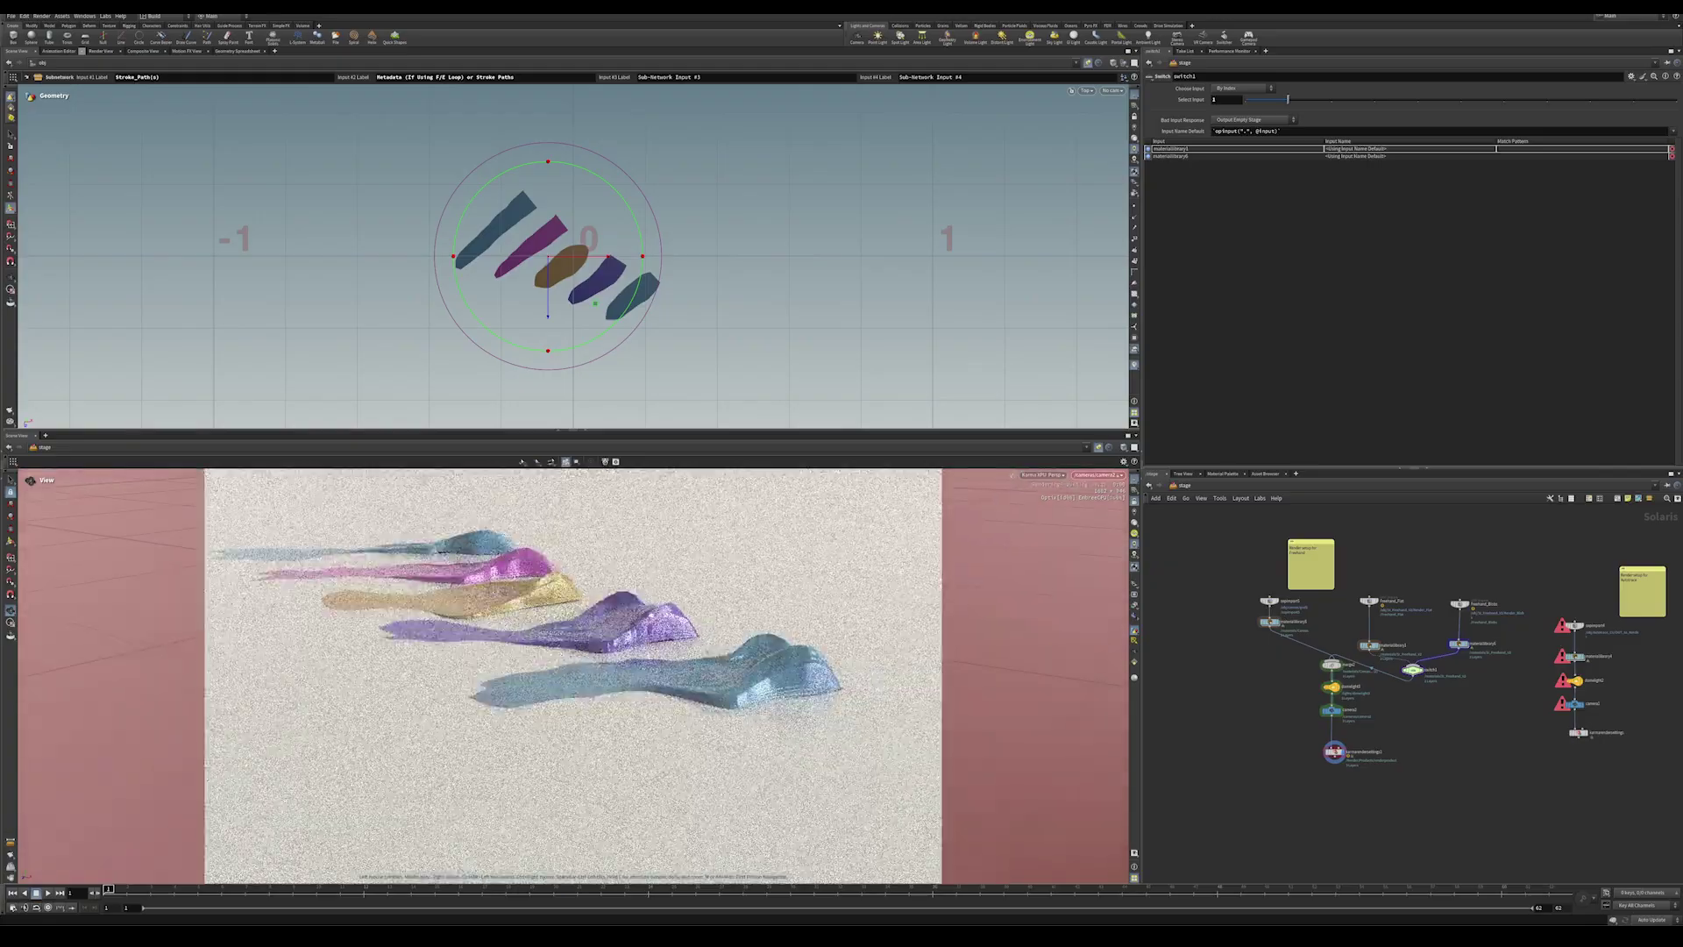
pyautogui.moveTo(643, 626); pyautogui.dragTo(197, 729)
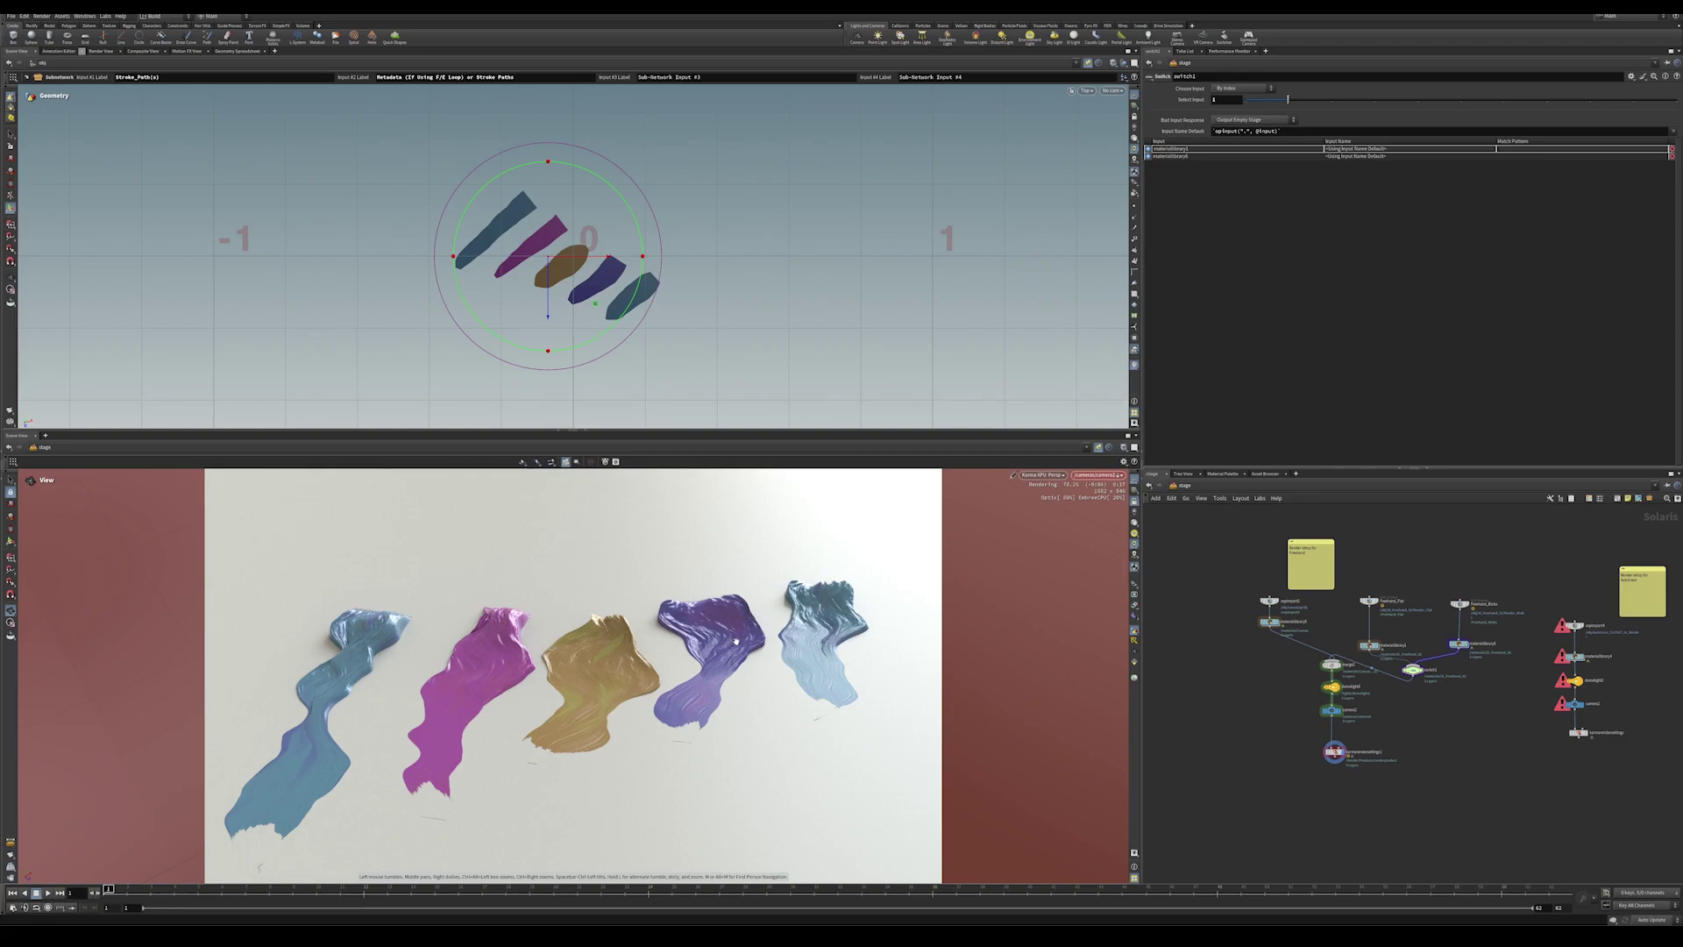
pyautogui.moveTo(736, 641); pyautogui.dragTo(614, 646)
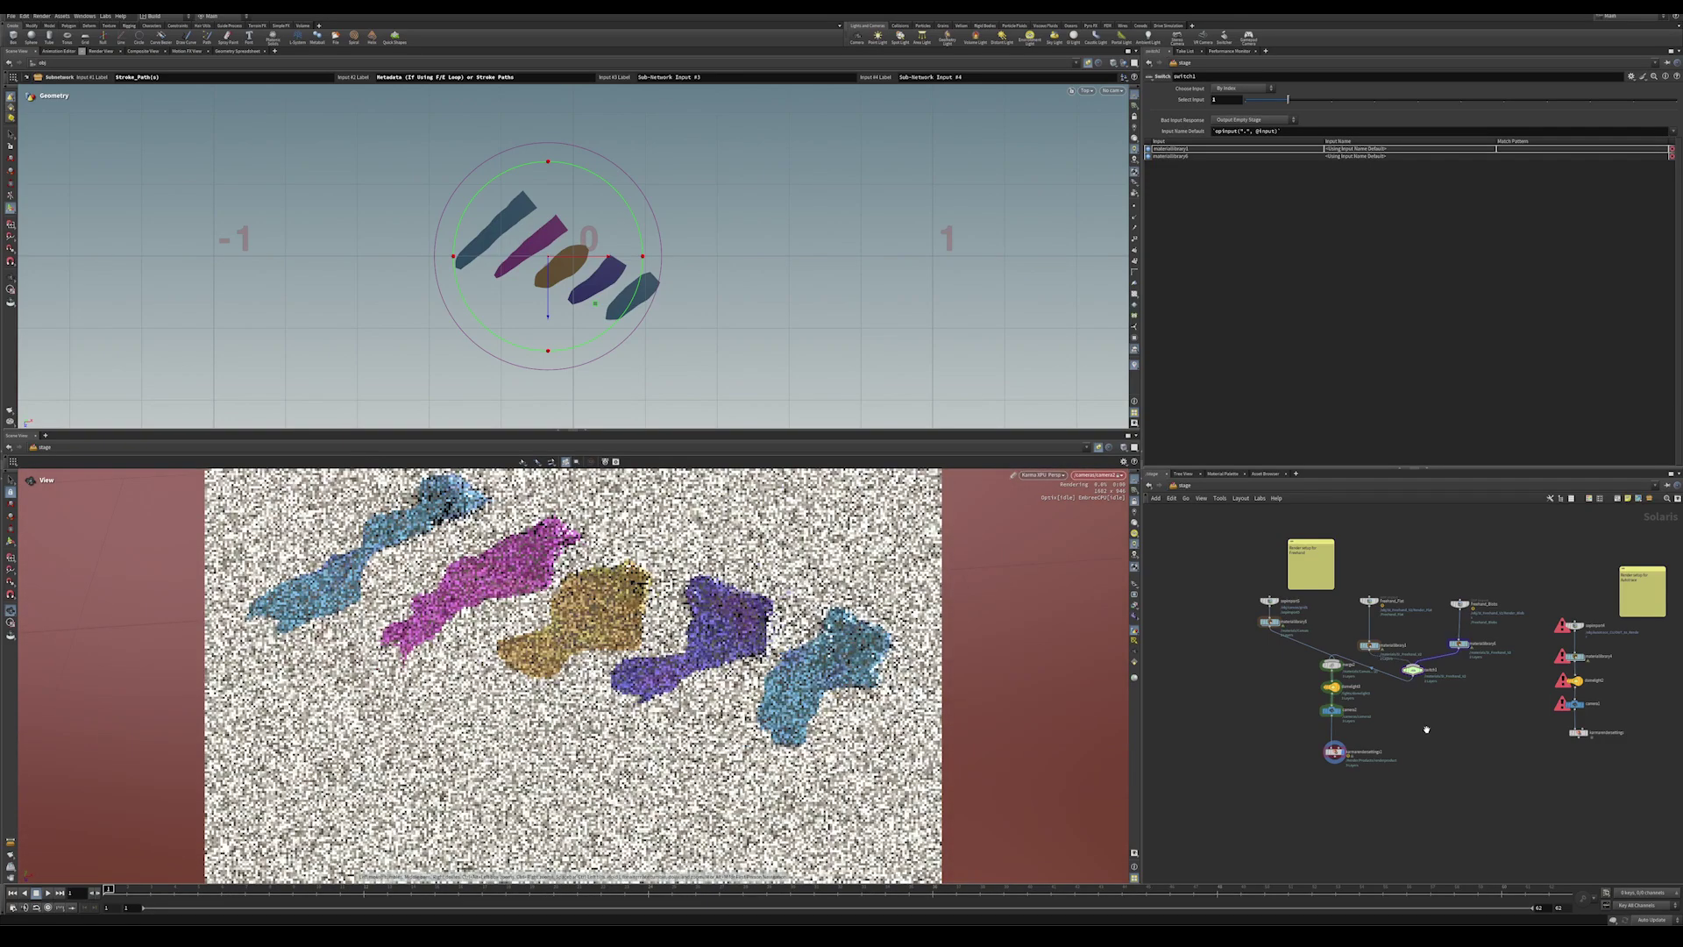
# Set the switch node's selected input to 0 so the render uses the flat strokes.
pyautogui.moveTo(1427, 730); pyautogui.dragTo(1411, 768, button='middle')
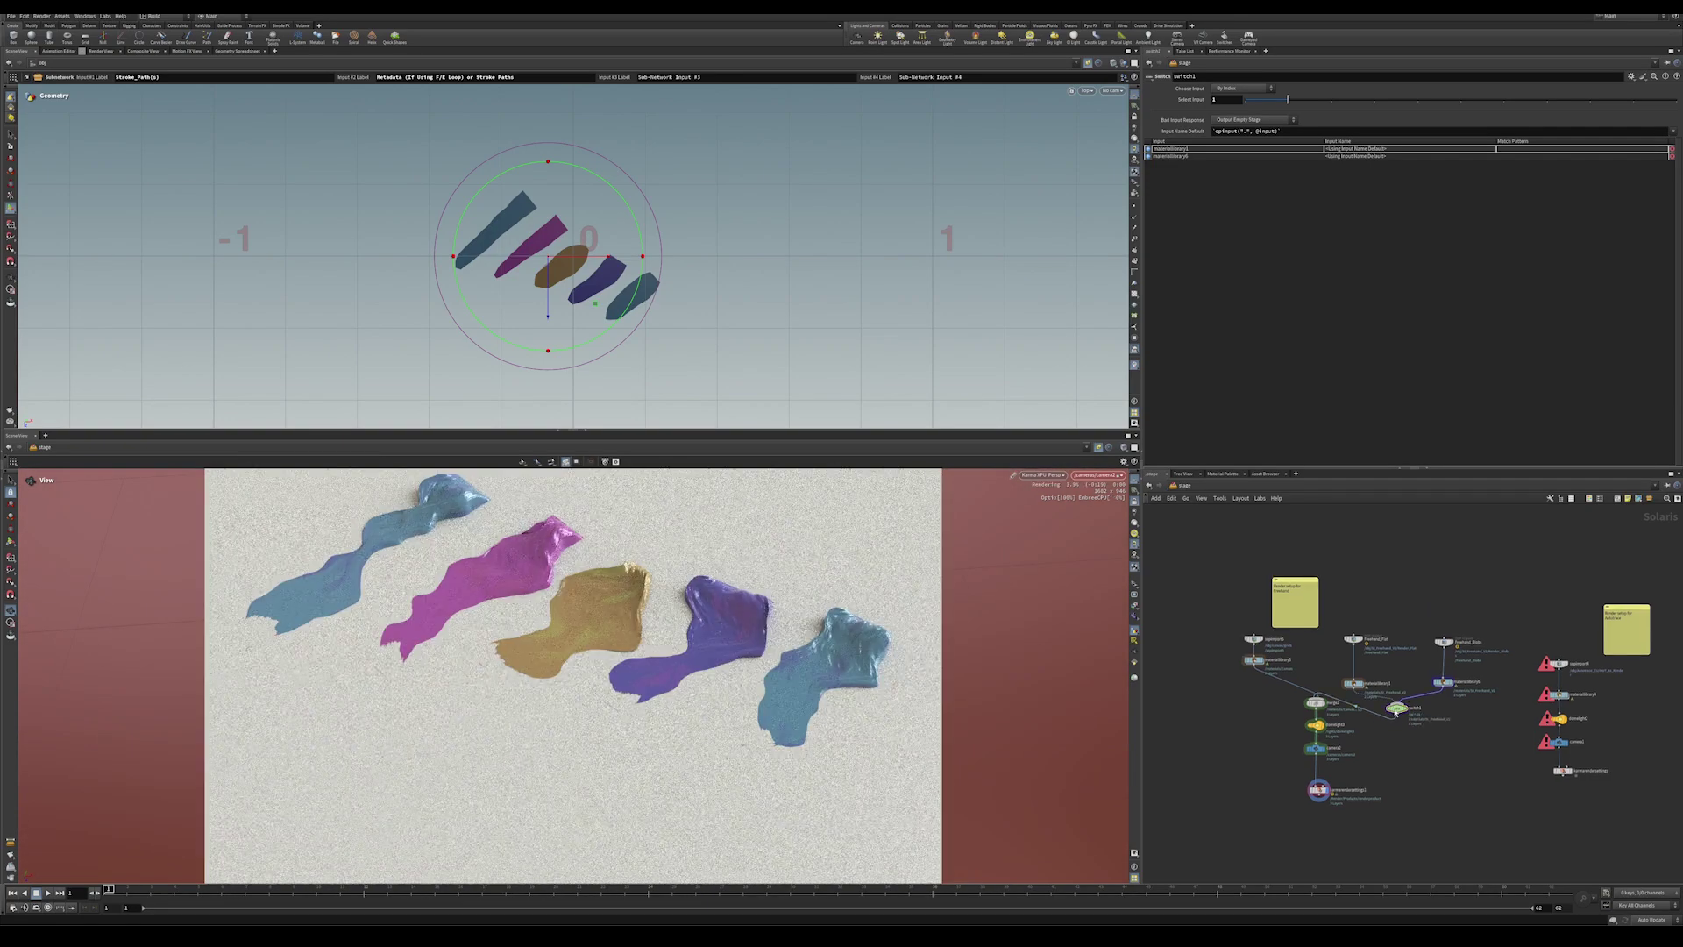
pyautogui.doubleClick(1226, 100)
pyautogui.write('0')
pyautogui.press('Return')
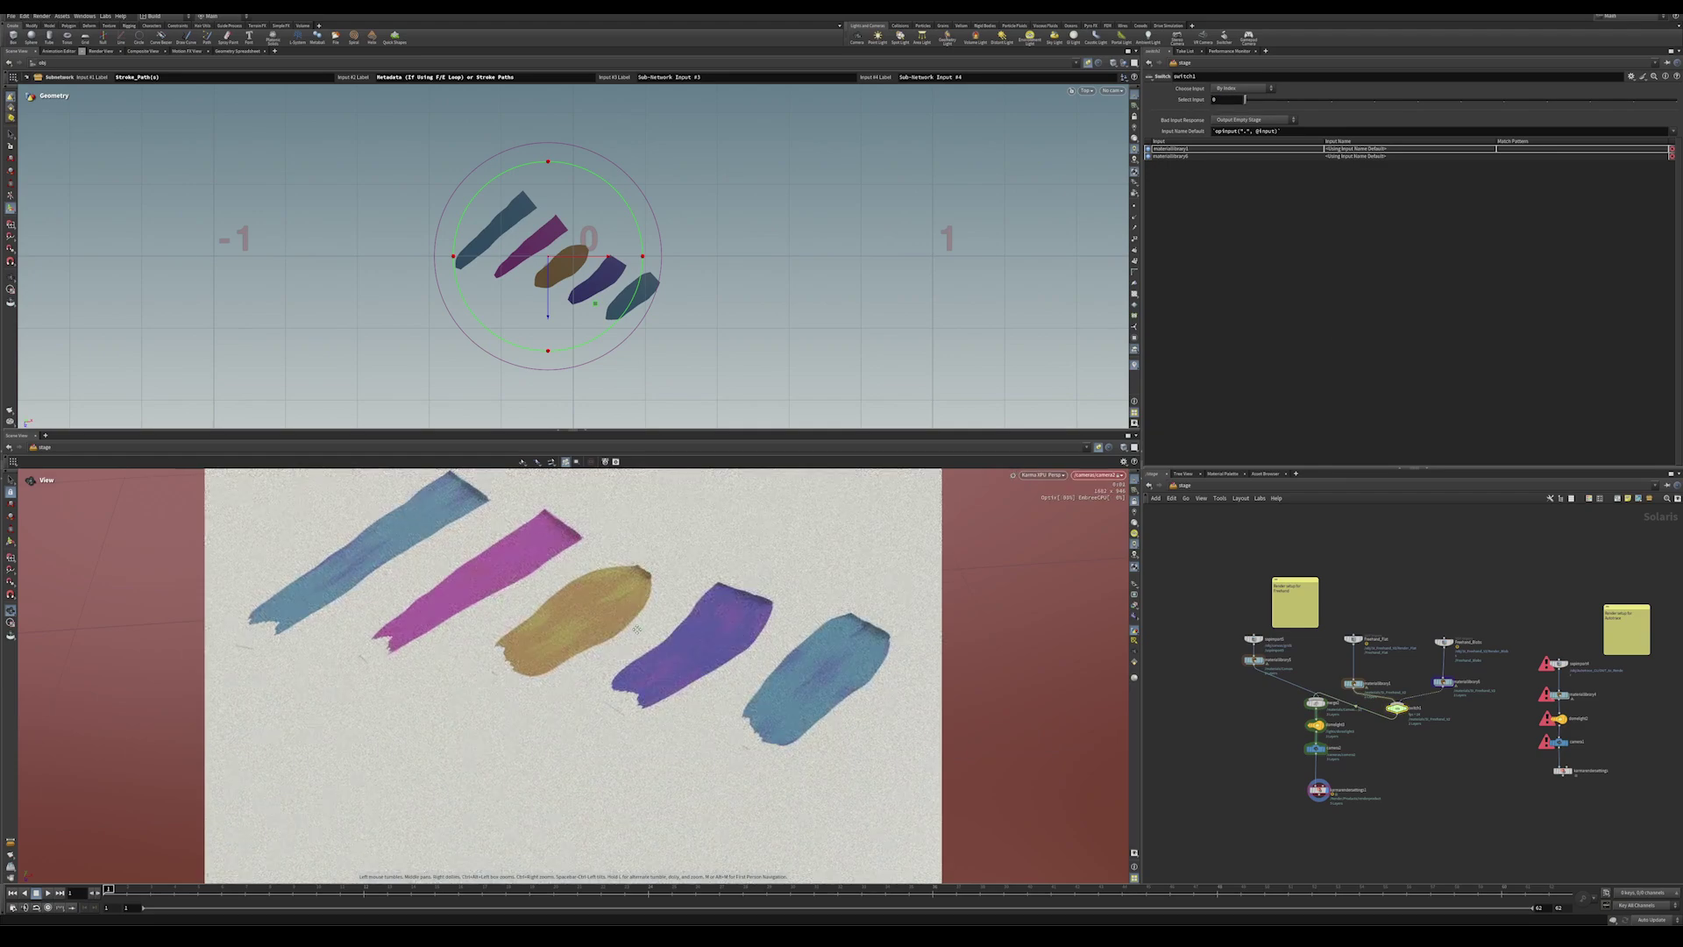
pyautogui.moveTo(629, 624); pyautogui.dragTo(633, 688, button='middle')
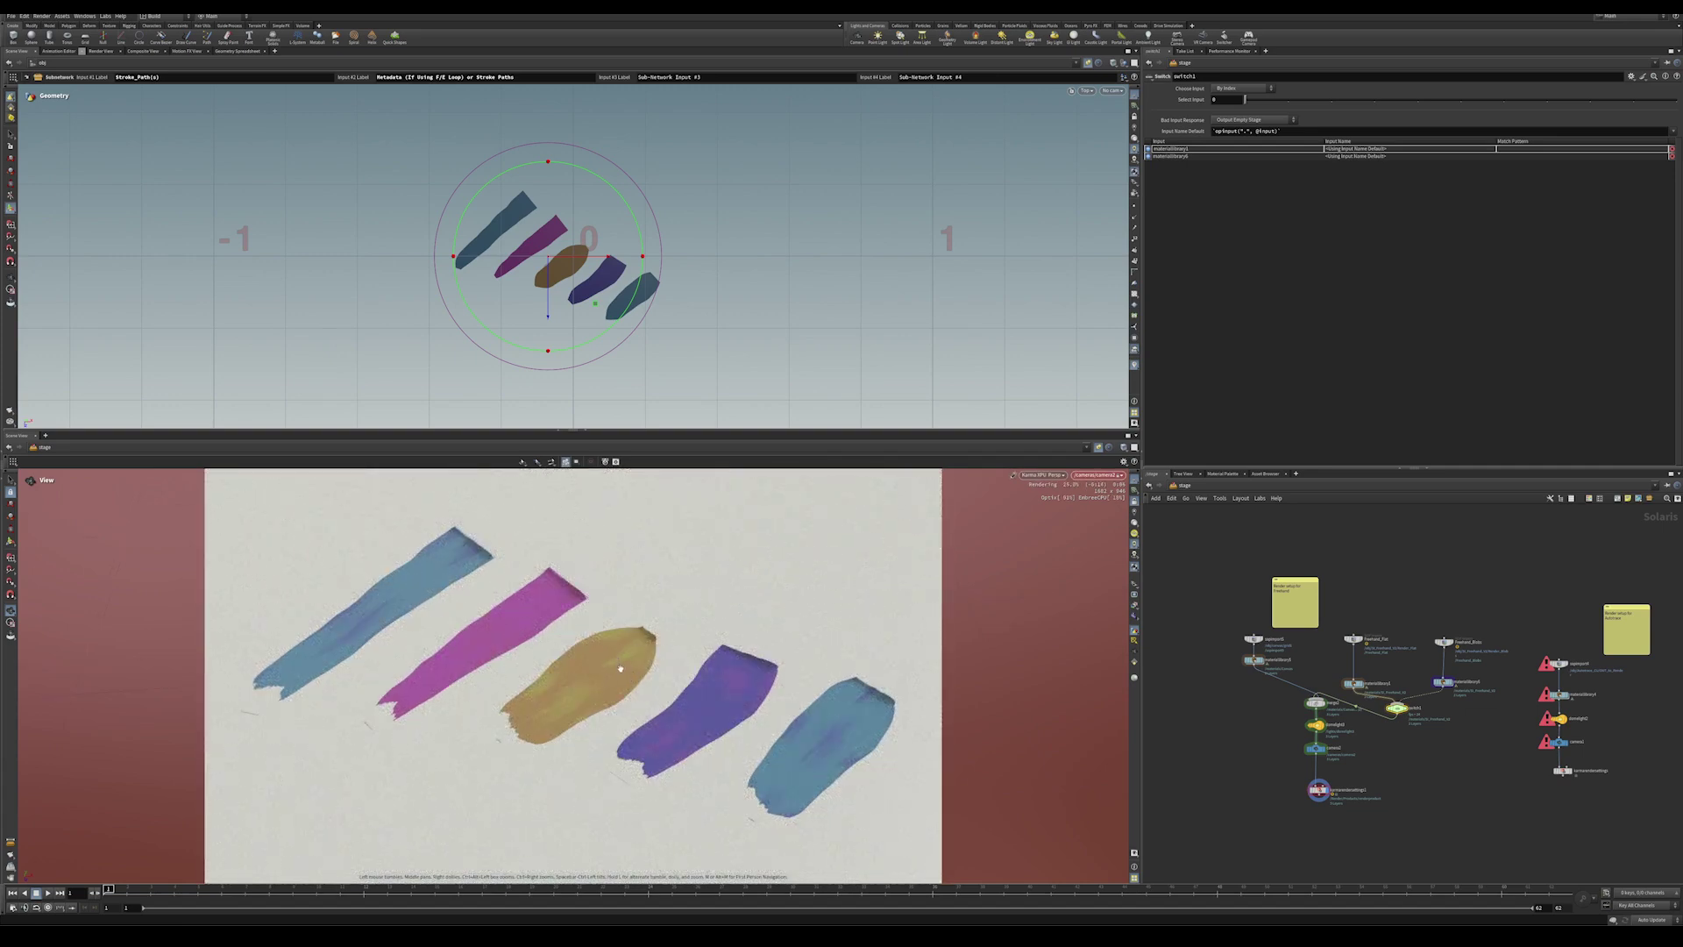
# Go to the object-level network and open the SI_Freehand_V2 geometry node inside the Freehand group.
pyautogui.moveTo(1425, 794); pyautogui.dragTo(1451, 801, button='middle')
pyautogui.press('1')
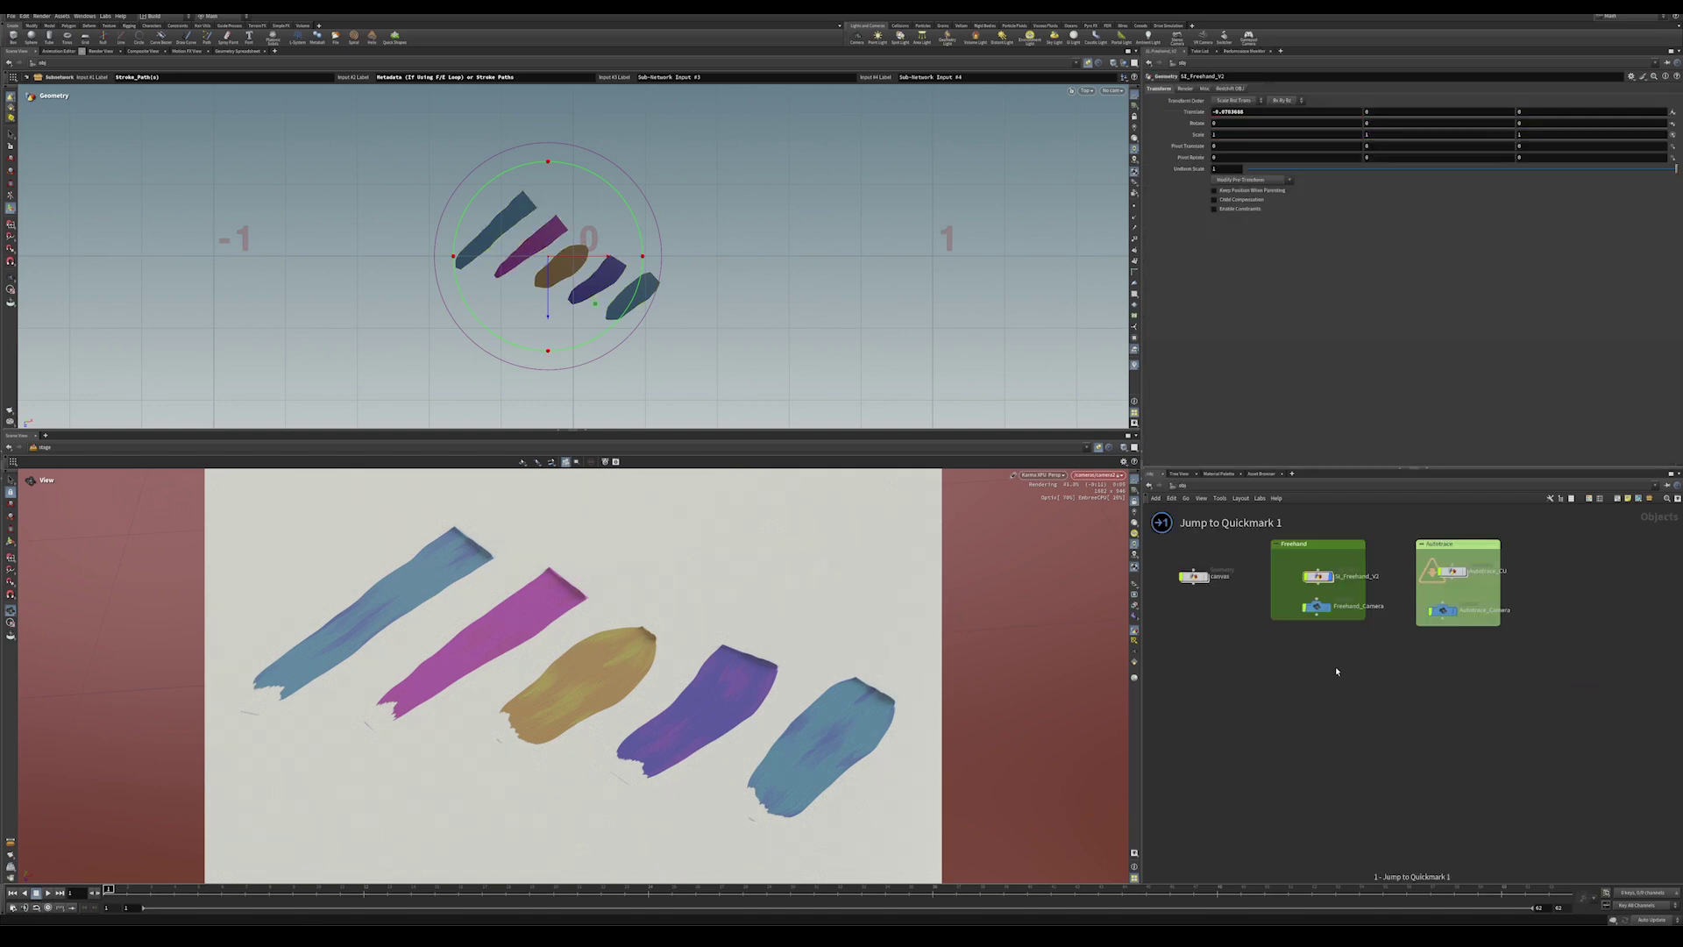
pyautogui.moveTo(1336, 671); pyautogui.dragTo(1423, 813, button='middle')
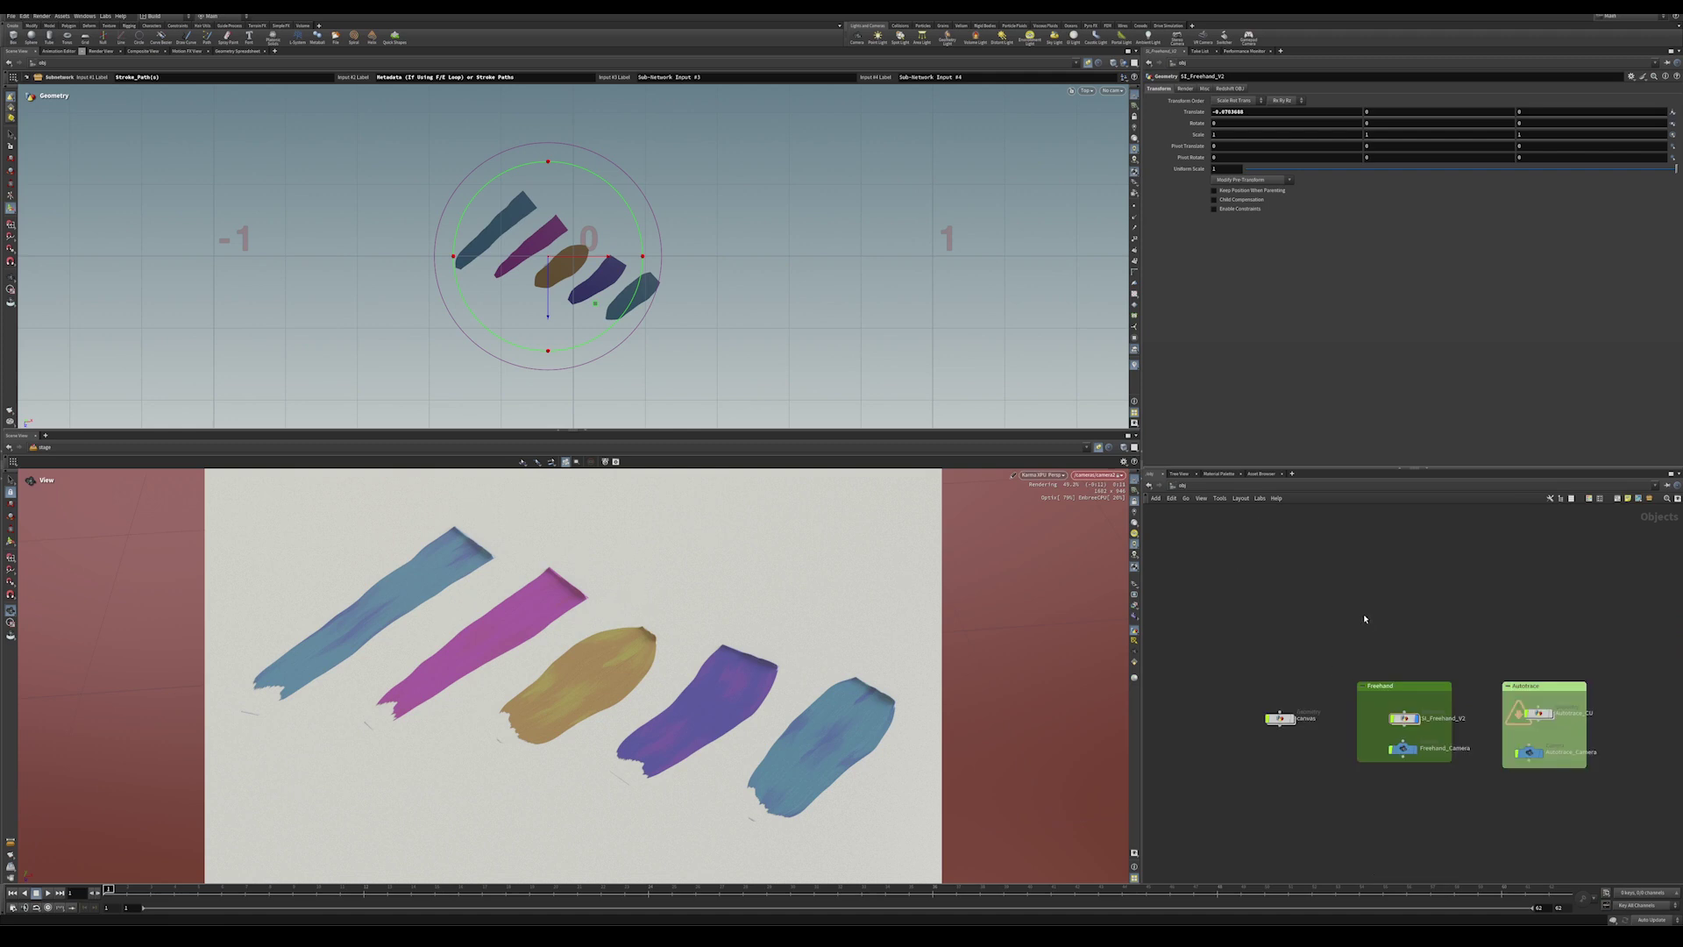
pyautogui.scroll(4, 1381, 777)
pyautogui.scroll(-1, 1387, 777)
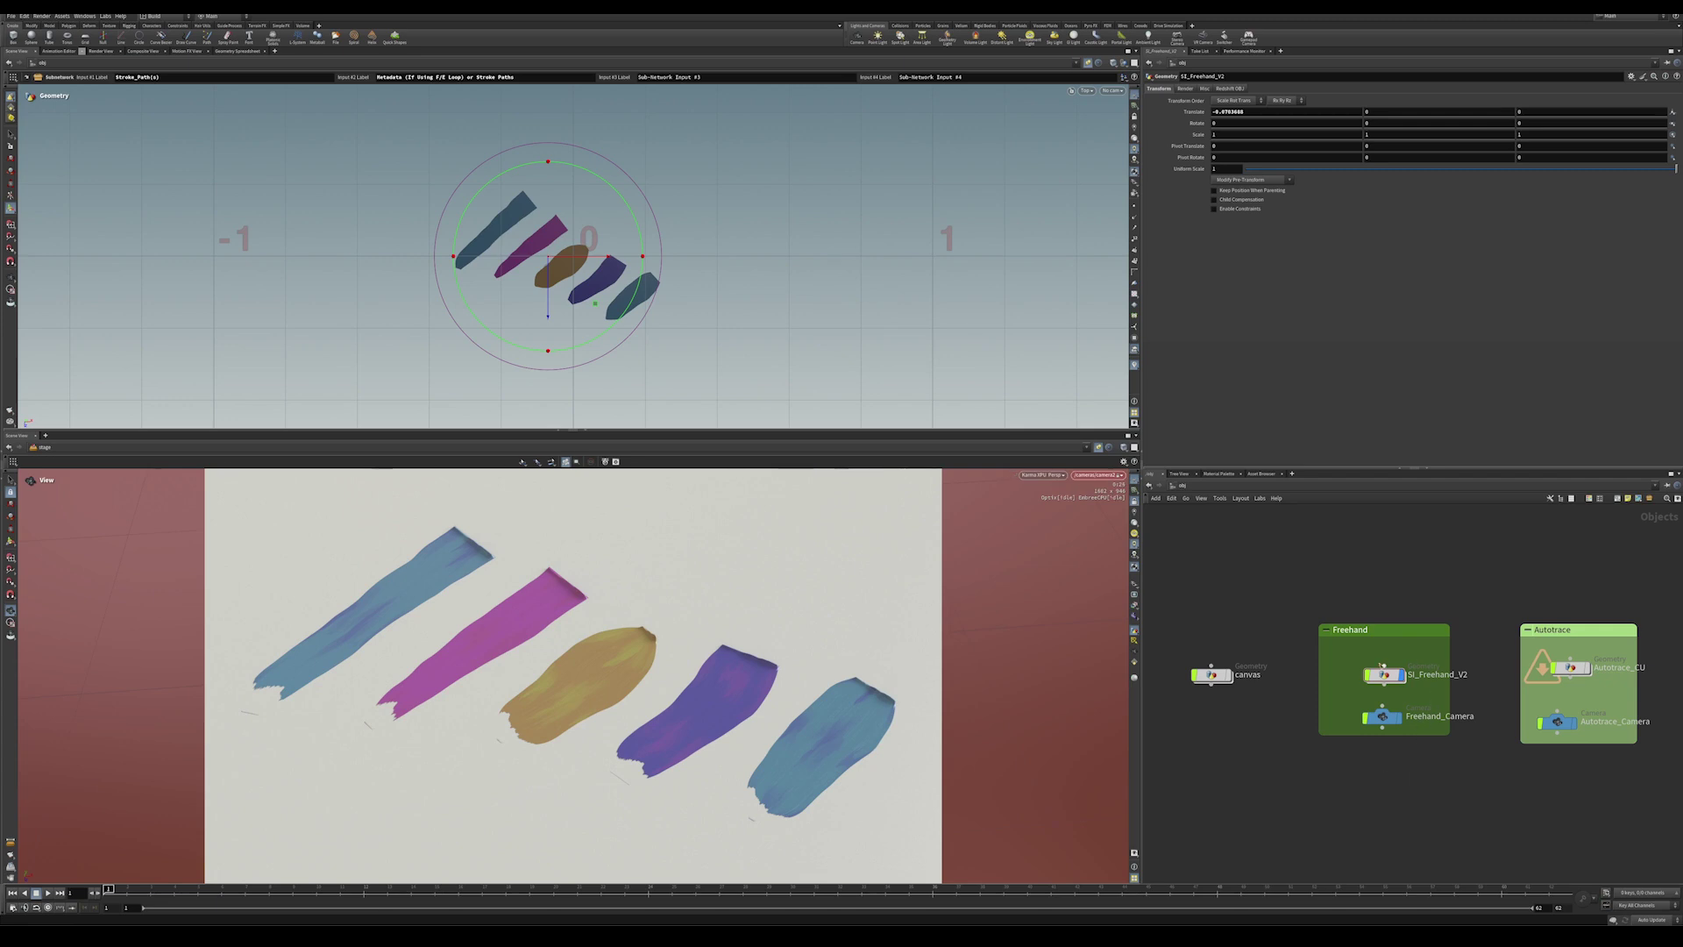
pyautogui.moveTo(1361, 652)
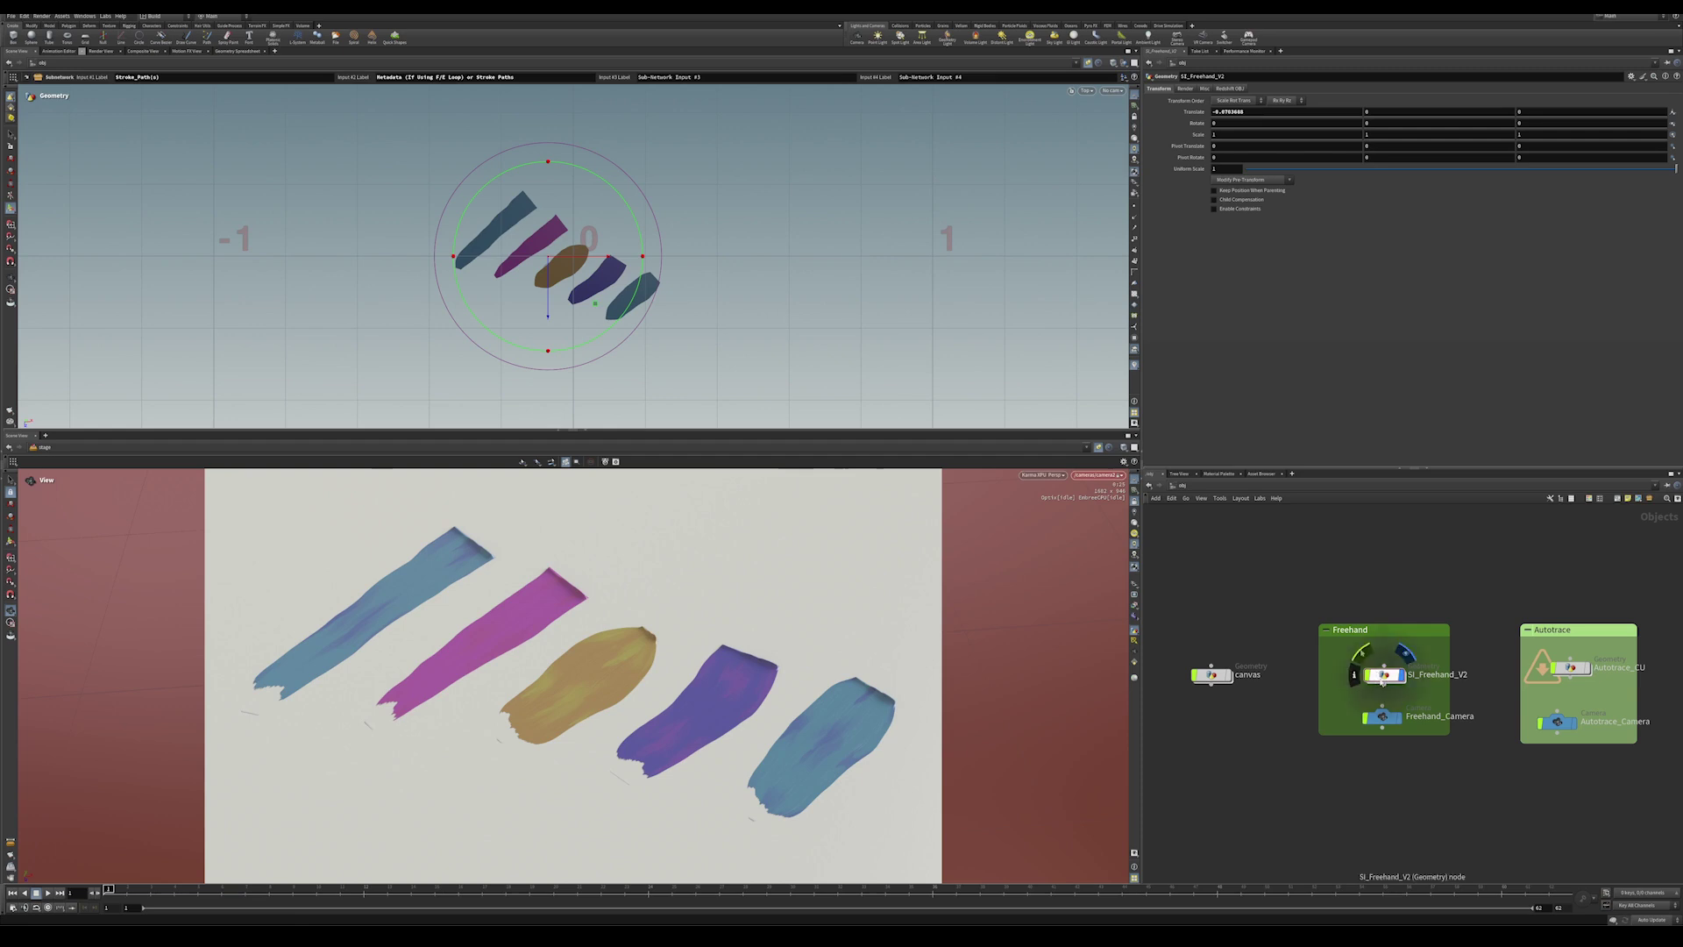
pyautogui.doubleClick(1385, 675)
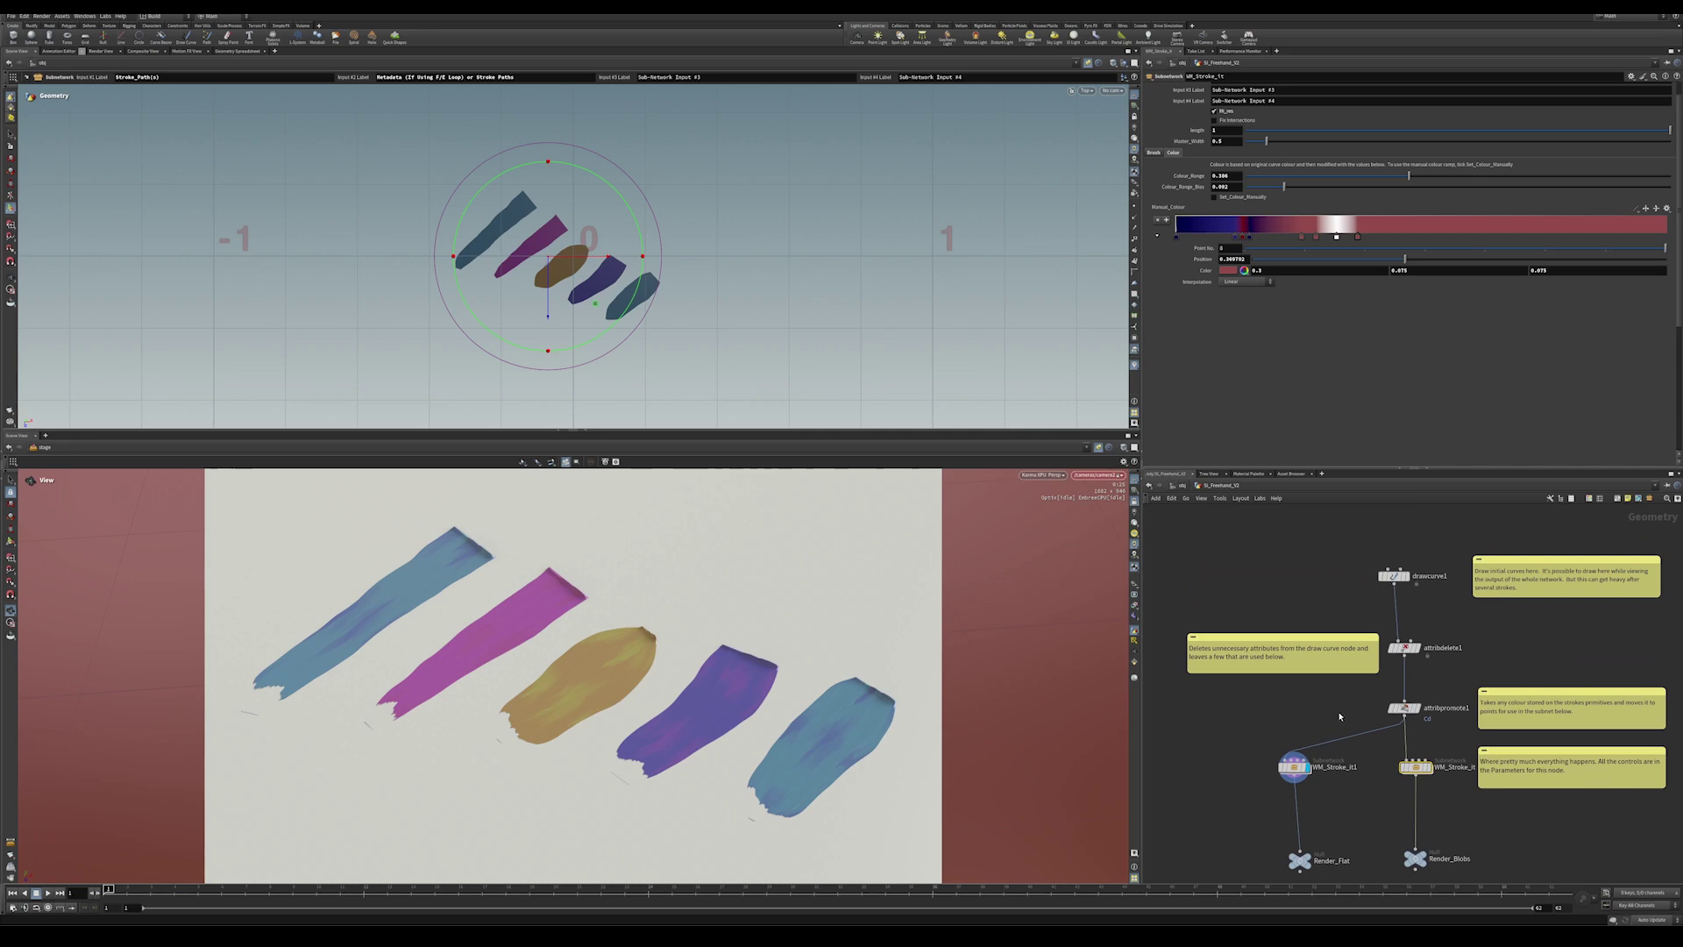
# Examine the drawcurve1 node's parameters and follow the network down to the two stroke subnetworks and their render outputs.
pyautogui.moveTo(1396, 579)
pyautogui.click(1399, 576)
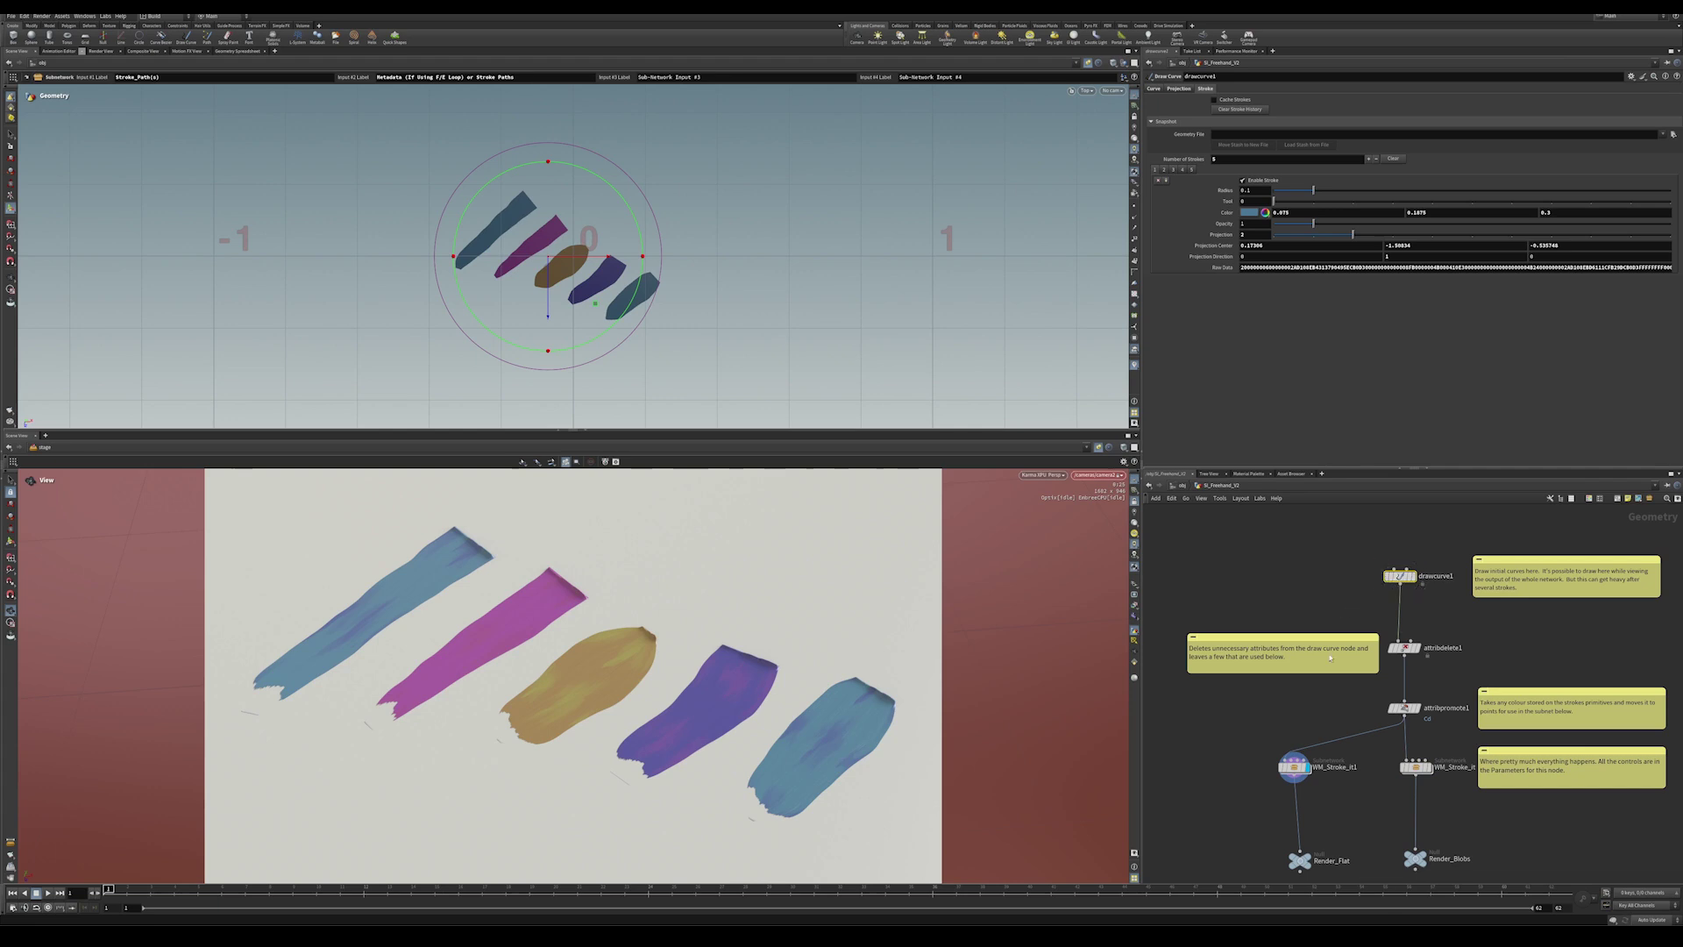
pyautogui.moveTo(1439, 721); pyautogui.dragTo(1445, 634, button='middle')
pyautogui.moveTo(1244, 648); pyautogui.dragTo(1425, 712)
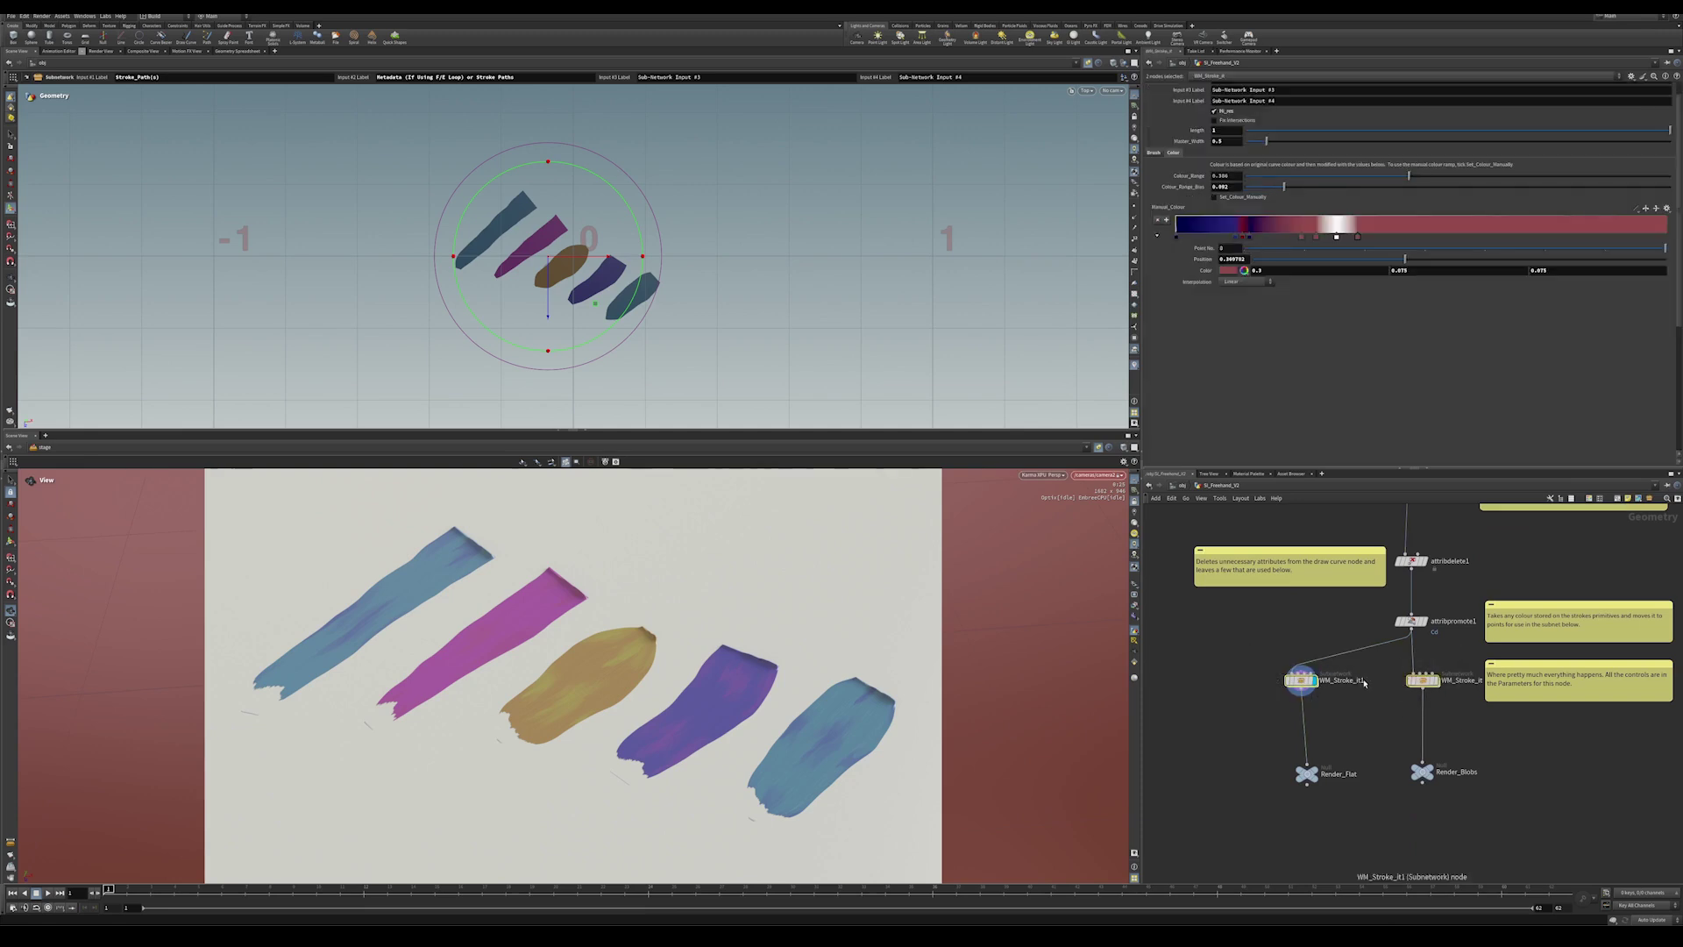
pyautogui.moveTo(1385, 682); pyautogui.dragTo(1340, 691, button='middle')
pyautogui.moveTo(1338, 712); pyautogui.dragTo(1416, 680)
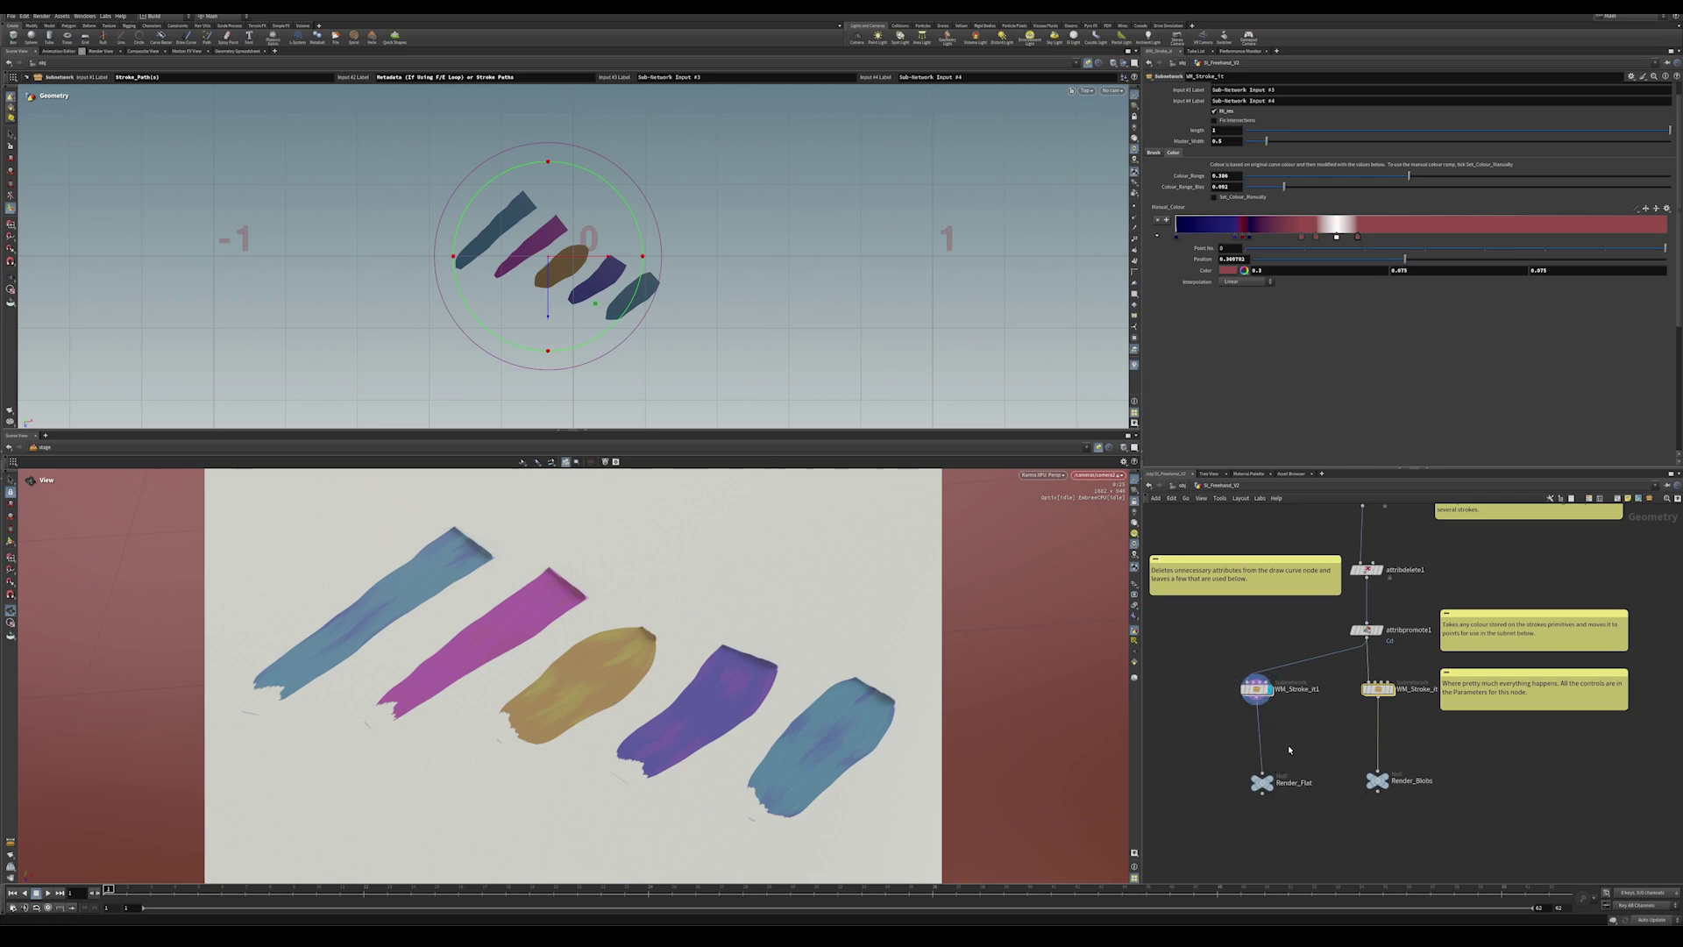
pyautogui.moveTo(1303, 717); pyautogui.dragTo(1325, 746, button='middle')
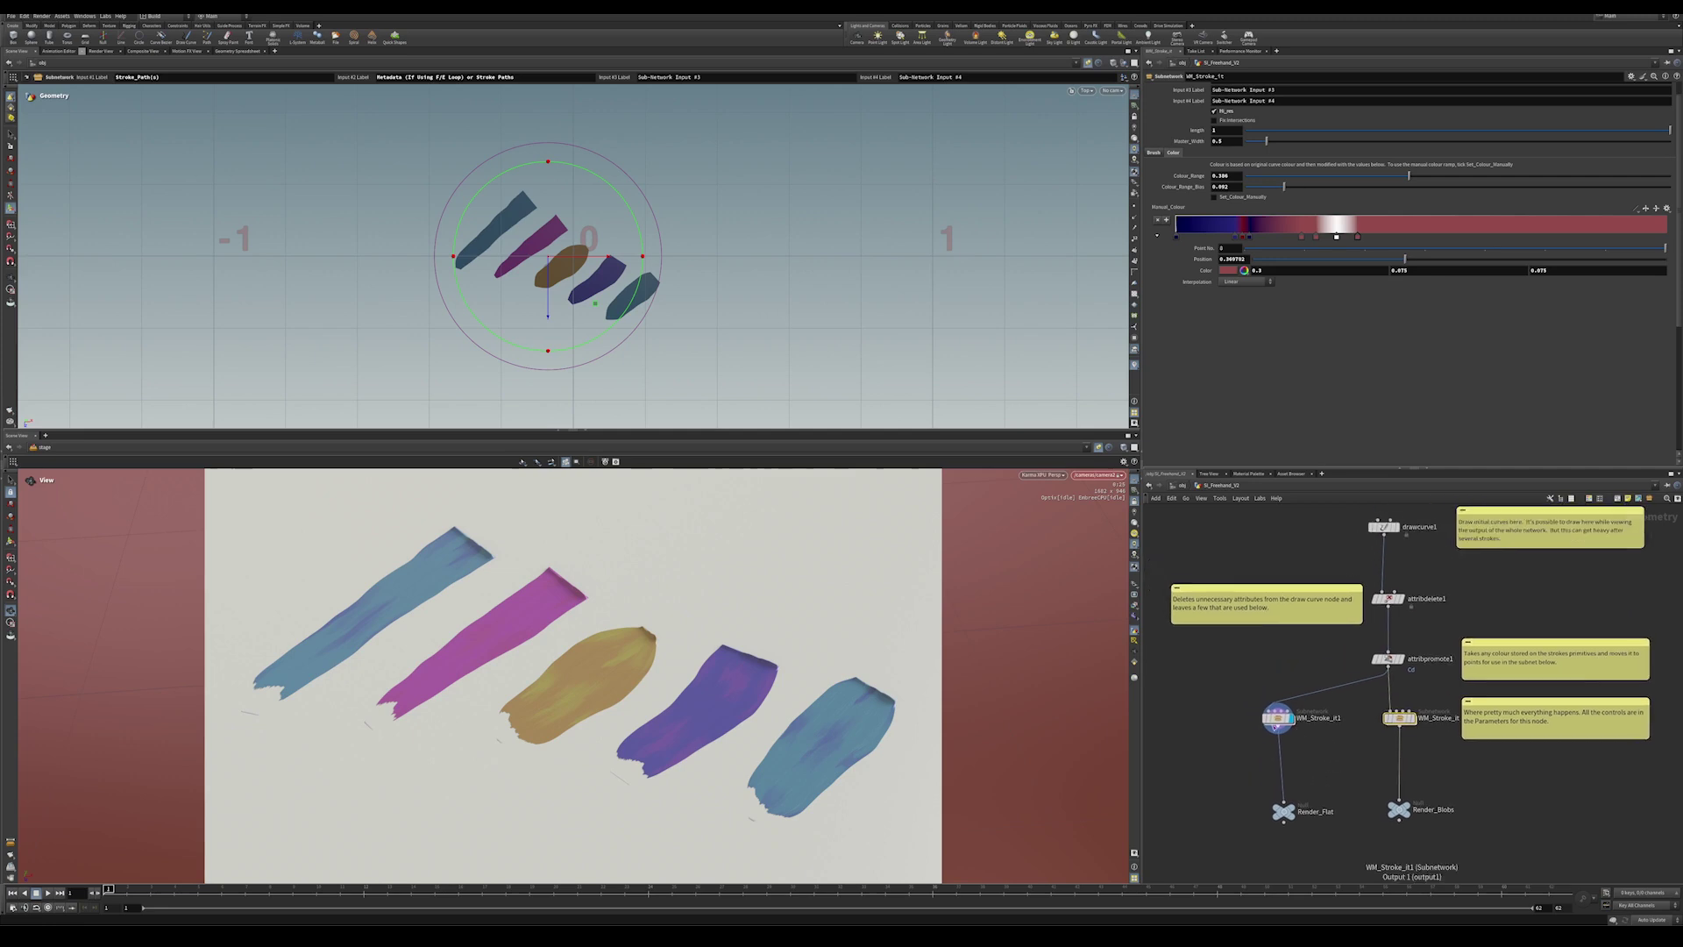
# Select the WM_Stroke_it1 subnetwork, enlarge its parameter area and display its brush settings.
pyautogui.click(1291, 719)
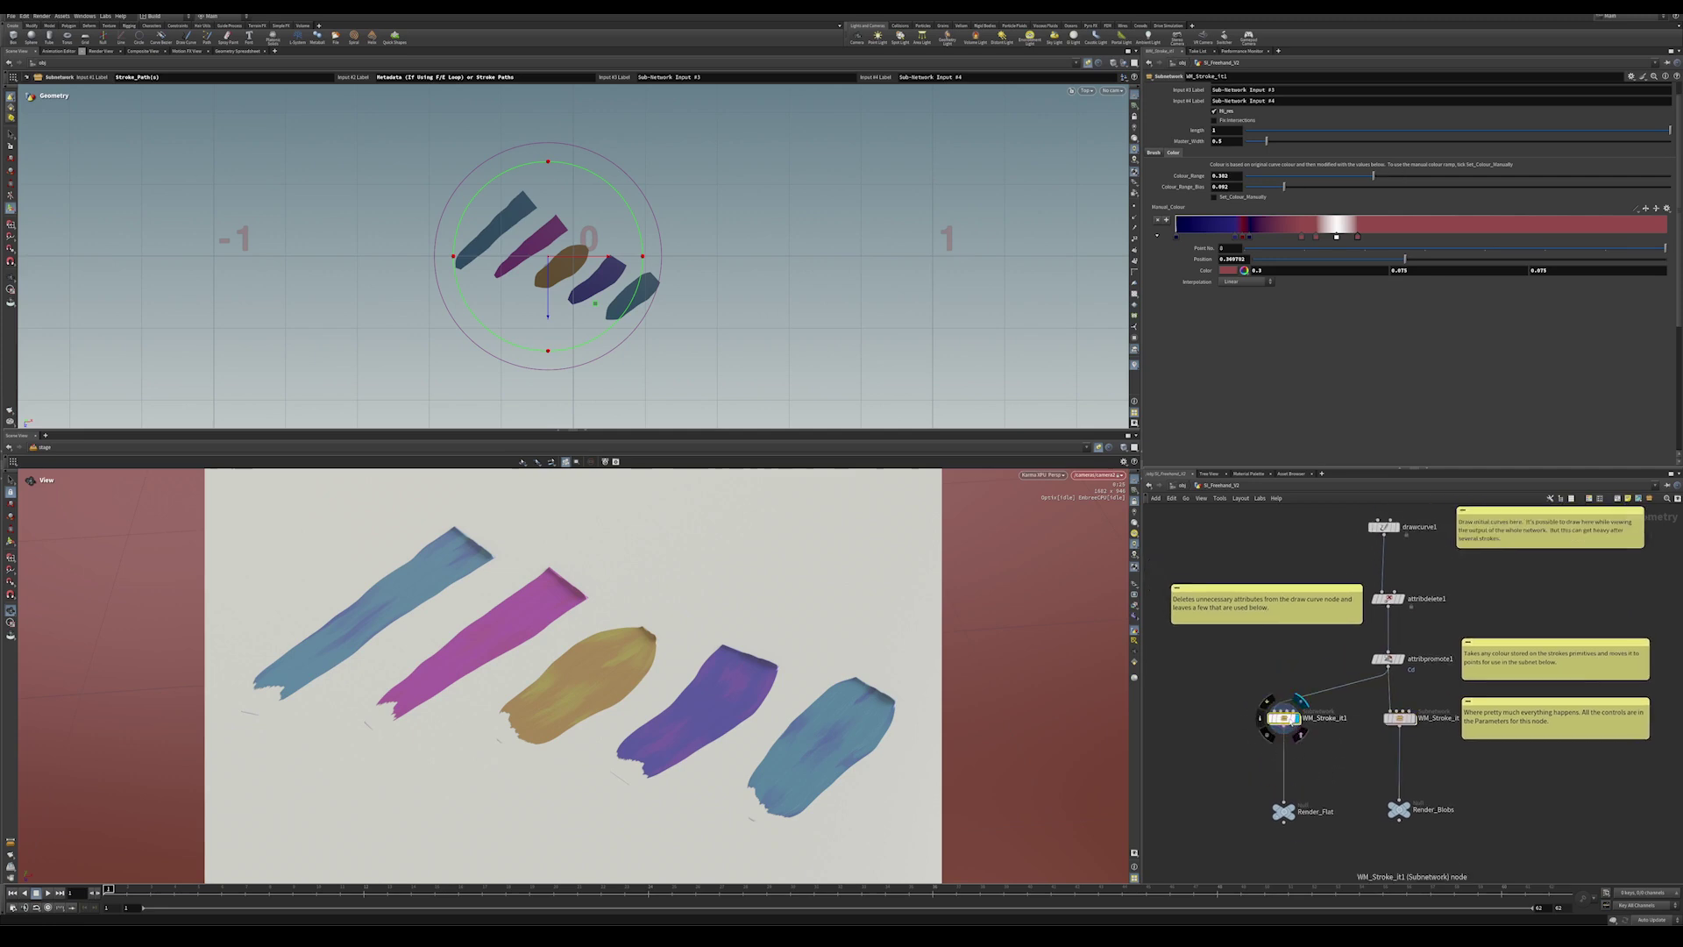
pyautogui.scroll(3, 1334, 740)
pyautogui.scroll(-1, 1351, 735)
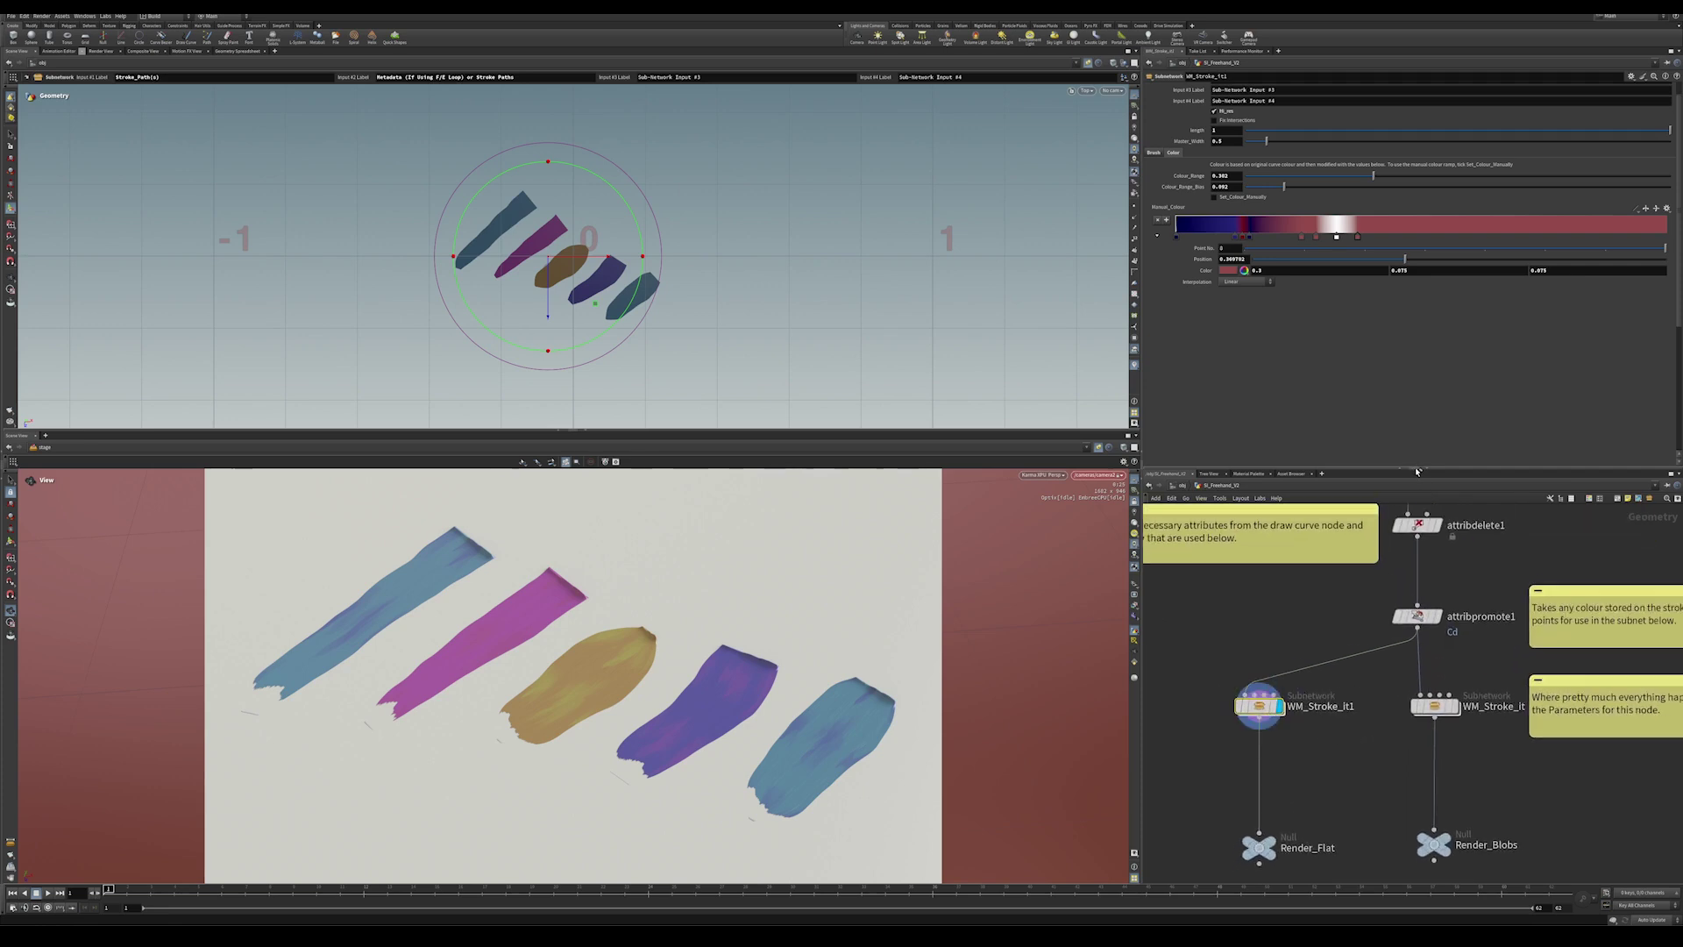
pyautogui.moveTo(1415, 471); pyautogui.dragTo(1416, 620)
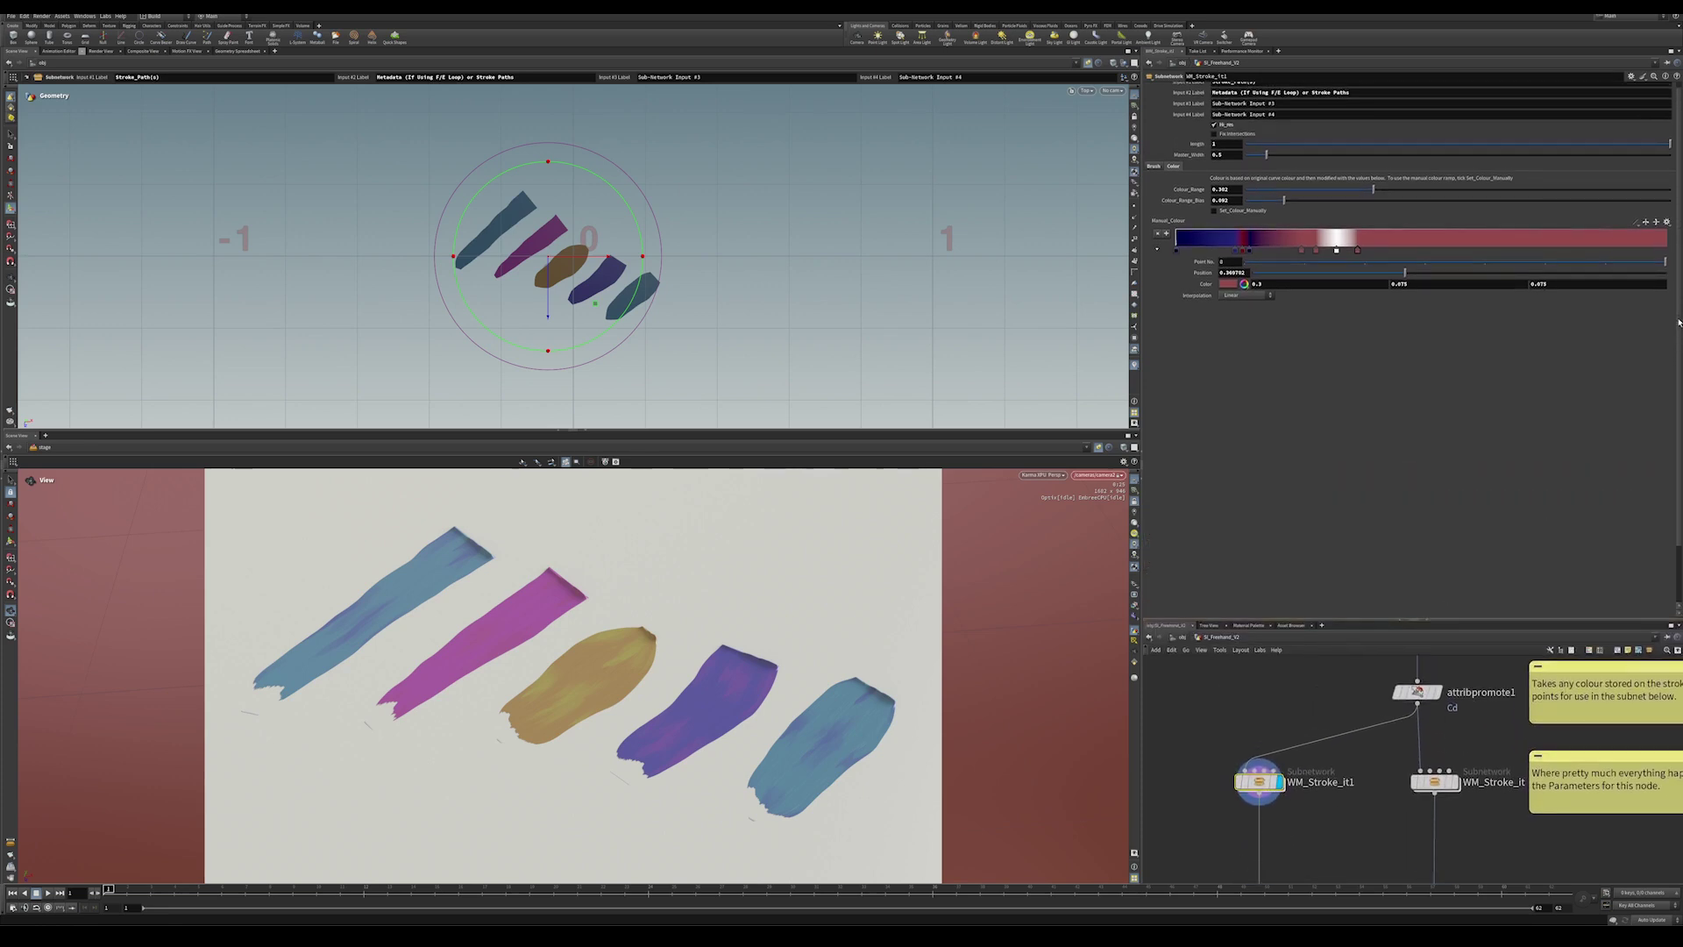
pyautogui.click(1154, 166)
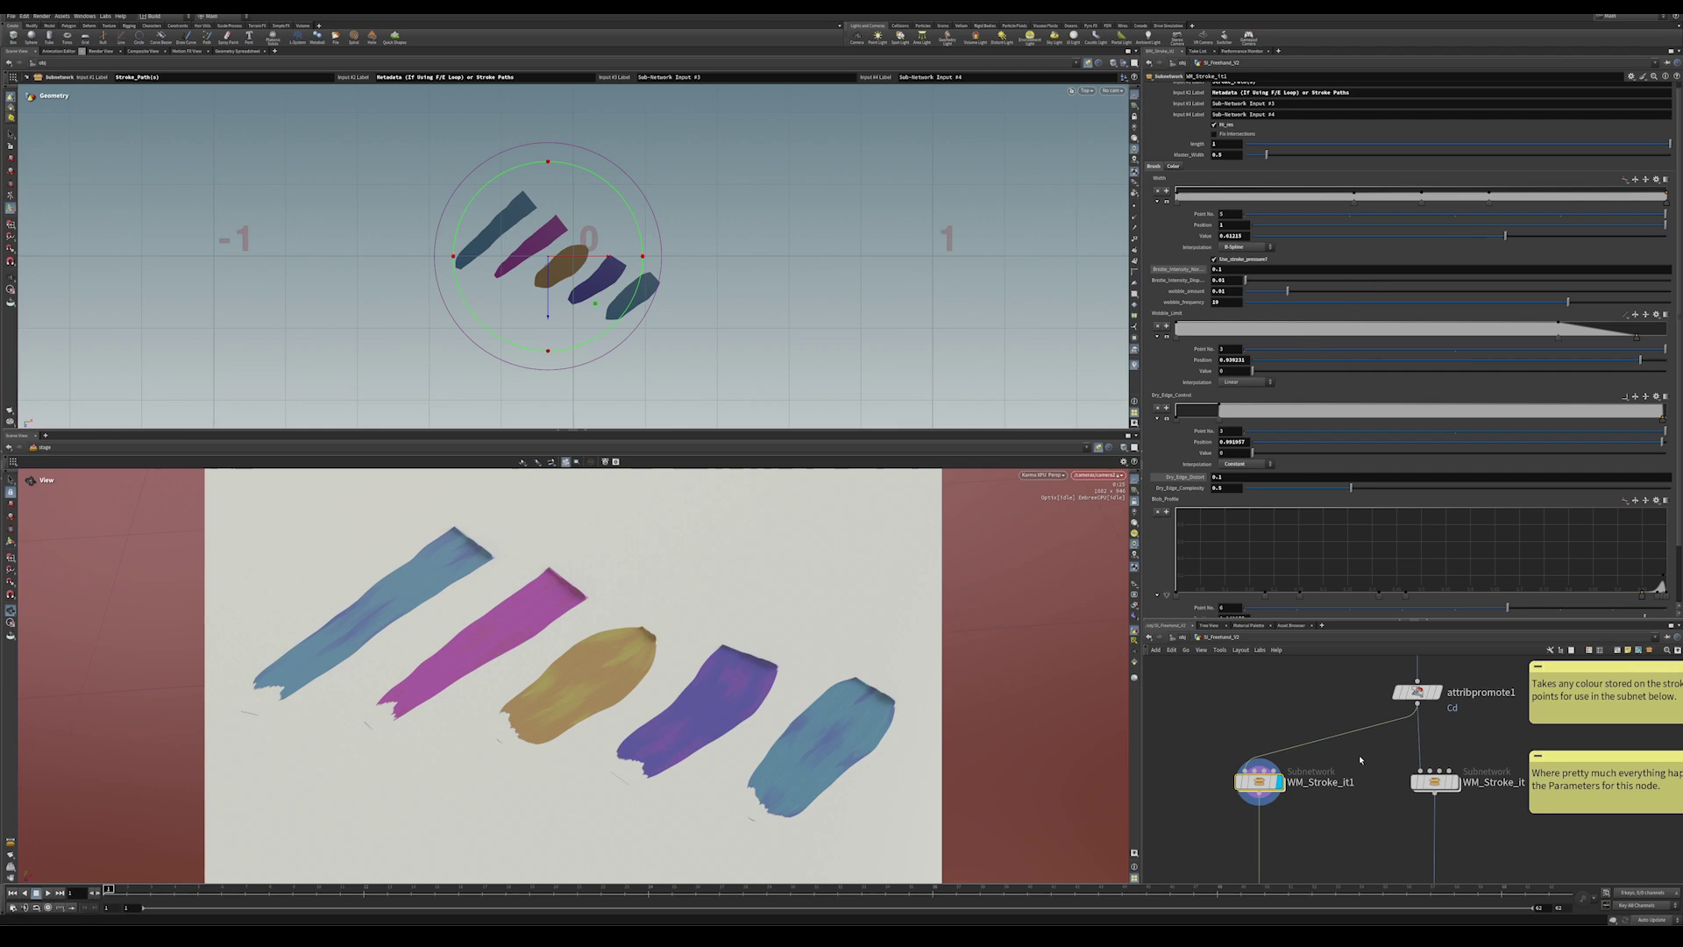
# Remove all existing strokes from the drawcurve1 node by setting its number of strokes to 0.
pyautogui.moveTo(1361, 706)
pyautogui.mouseDown(button='middle')
pyautogui.moveTo(1311, 878)
pyautogui.moveTo(1368, 720)
pyautogui.moveTo(1373, 768)
pyautogui.mouseUp(button='middle')
pyautogui.click(1381, 734)
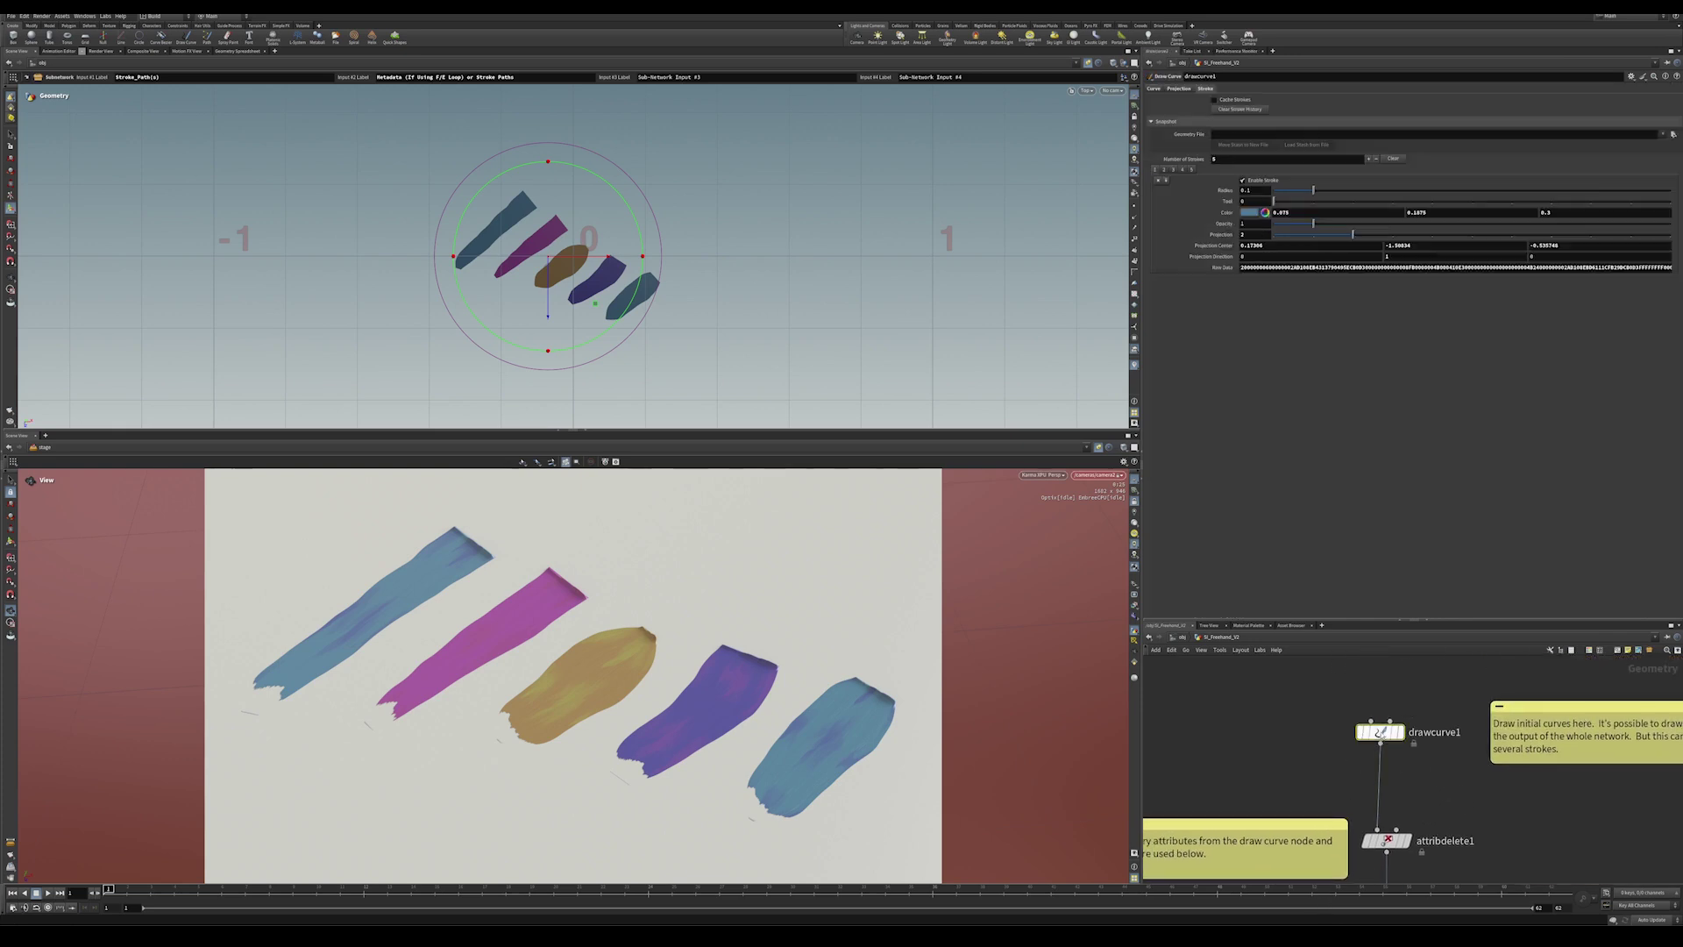
pyautogui.moveTo(1368, 734)
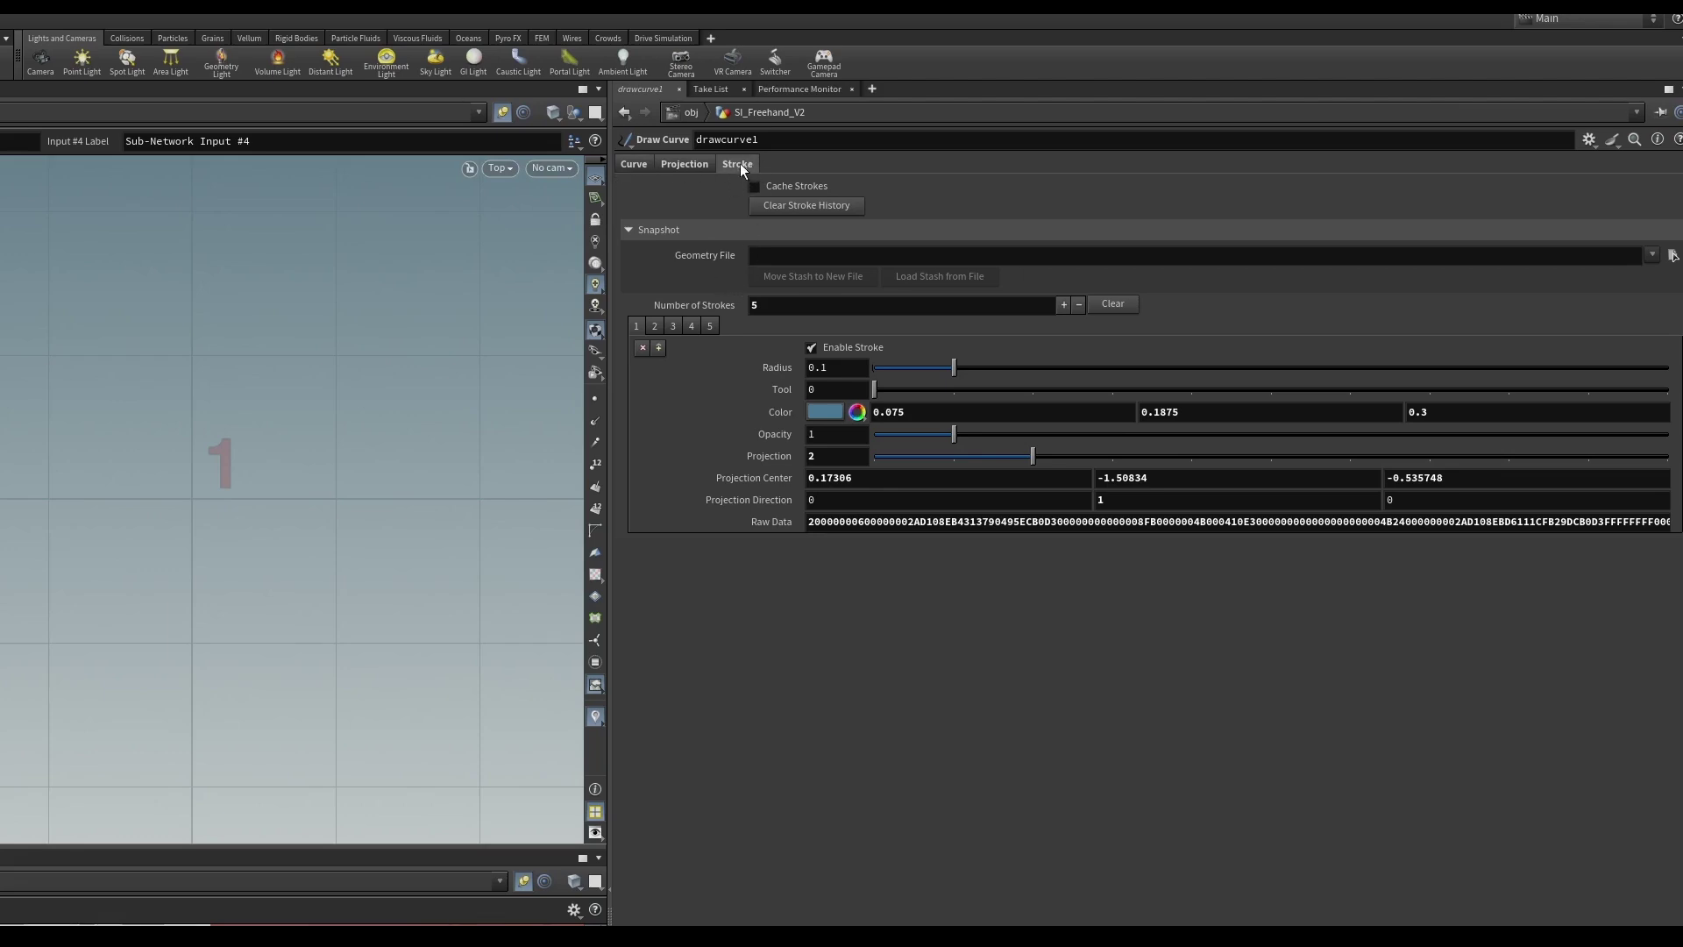
pyautogui.click(632, 165)
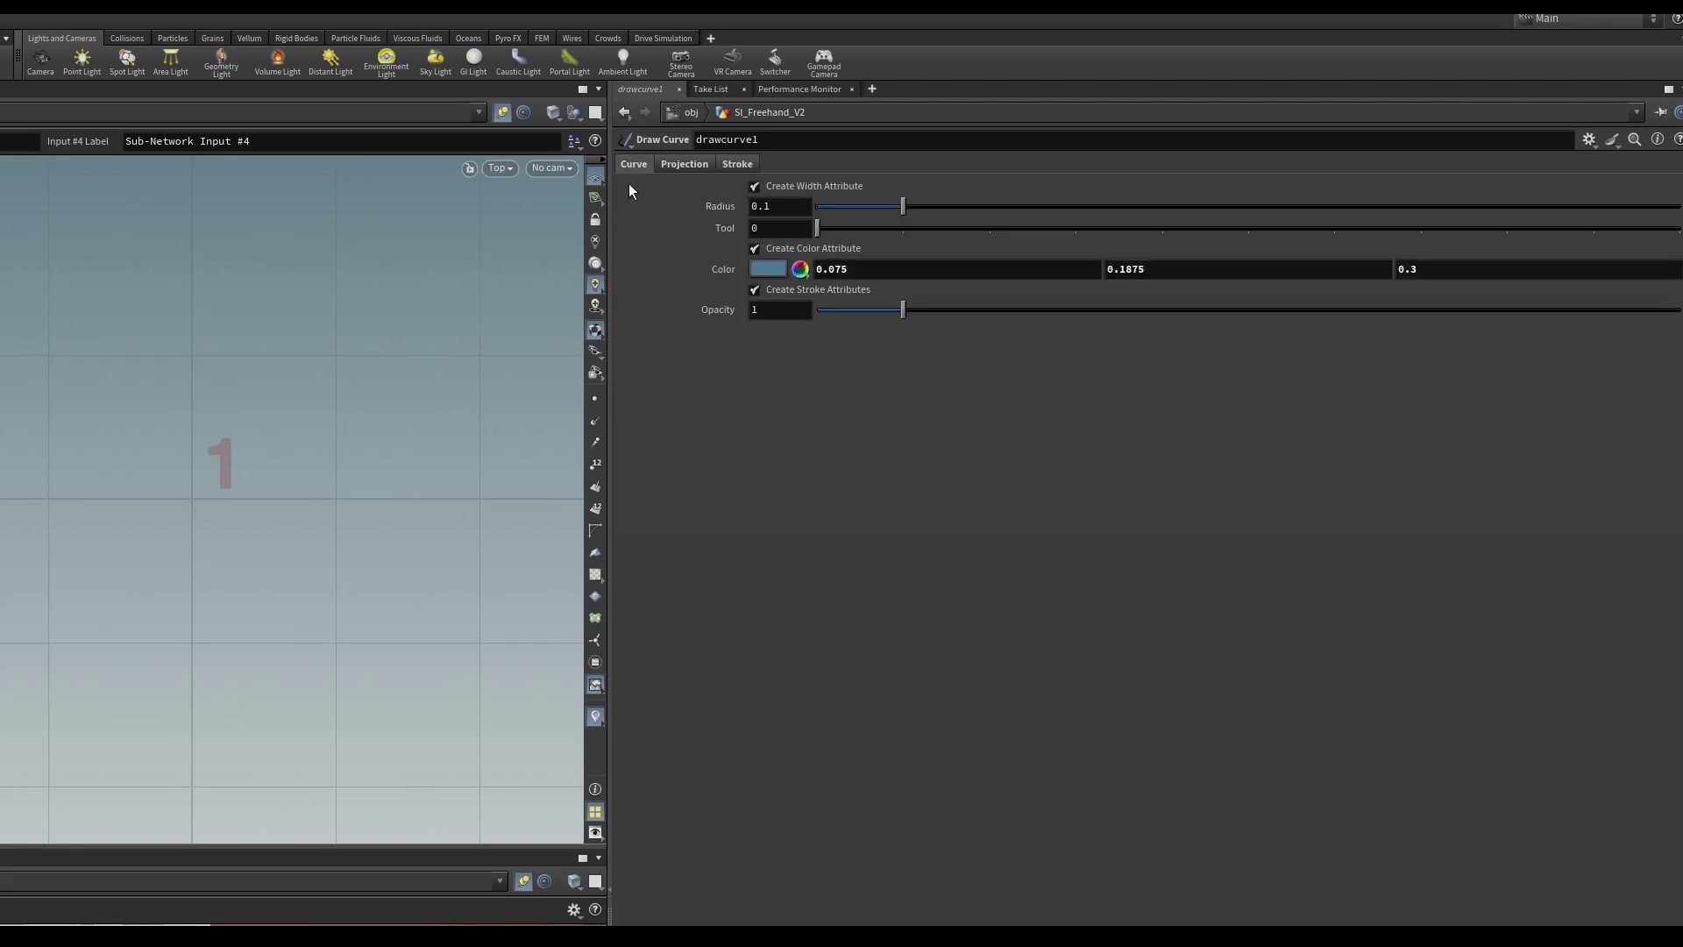
pyautogui.click(737, 166)
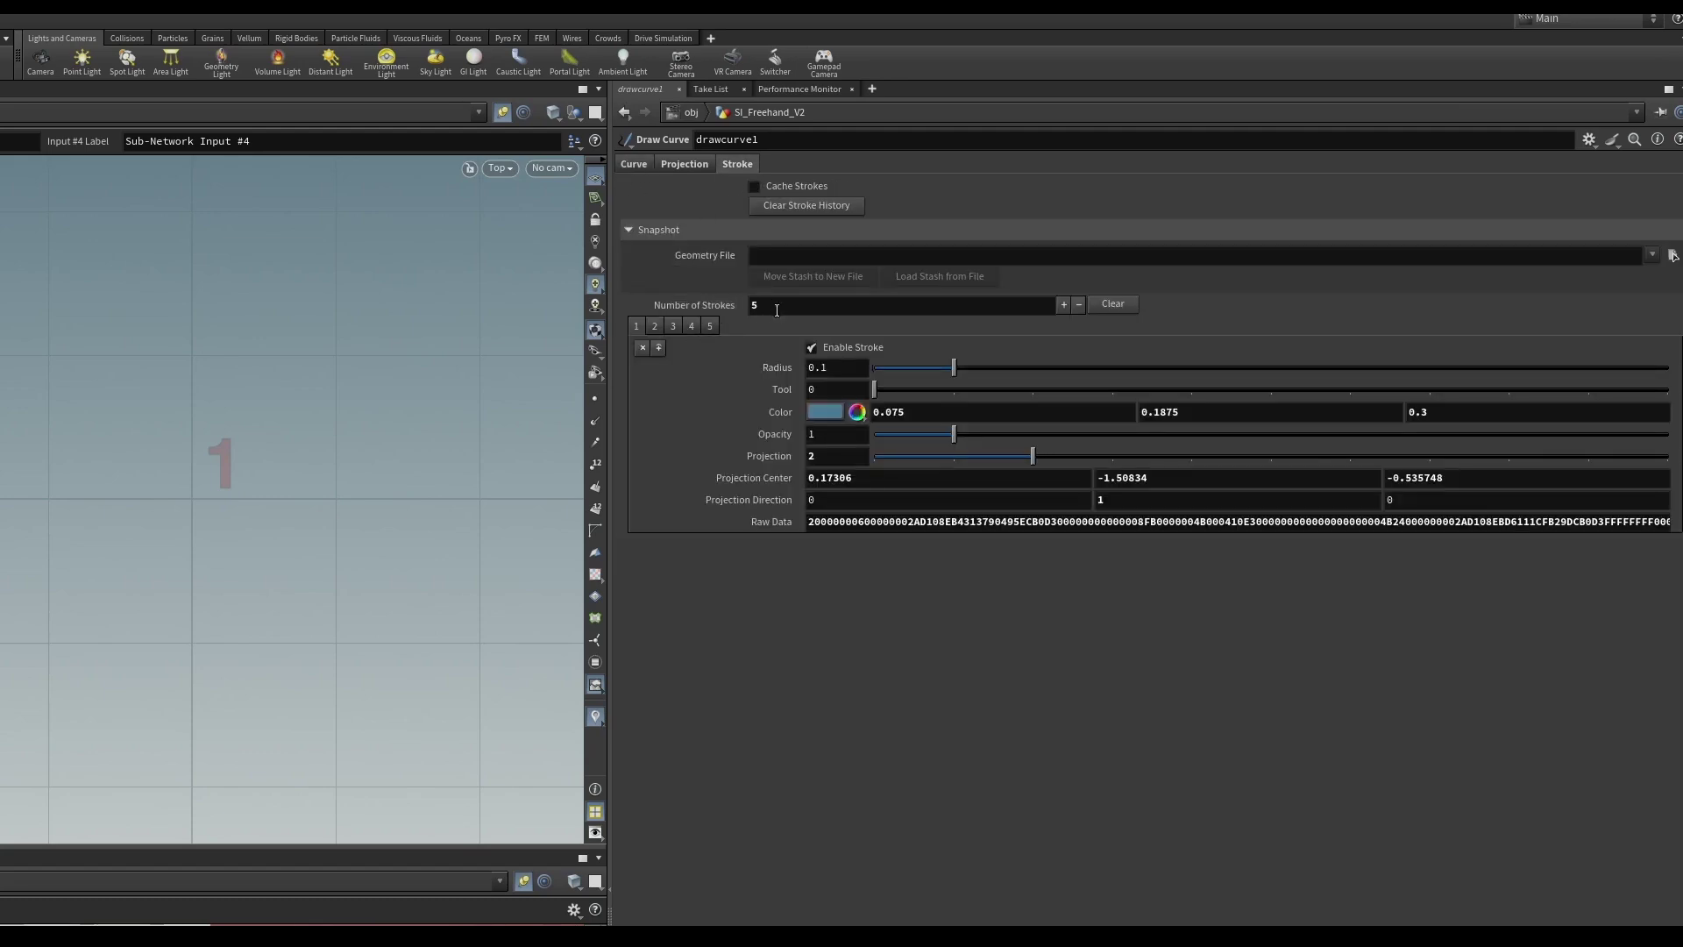
pyautogui.moveTo(772, 306); pyautogui.dragTo(681, 317)
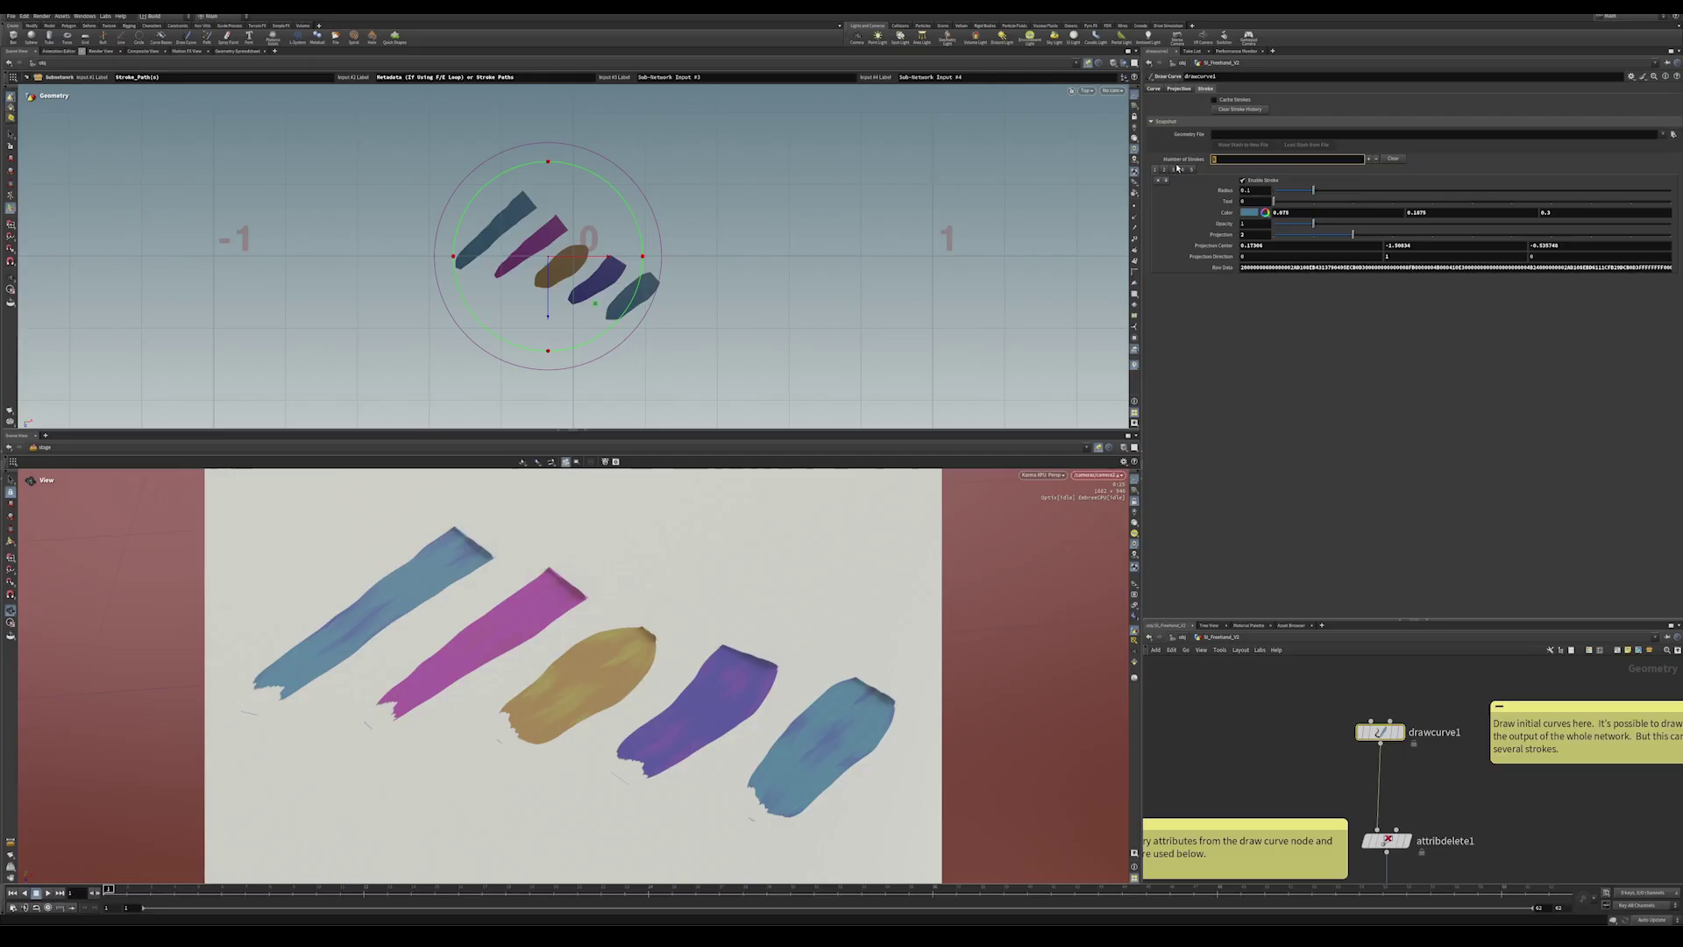
pyautogui.write('0')
pyautogui.press('Return')
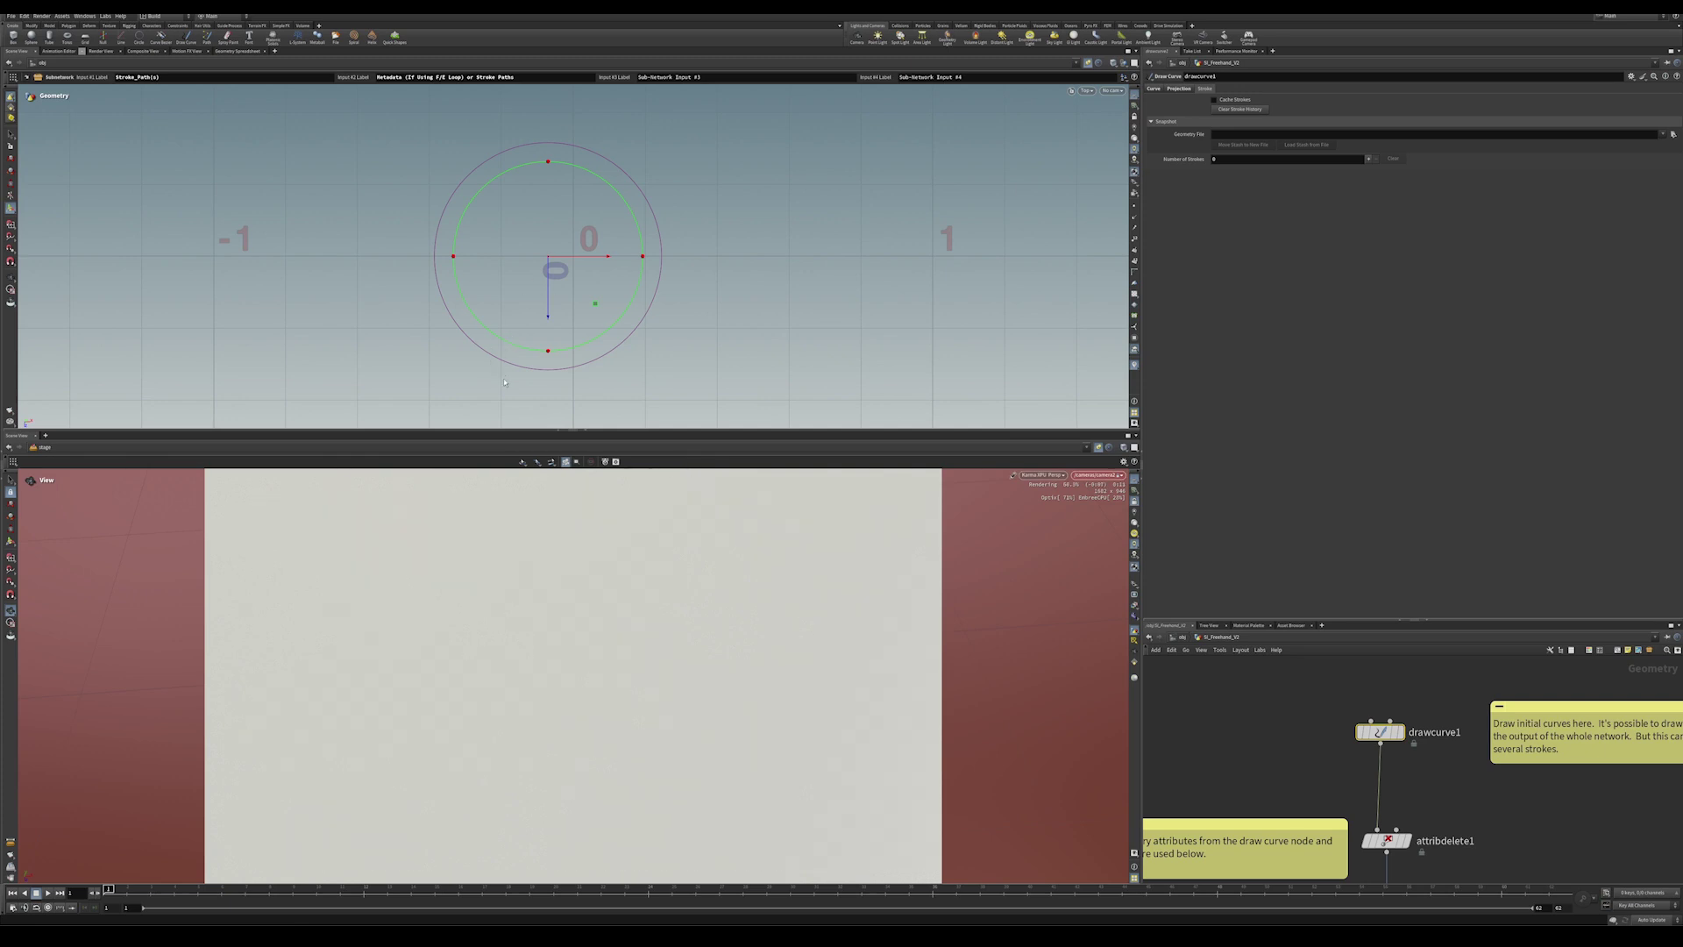
# Draw a diagonal blue stroke in the top view, and a second one beside it in green (0.075, 0.3, 0.1875).
pyautogui.click(1155, 89)
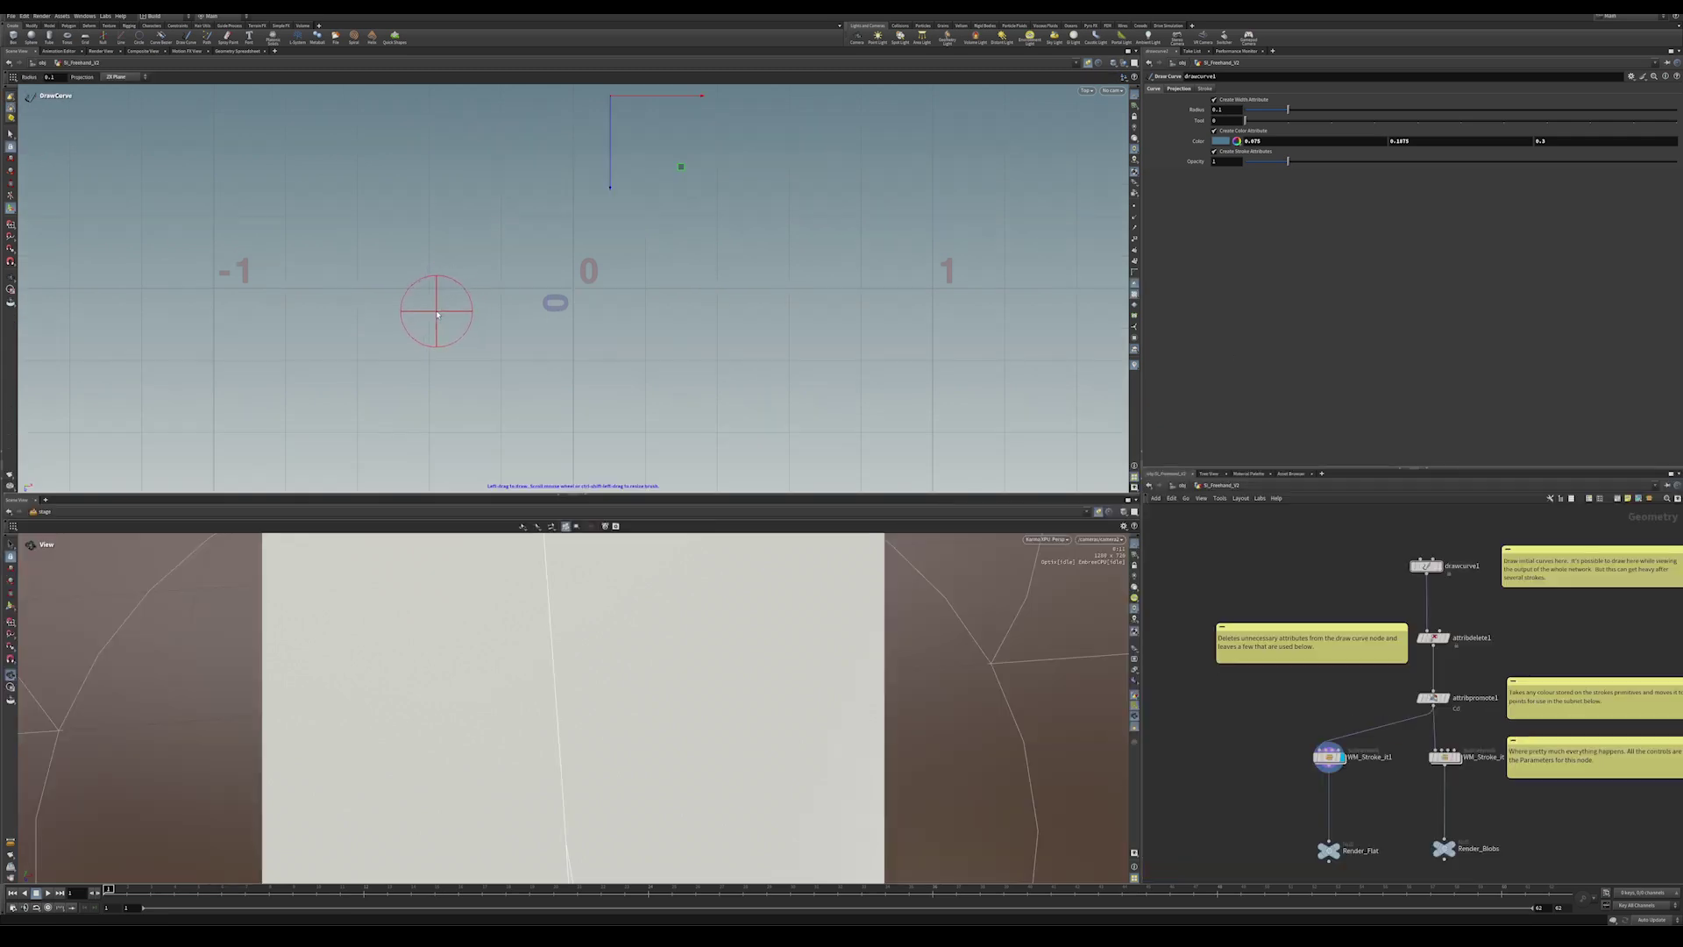
pyautogui.moveTo(438, 313); pyautogui.dragTo(524, 226)
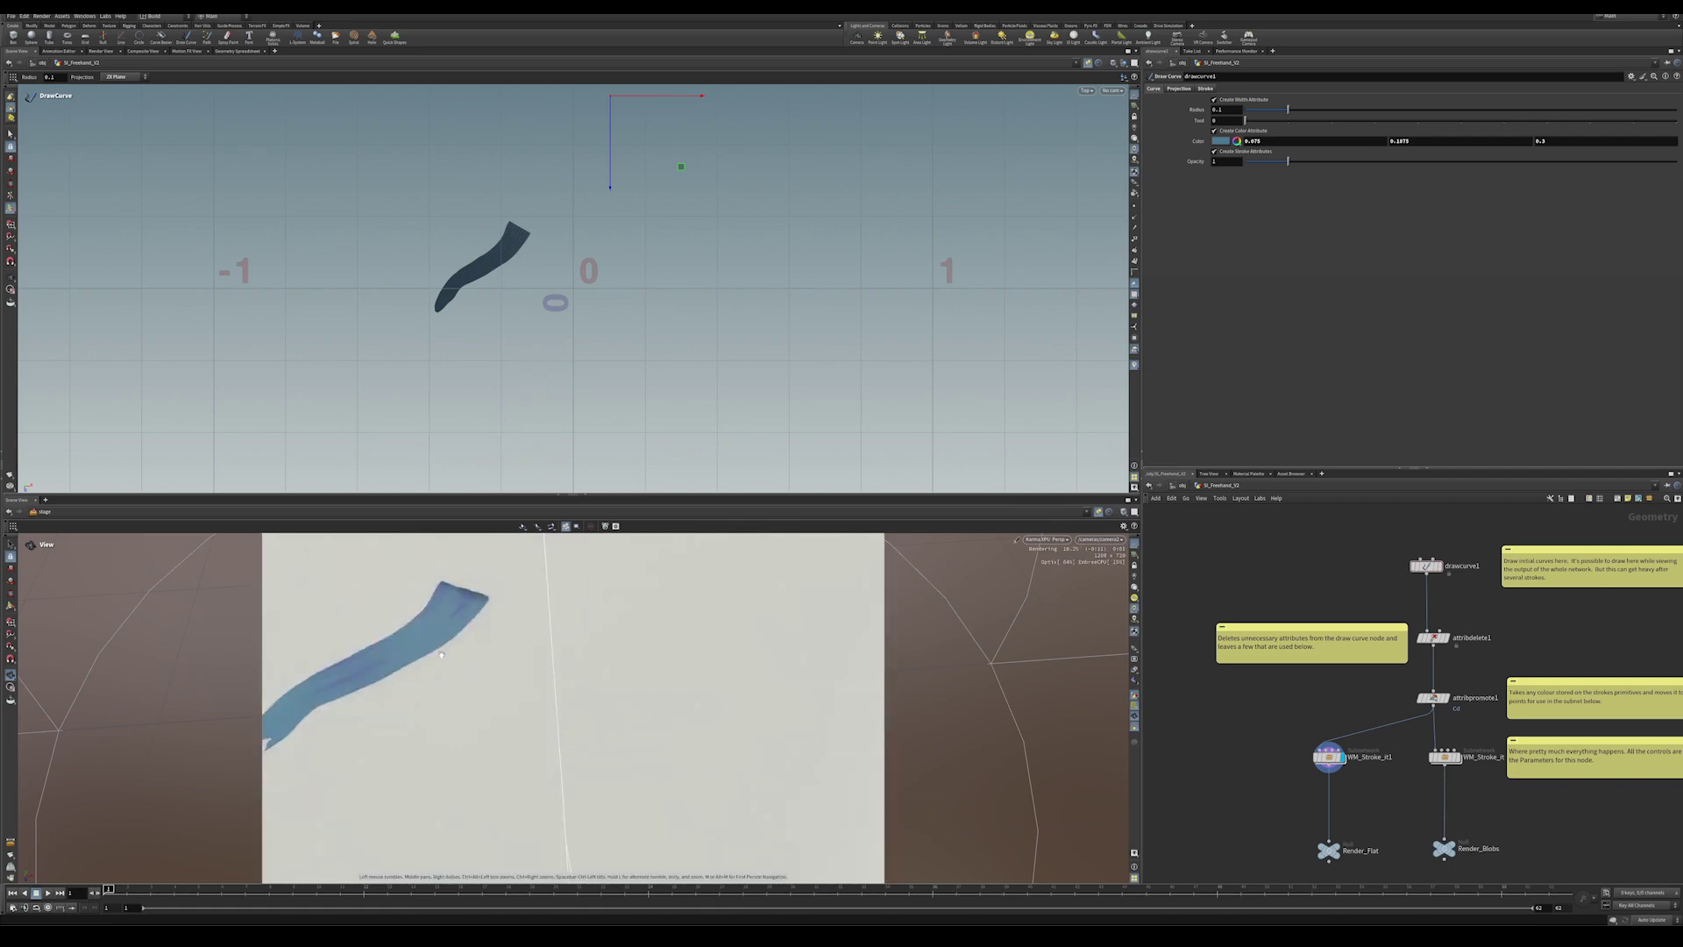
pyautogui.click(1226, 139)
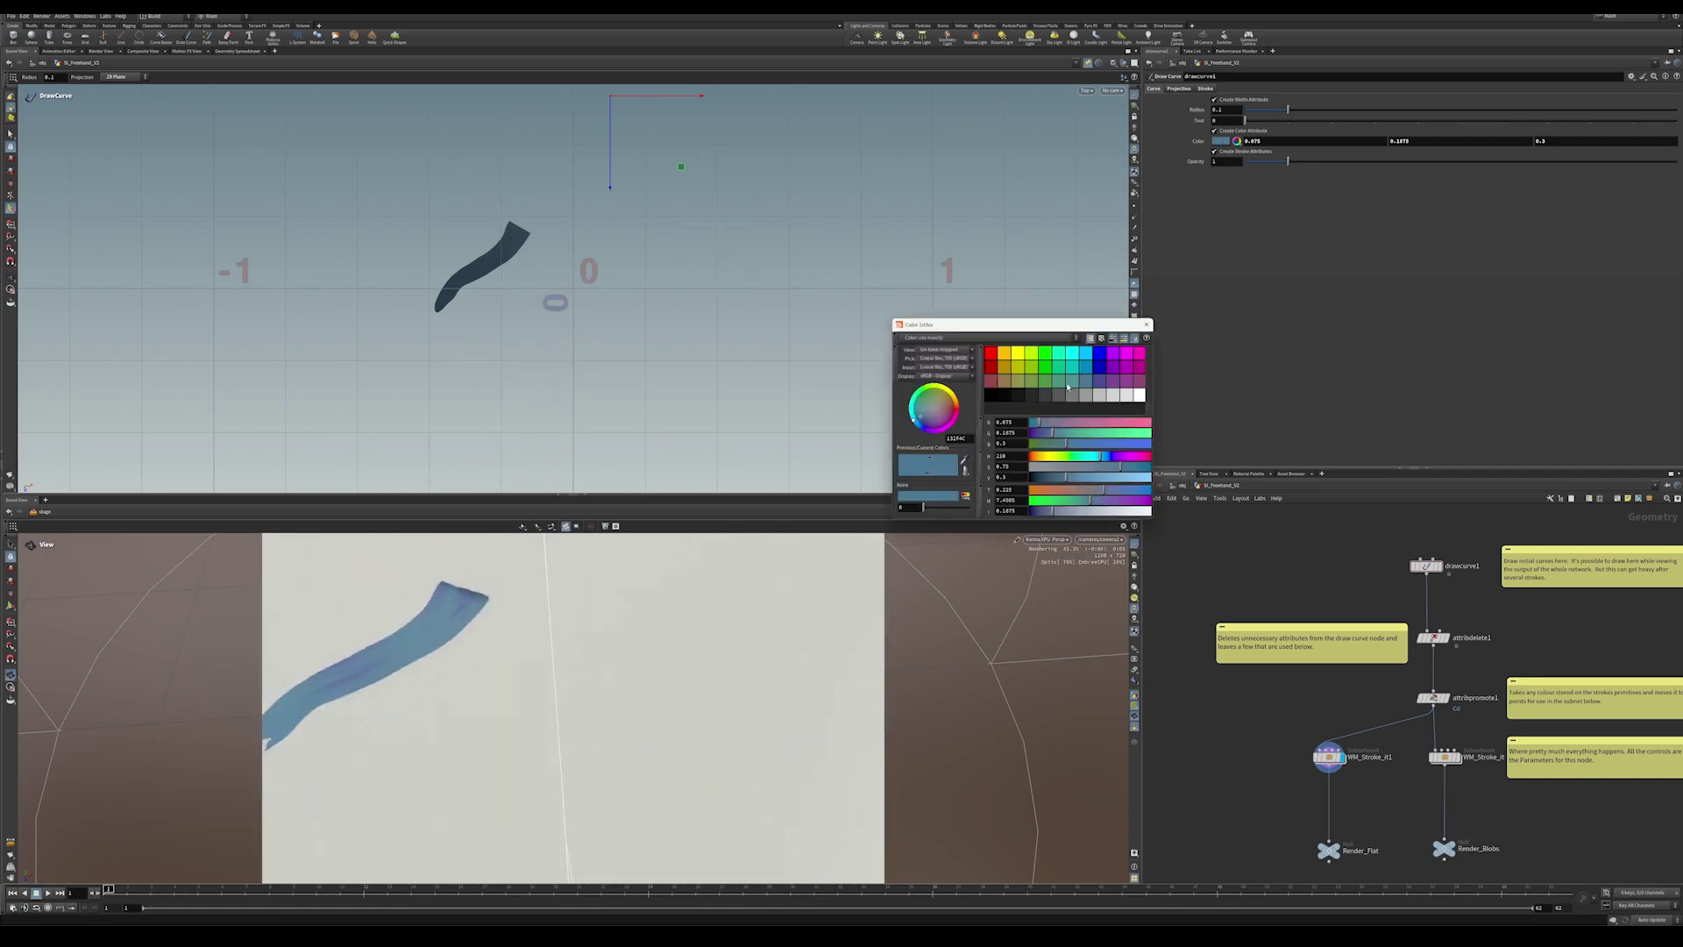
pyautogui.click(1055, 386)
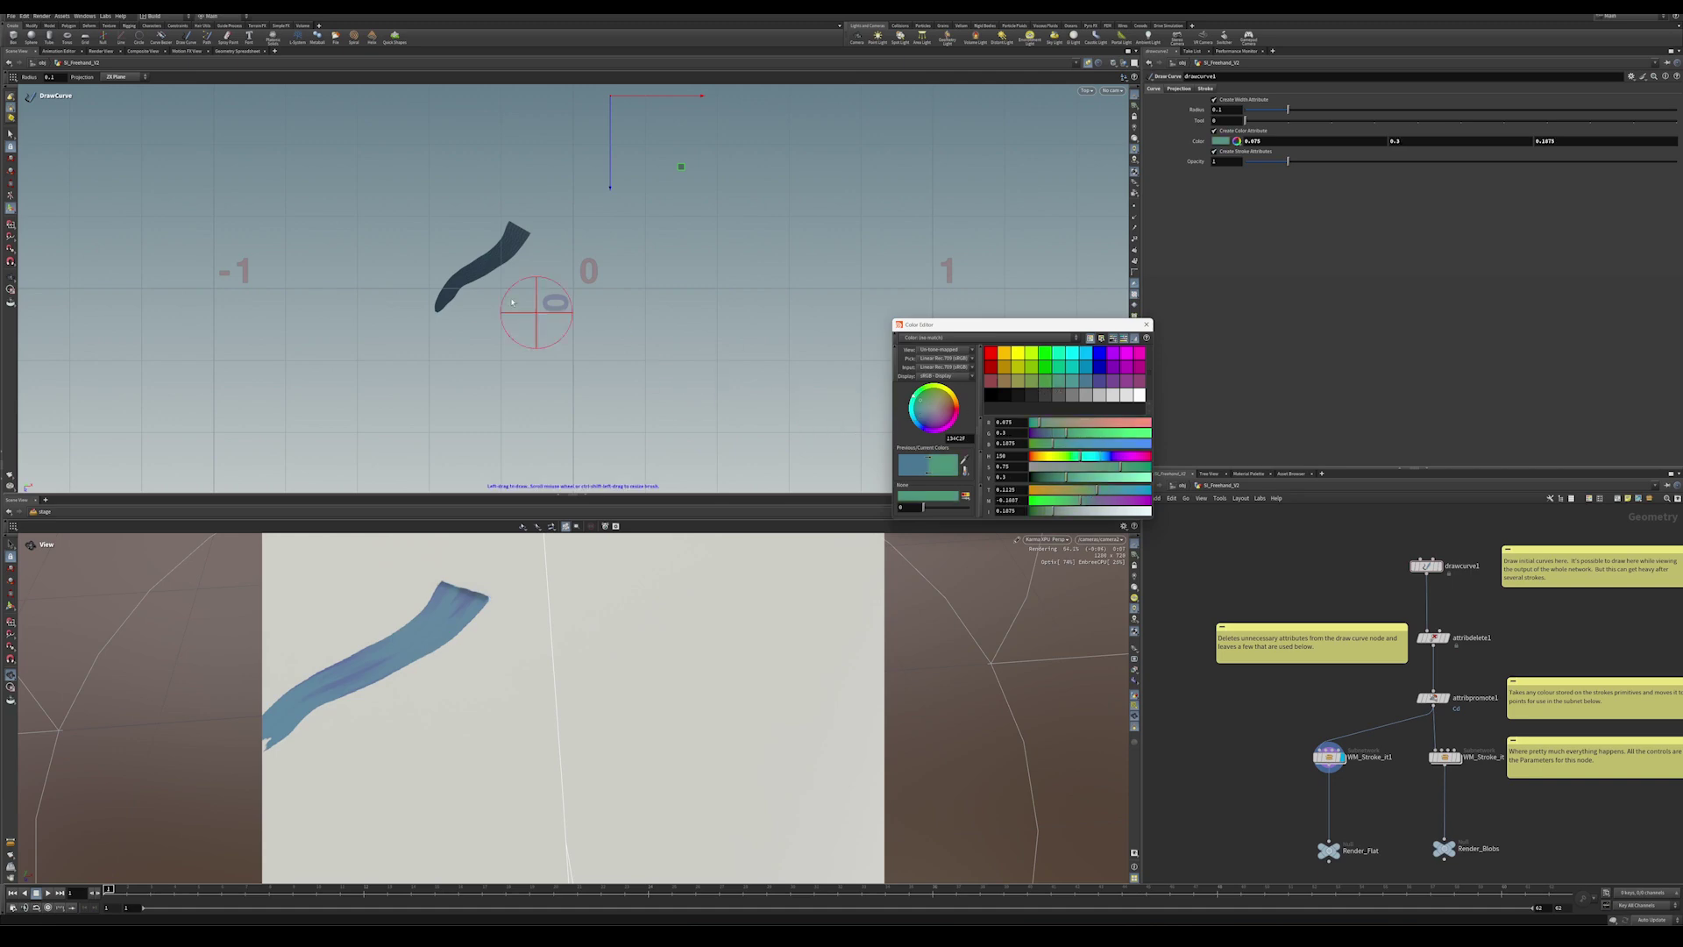
pyautogui.moveTo(481, 319); pyautogui.dragTo(570, 247)
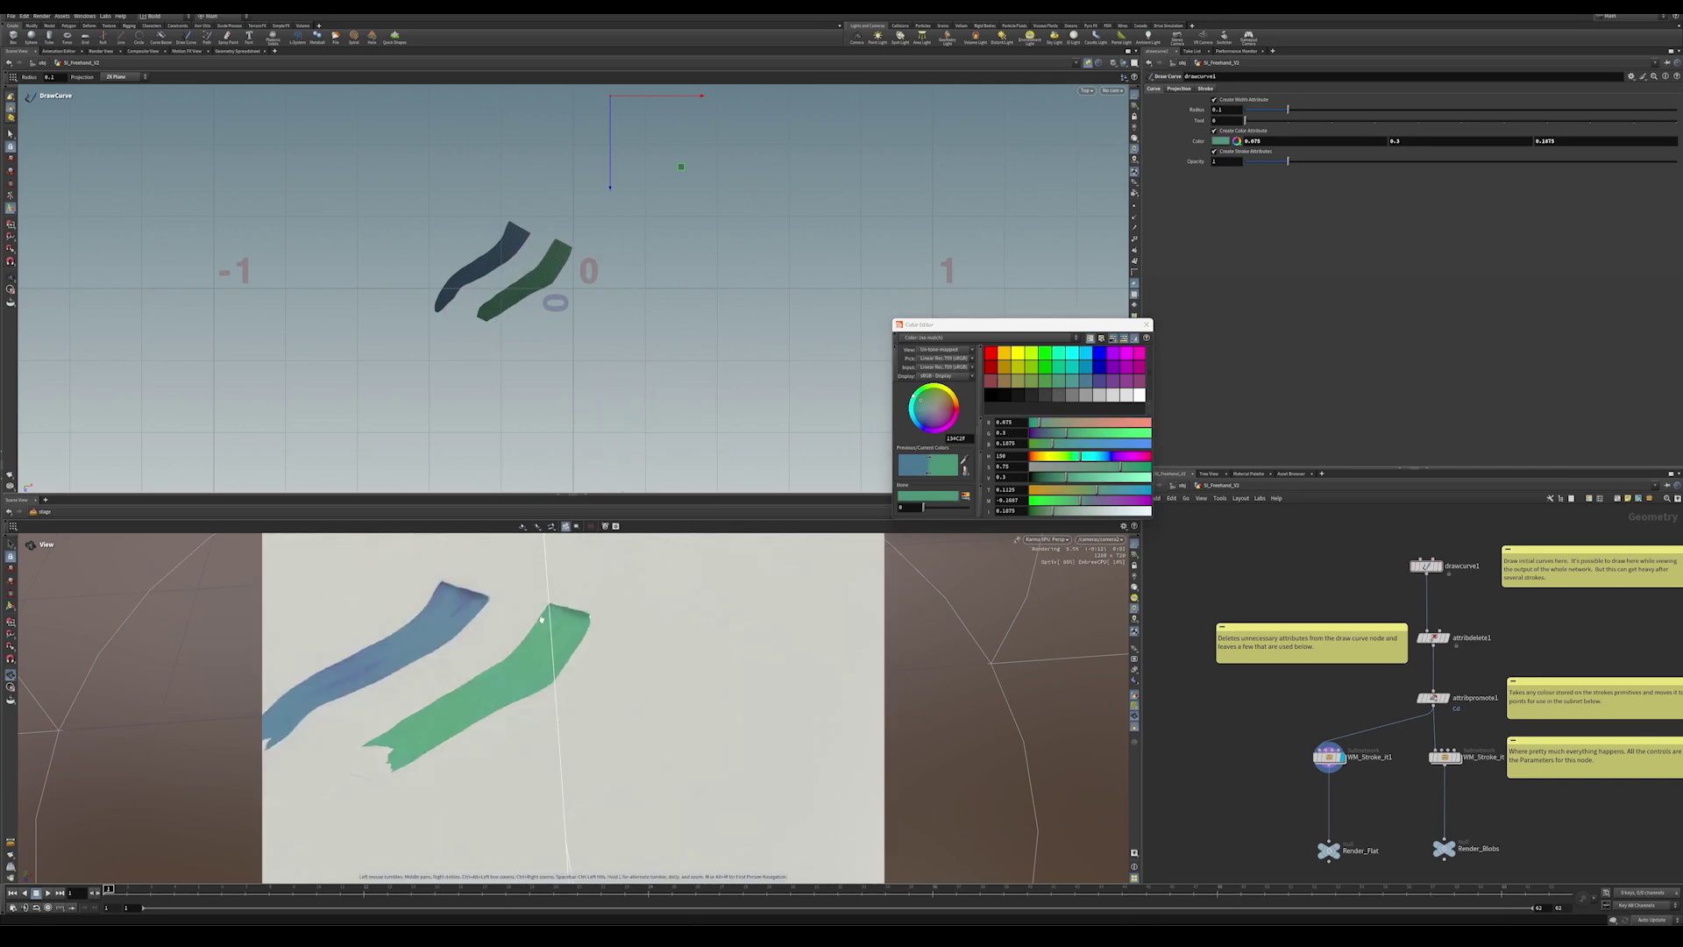
# Set the curve color to yellow-green (0.1875, 0.3, 0.075) and draw two more diagonal strokes beside the existing ones.
pyautogui.click(1034, 382)
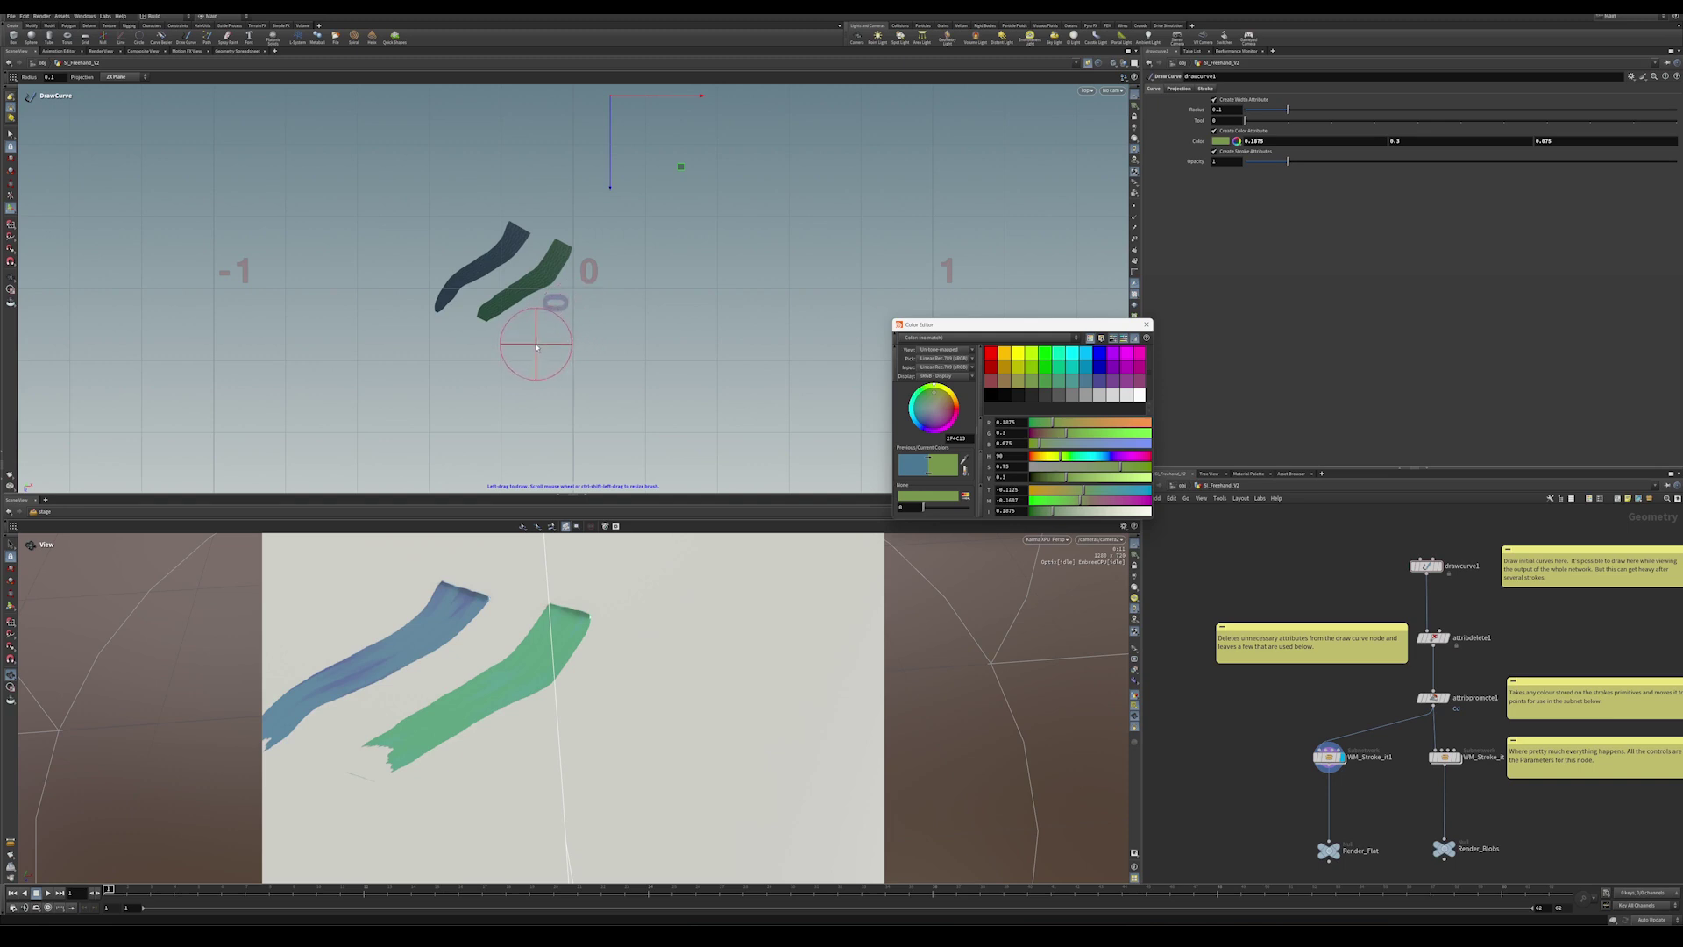
pyautogui.moveTo(535, 345); pyautogui.dragTo(639, 234)
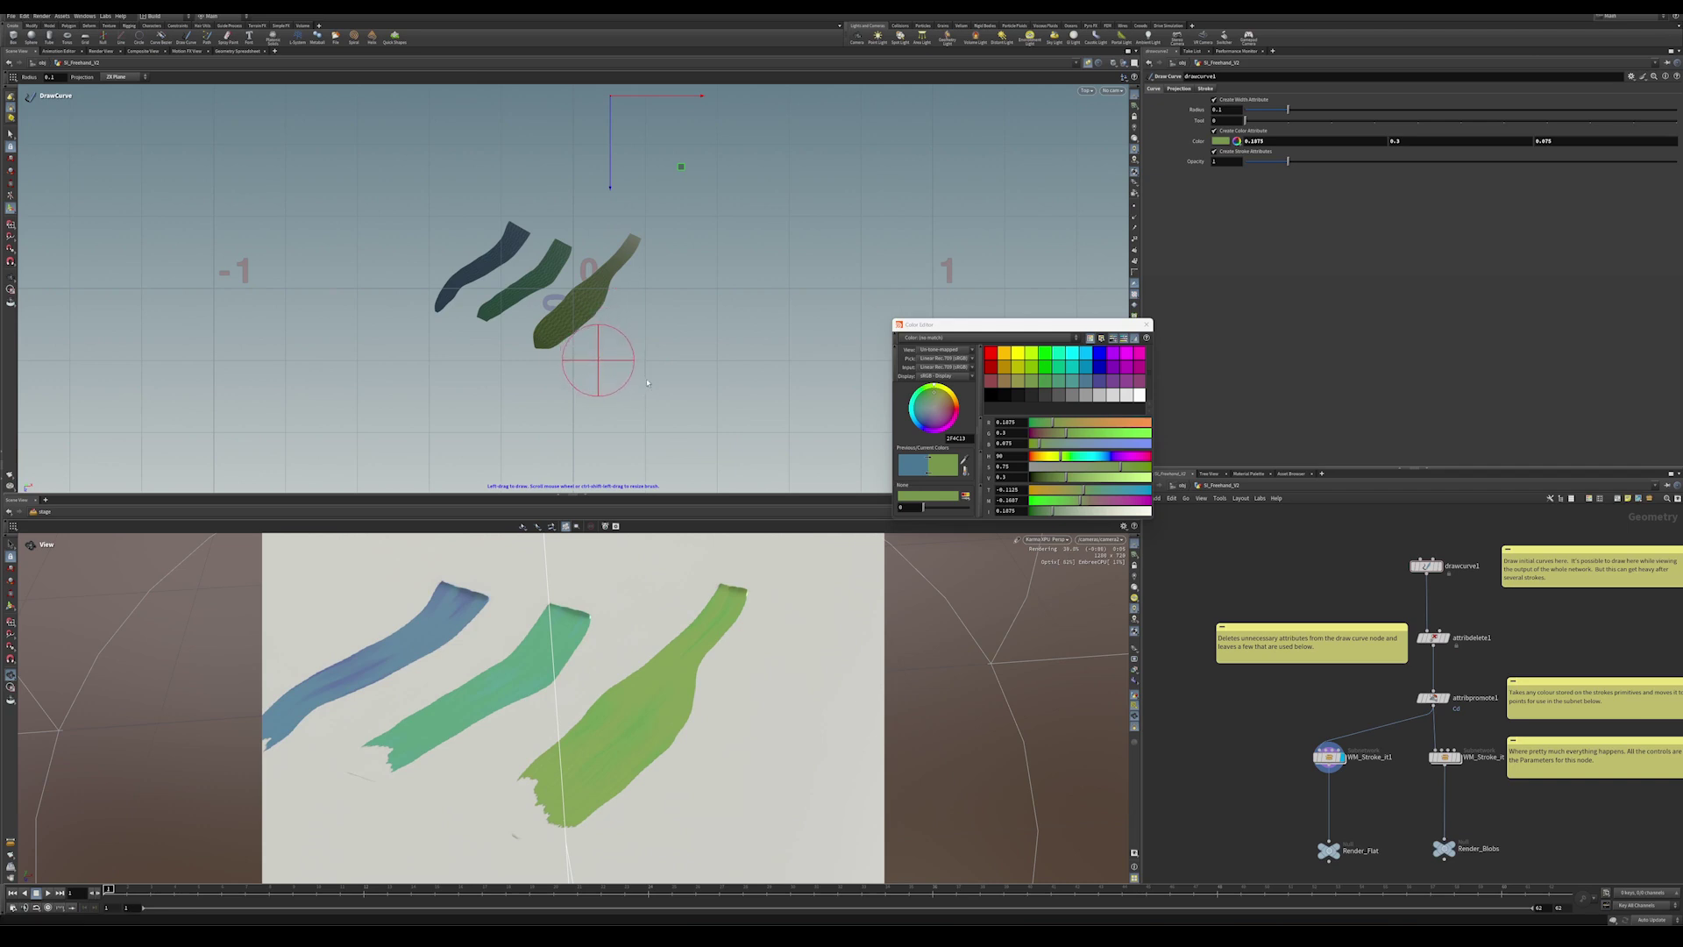
pyautogui.moveTo(601, 359); pyautogui.dragTo(645, 298)
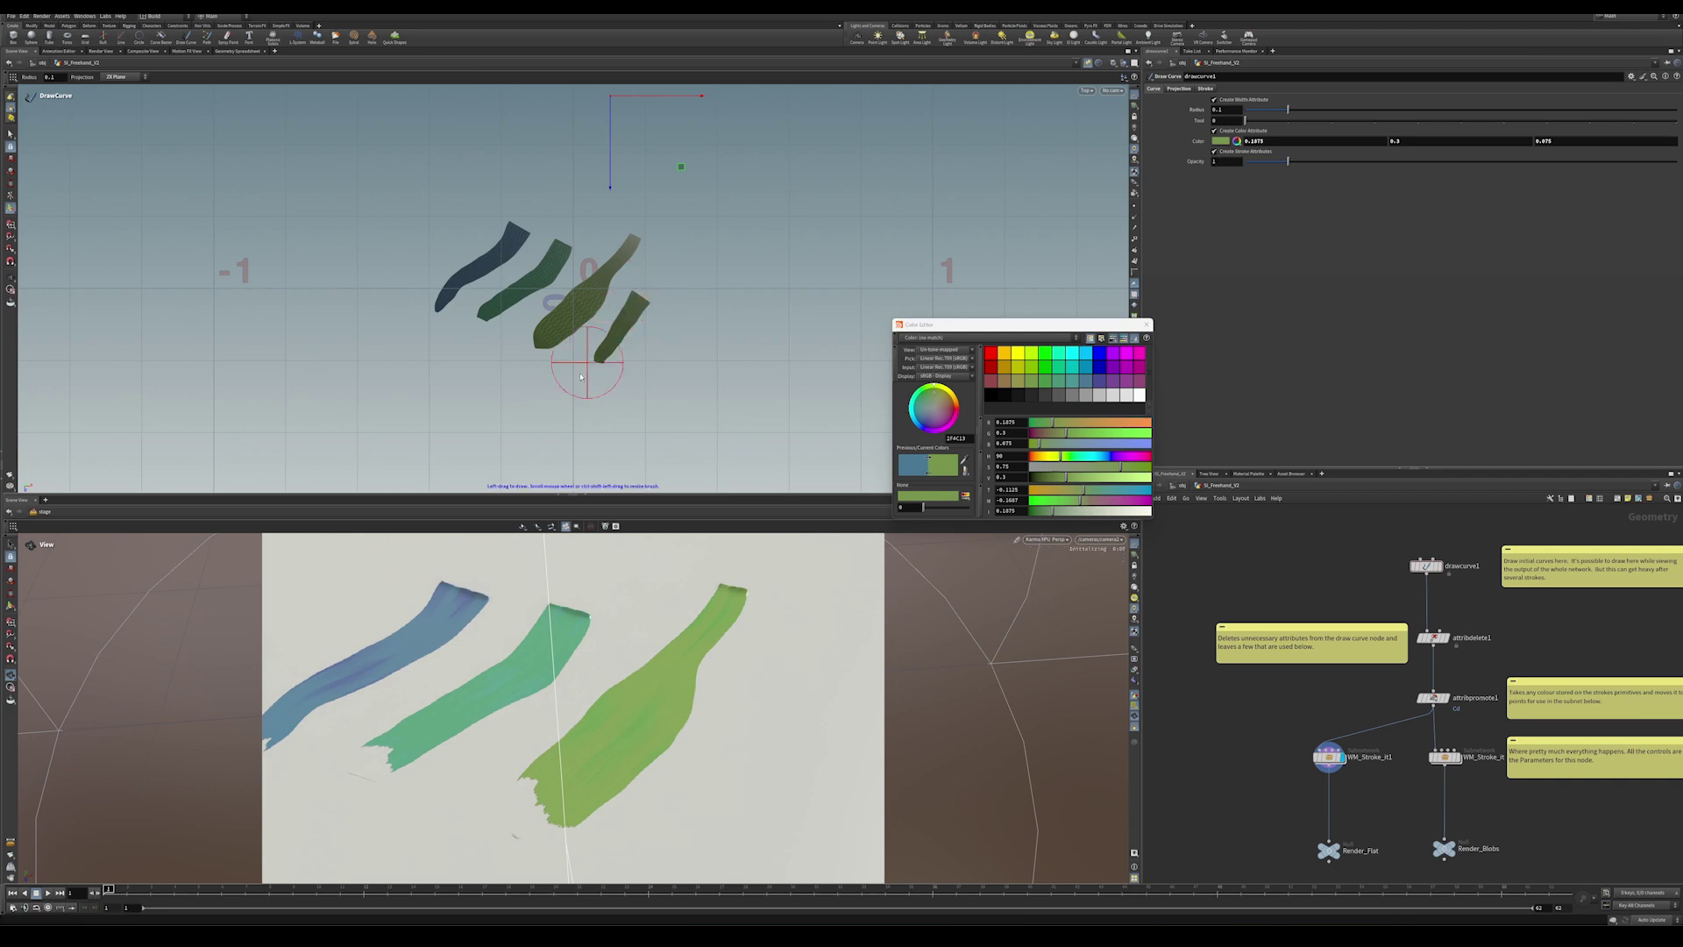
# Remove the most recent stroke from the drawcurve1 node by setting its number of strokes to 3.
pyautogui.click(1205, 89)
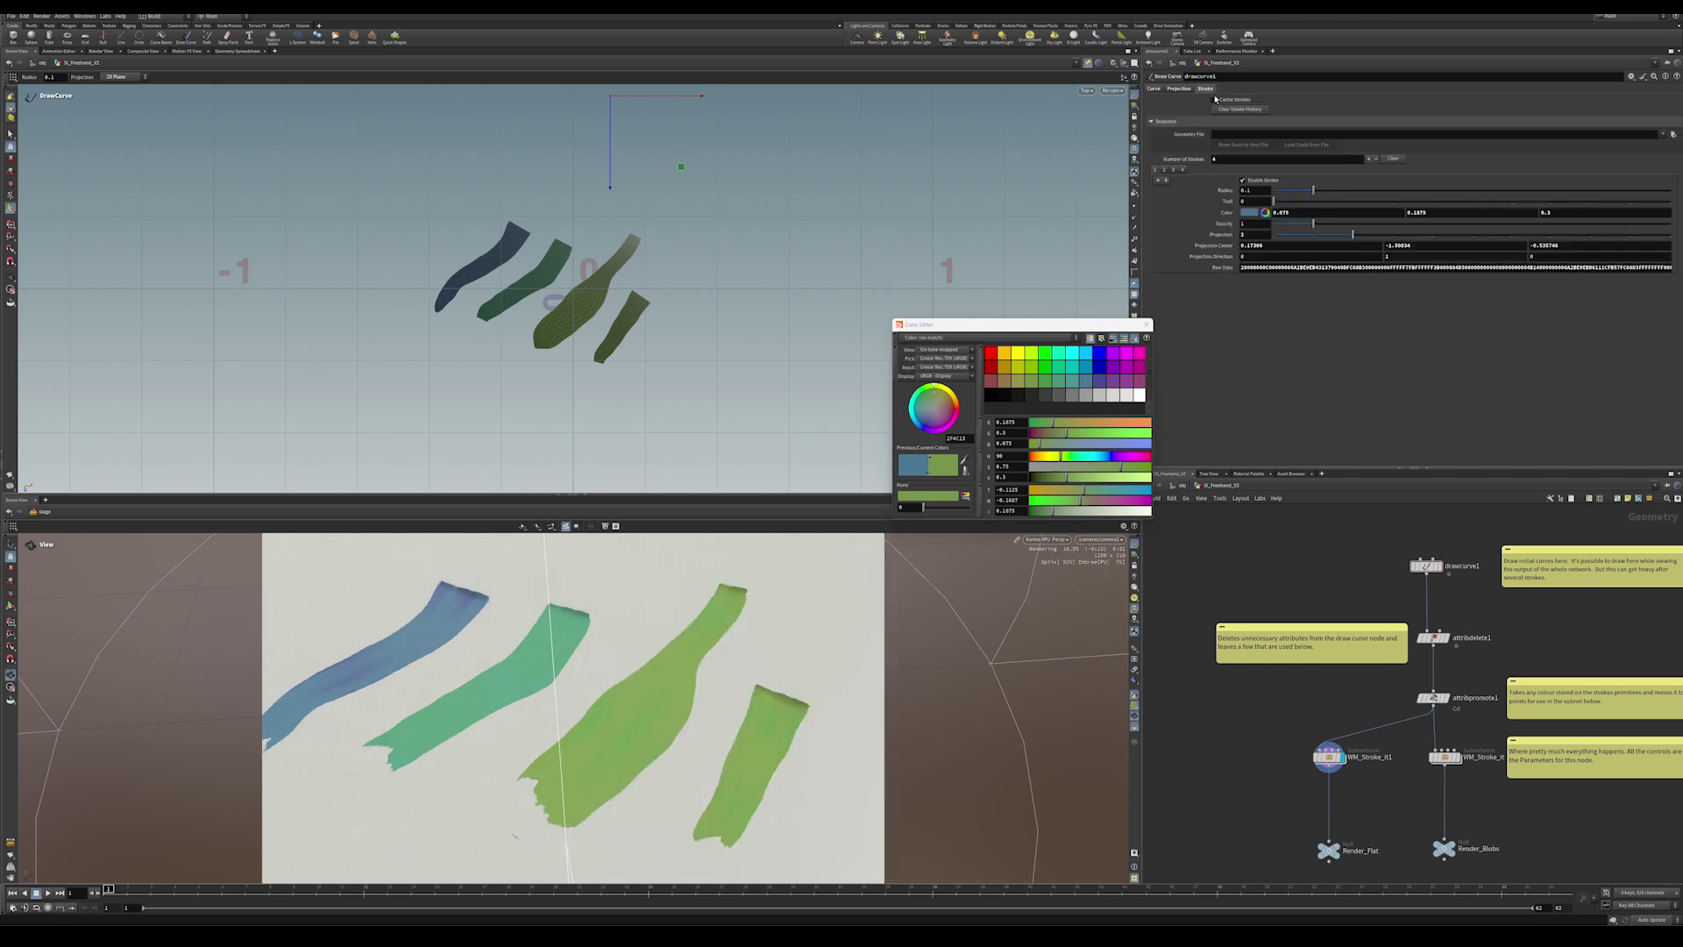
pyautogui.moveTo(1223, 160); pyautogui.dragTo(1192, 167)
pyautogui.write('3')
pyautogui.press('Return')
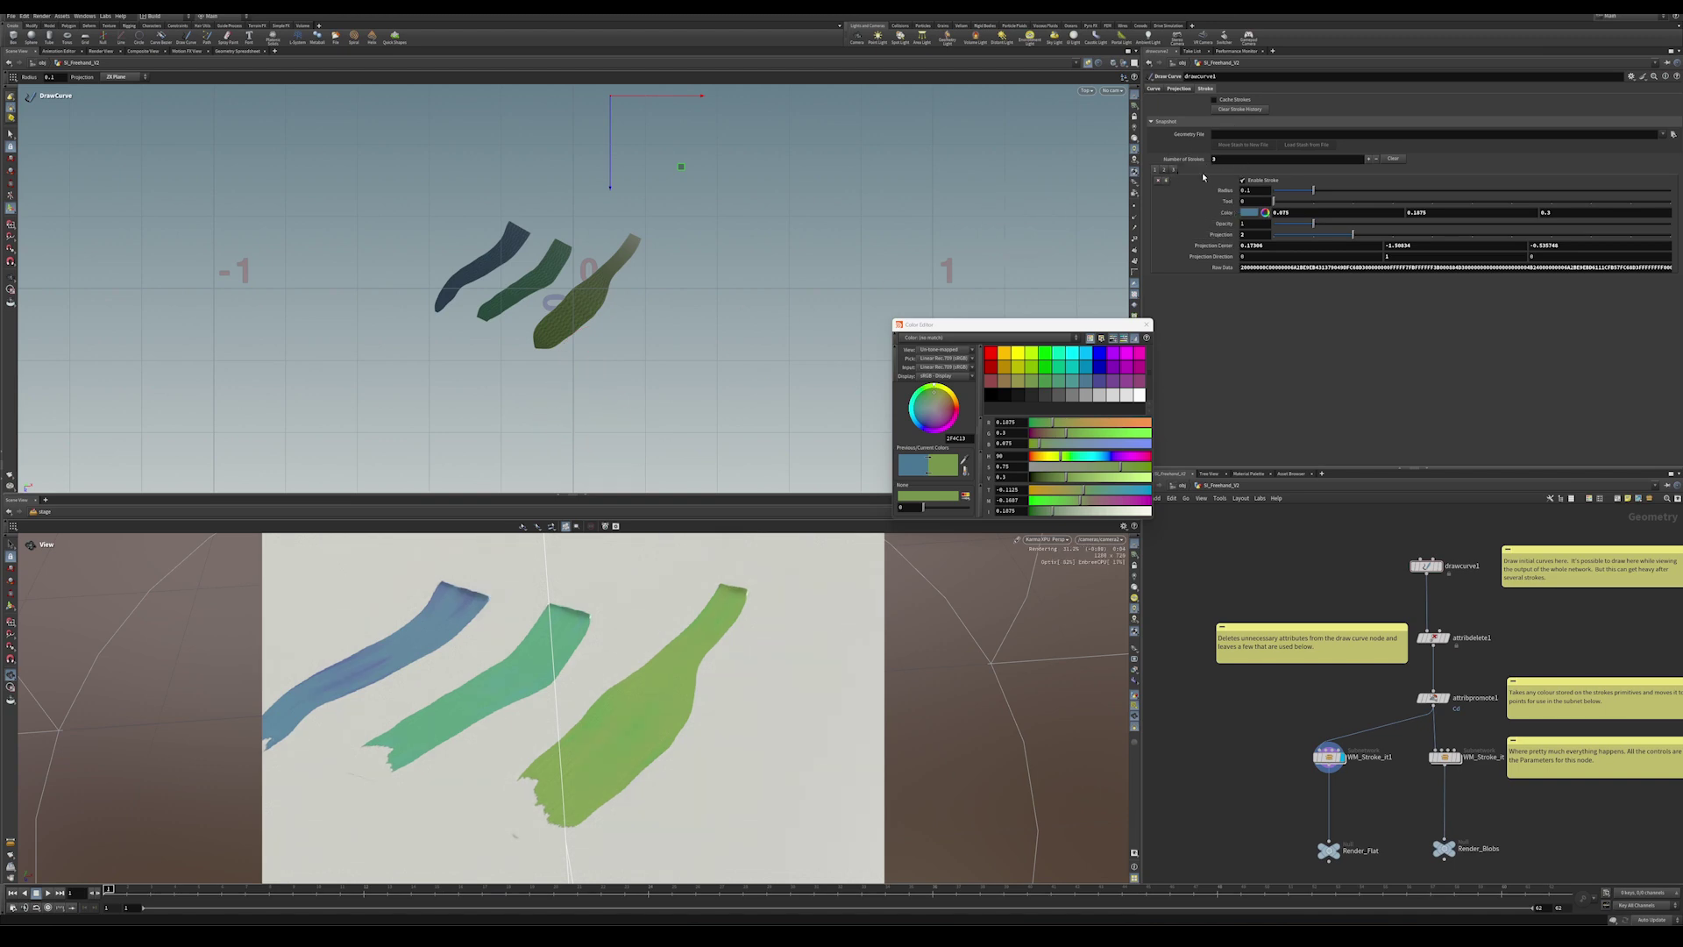
# Draw a diagonal yellow stroke (0.3, 0.3, 0.075) beside the existing ones, and a red one (0.3, 0.075, 0.075) beside it.
pyautogui.click(1153, 91)
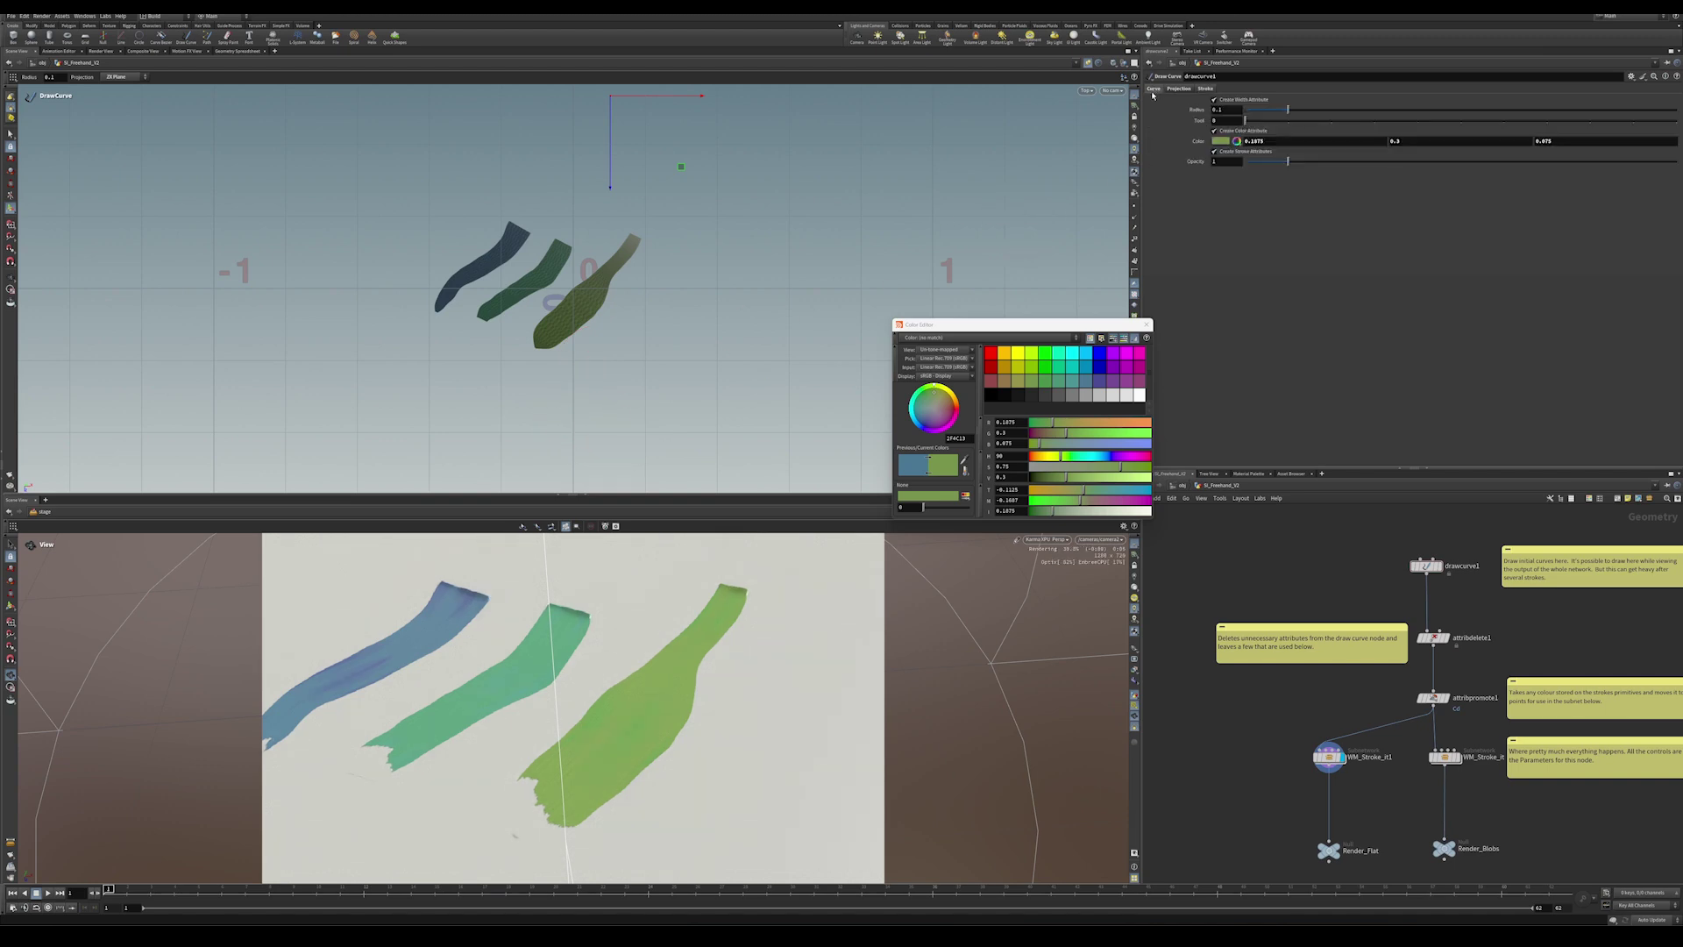
pyautogui.click(1220, 141)
pyautogui.click(1018, 383)
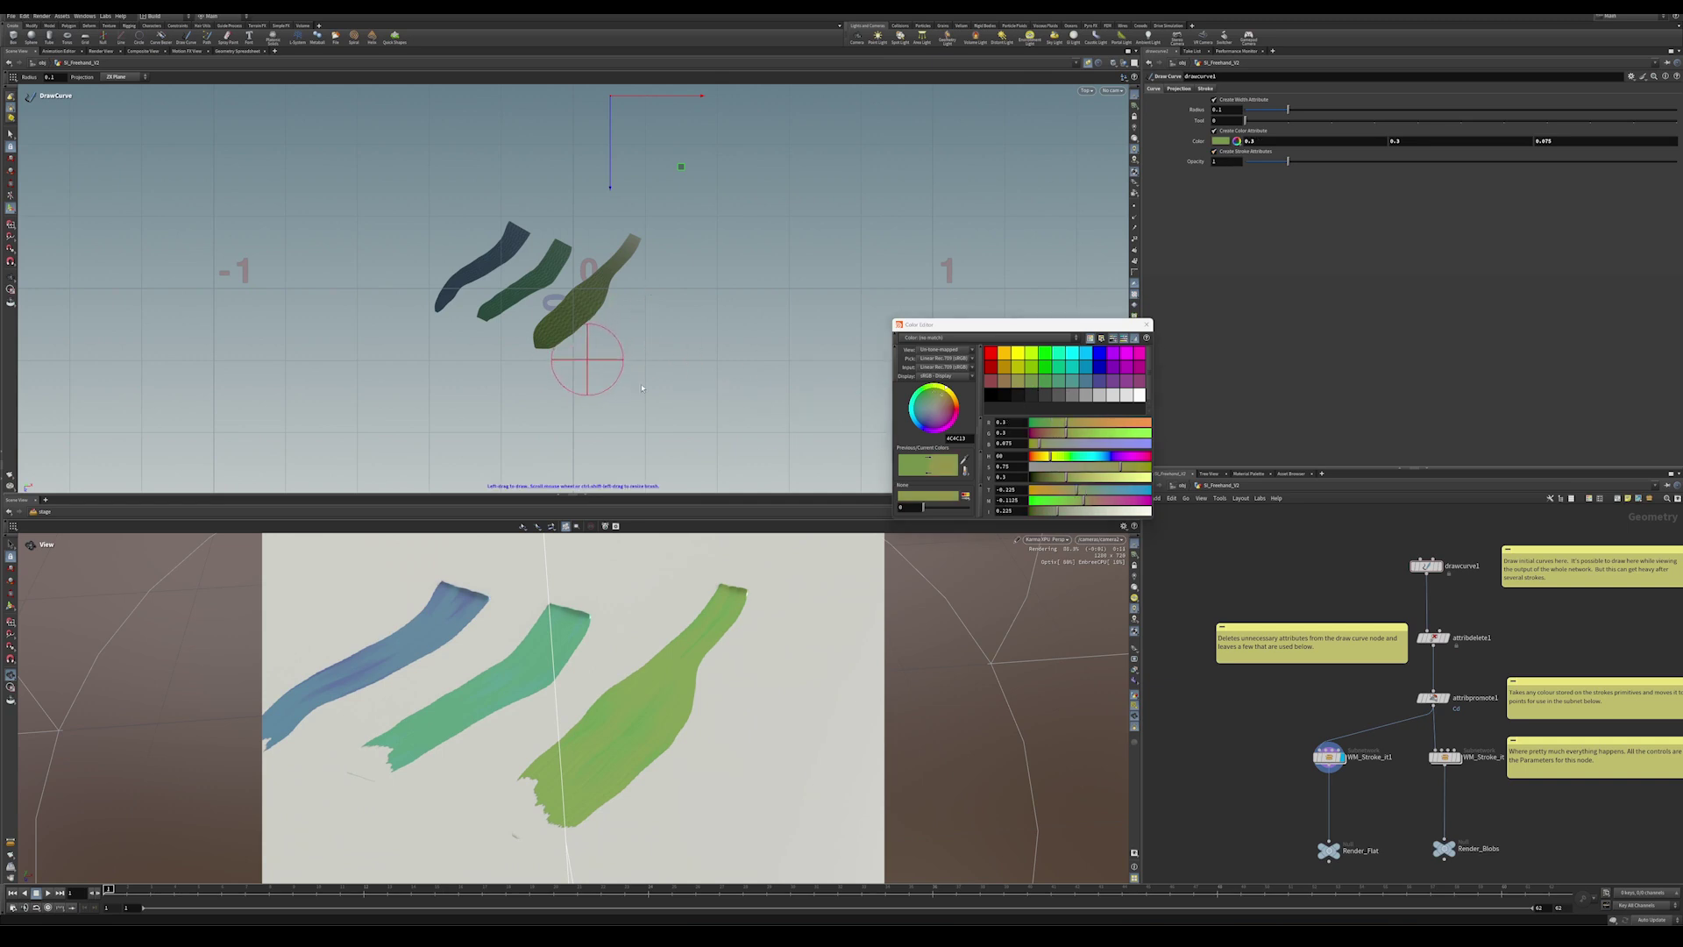
pyautogui.moveTo(653, 283); pyautogui.dragTo(595, 355)
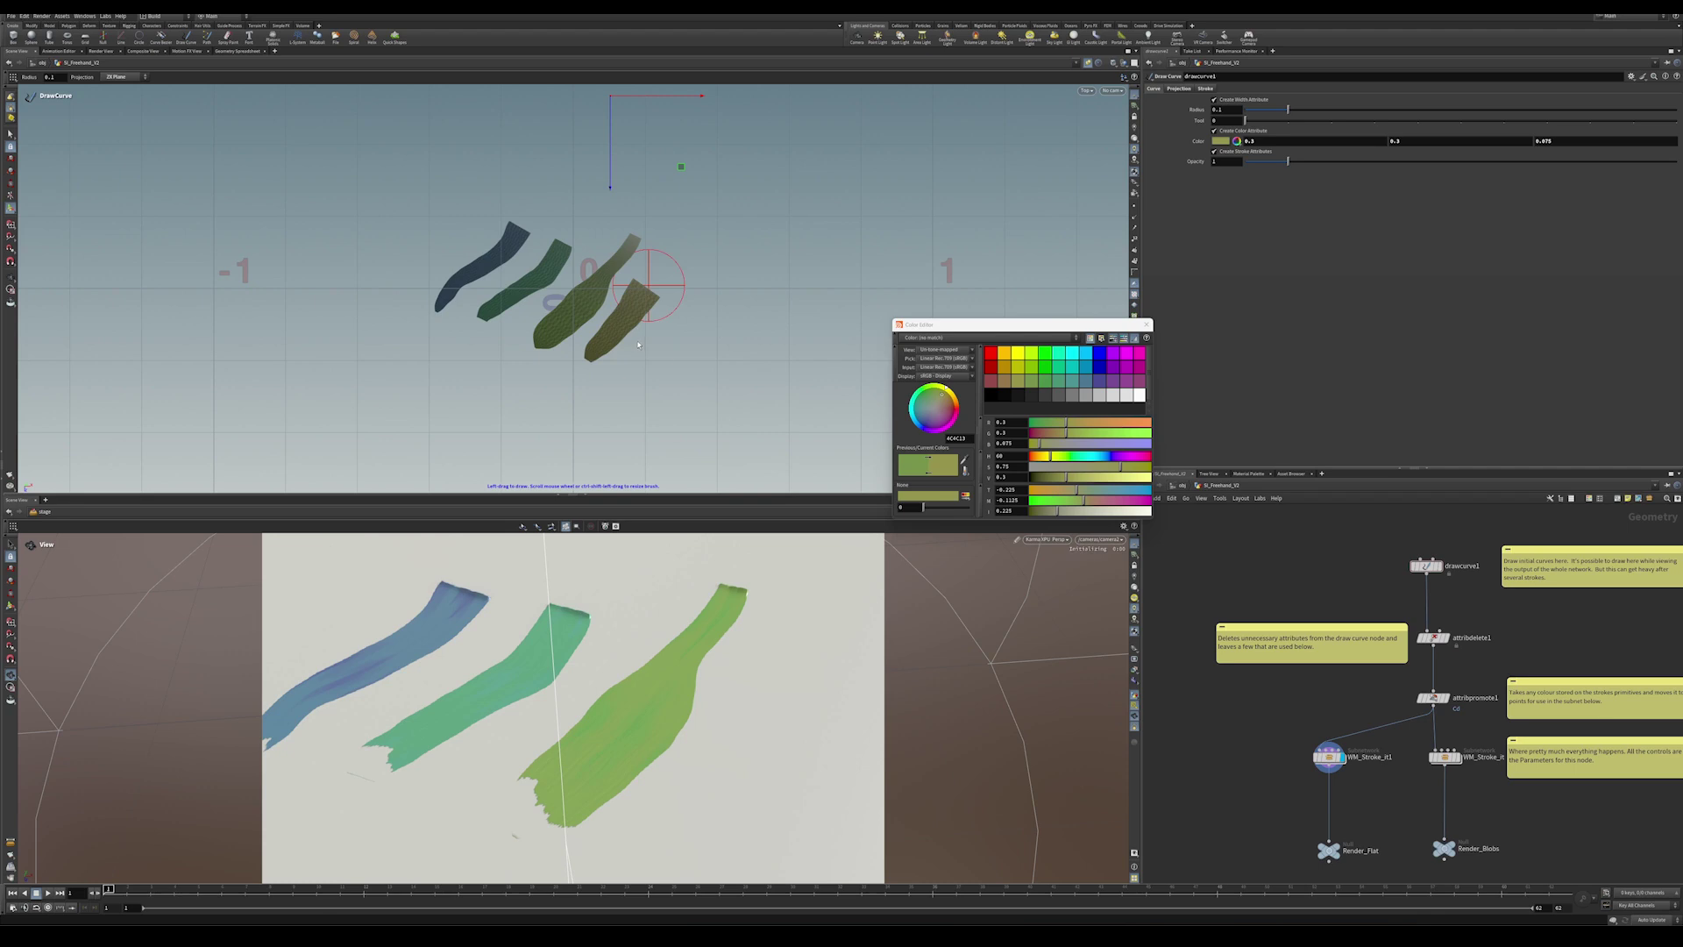
pyautogui.click(992, 383)
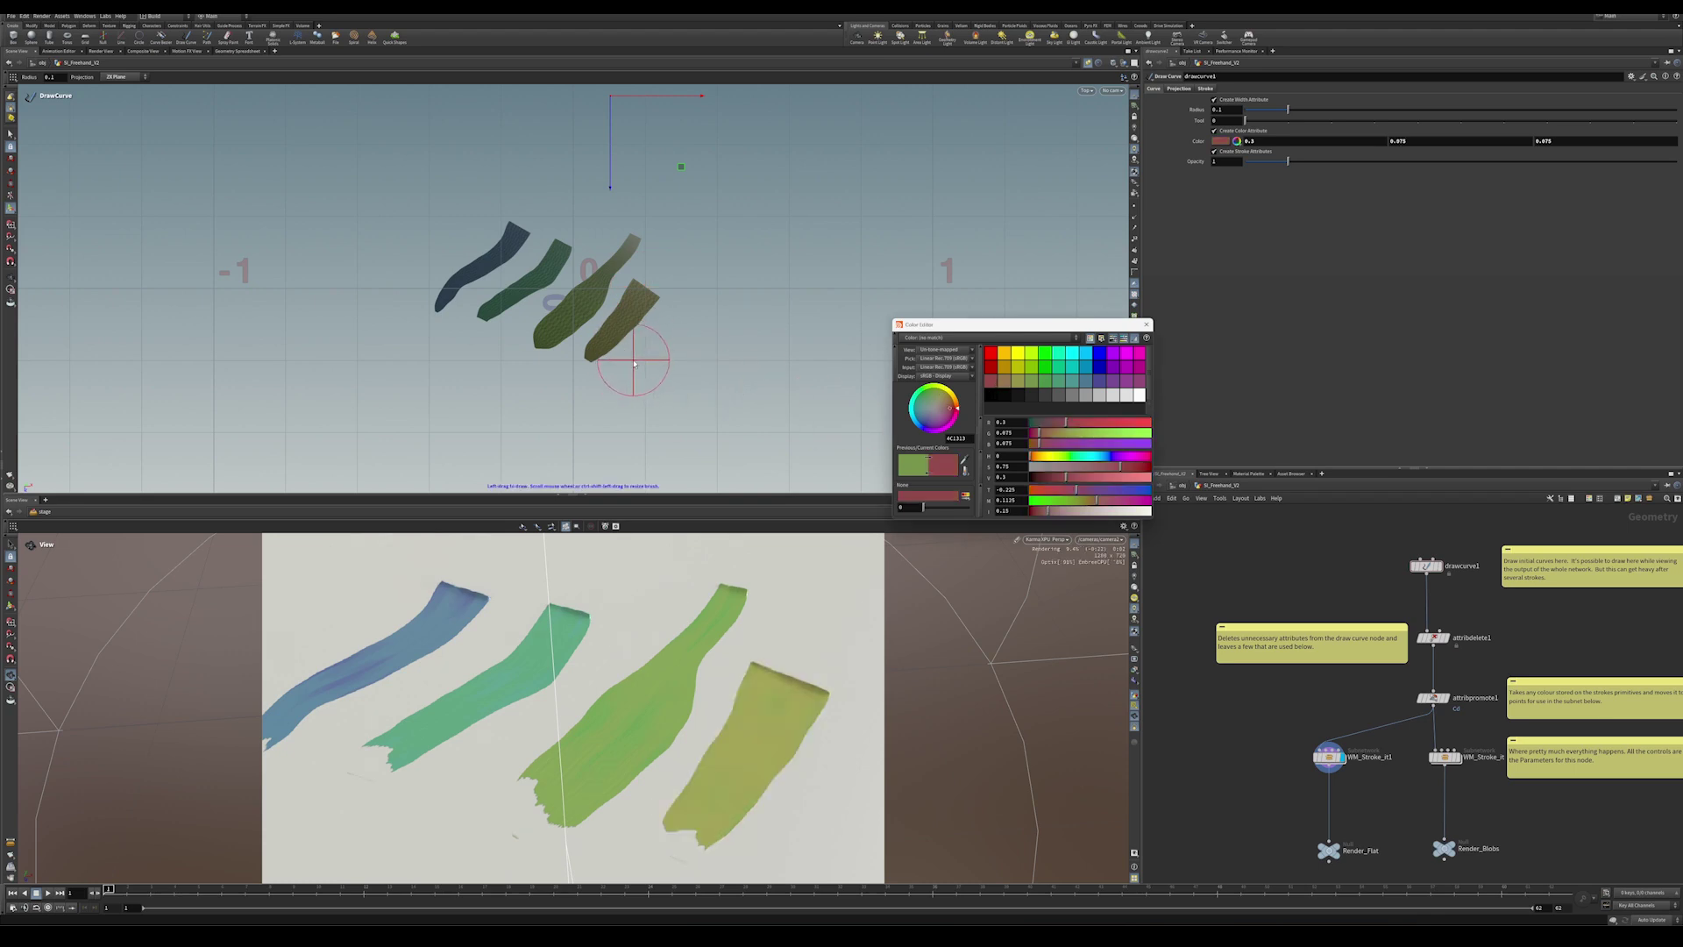
pyautogui.moveTo(687, 312); pyautogui.dragTo(637, 359)
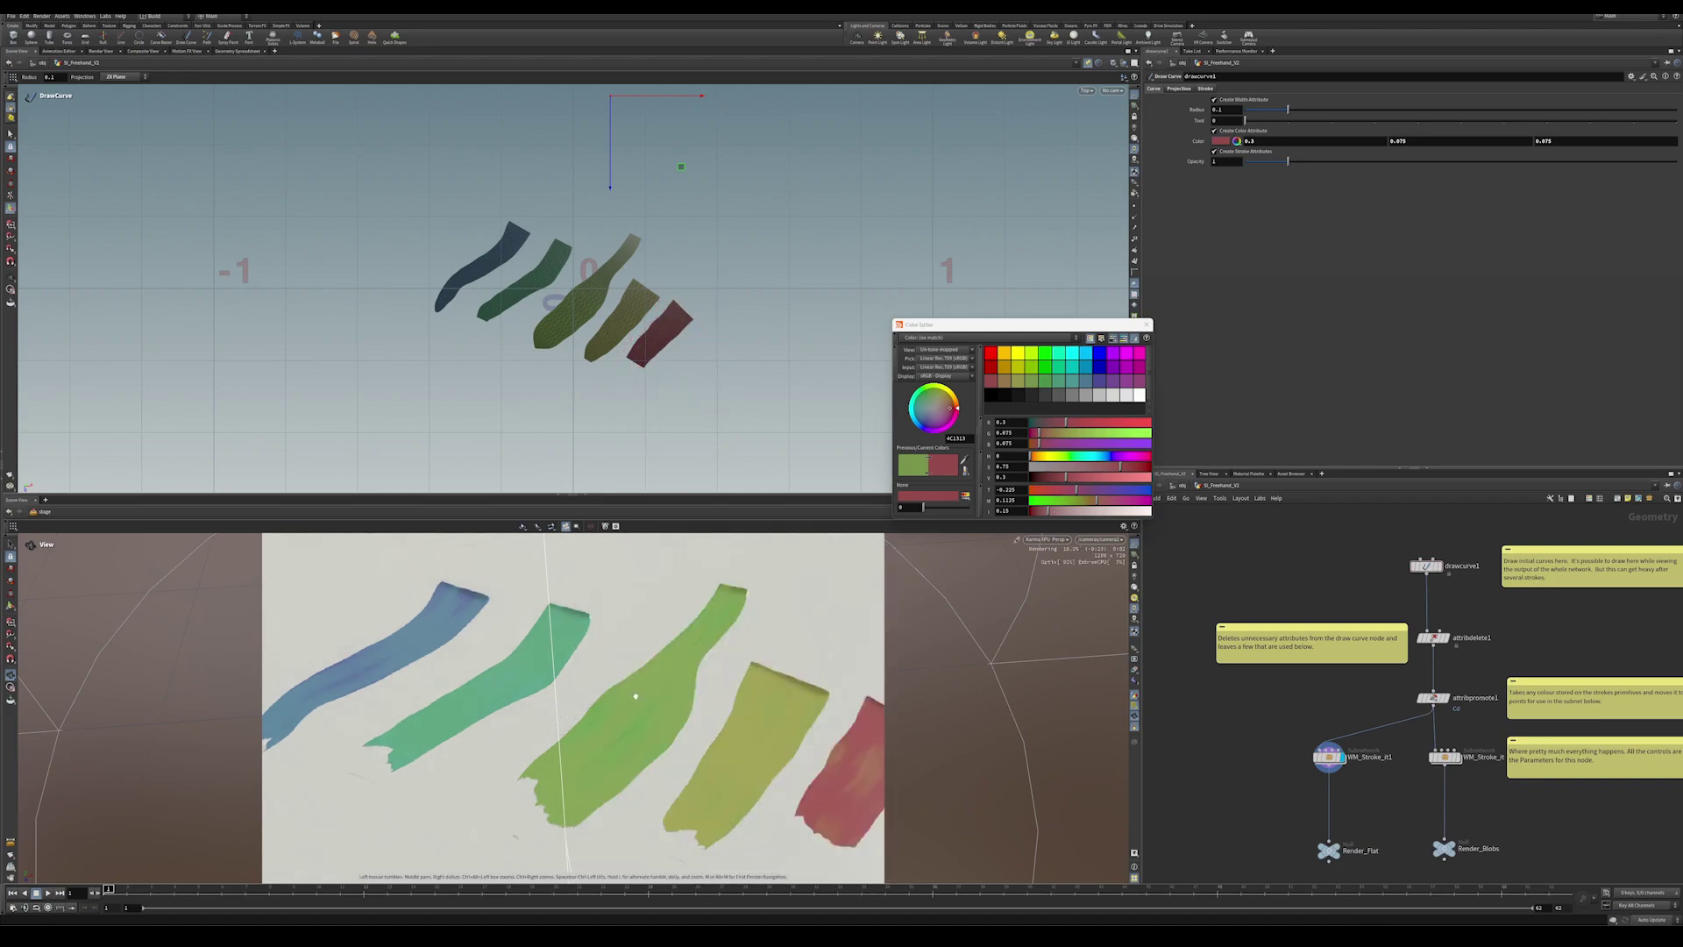
# Lock the render camera to the view, frame all five strokes in it and enlarge the render view.
pyautogui.moveTo(638, 696); pyautogui.dragTo(684, 644)
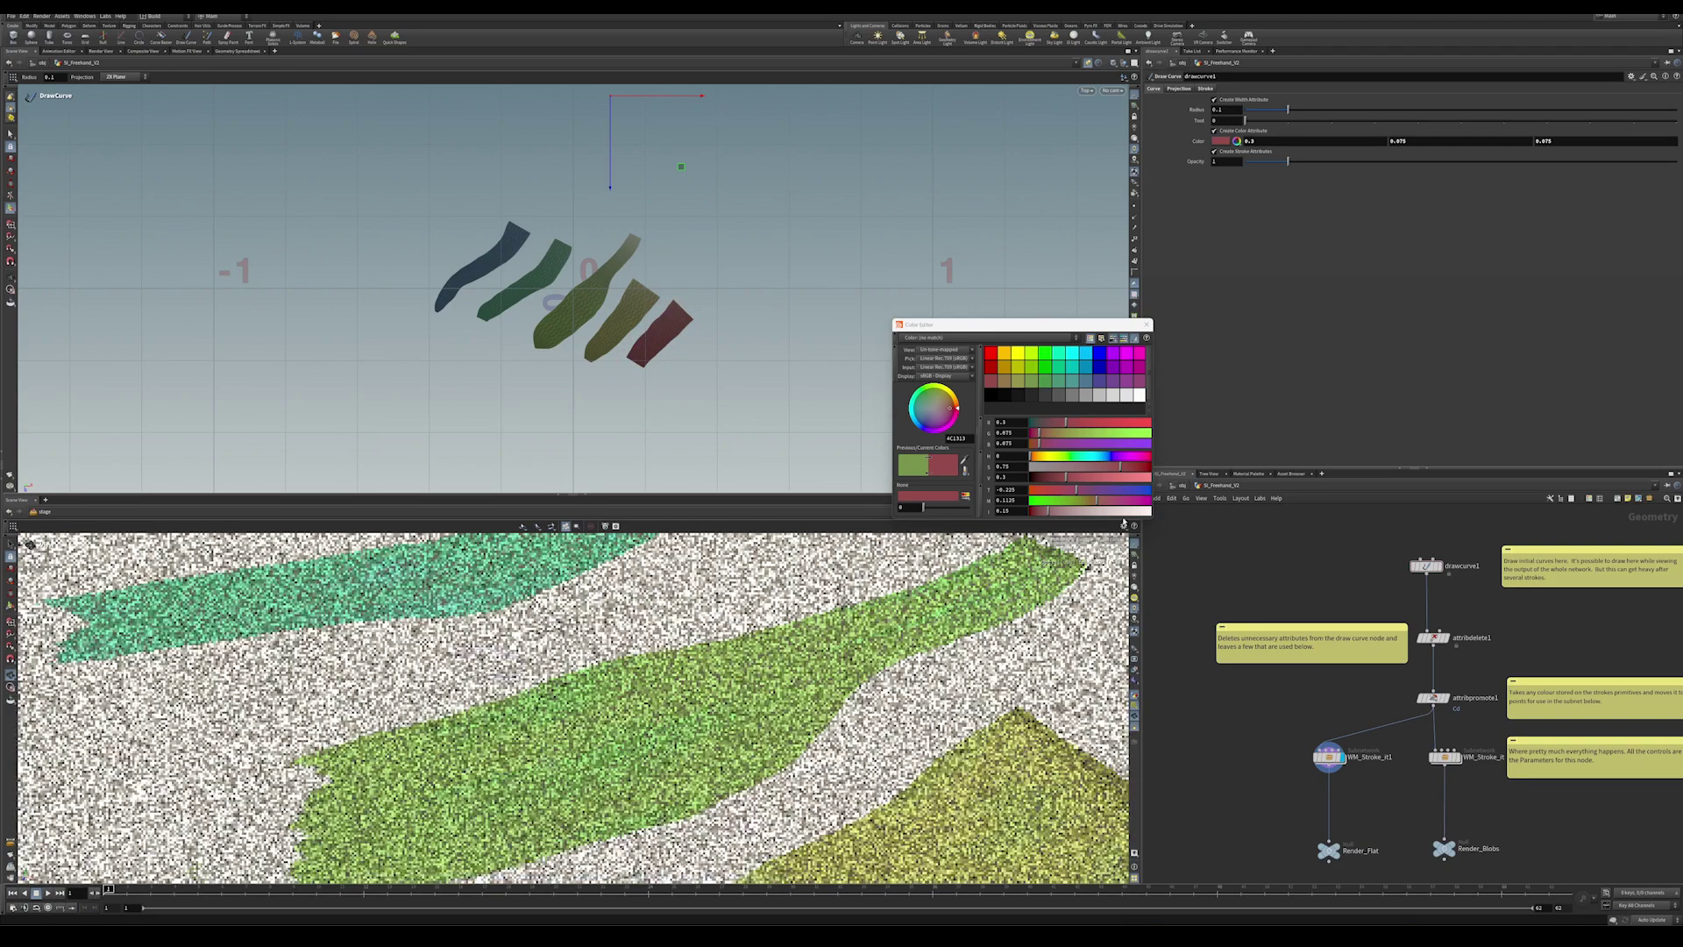
pyautogui.click(1112, 539)
pyautogui.click(1122, 557)
pyautogui.moveTo(648, 663)
pyautogui.mouseDown()
pyautogui.moveTo(658, 689)
pyautogui.moveTo(626, 692)
pyautogui.moveTo(561, 666)
pyautogui.moveTo(574, 658)
pyautogui.mouseUp()
pyautogui.moveTo(739, 739); pyautogui.dragTo(632, 670, button='middle')
pyautogui.moveTo(656, 646)
pyautogui.mouseDown()
pyautogui.moveTo(609, 696)
pyautogui.moveTo(656, 676)
pyautogui.moveTo(701, 724)
pyautogui.mouseUp()
pyautogui.moveTo(502, 712); pyautogui.dragTo(376, 744, button='right')
pyautogui.moveTo(320, 710); pyautogui.dragTo(418, 762, button='middle')
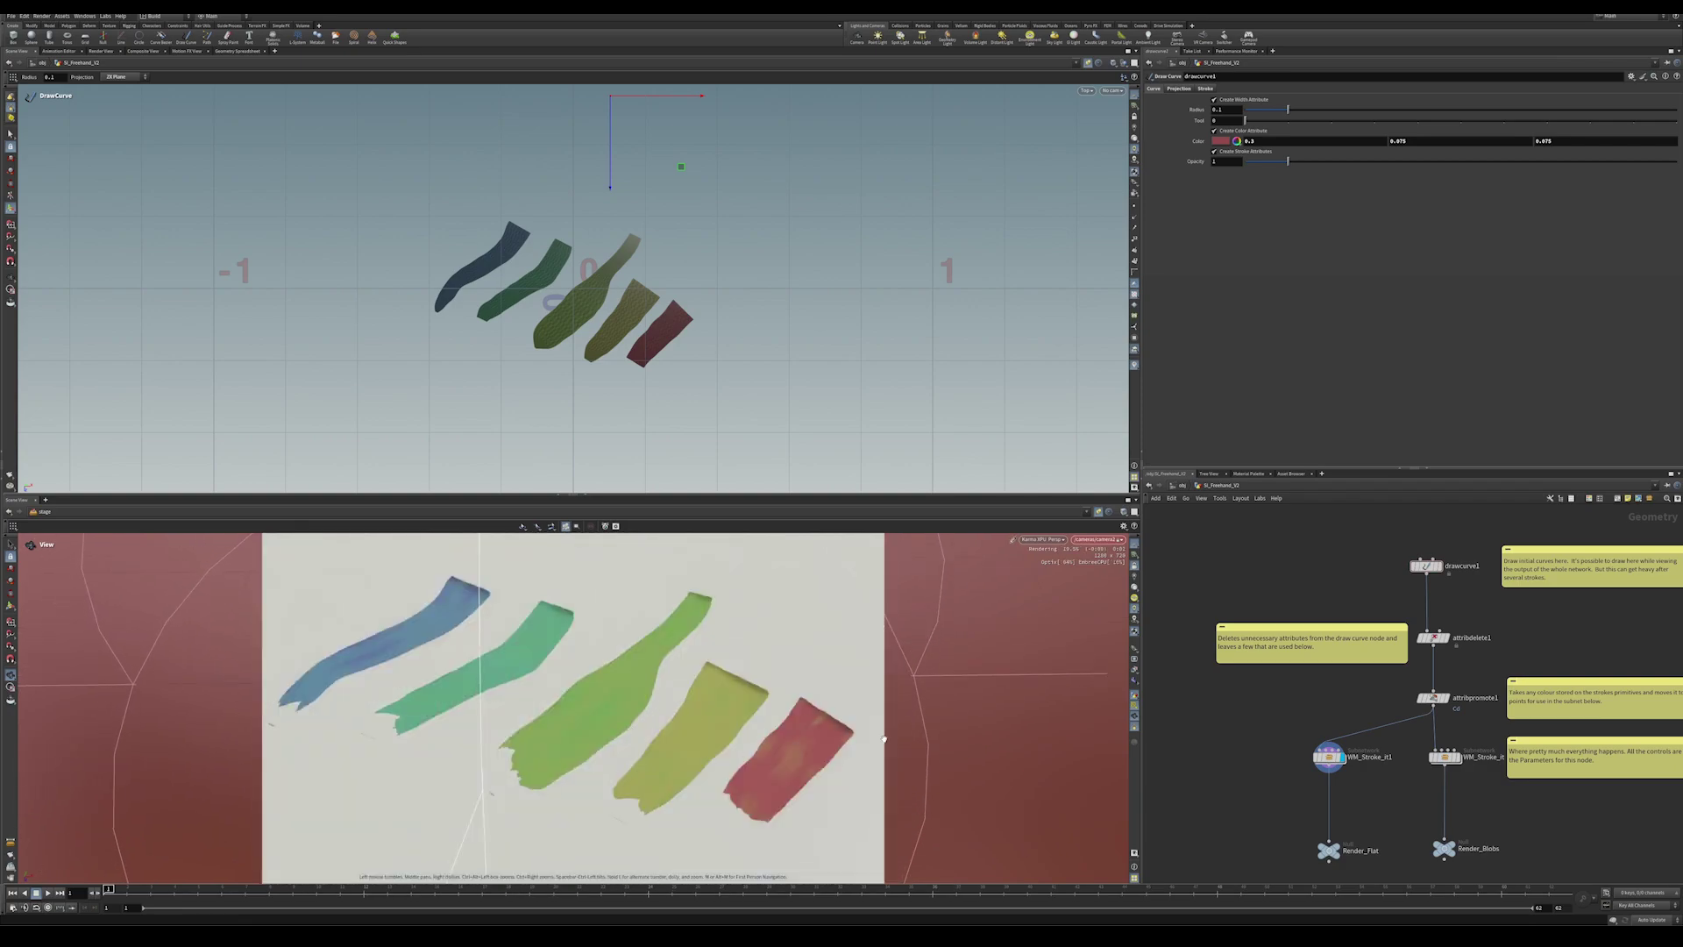
pyautogui.click(1136, 724)
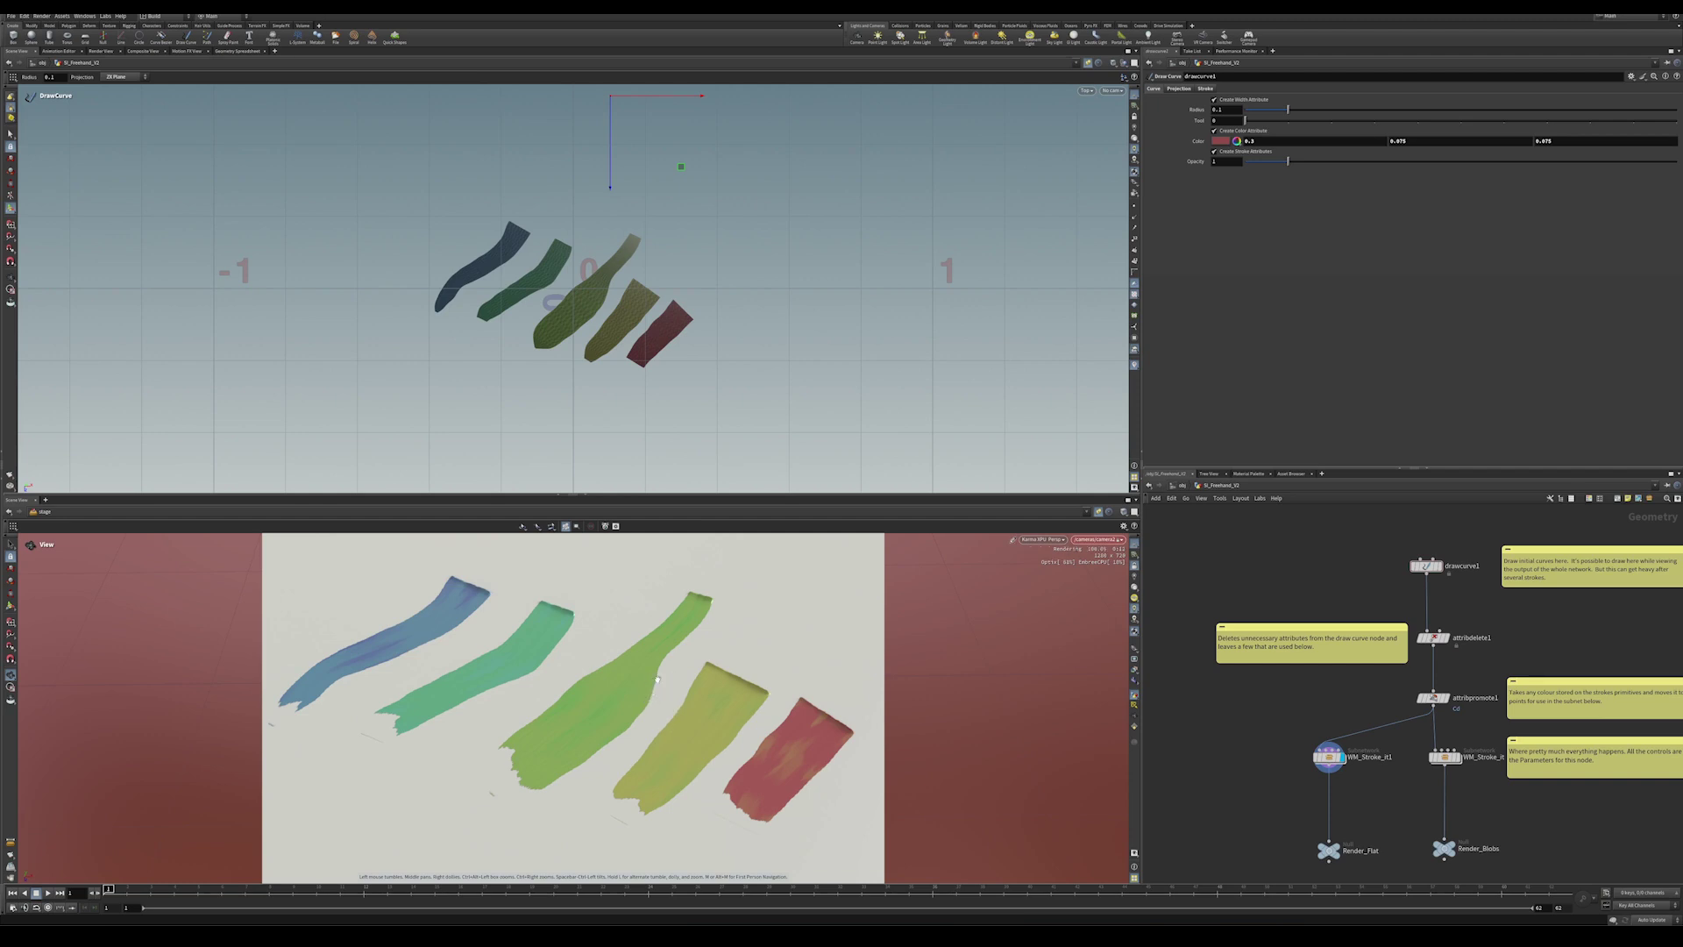
pyautogui.moveTo(582, 496); pyautogui.dragTo(605, 348)
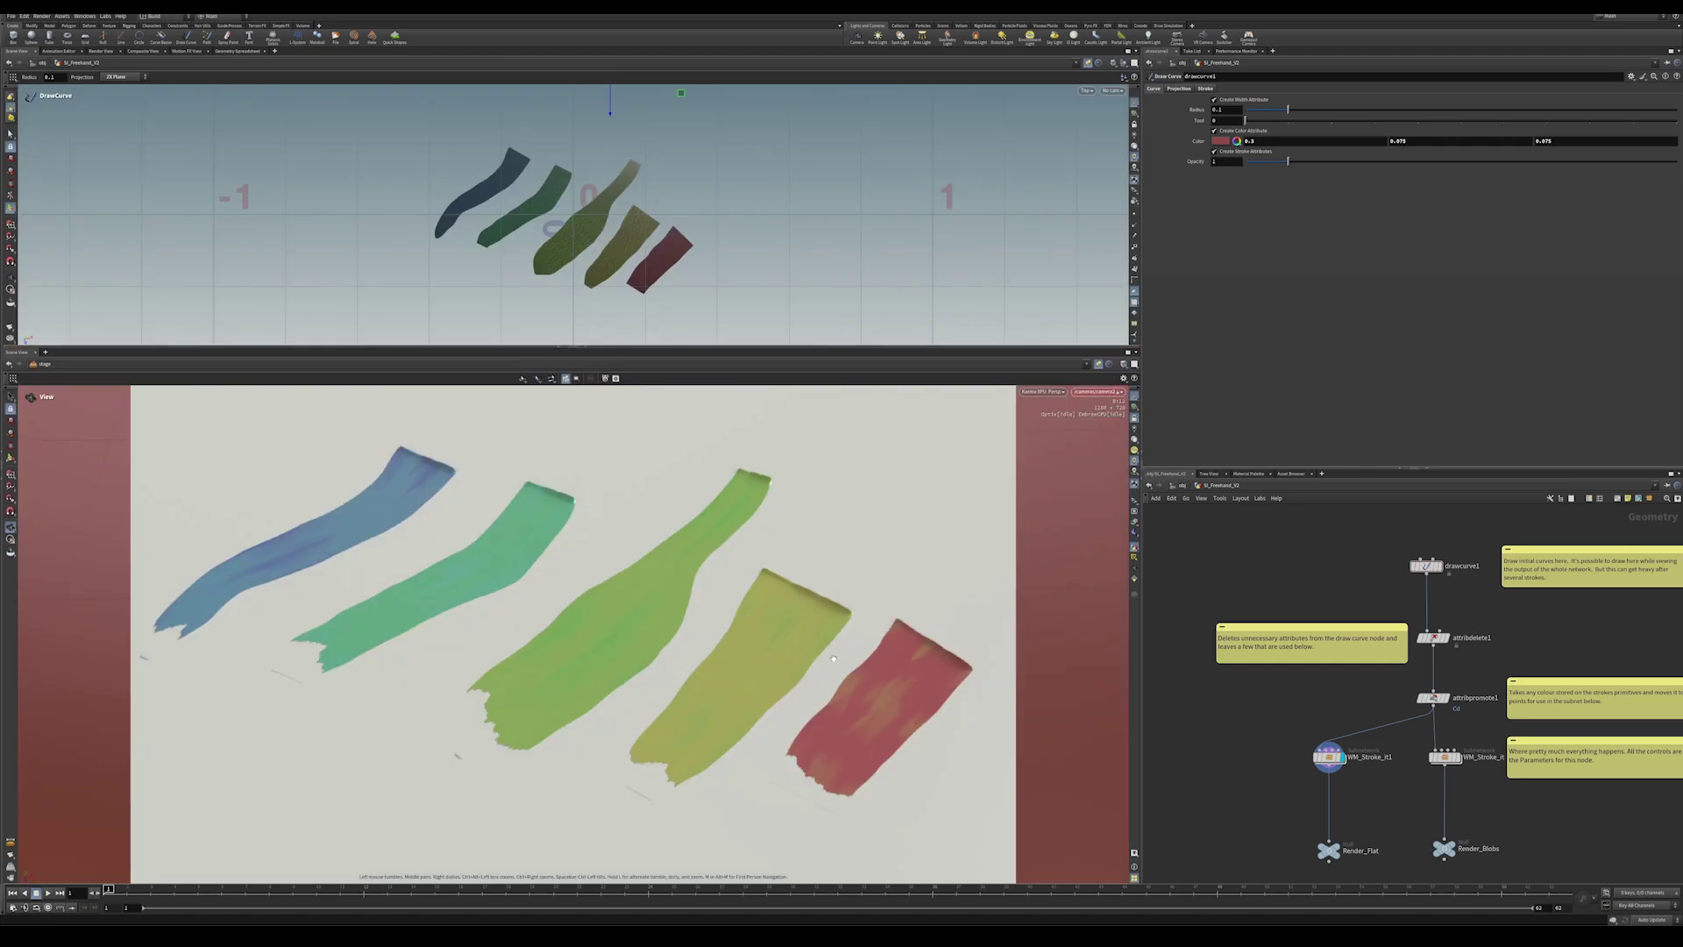
# Select the stroke subnetwork feeding Render_Flat, widen its parameter area and display its colour settings.
pyautogui.moveTo(1324, 698); pyautogui.dragTo(1271, 682, button='middle')
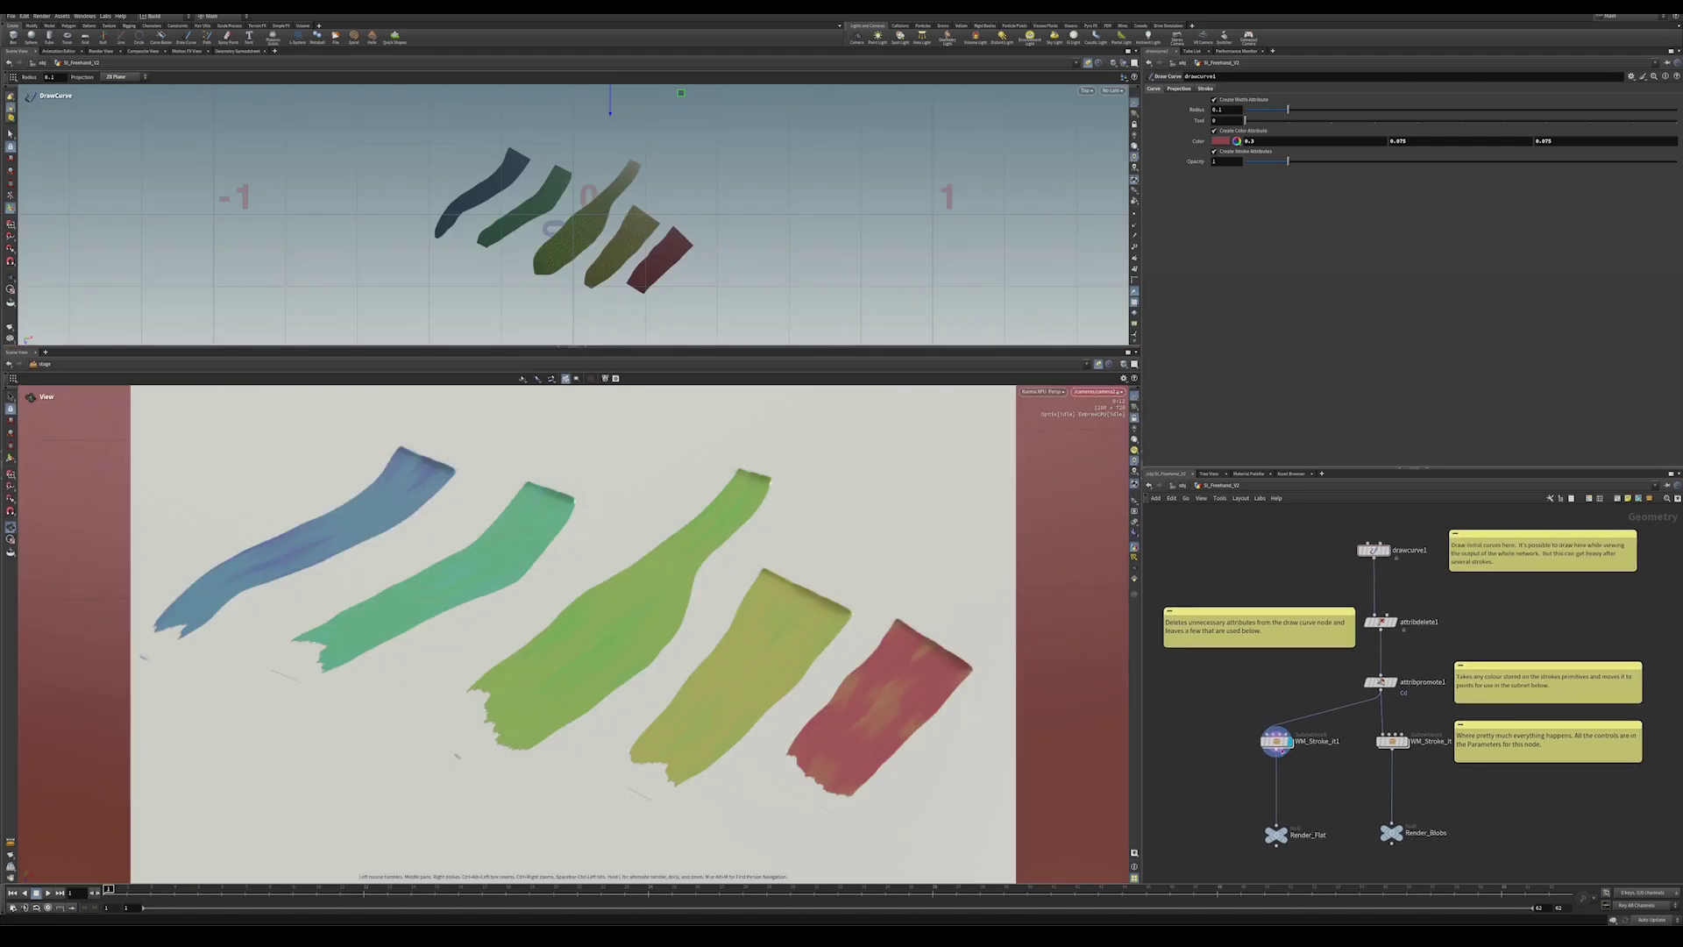
pyautogui.click(1276, 741)
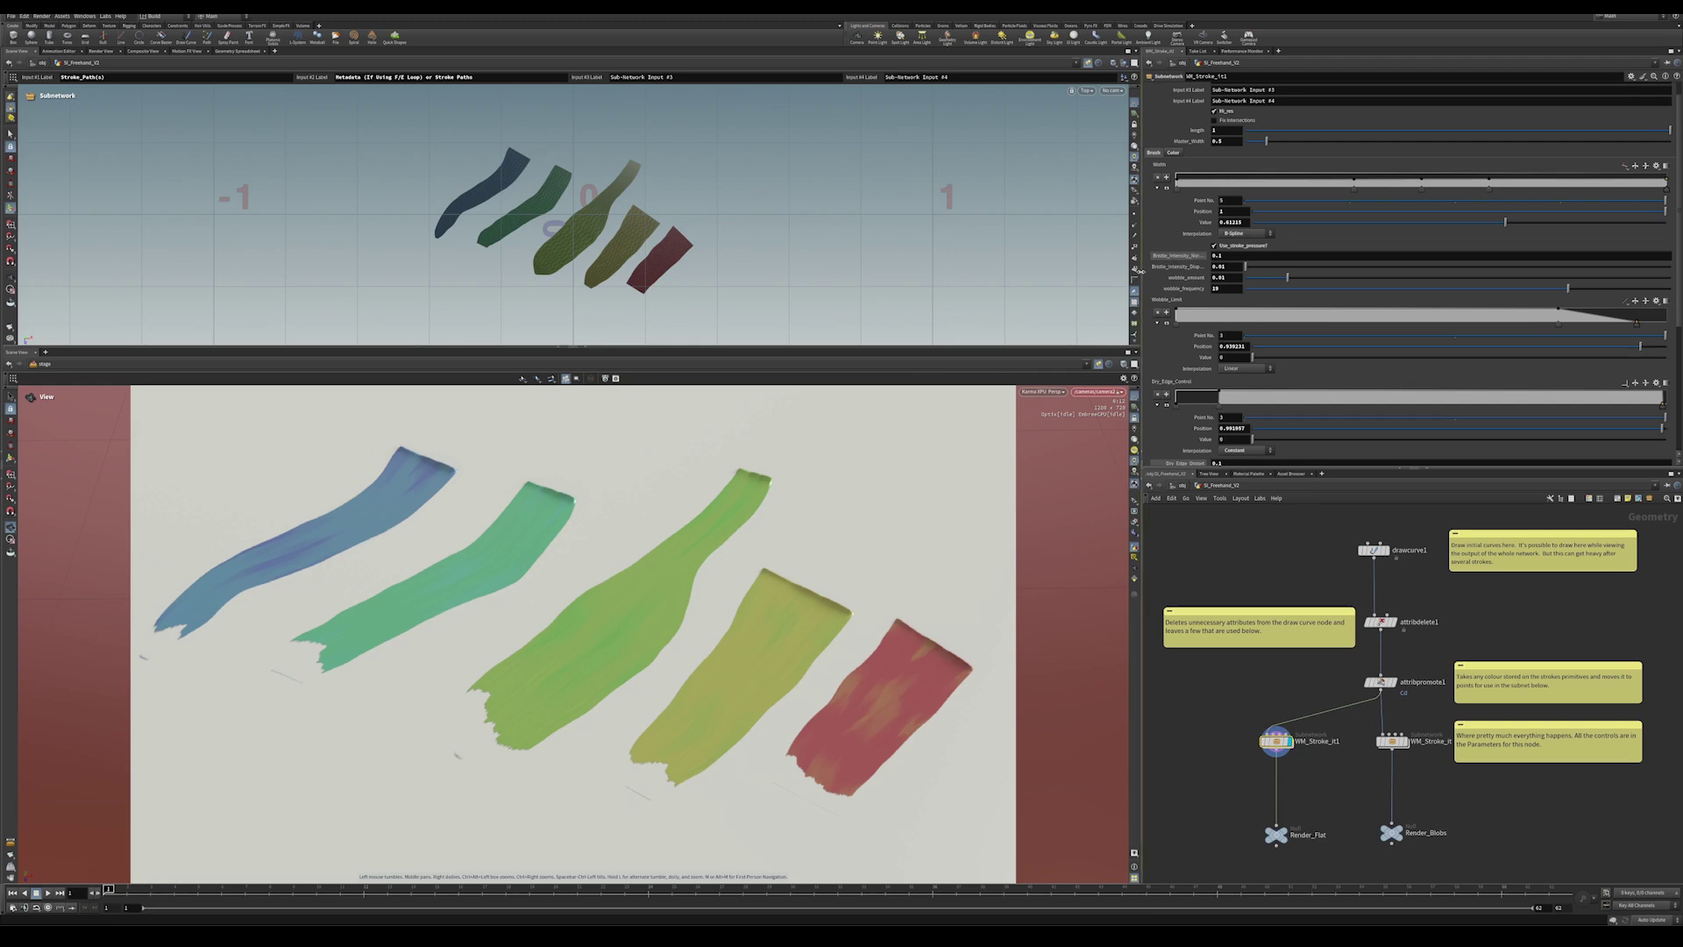
pyautogui.moveTo(1140, 270); pyautogui.dragTo(986, 309)
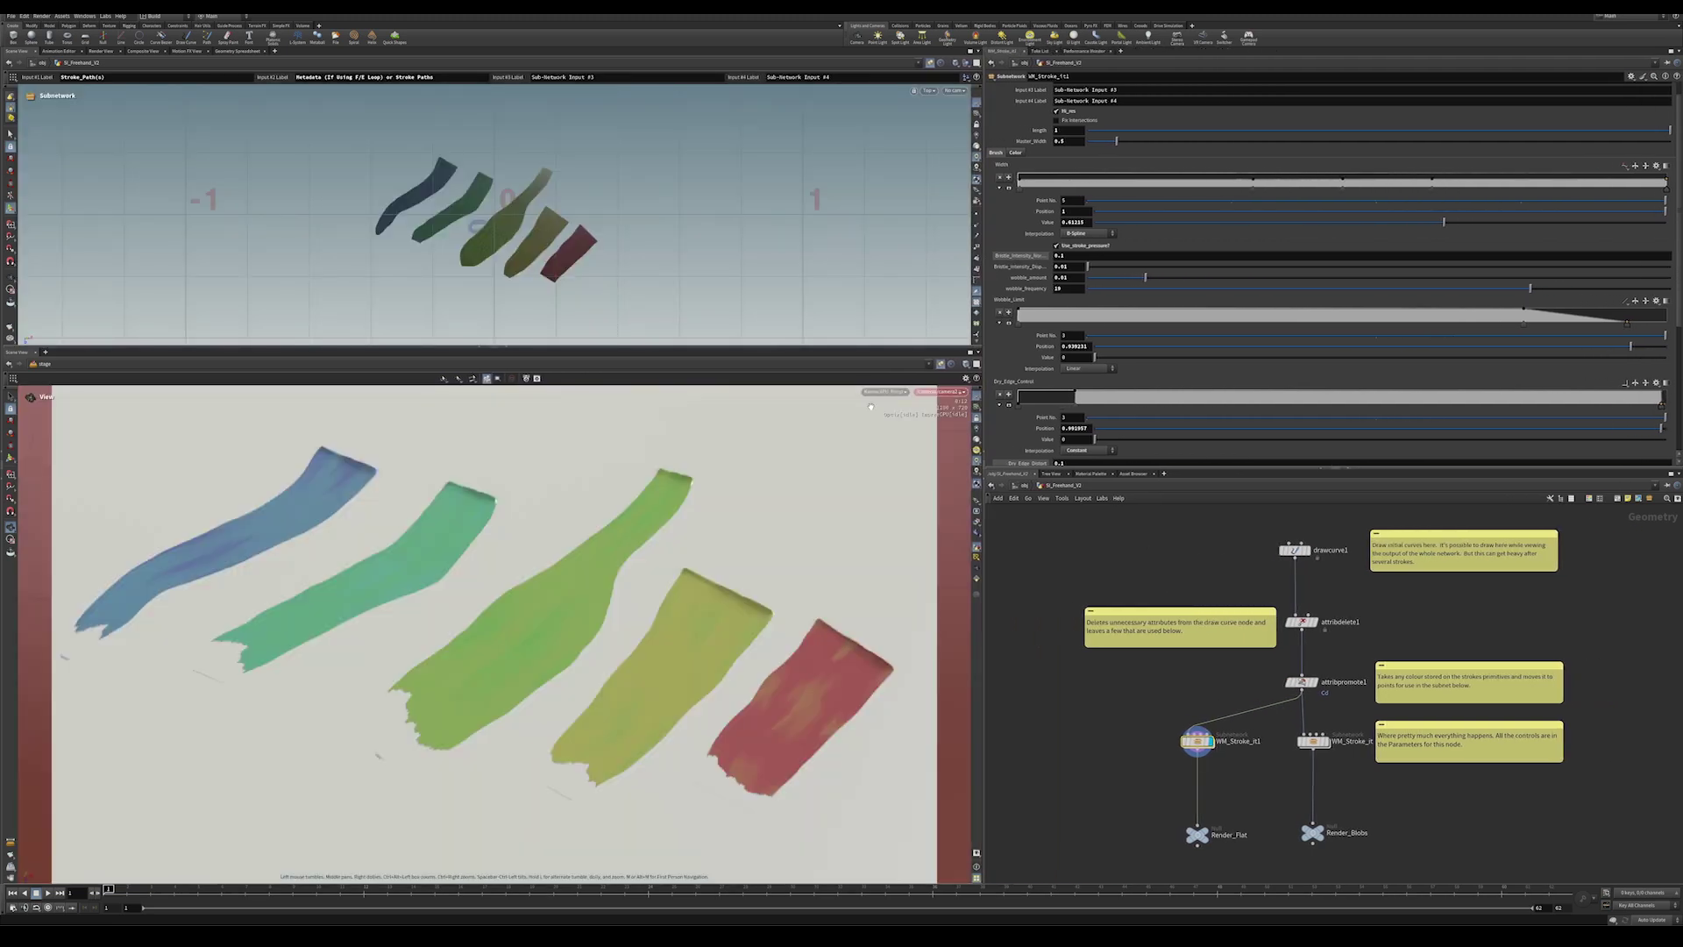
pyautogui.click(1015, 153)
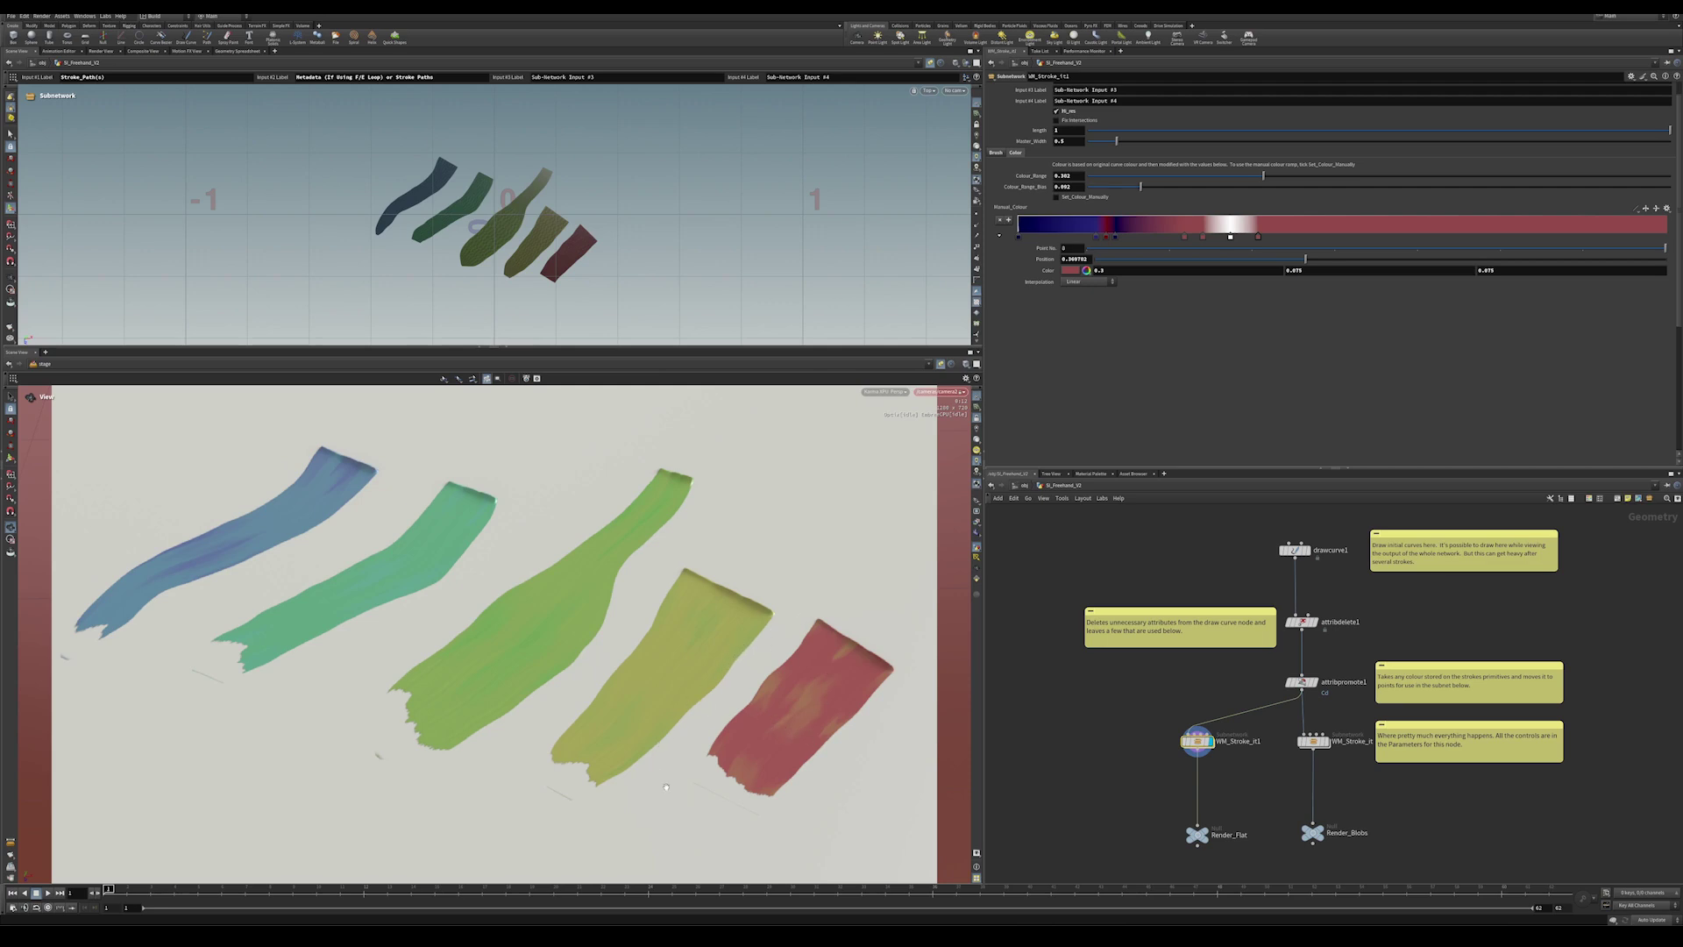
# Frame the red stroke closely in the render and set the Render_Flat stroke subnetwork's Colour_Range to 0.
pyautogui.moveTo(554, 611); pyautogui.dragTo(420, 596, button='right')
pyautogui.moveTo(614, 613)
pyautogui.mouseDown(button='middle')
pyautogui.moveTo(315, 578)
pyautogui.moveTo(124, 475)
pyautogui.mouseUp(button='middle')
pyautogui.moveTo(534, 614); pyautogui.dragTo(492, 529)
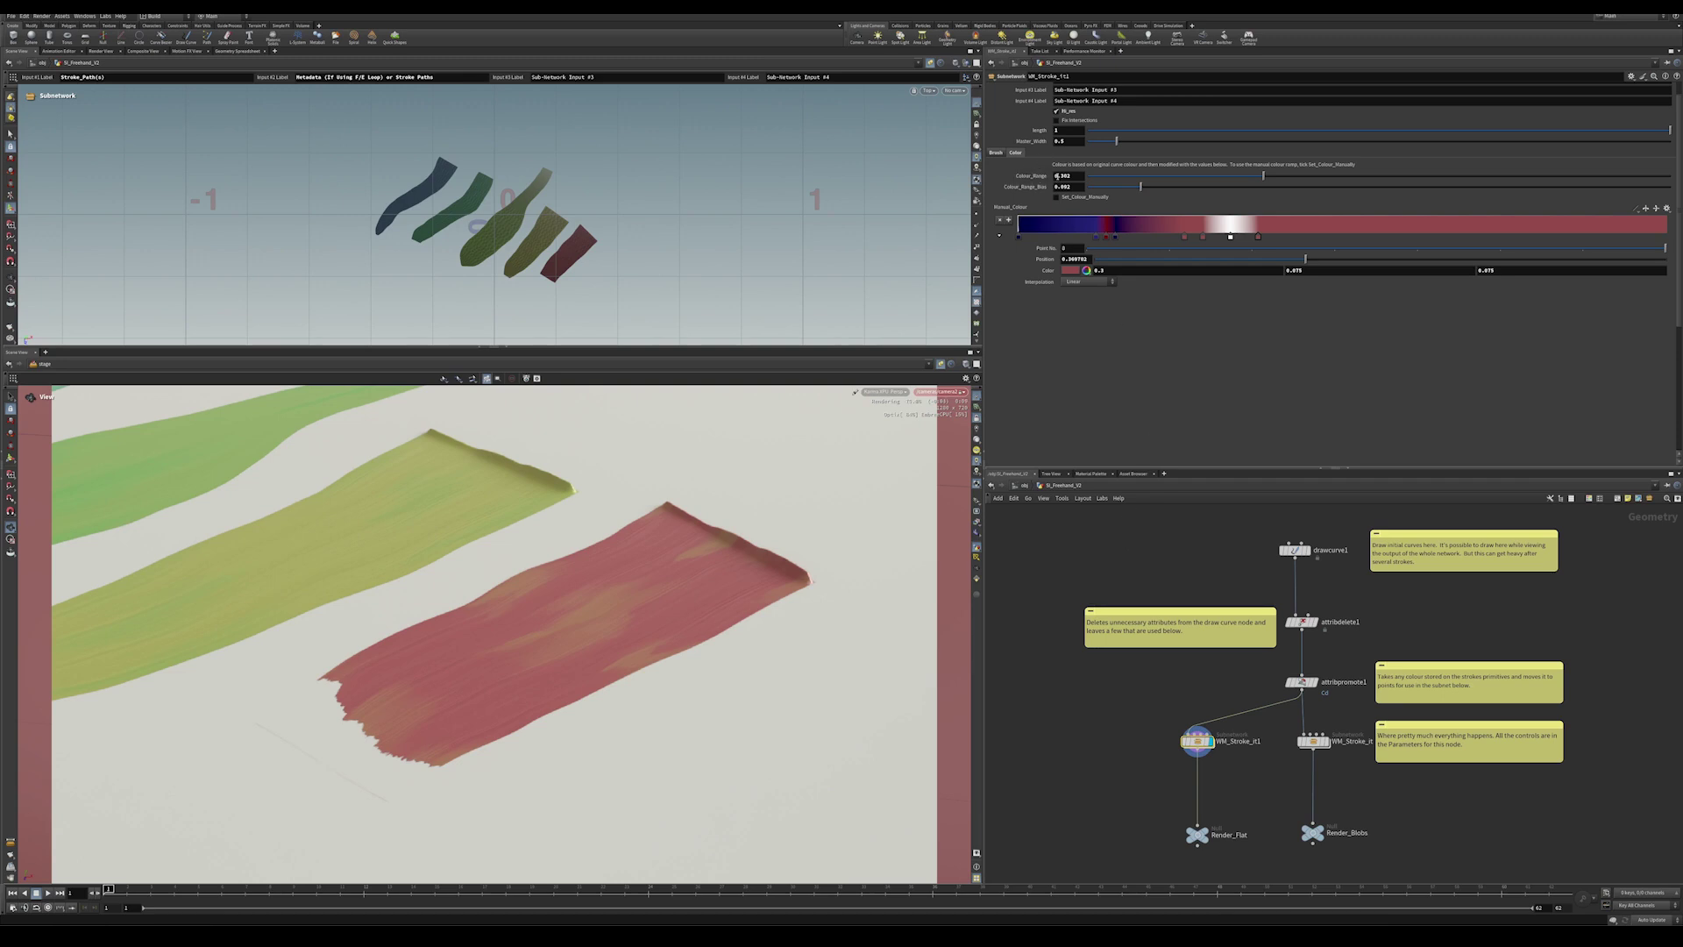
pyautogui.doubleClick(1060, 175)
pyautogui.write('0')
pyautogui.press('Return')
# Select the stroke subnetwork feeding Render_Blobs and set its Colour_Range to 0.
pyautogui.click(1313, 740)
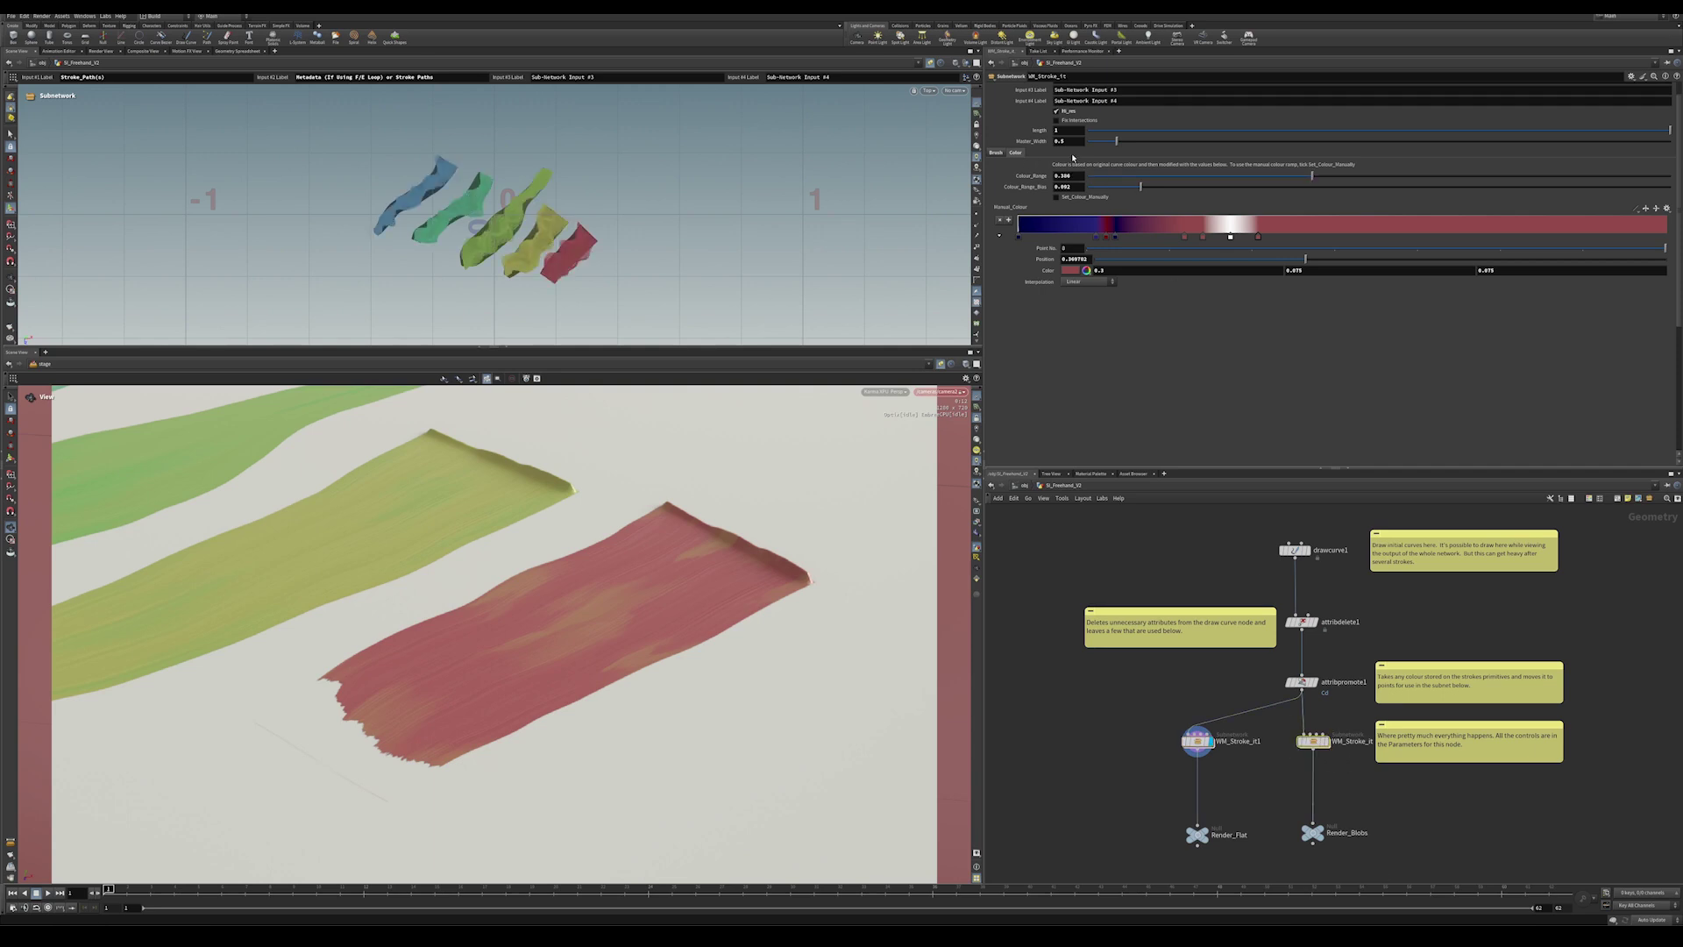
pyautogui.moveTo(1071, 176); pyautogui.dragTo(1037, 178)
pyautogui.write('0')
pyautogui.press('Return')
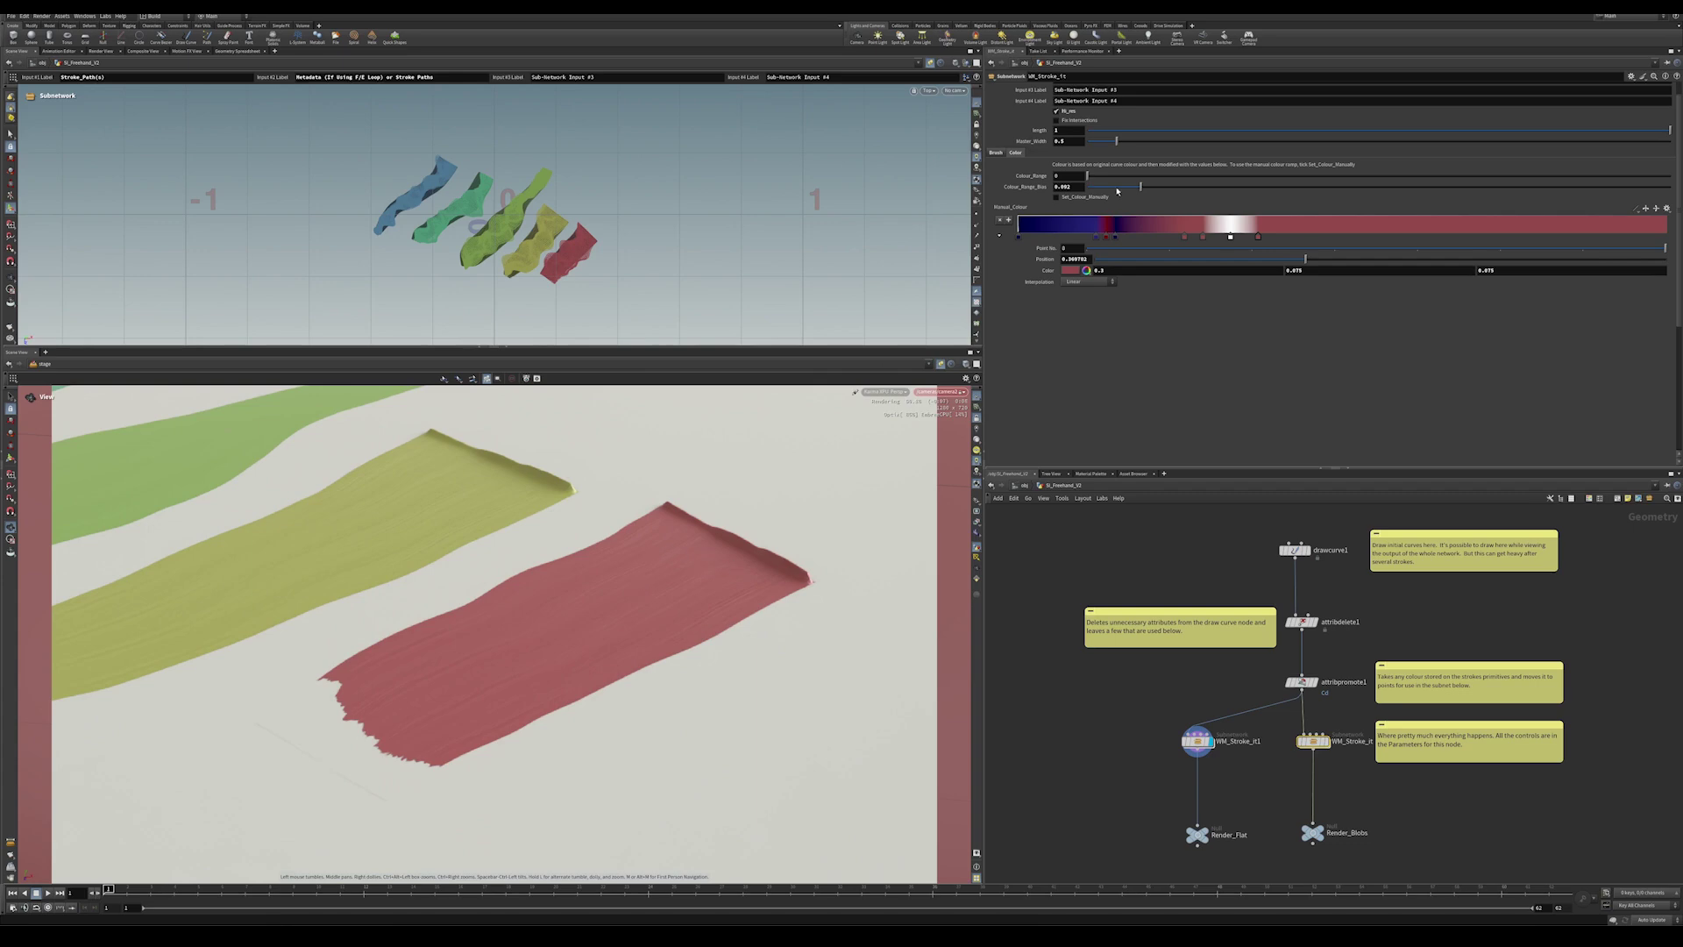
# Raise the Render_Blobs stroke subnetwork's Colour_Range in stages to about 0.99 and review the colour variation across the rendered strokes.
pyautogui.click(1348, 176)
pyautogui.moveTo(1348, 176); pyautogui.dragTo(1355, 180)
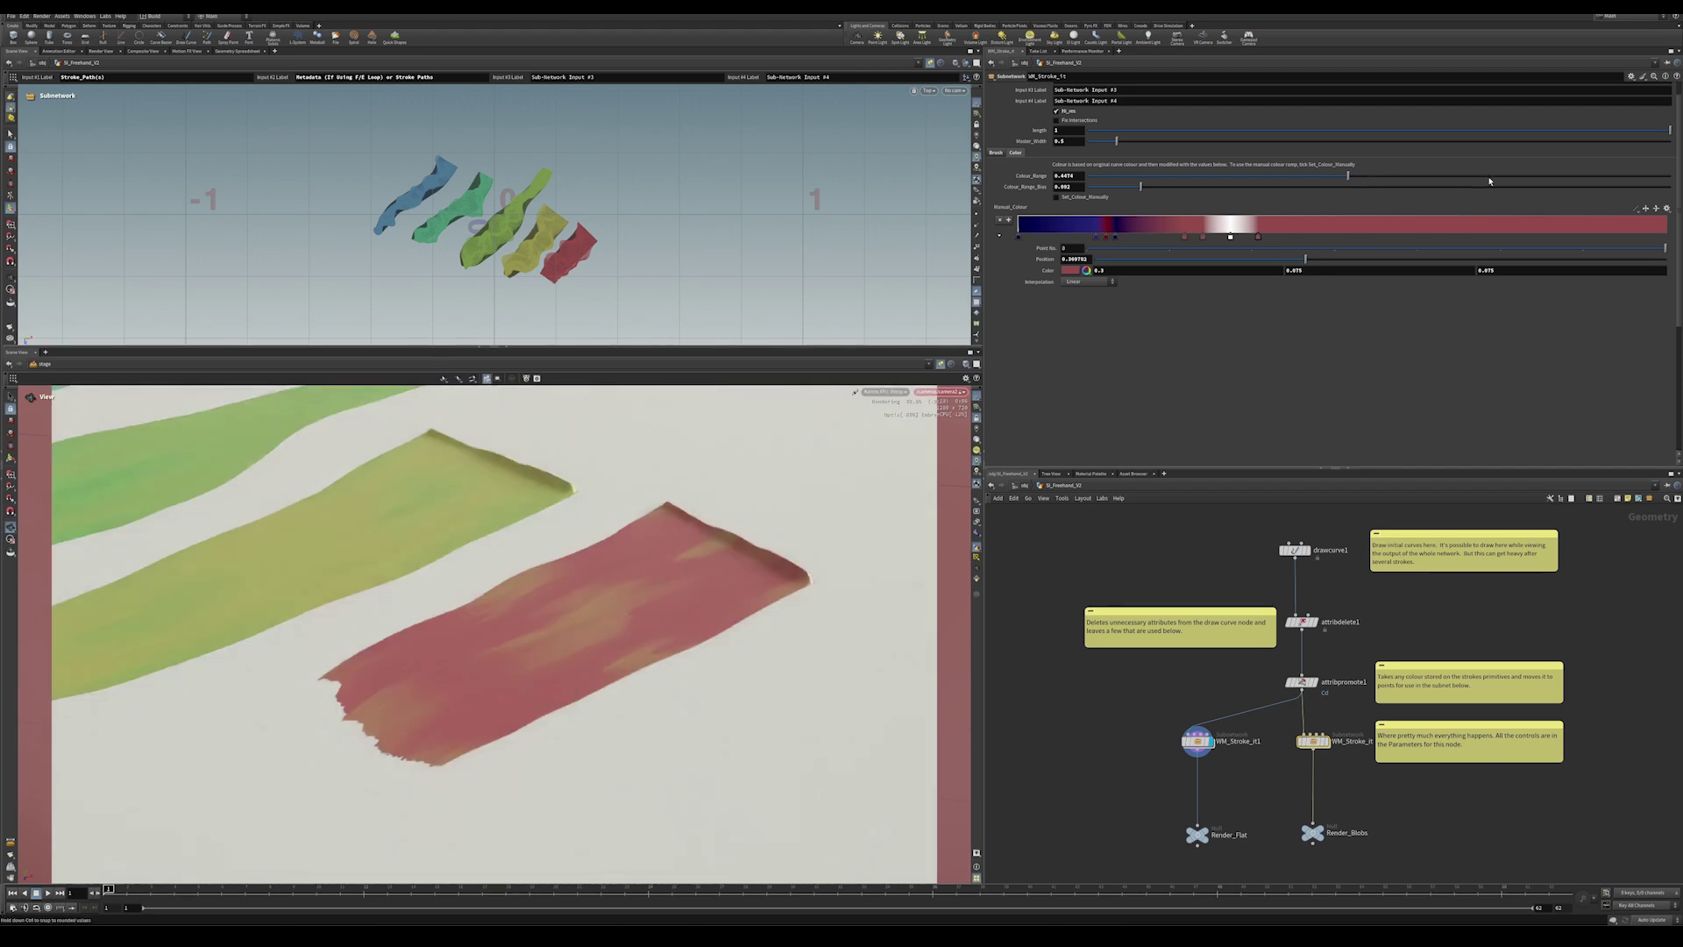
pyautogui.click(1519, 177)
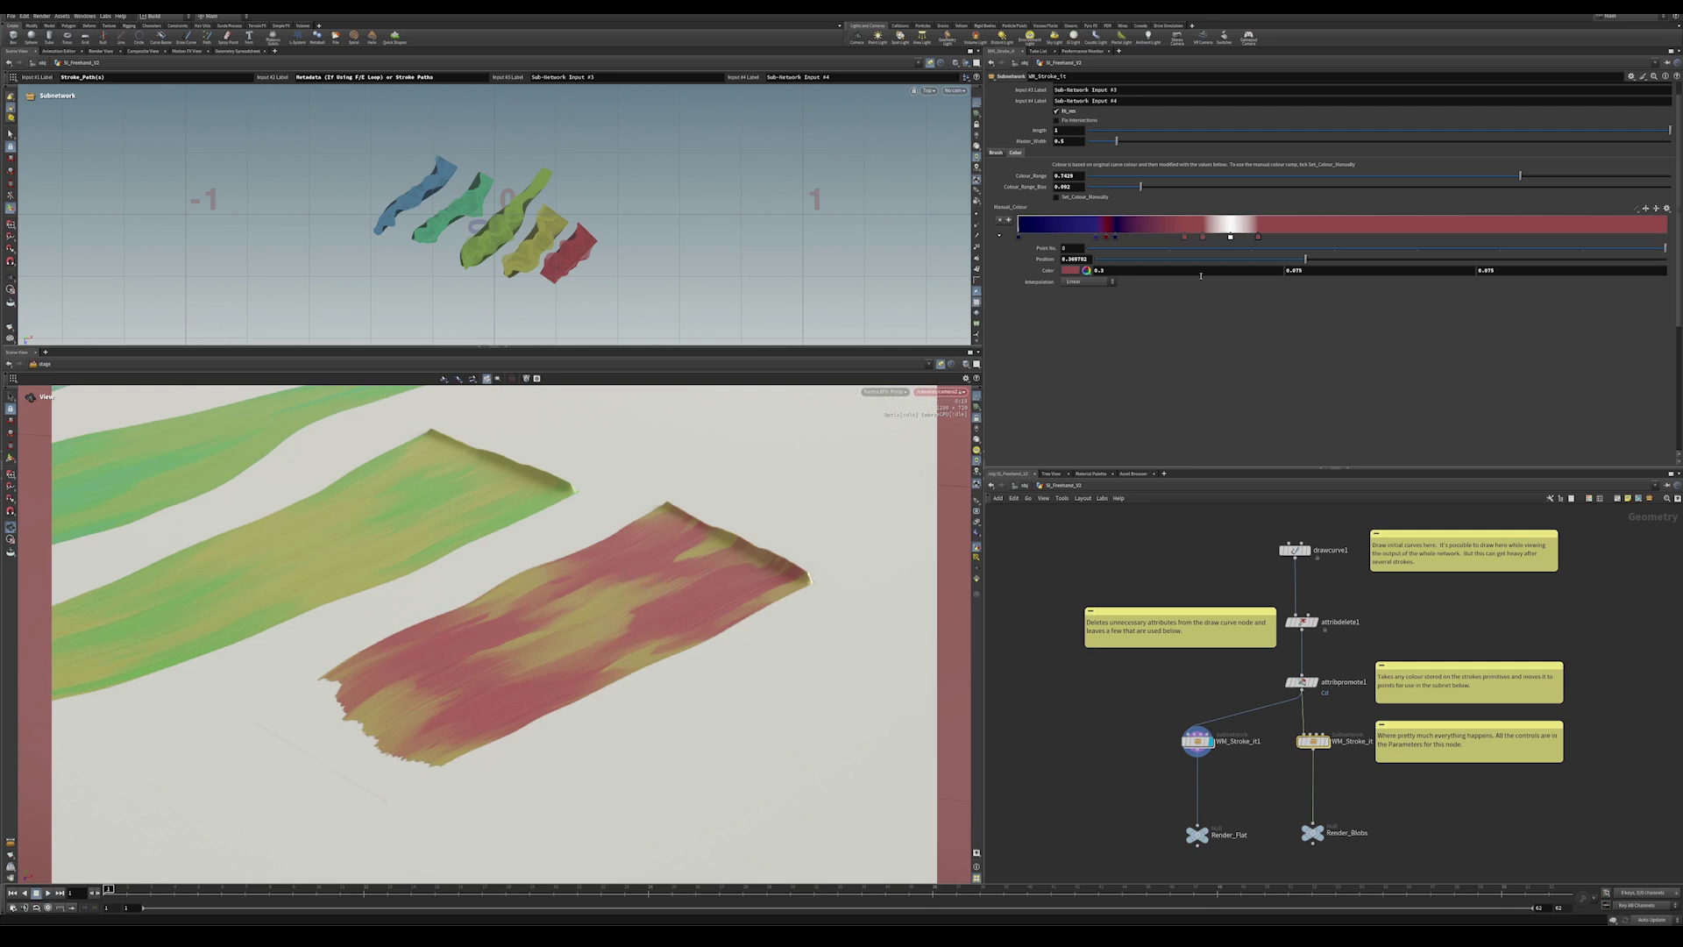
pyautogui.click(1636, 179)
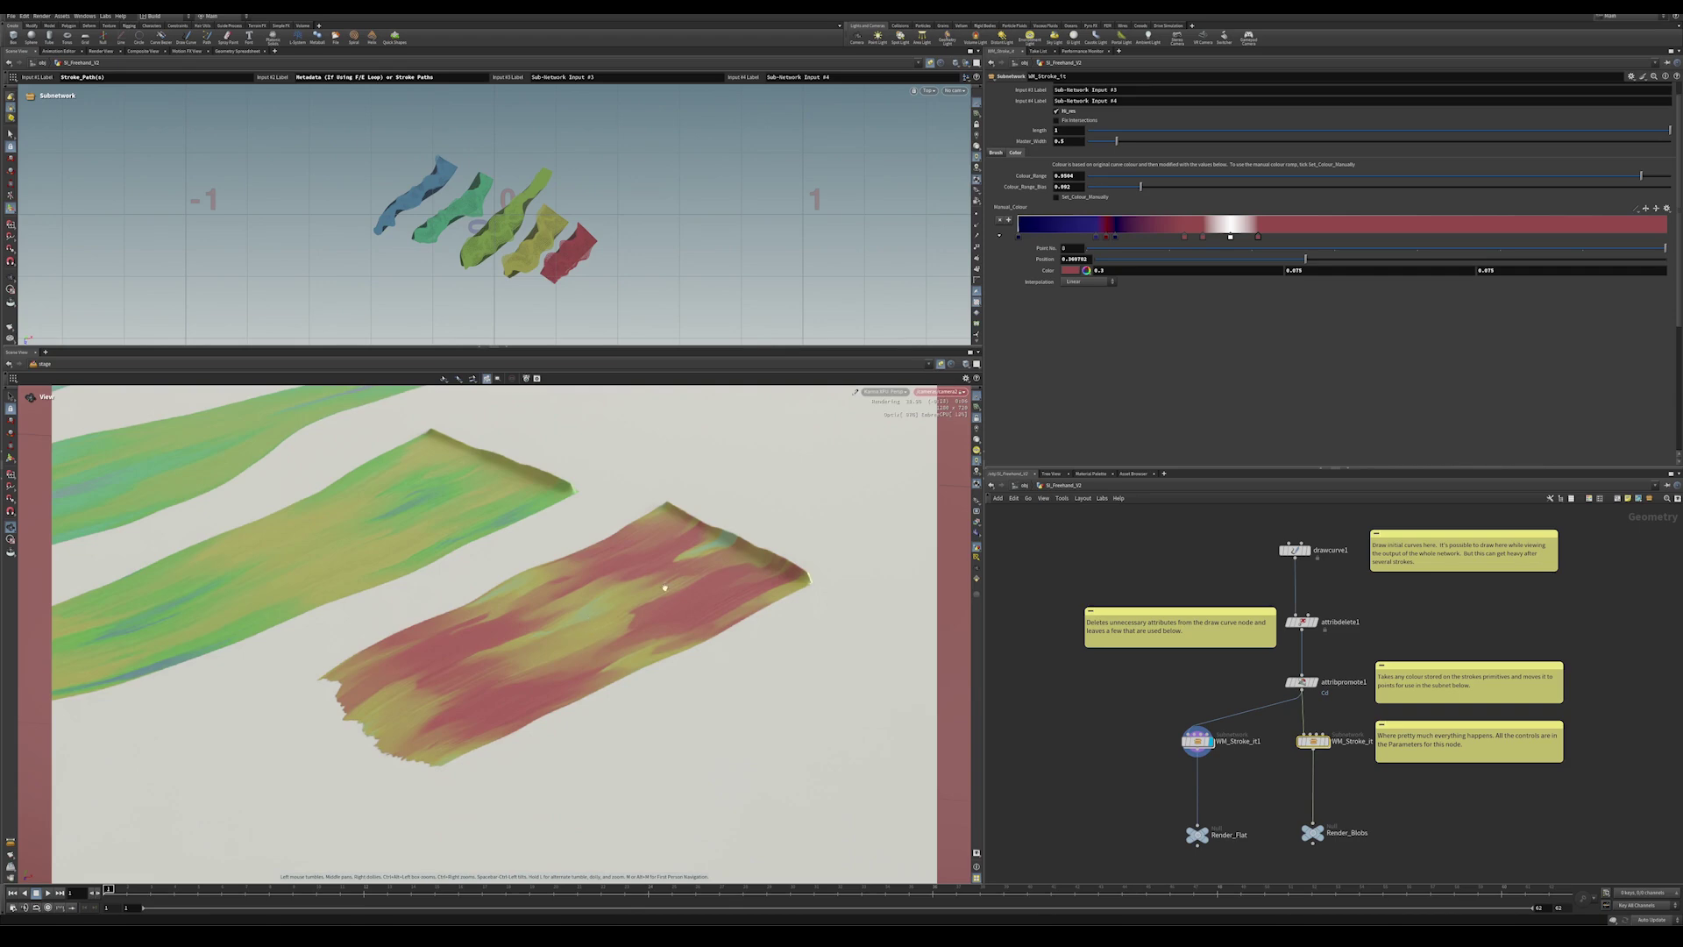
pyautogui.click(1665, 176)
pyautogui.moveTo(540, 610); pyautogui.dragTo(964, 767, button='middle')
pyautogui.moveTo(638, 631)
pyautogui.mouseDown(button='middle')
pyautogui.moveTo(769, 676)
pyautogui.moveTo(684, 667)
pyautogui.mouseUp(button='middle')
pyautogui.moveTo(829, 718); pyautogui.dragTo(608, 606, button='middle')
pyautogui.scroll(-2, 728, 578)
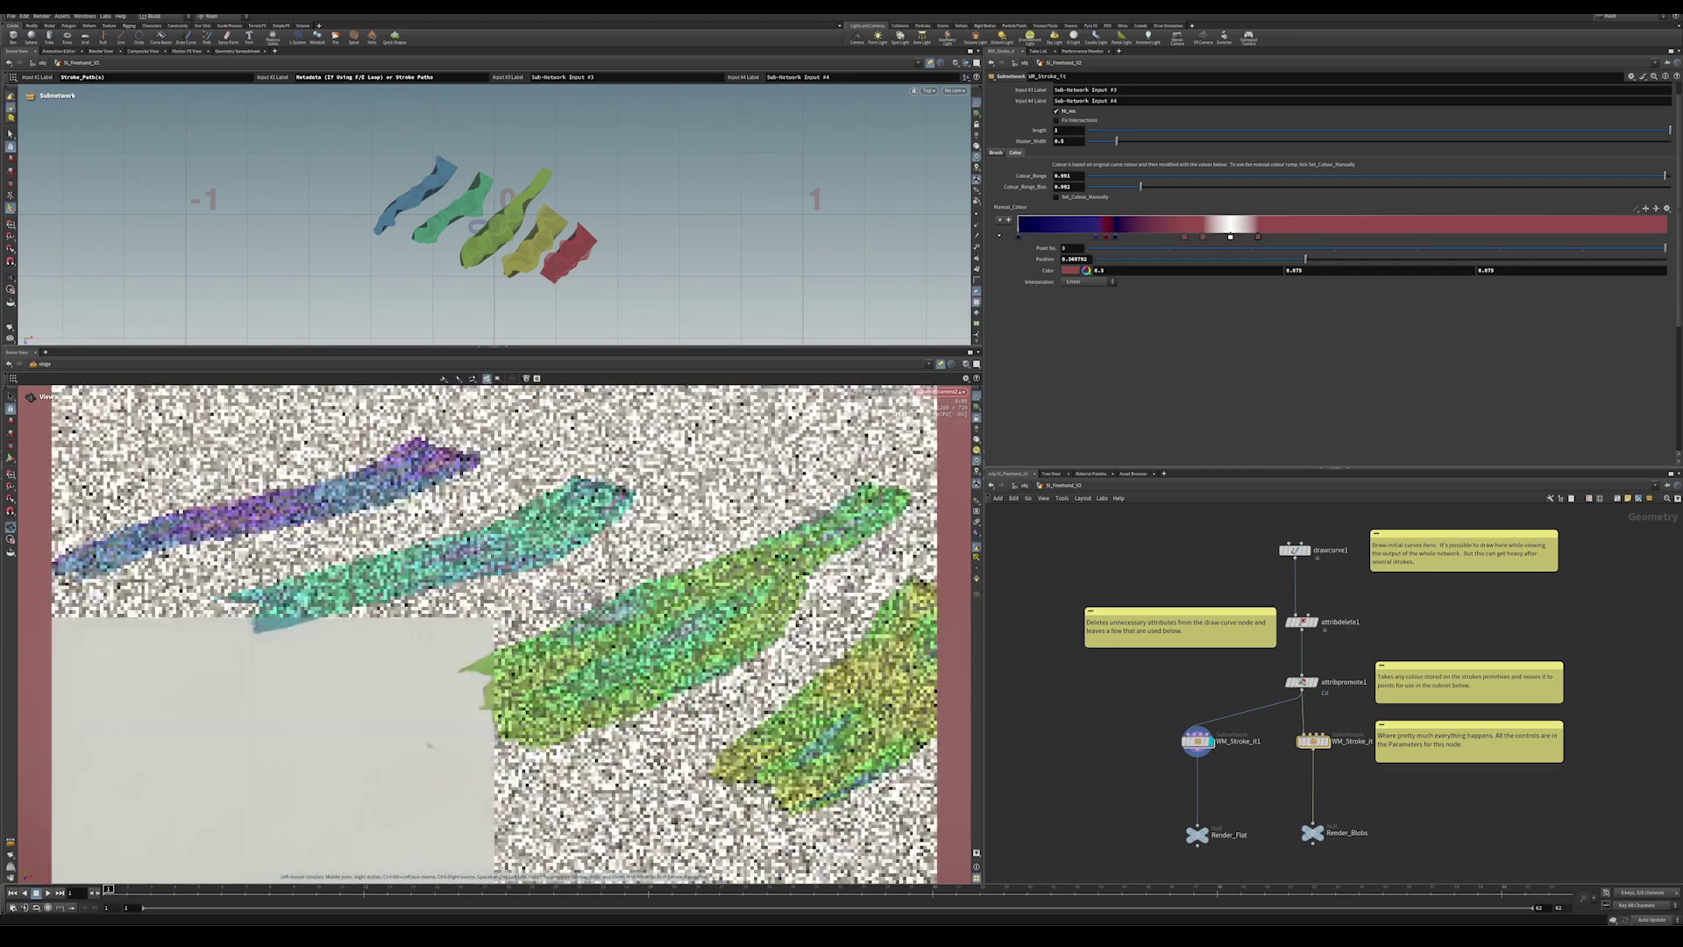
pyautogui.moveTo(727, 579); pyautogui.dragTo(421, 487, button='middle')
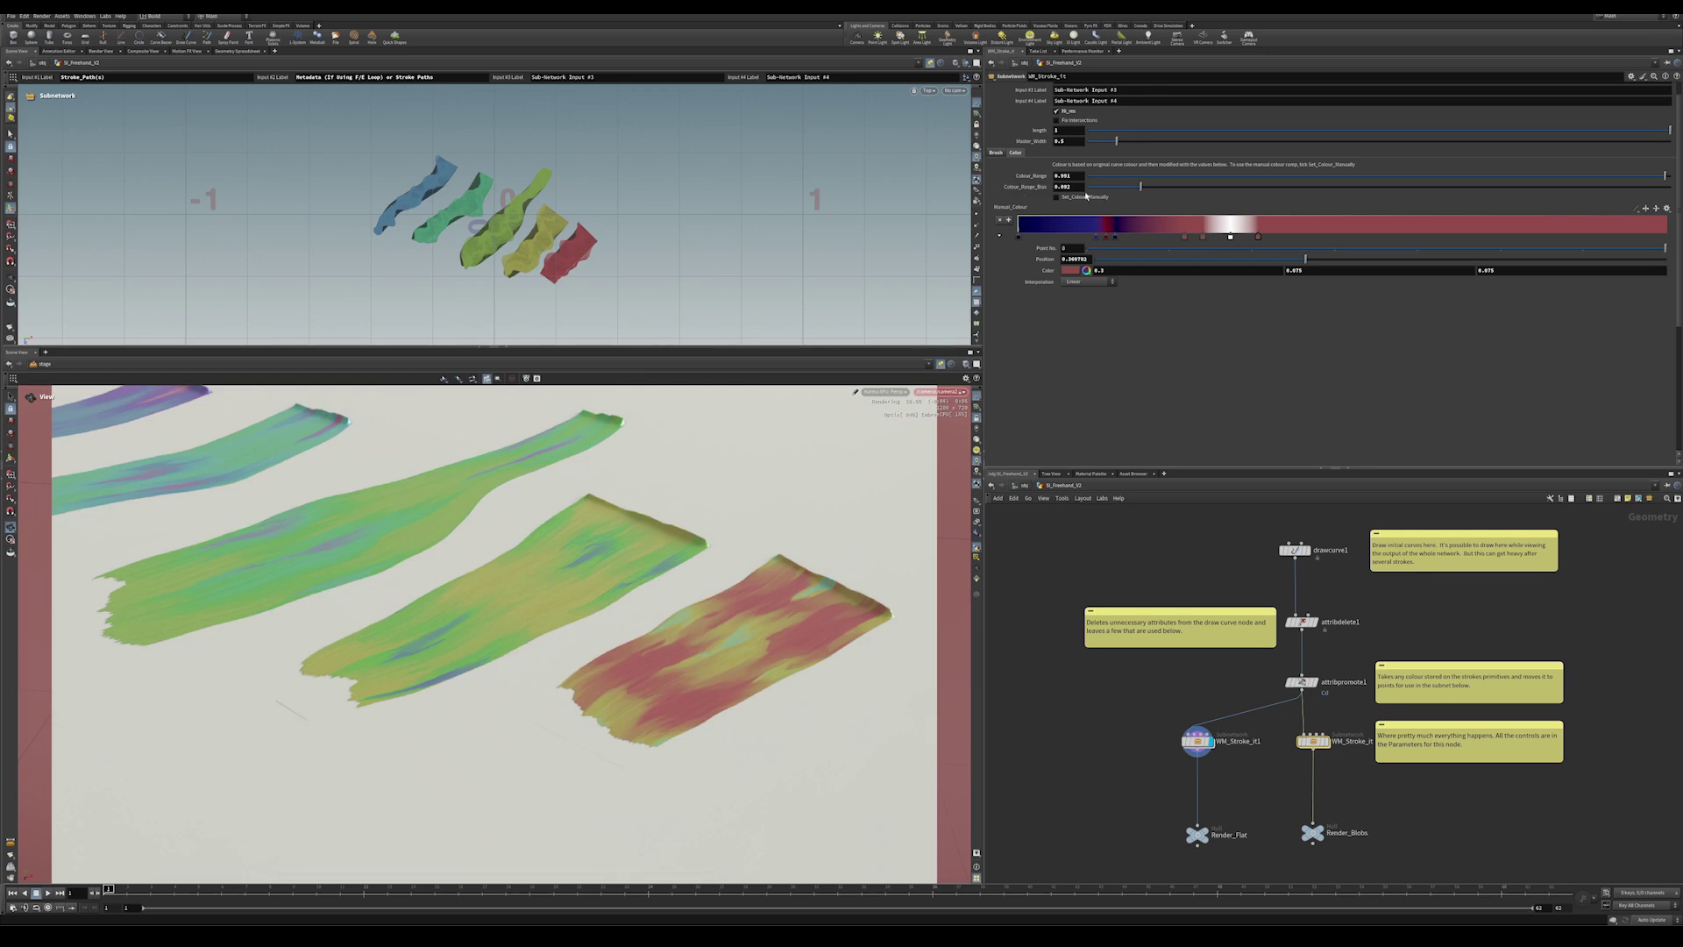
# Try two much higher Colour_Range_Bias values on the Render_Blobs stroke subnetwork and settle on 0.0414.
pyautogui.click(1386, 186)
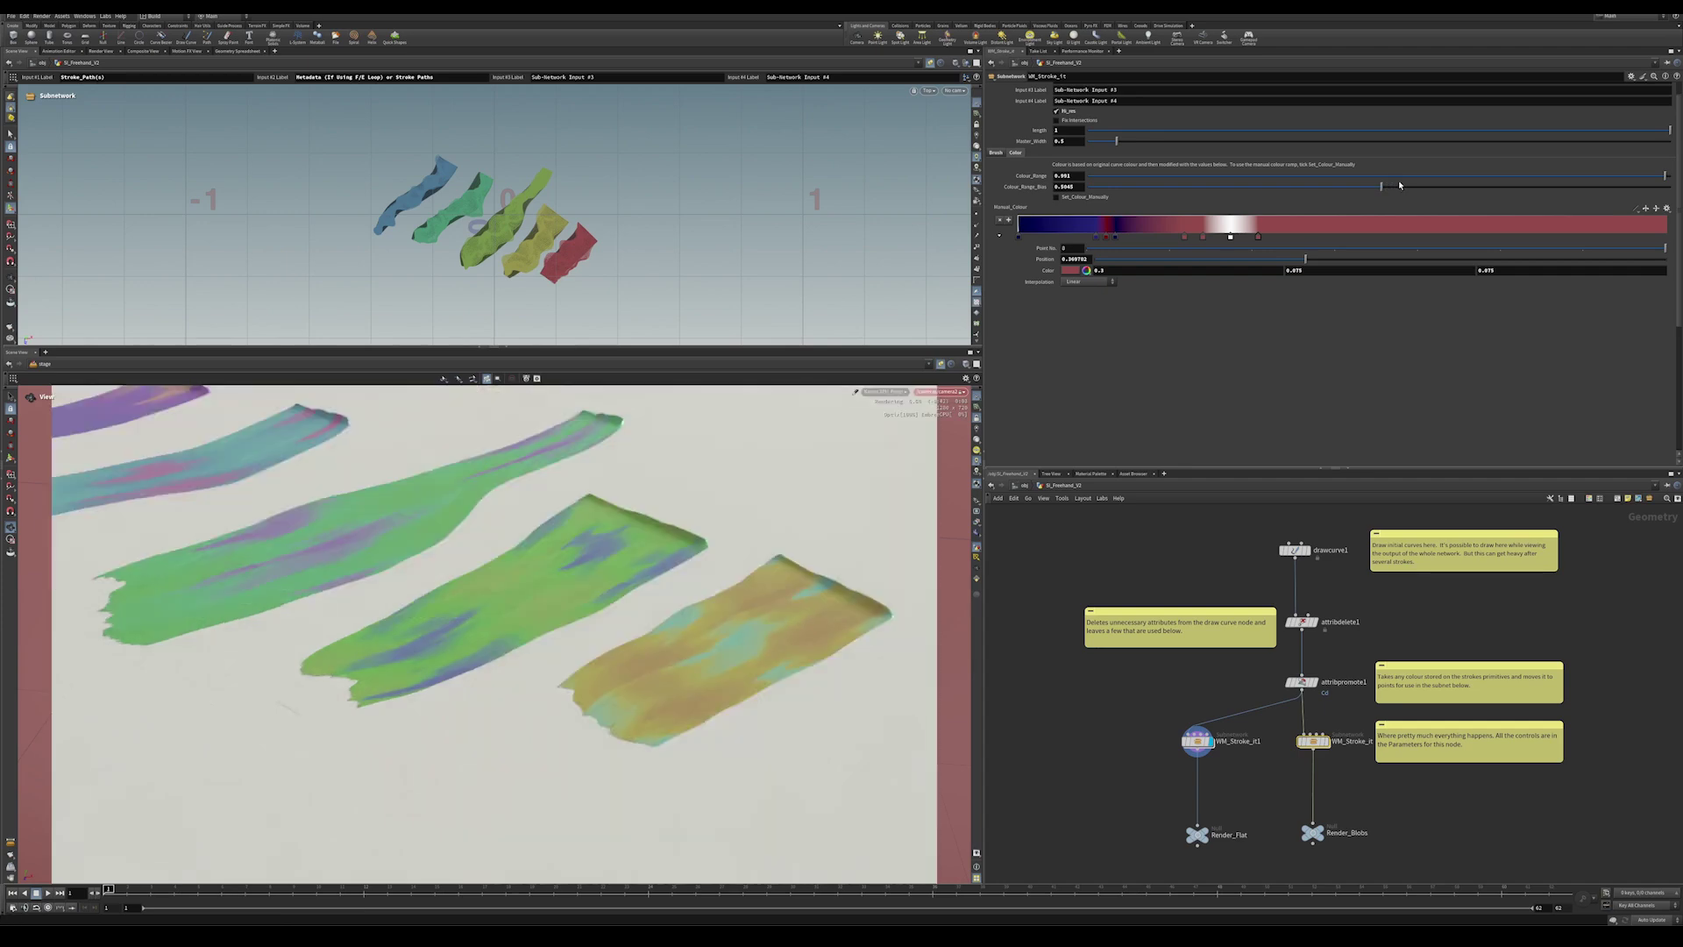
pyautogui.click(1564, 187)
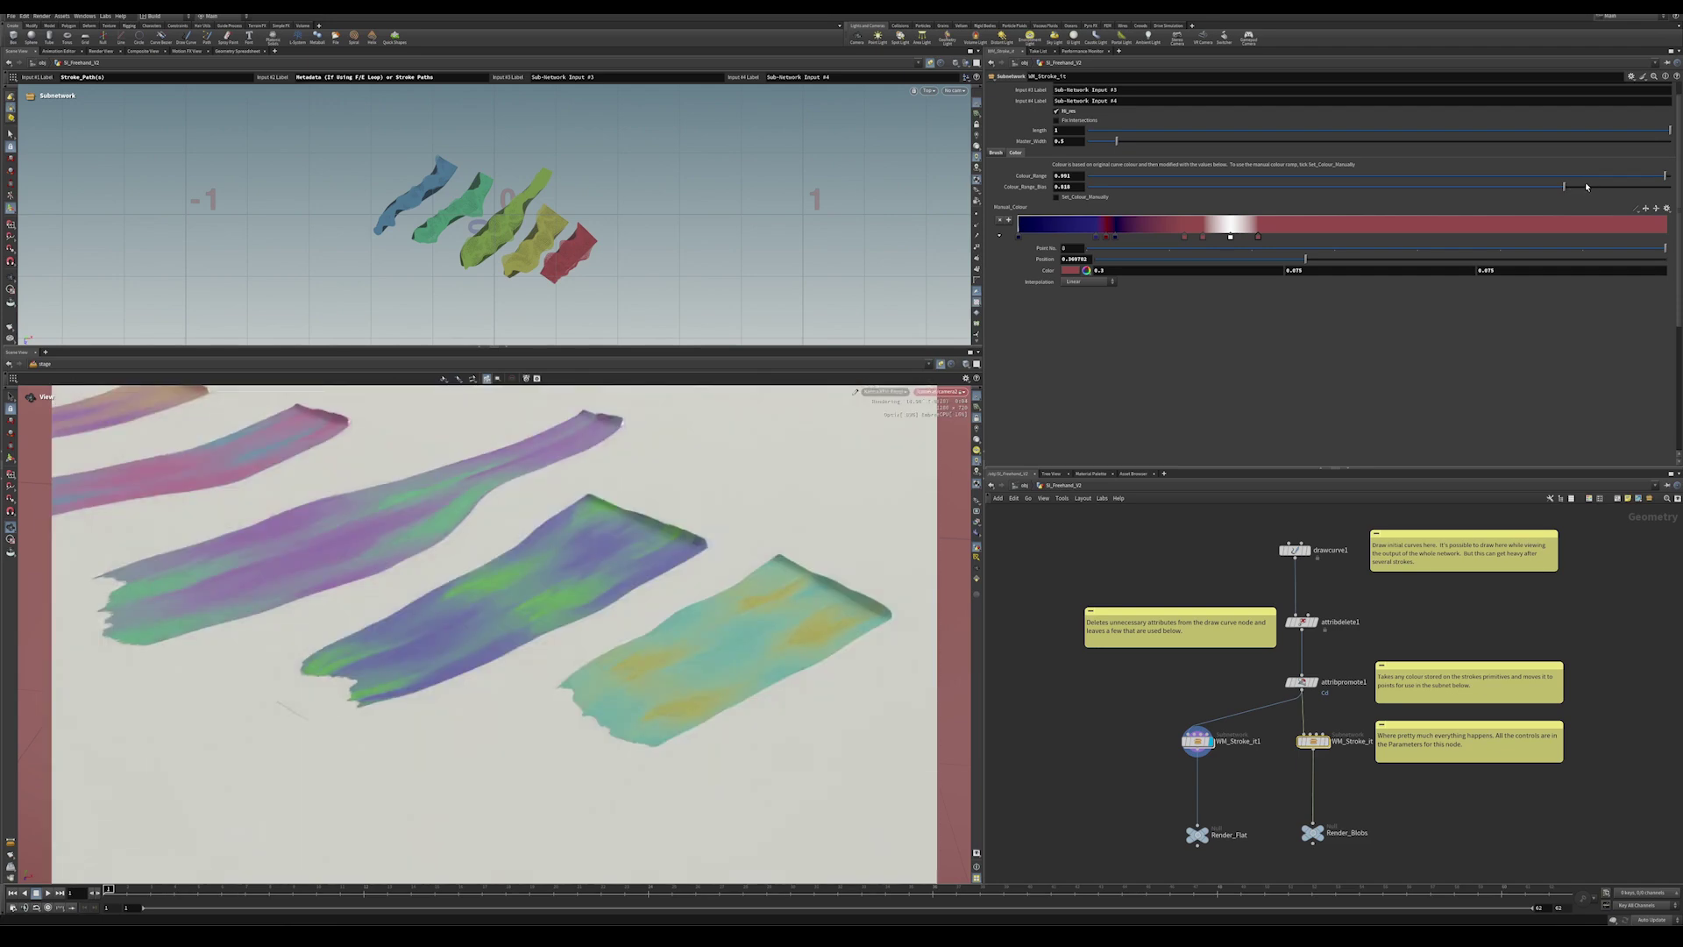
pyautogui.click(1111, 187)
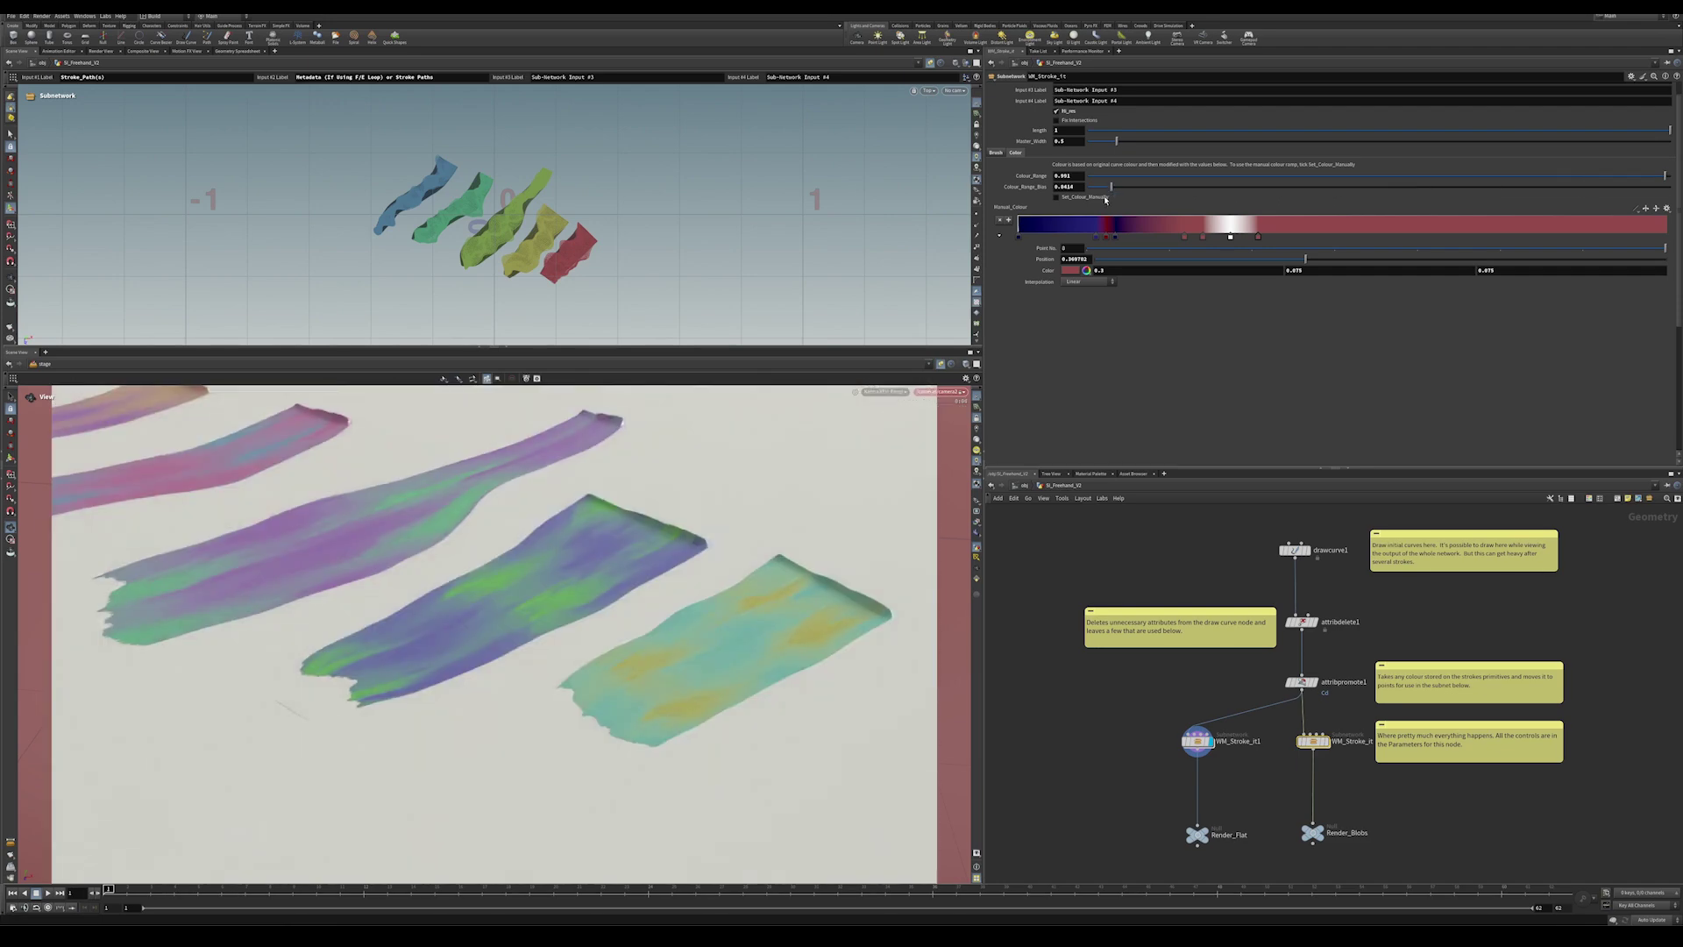
# Enable Set_Colour_Manually on the stroke subnetwork feeding Render_Flat.
pyautogui.click(1057, 197)
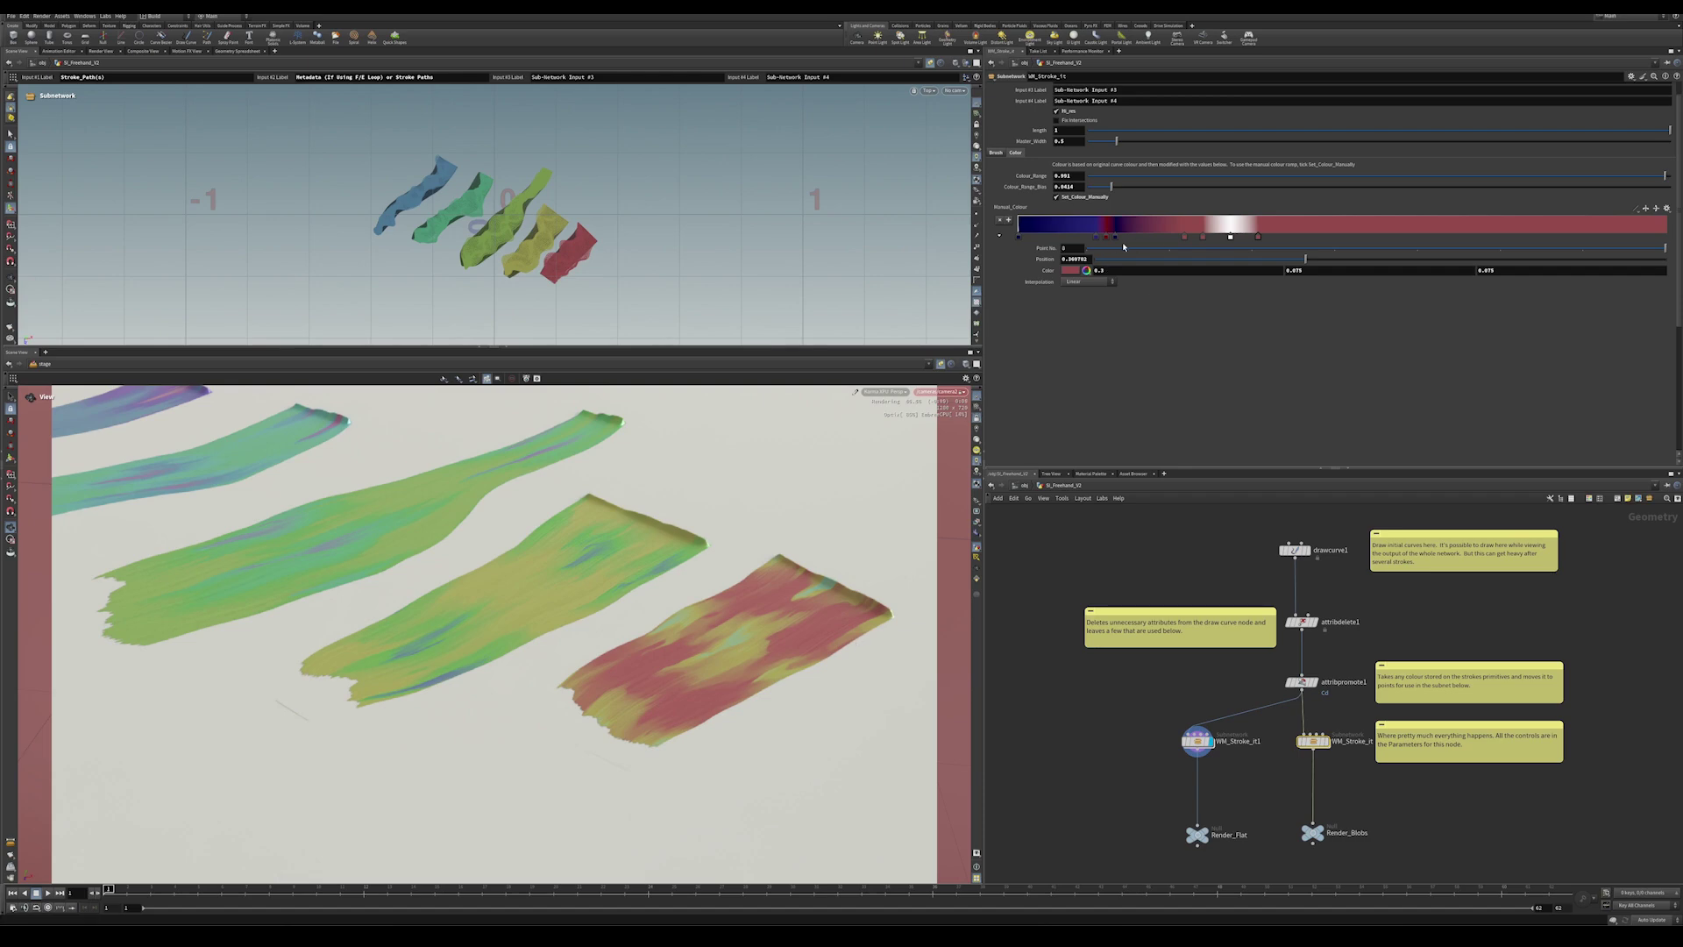
pyautogui.click(1197, 741)
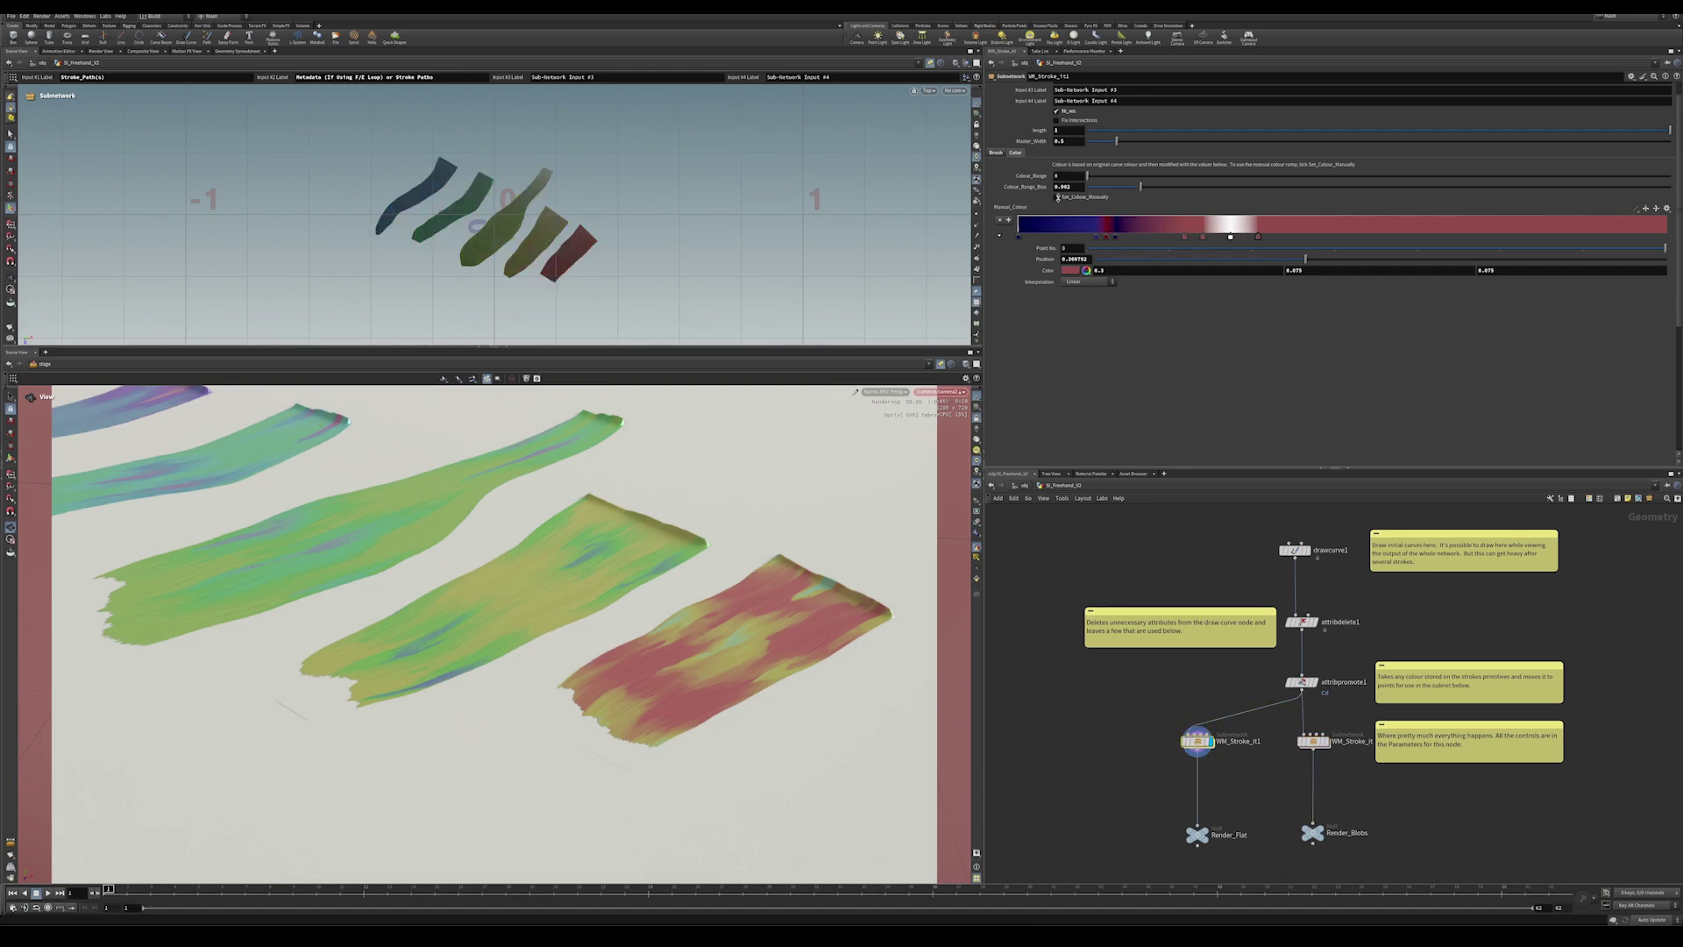
pyautogui.click(1057, 197)
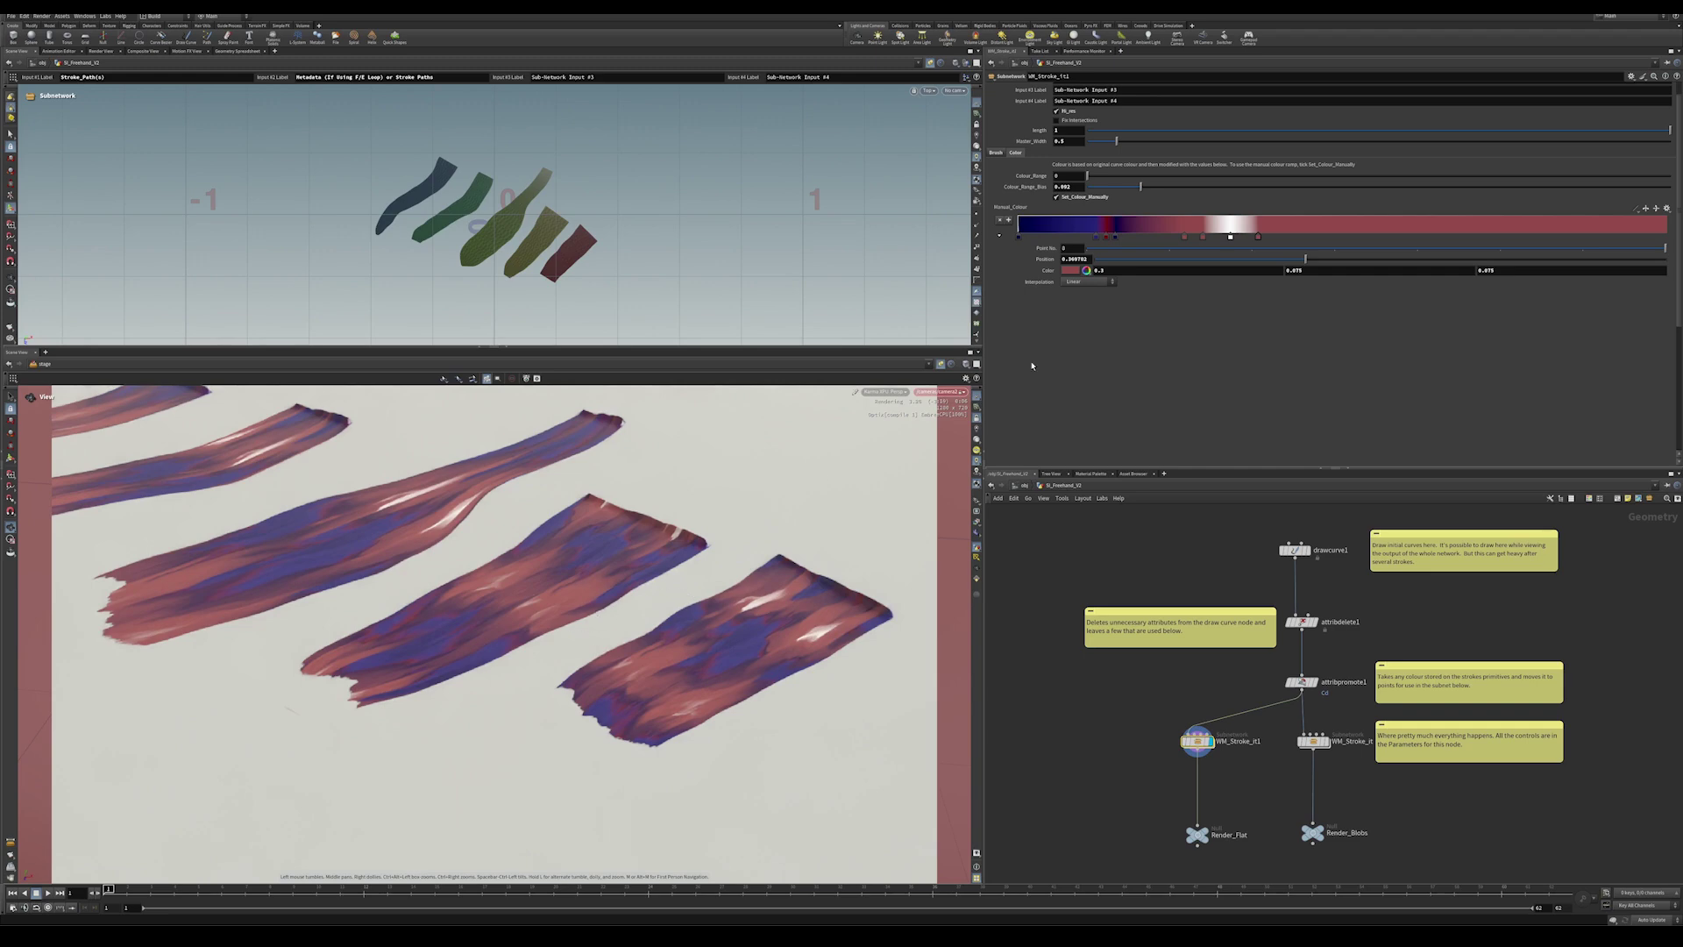
# Change the white point of the manual colour ramp to pure green (0, 1, 0).
pyautogui.click(1230, 236)
pyautogui.doubleClick(1230, 237)
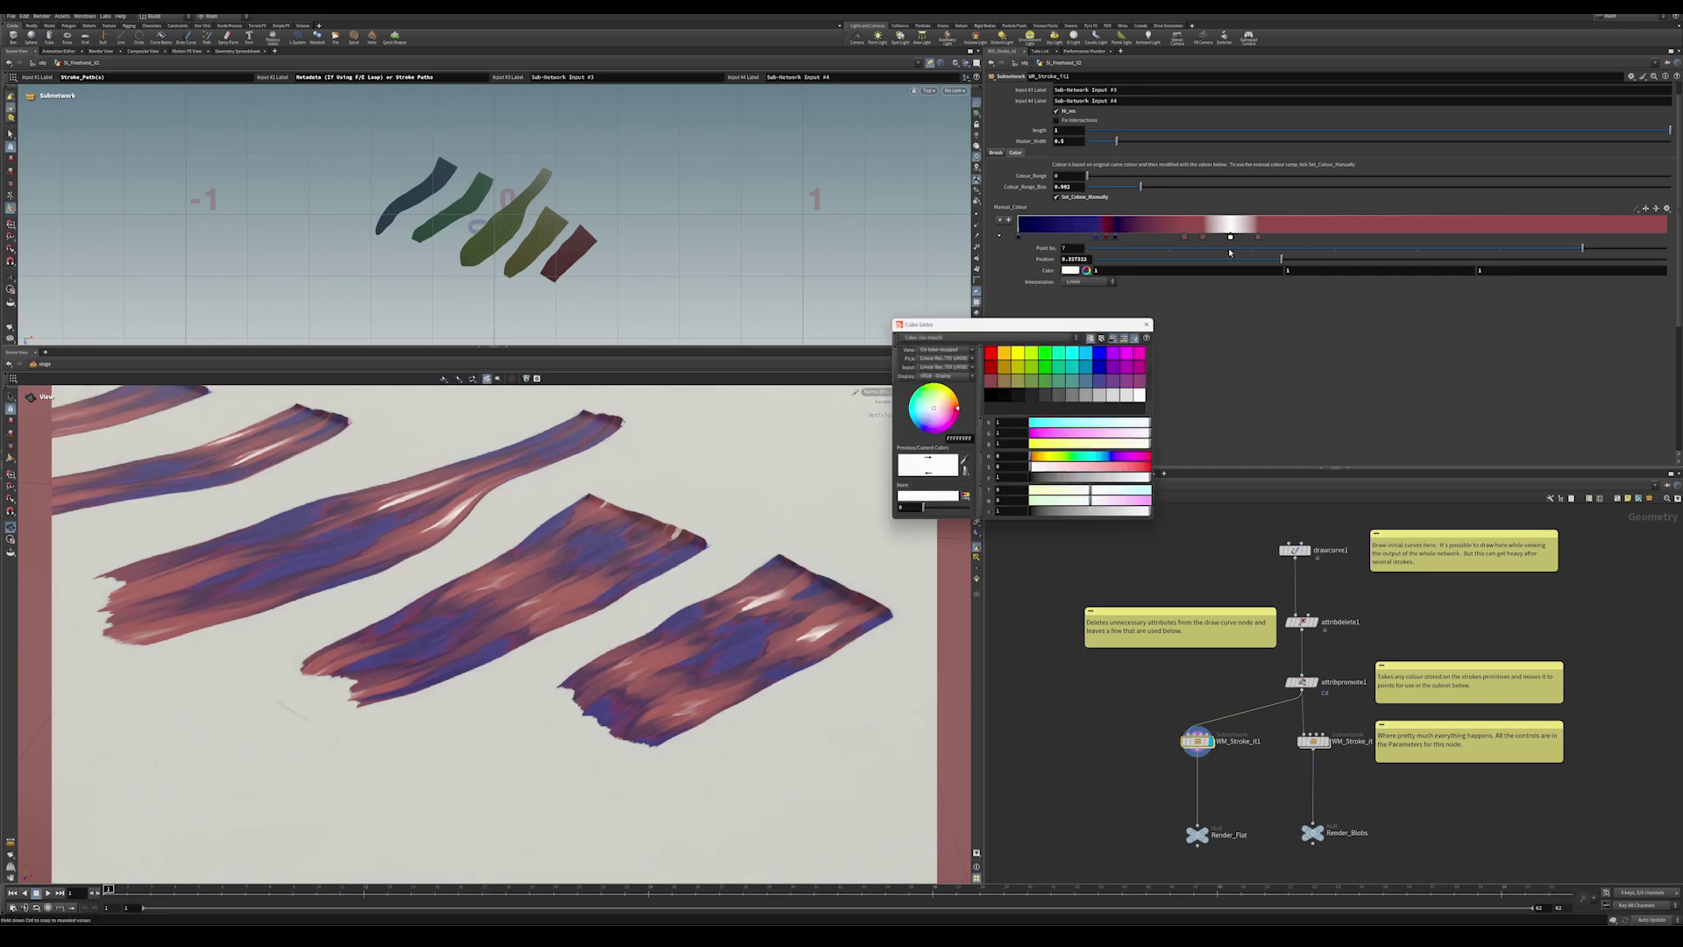
pyautogui.click(1045, 353)
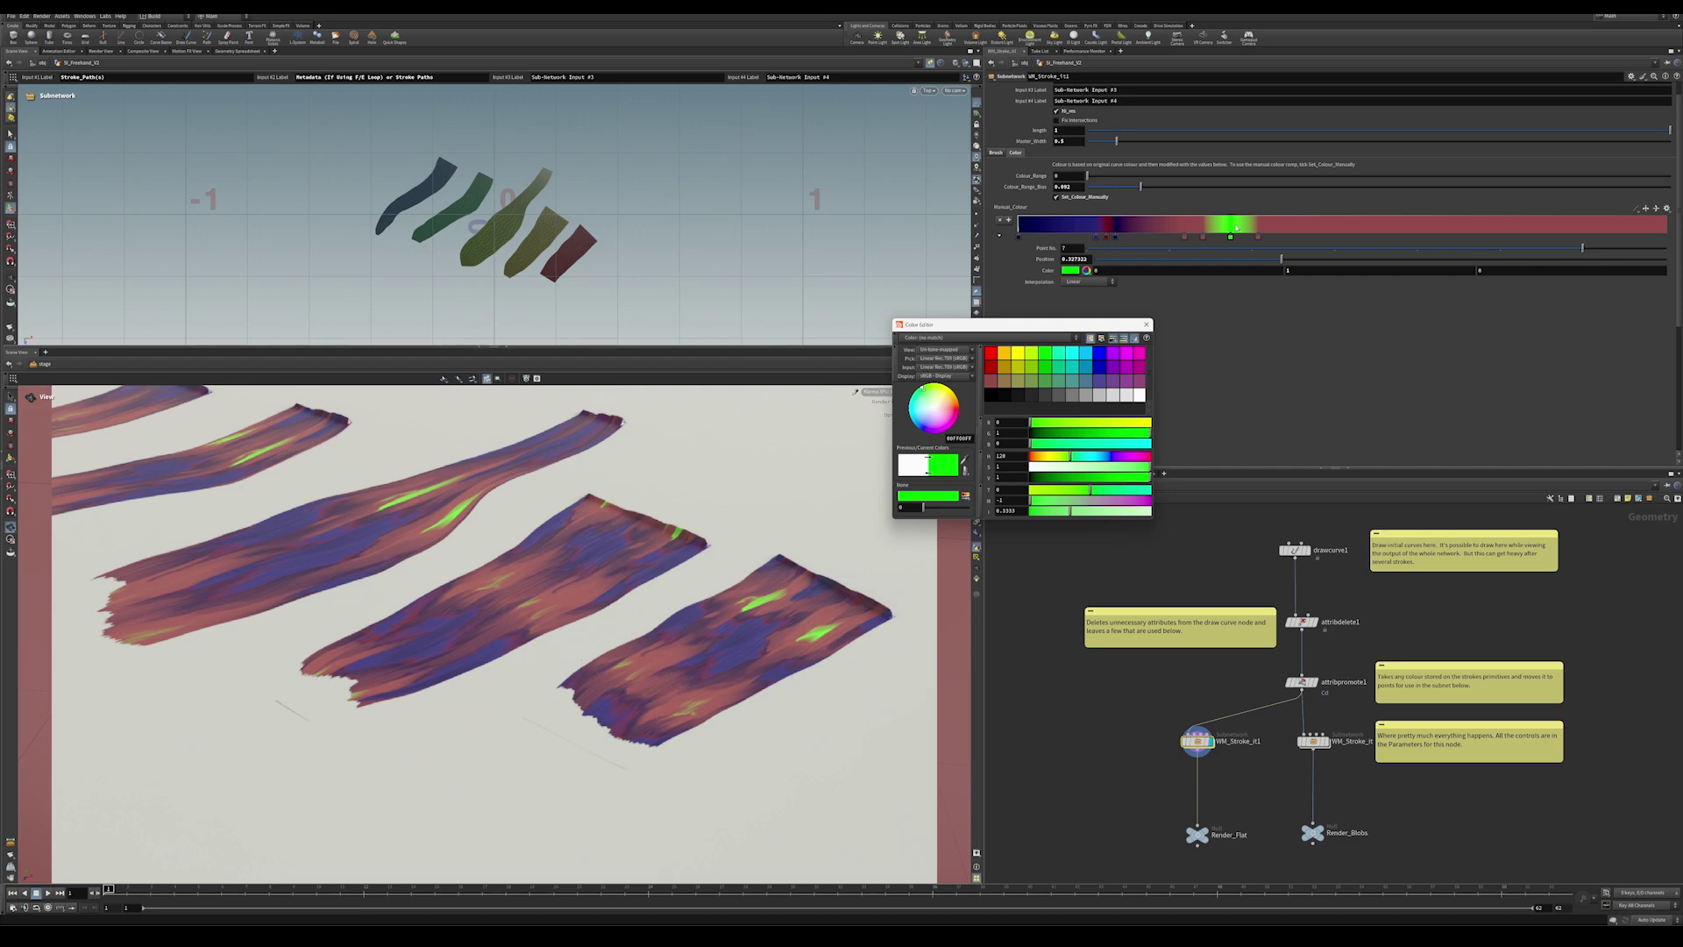
pyautogui.click(1145, 324)
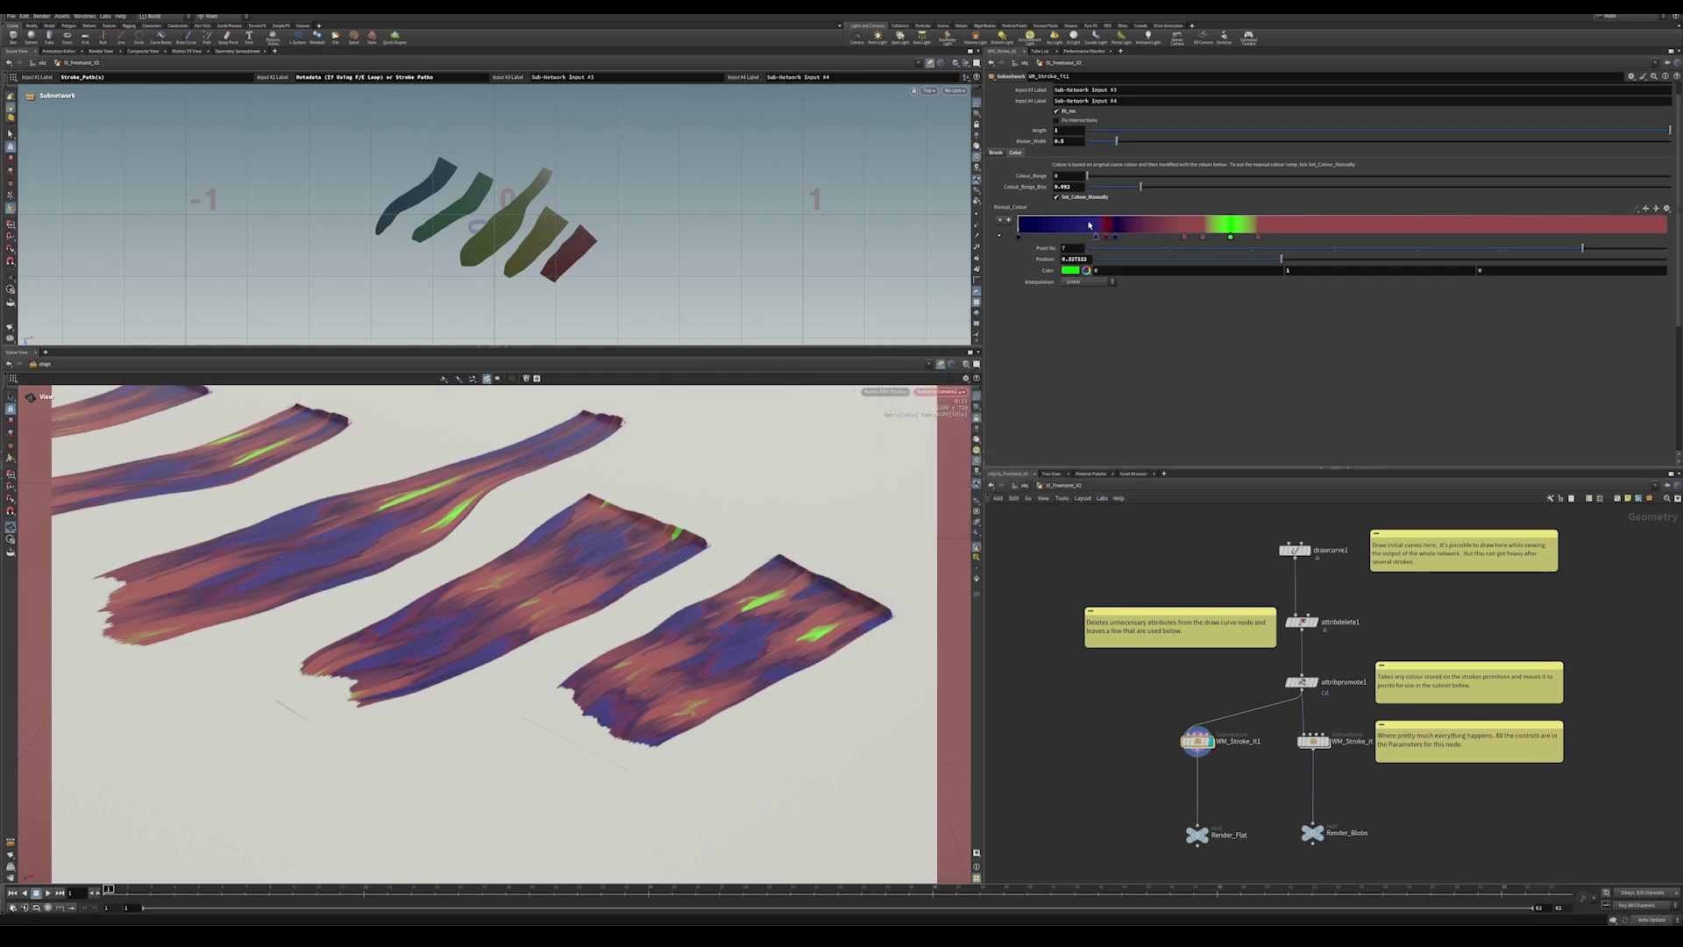
# Turn off Set_Colour_Manually and display the subnetwork's brush settings down to the dry-edge controls.
pyautogui.click(1056, 197)
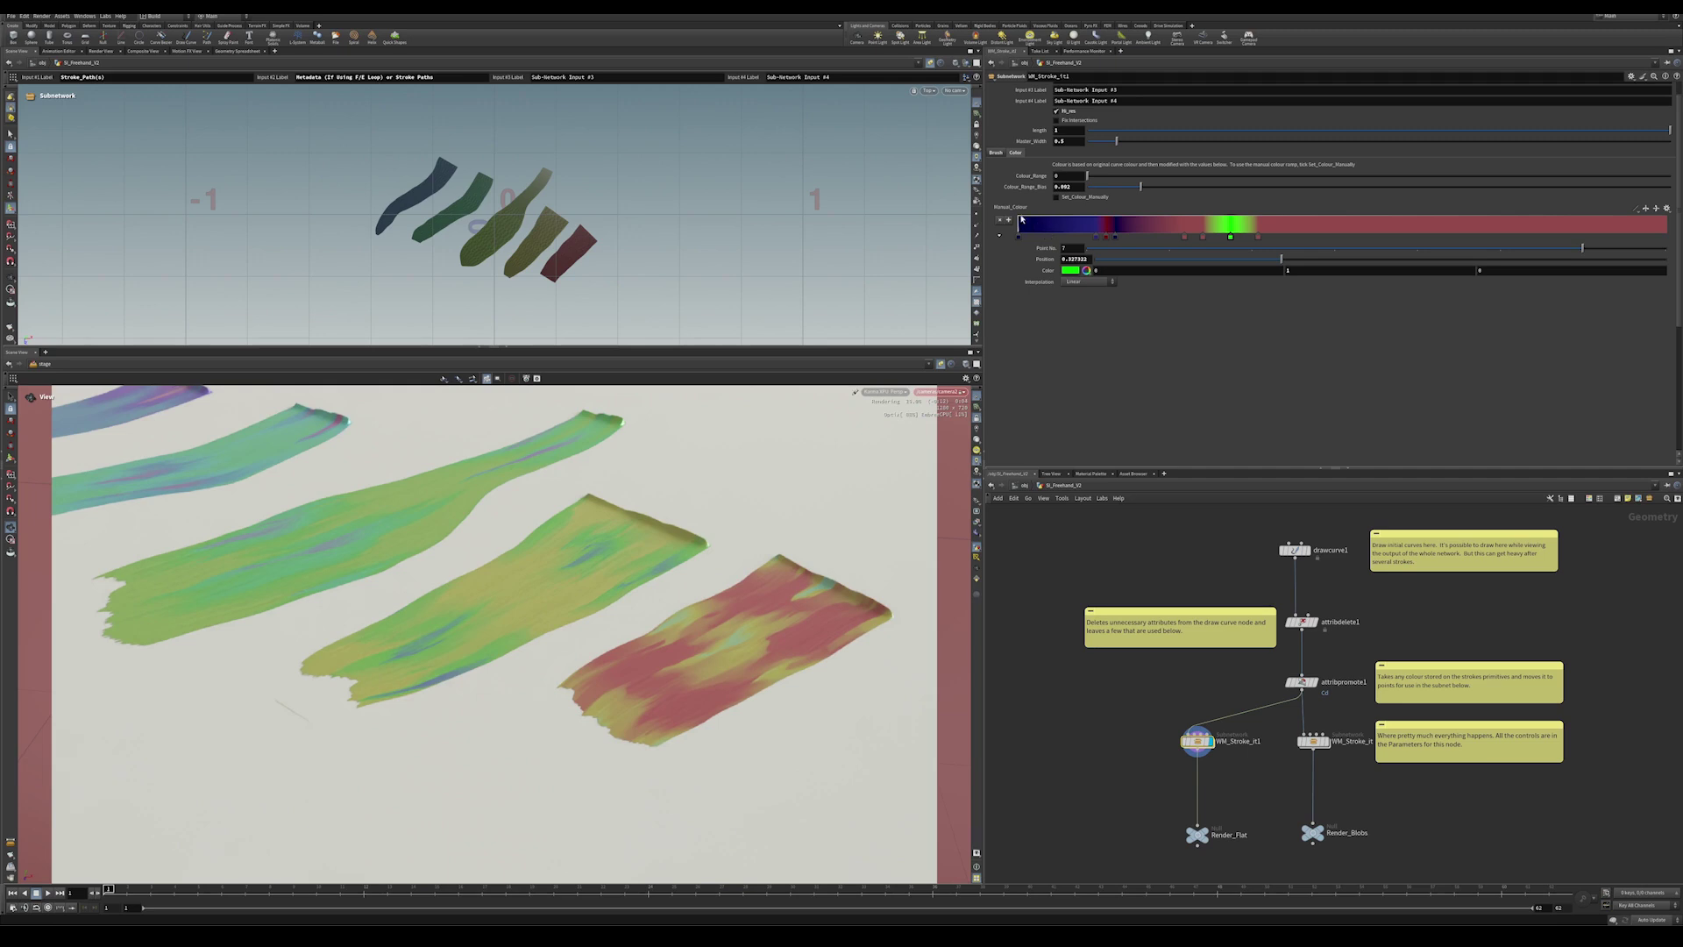
pyautogui.click(995, 153)
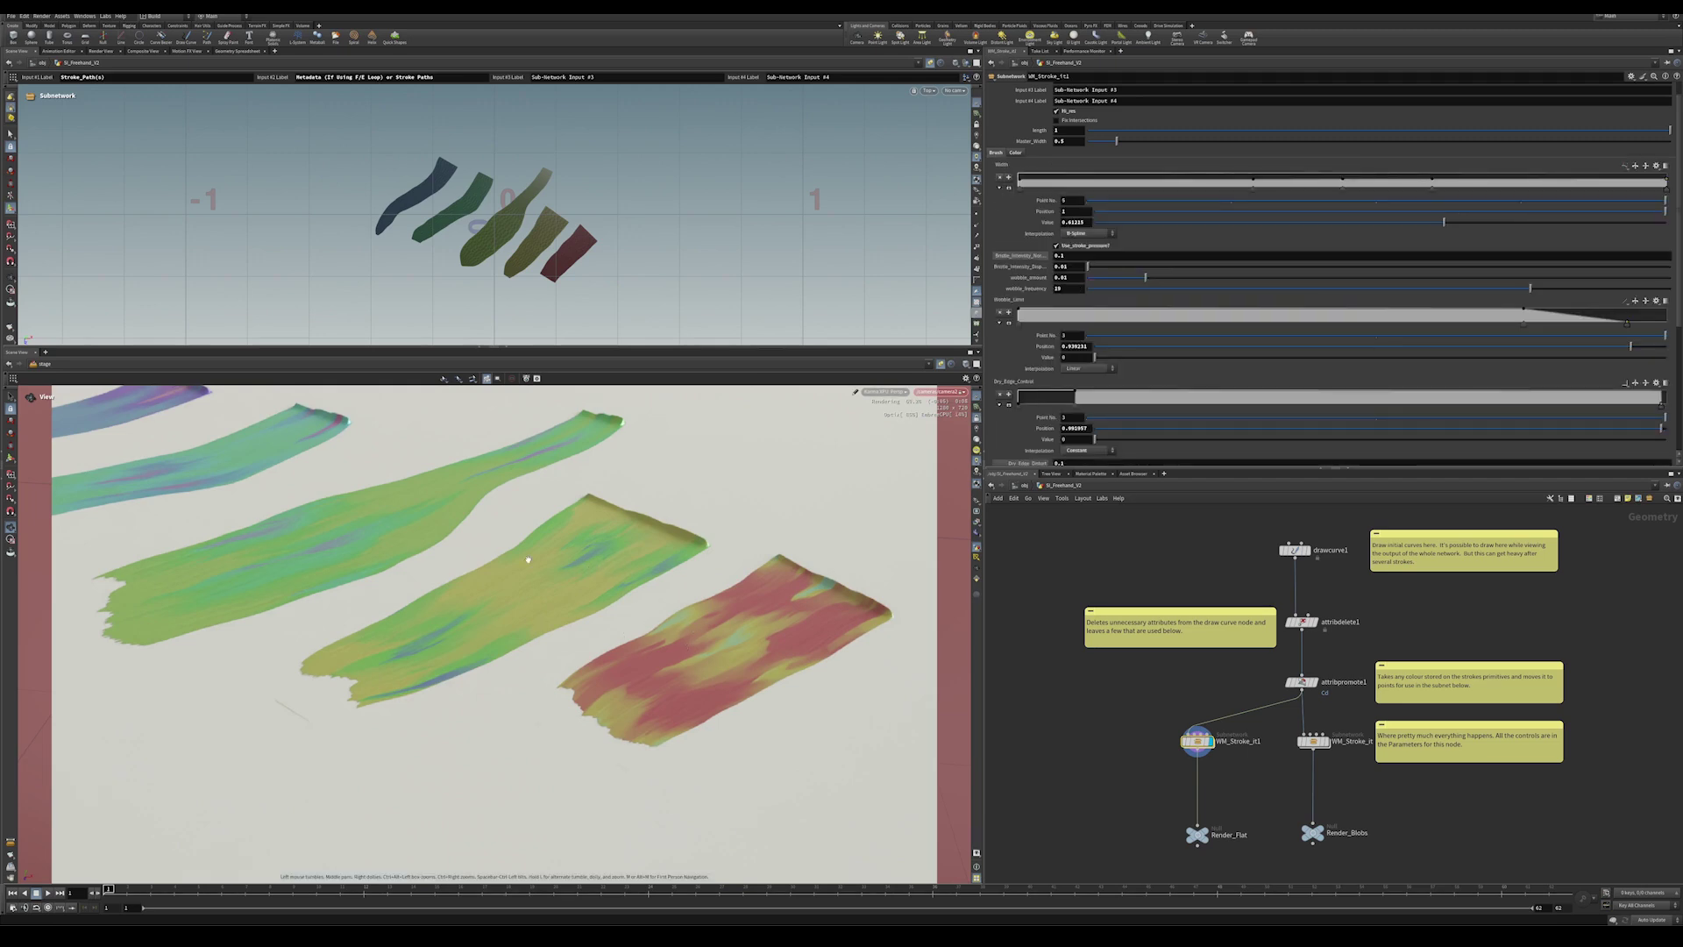
pyautogui.moveTo(522, 558); pyautogui.dragTo(624, 632, button='middle')
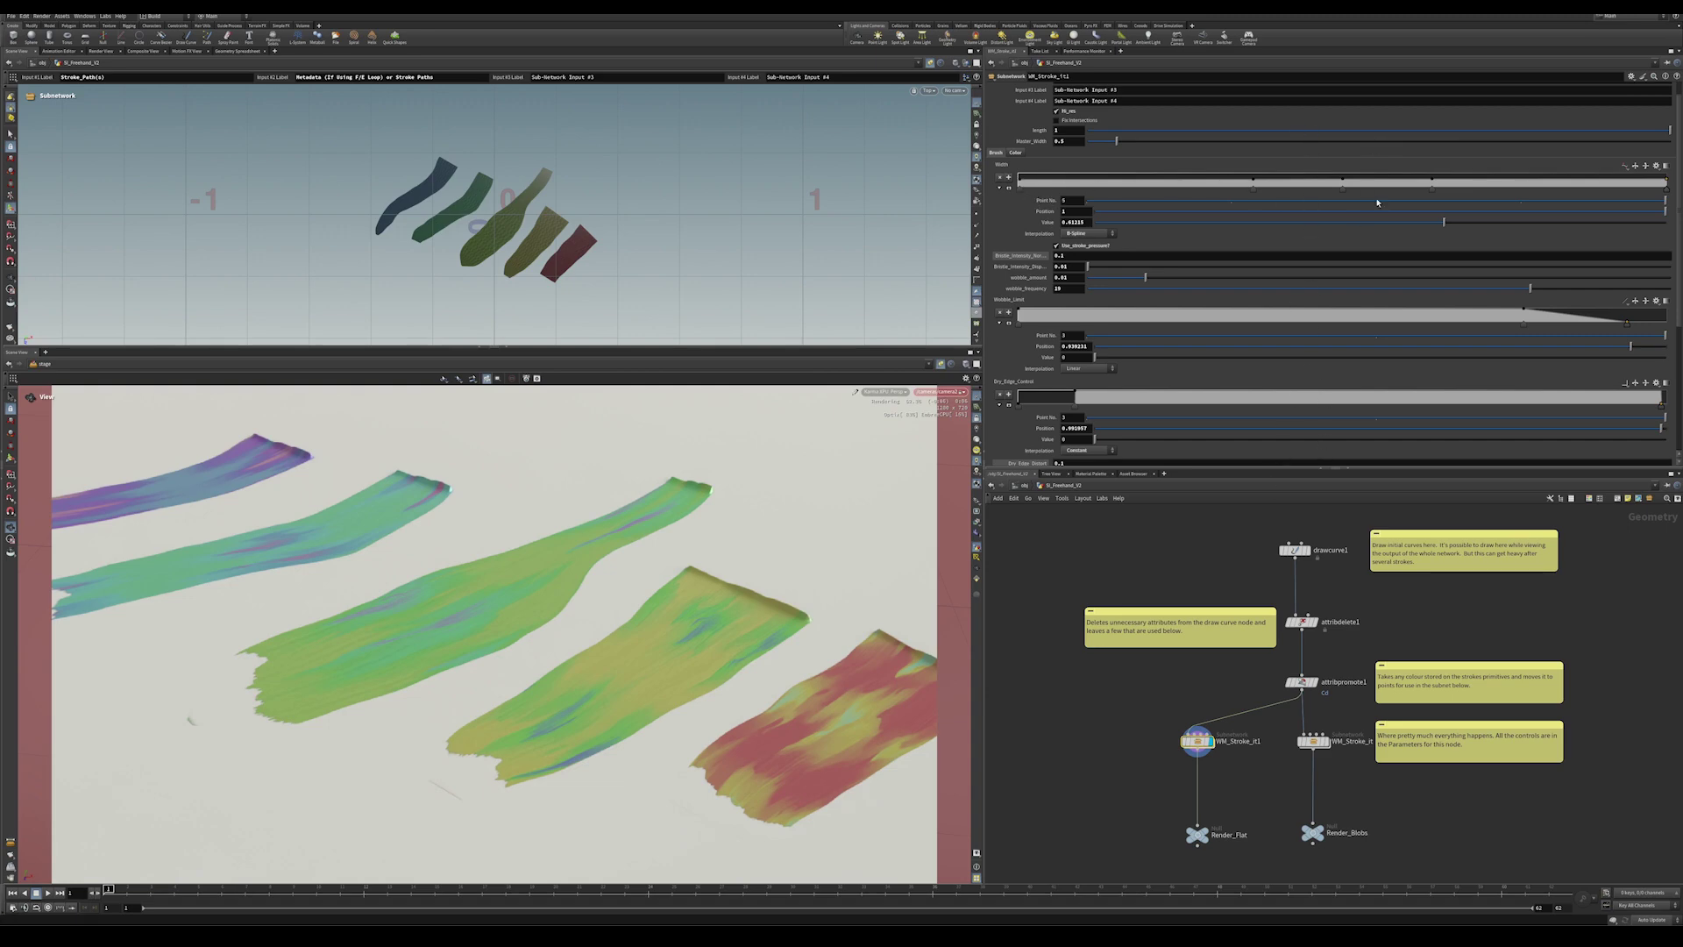
pyautogui.moveTo(1679, 323); pyautogui.dragTo(1678, 347)
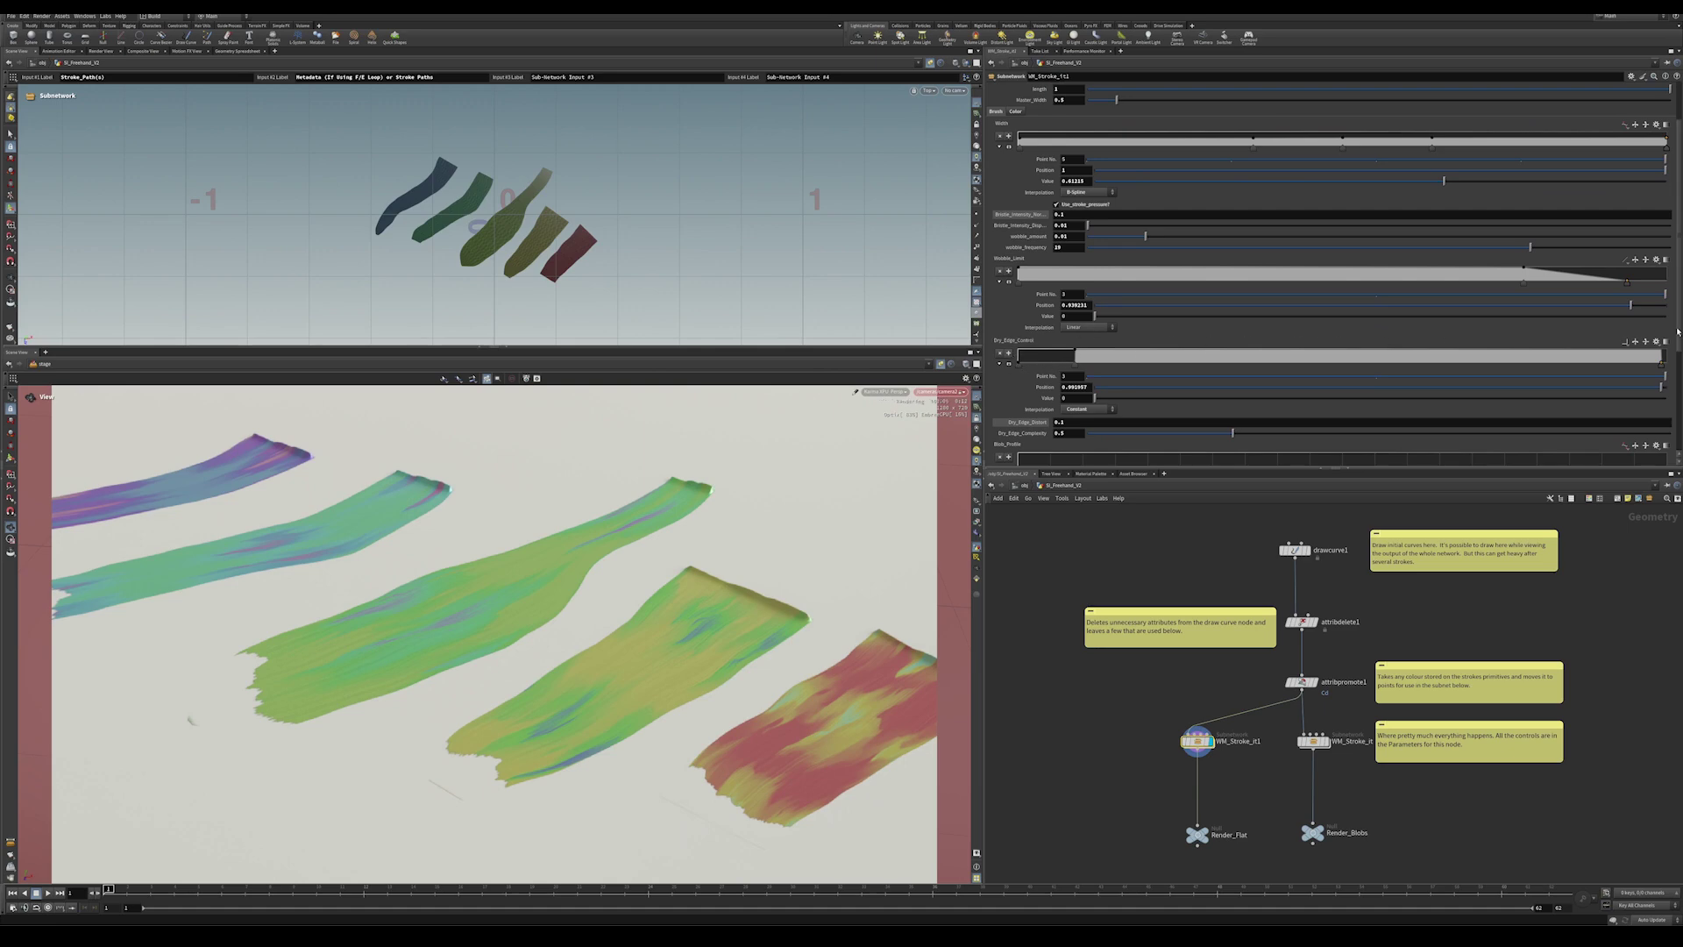
# Expand the brush width ramp, try tapering the strokes by lowering its first two points, and raise them back to a level profile.
pyautogui.moveTo(1680, 348); pyautogui.dragTo(1680, 311)
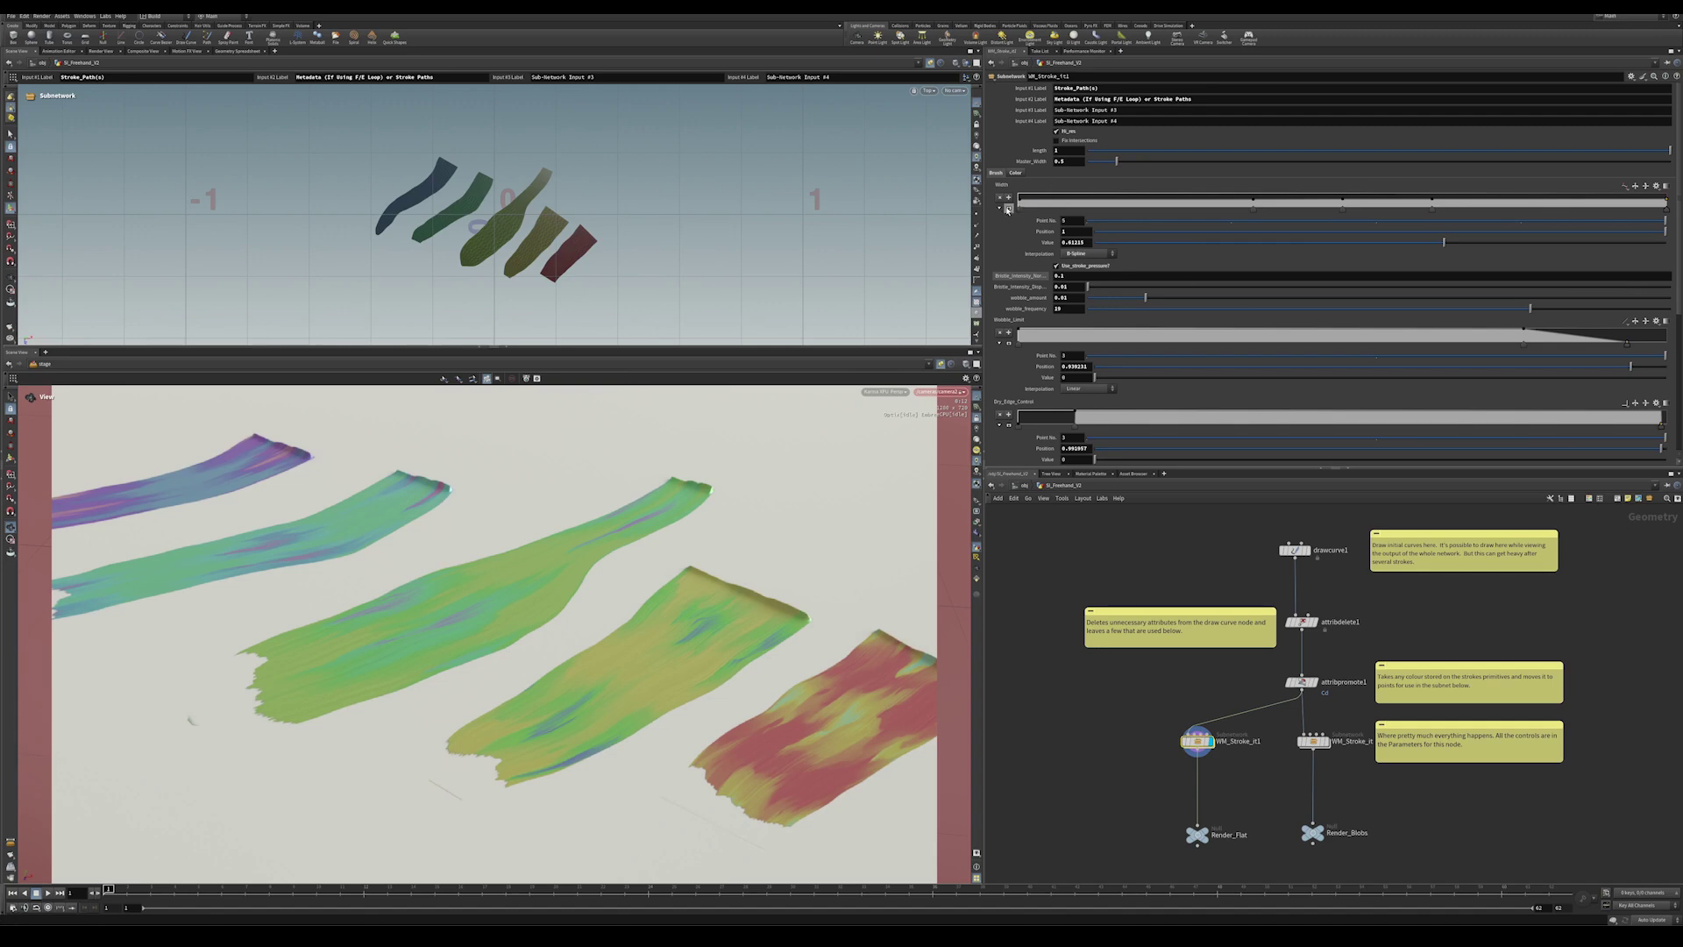
pyautogui.click(1008, 210)
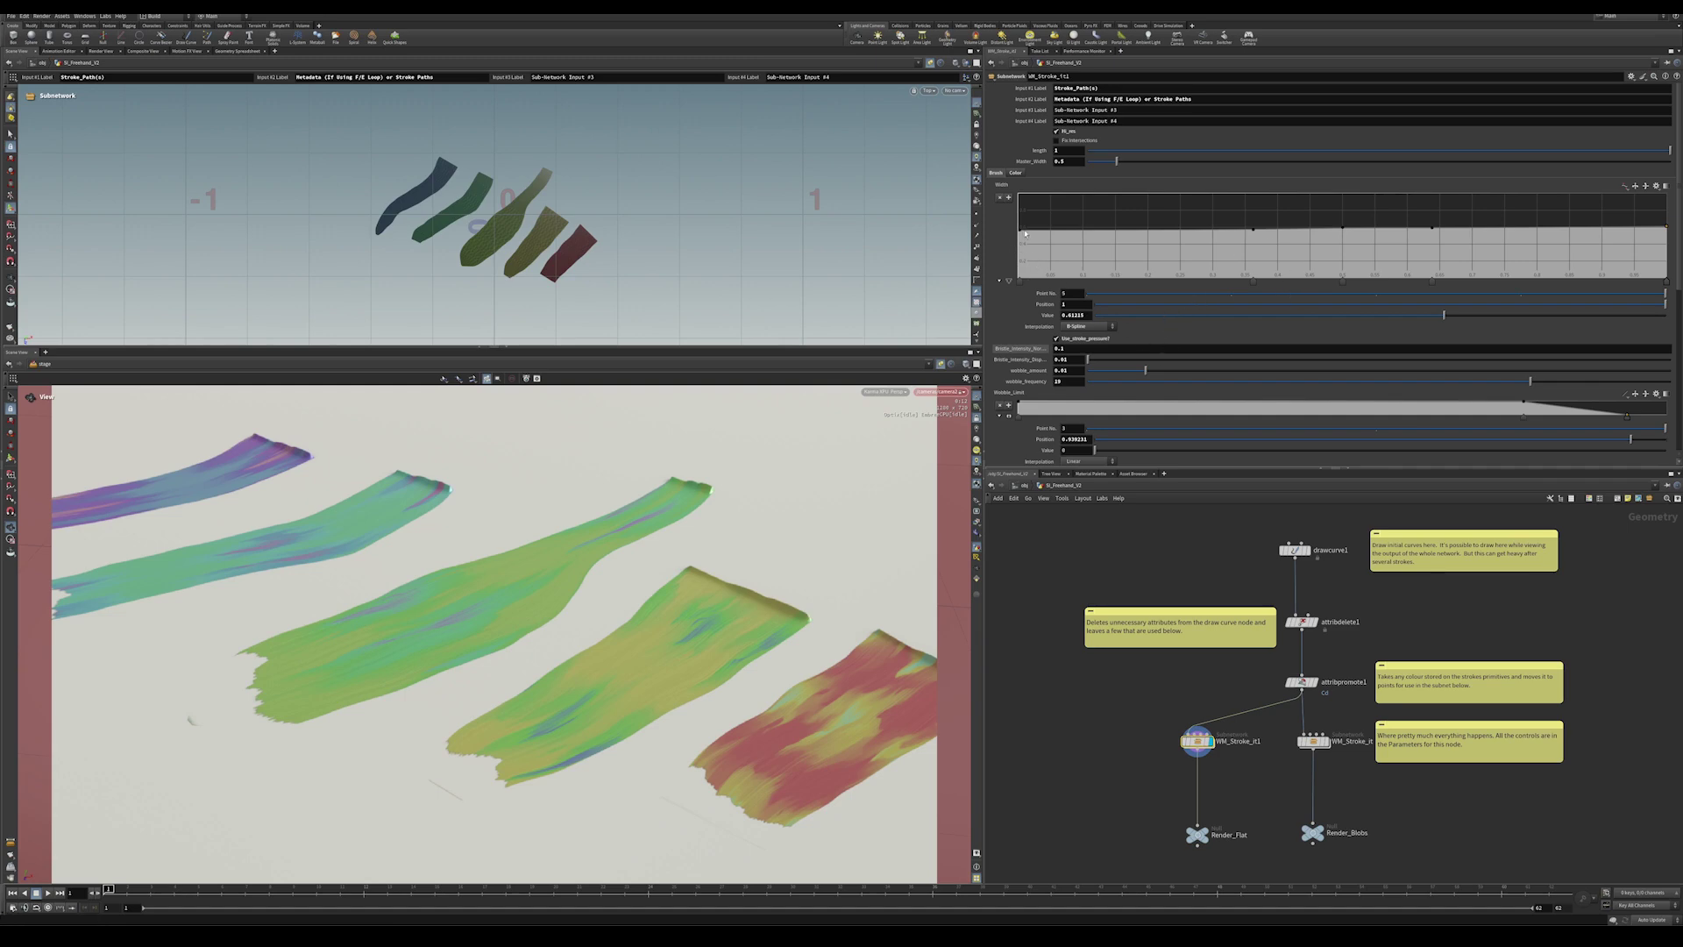
pyautogui.moveTo(1253, 231); pyautogui.dragTo(1255, 266)
pyautogui.moveTo(1024, 235); pyautogui.dragTo(1019, 278)
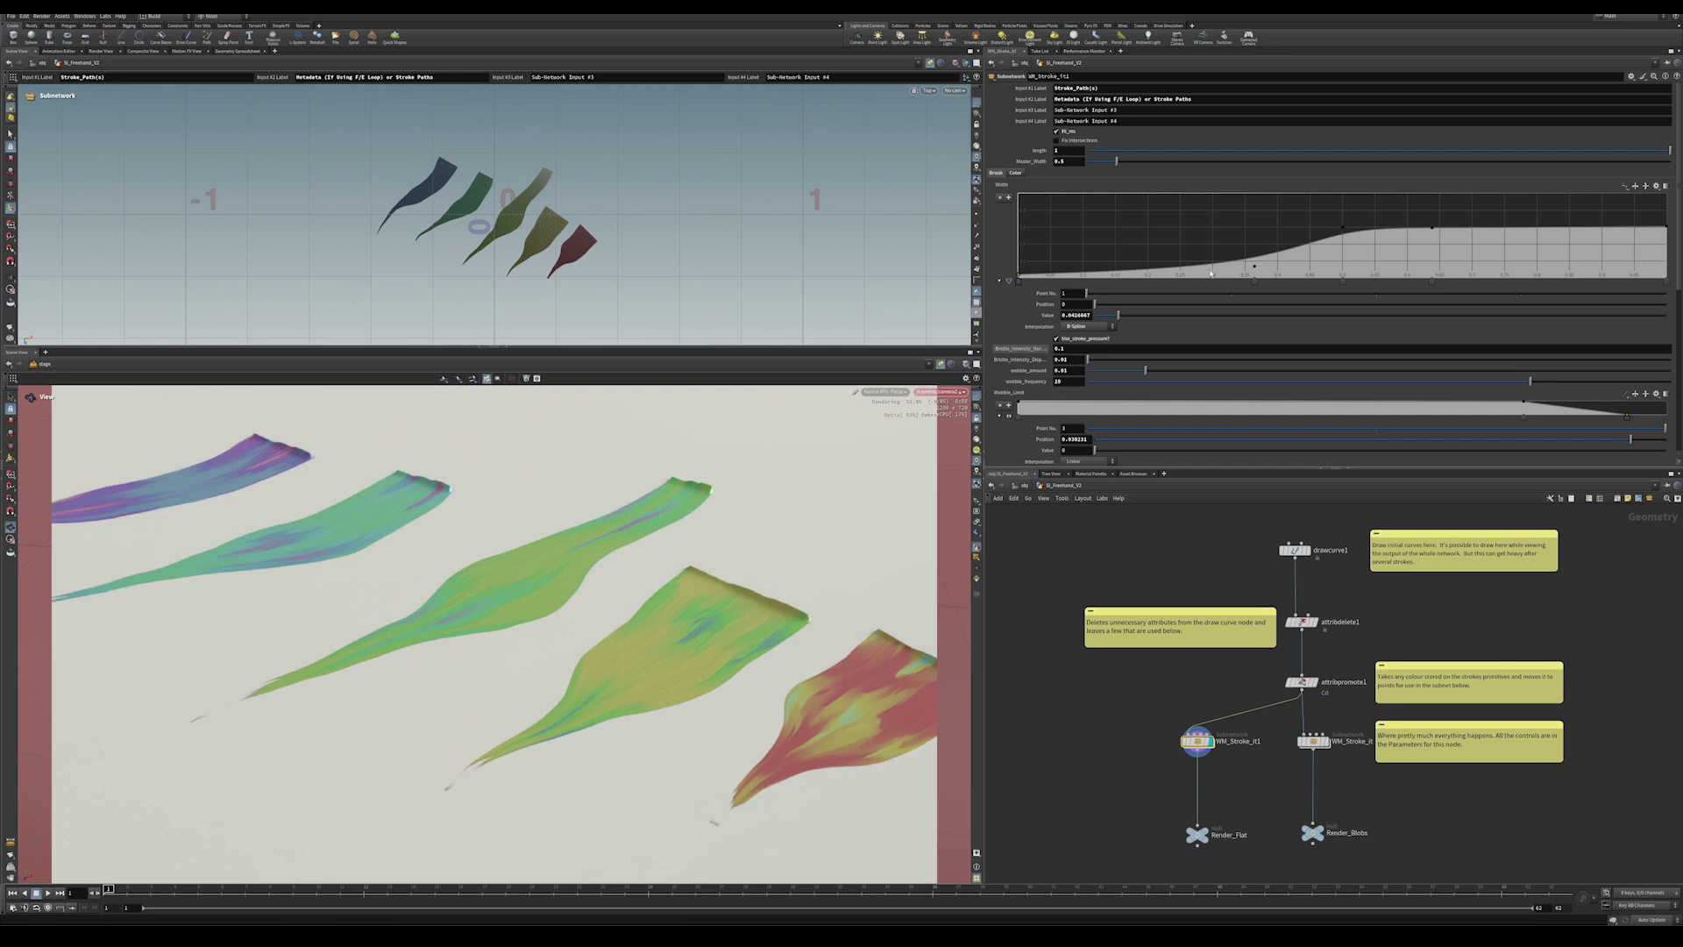
pyautogui.moveTo(1254, 268); pyautogui.dragTo(1250, 228)
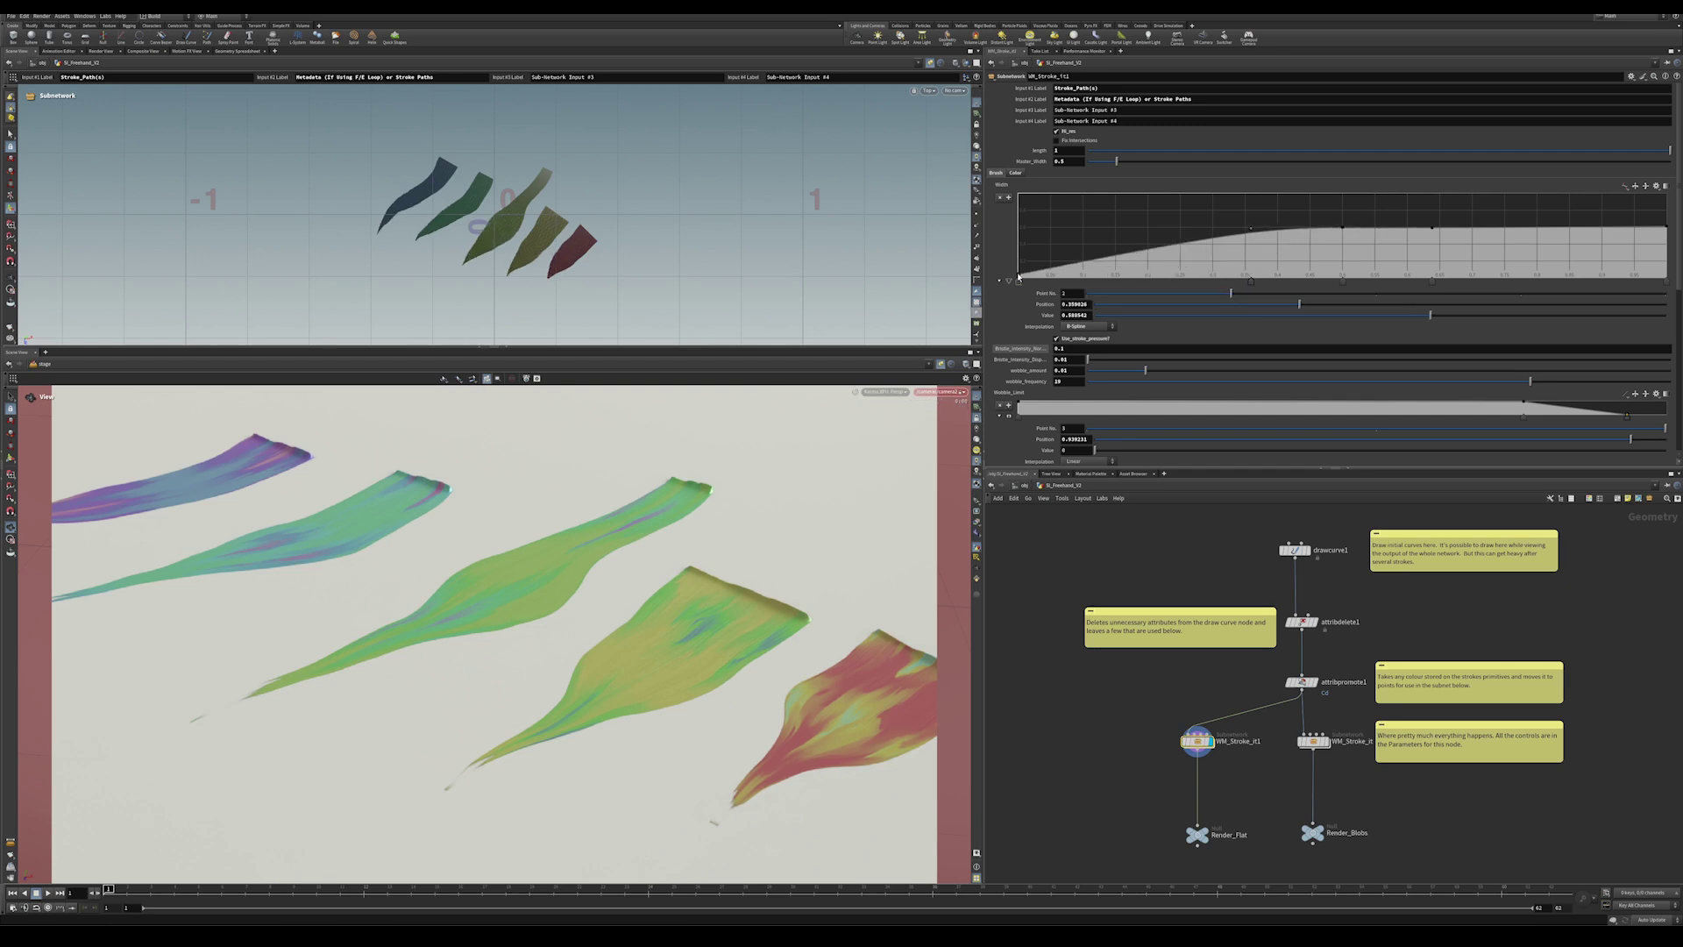
pyautogui.moveTo(1019, 277); pyautogui.dragTo(1003, 247)
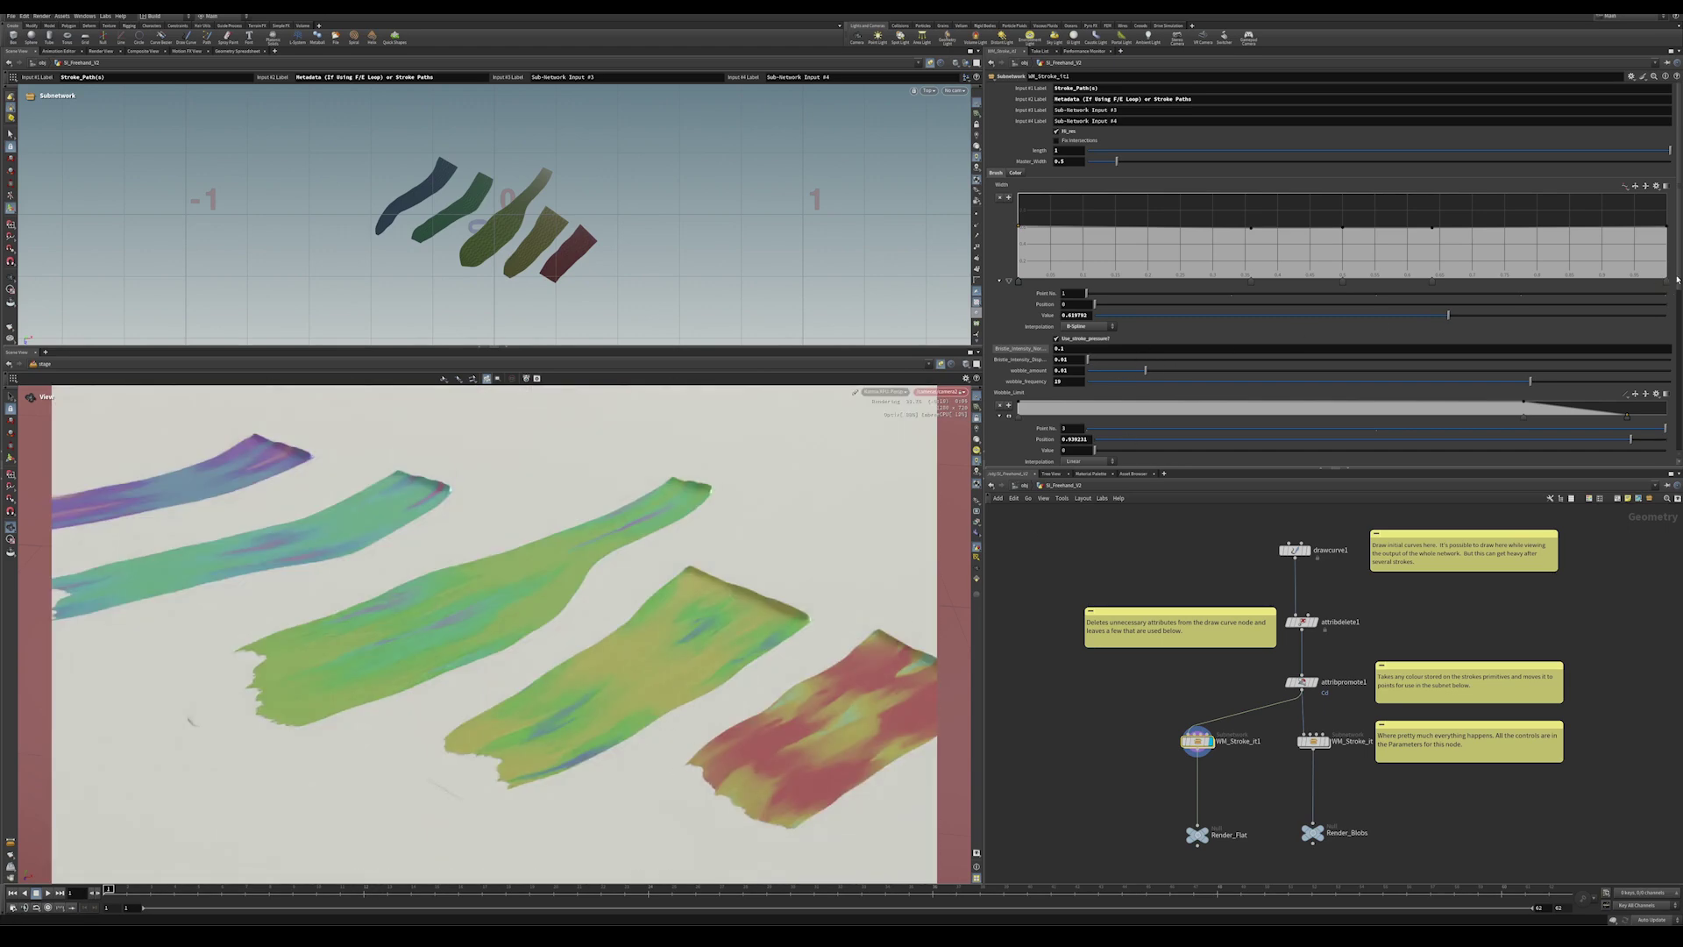
# Set the first Bristle_Intensity parameter to 0.5 and examine the bristle ridges on the rendered strokes.
pyautogui.scroll(-3, 1679, 279)
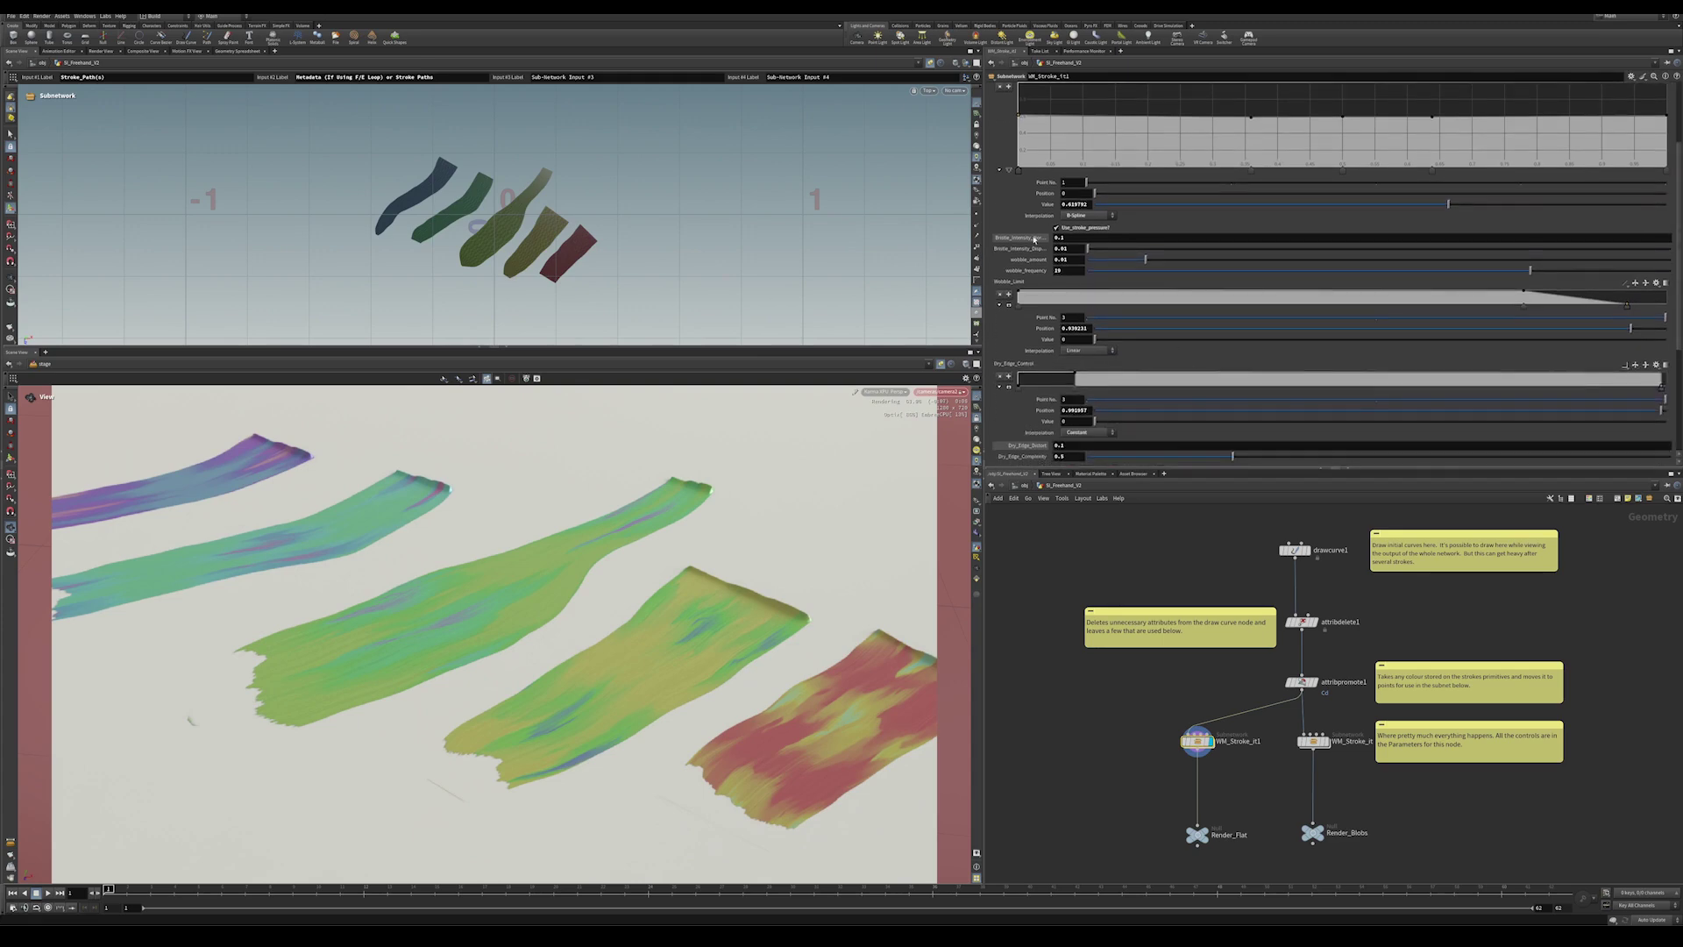
pyautogui.moveTo(984, 270)
pyautogui.mouseDown()
pyautogui.moveTo(898, 261)
pyautogui.moveTo(942, 257)
pyautogui.mouseUp()
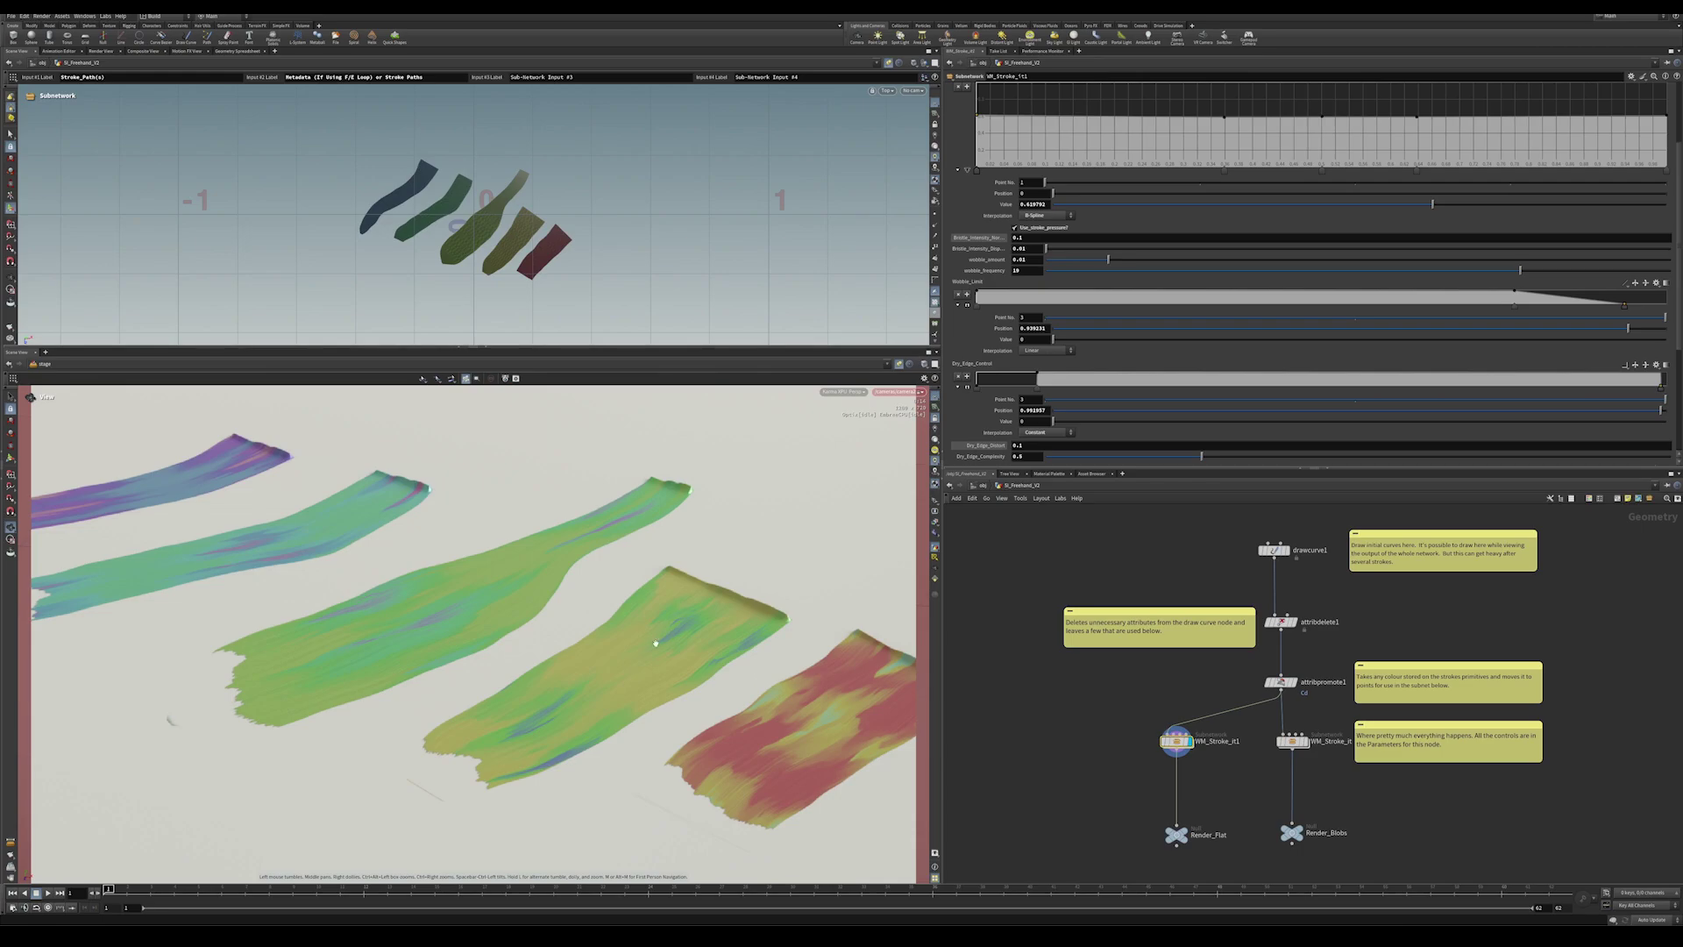
pyautogui.scroll(10, 655, 644)
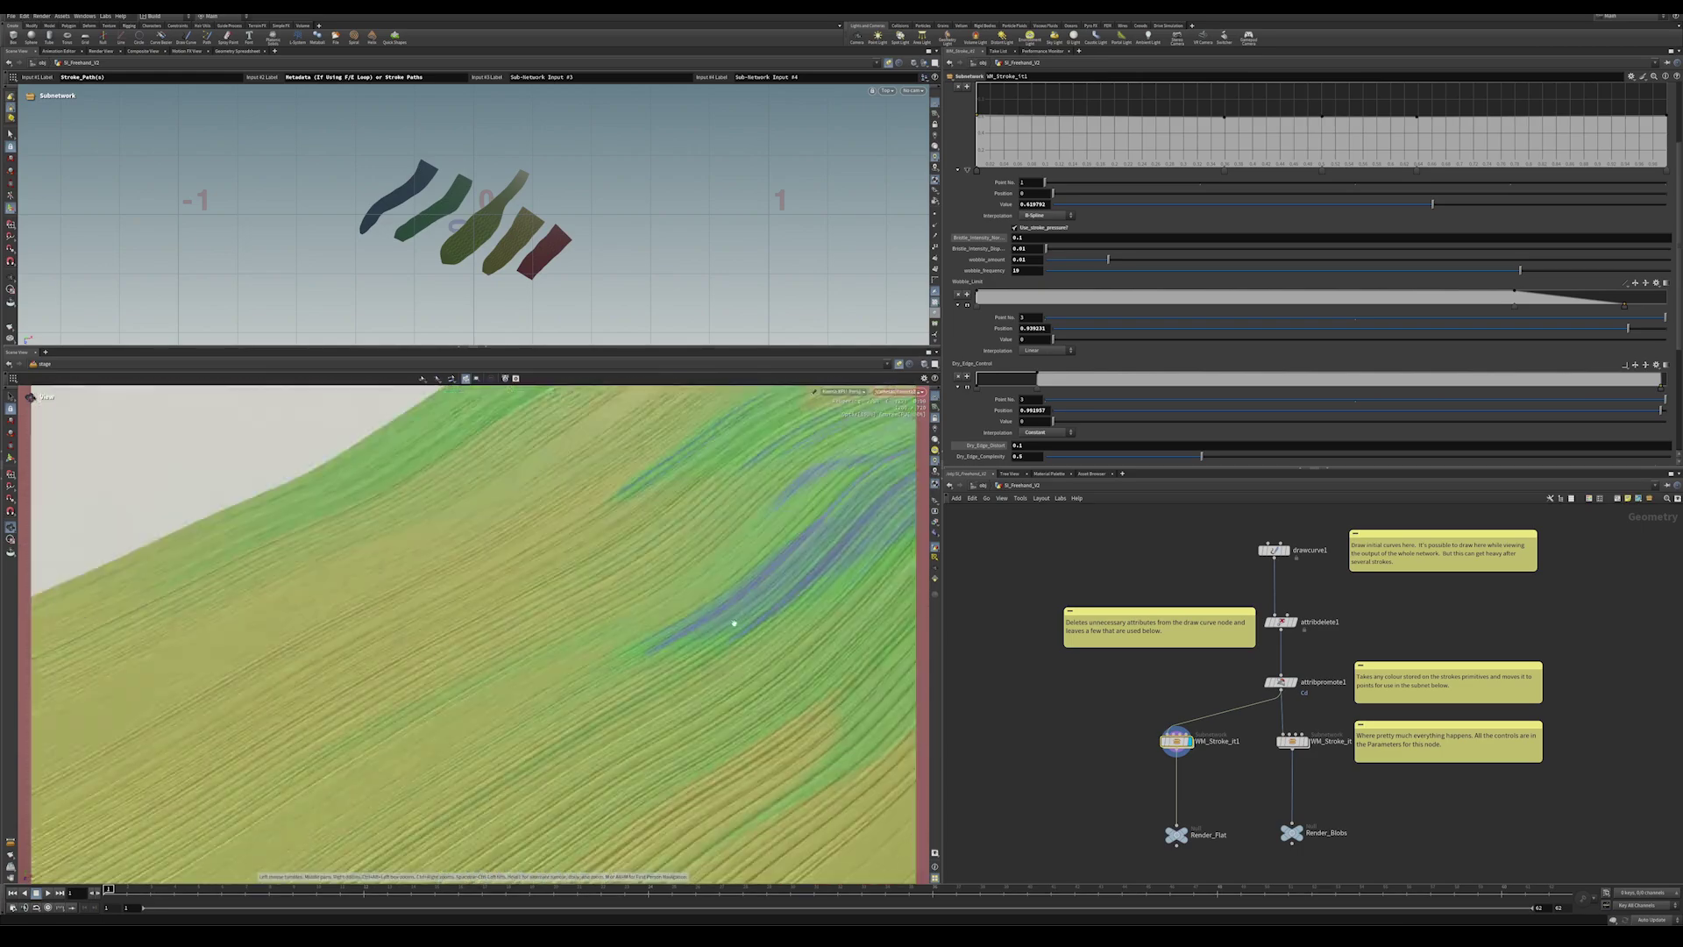
pyautogui.moveTo(733, 624)
pyautogui.mouseDown()
pyautogui.moveTo(775, 598)
pyautogui.moveTo(736, 604)
pyautogui.moveTo(780, 592)
pyautogui.moveTo(847, 649)
pyautogui.mouseUp()
pyautogui.moveTo(565, 589); pyautogui.dragTo(562, 612)
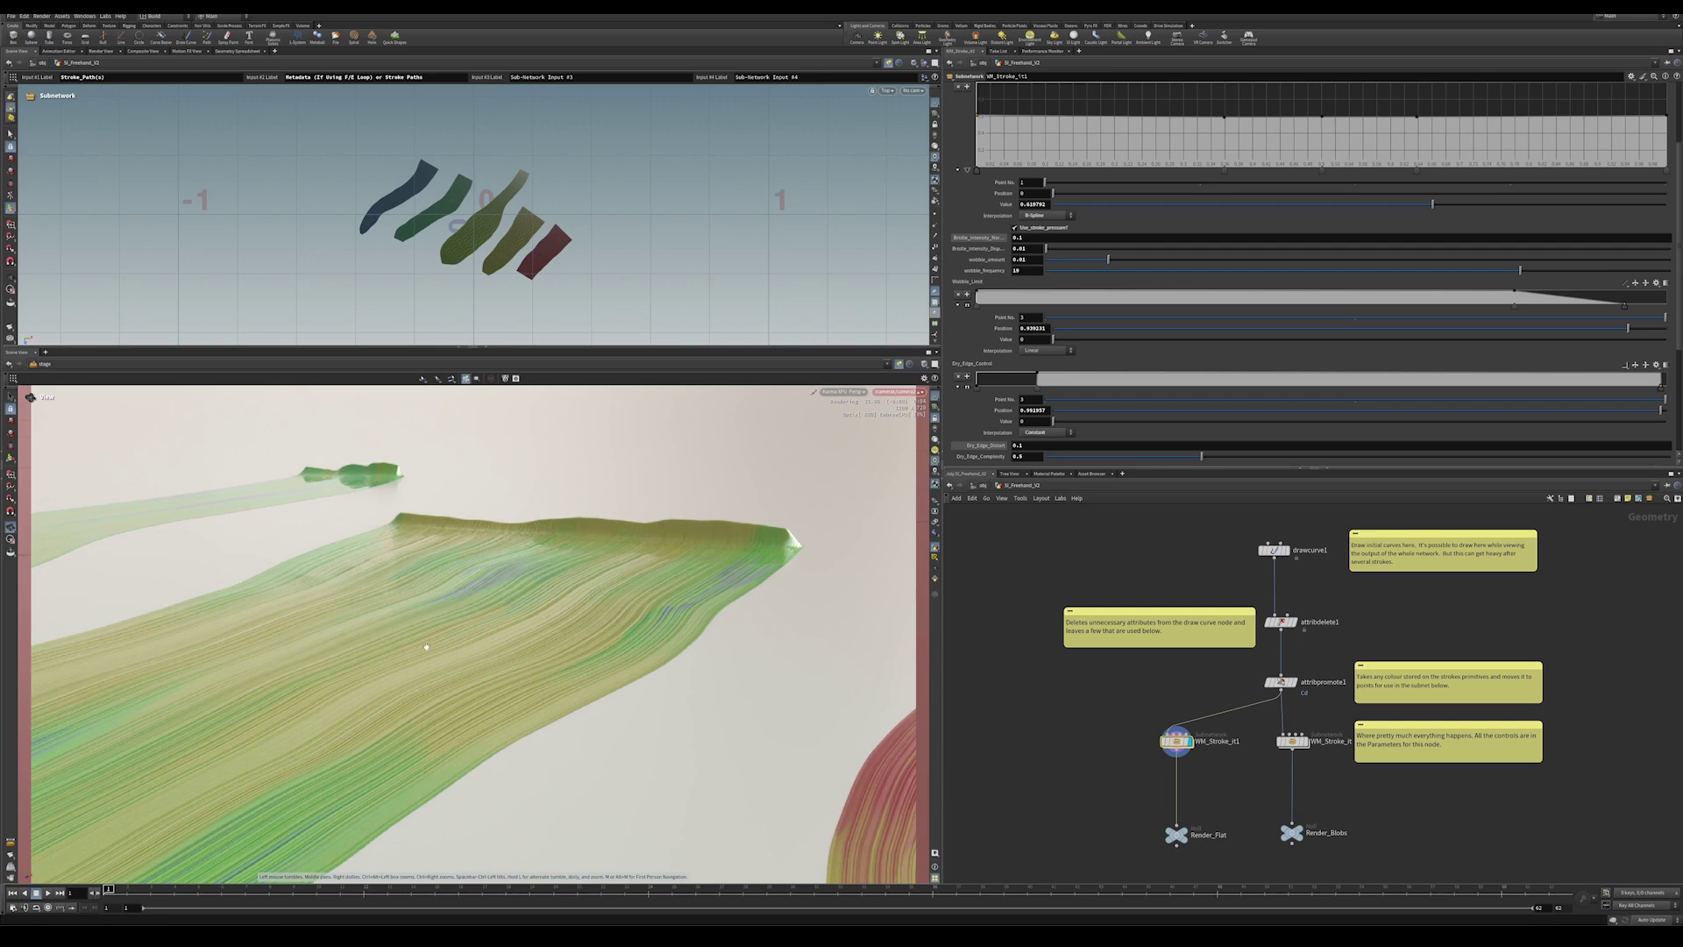
pyautogui.click(1028, 248)
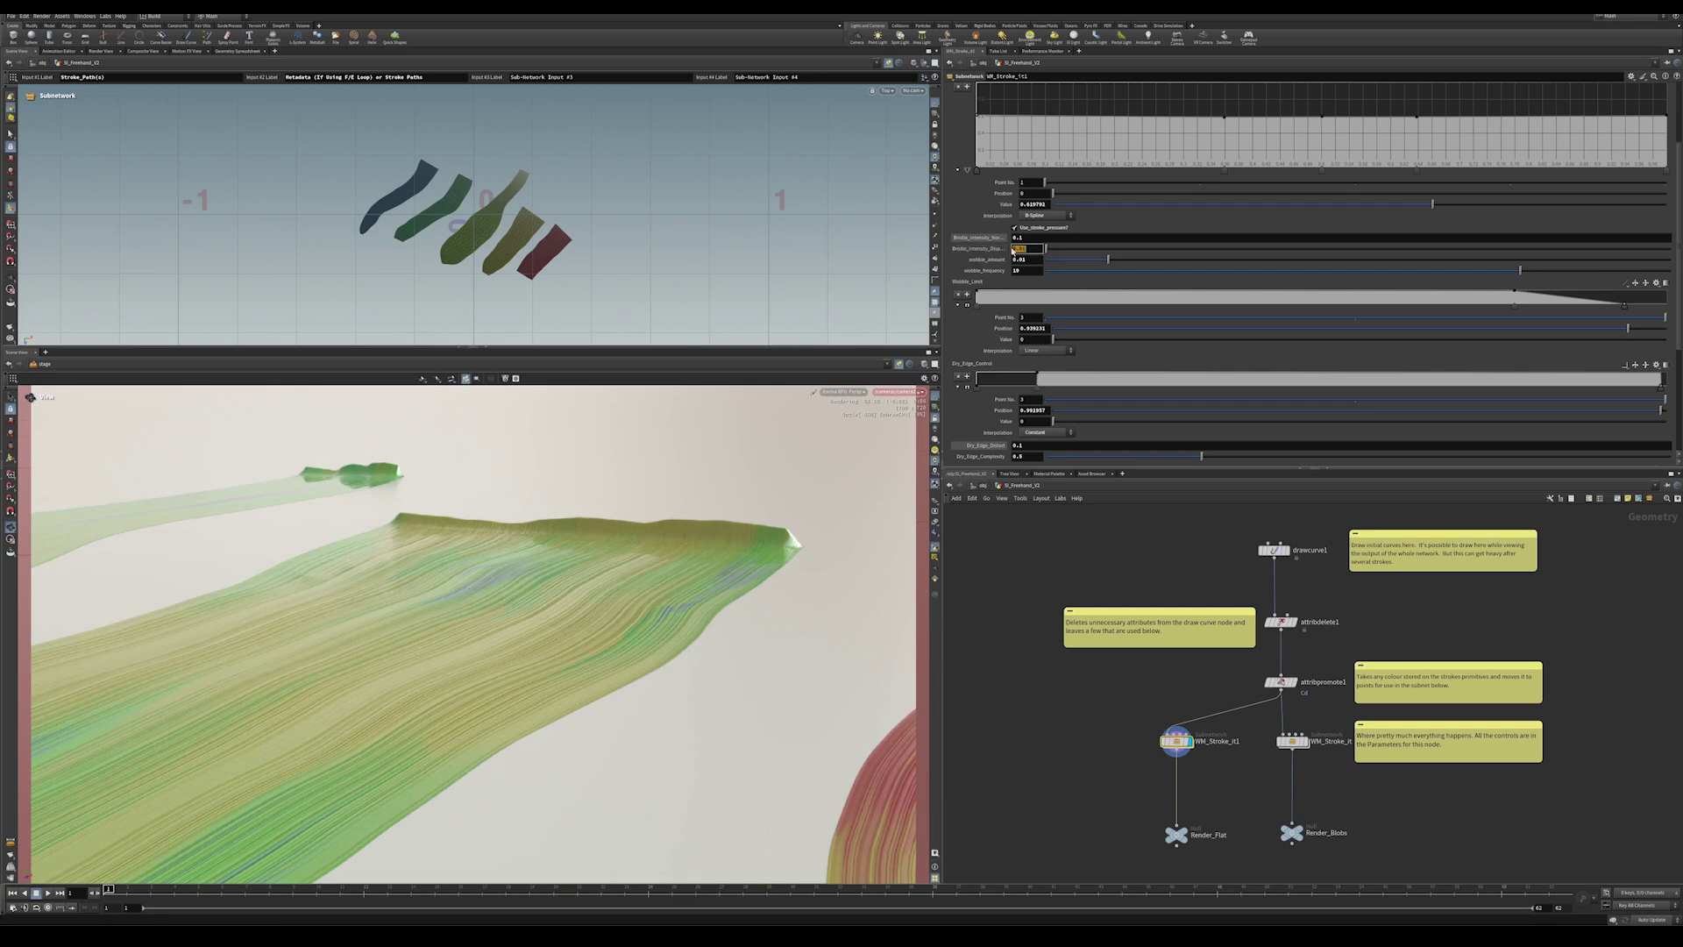
pyautogui.hotkey('shift', 'Tab')
pyautogui.write('.5')
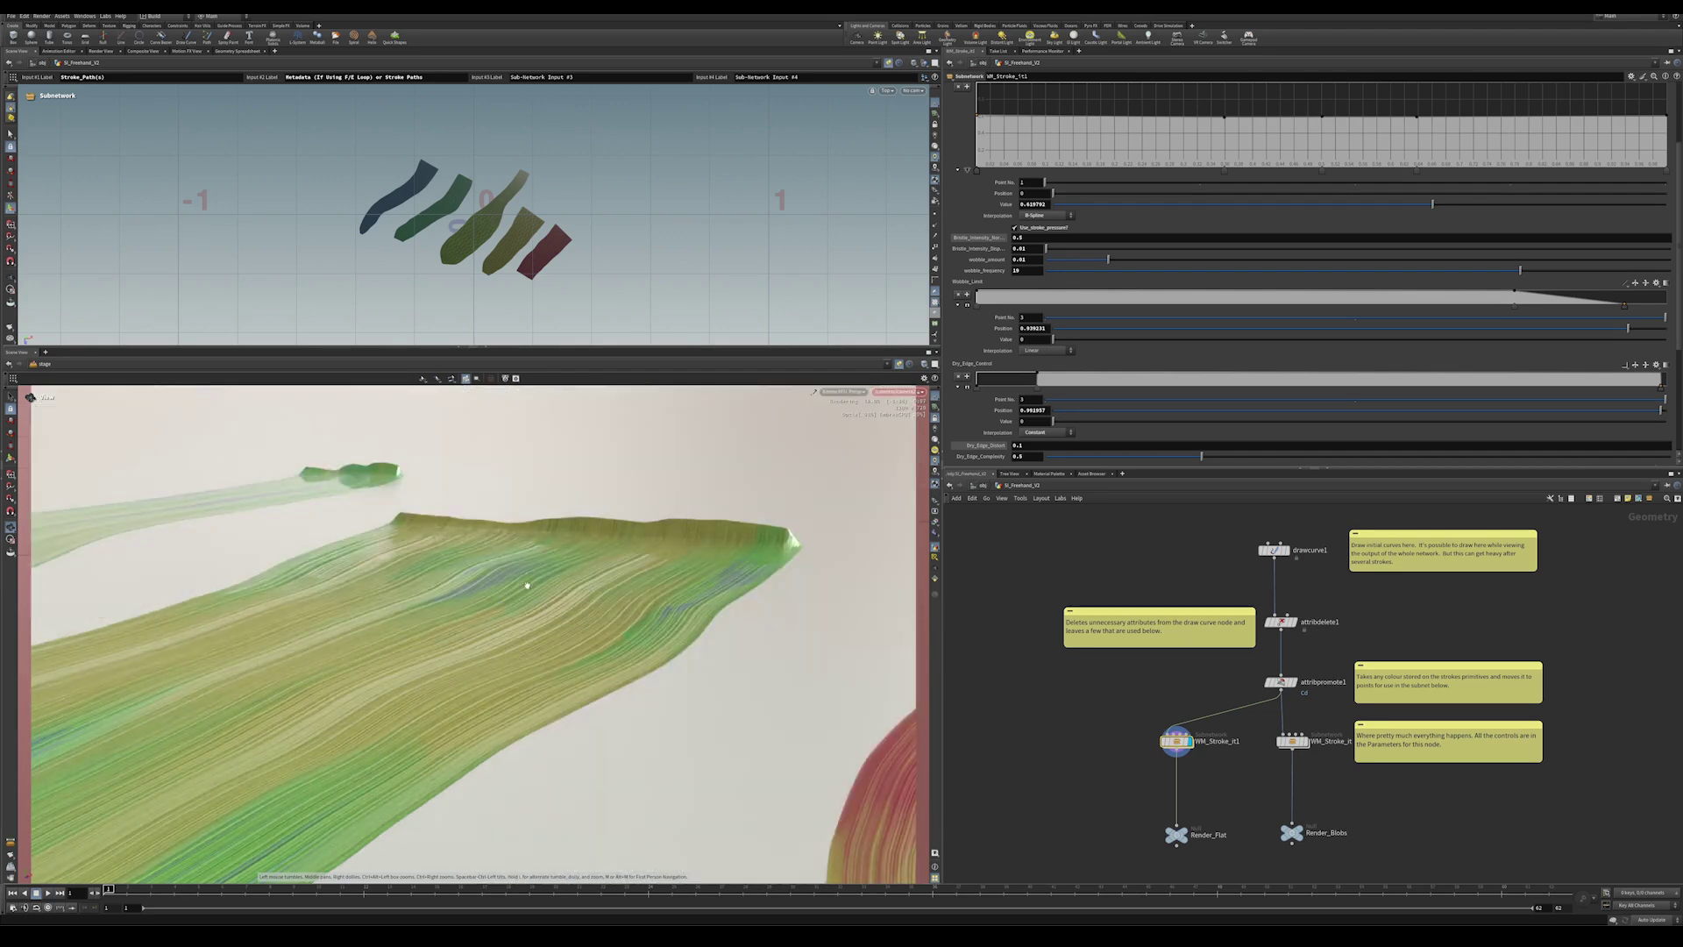
pyautogui.moveTo(530, 585); pyautogui.dragTo(412, 585, button='right')
pyautogui.moveTo(412, 586); pyautogui.dragTo(377, 657)
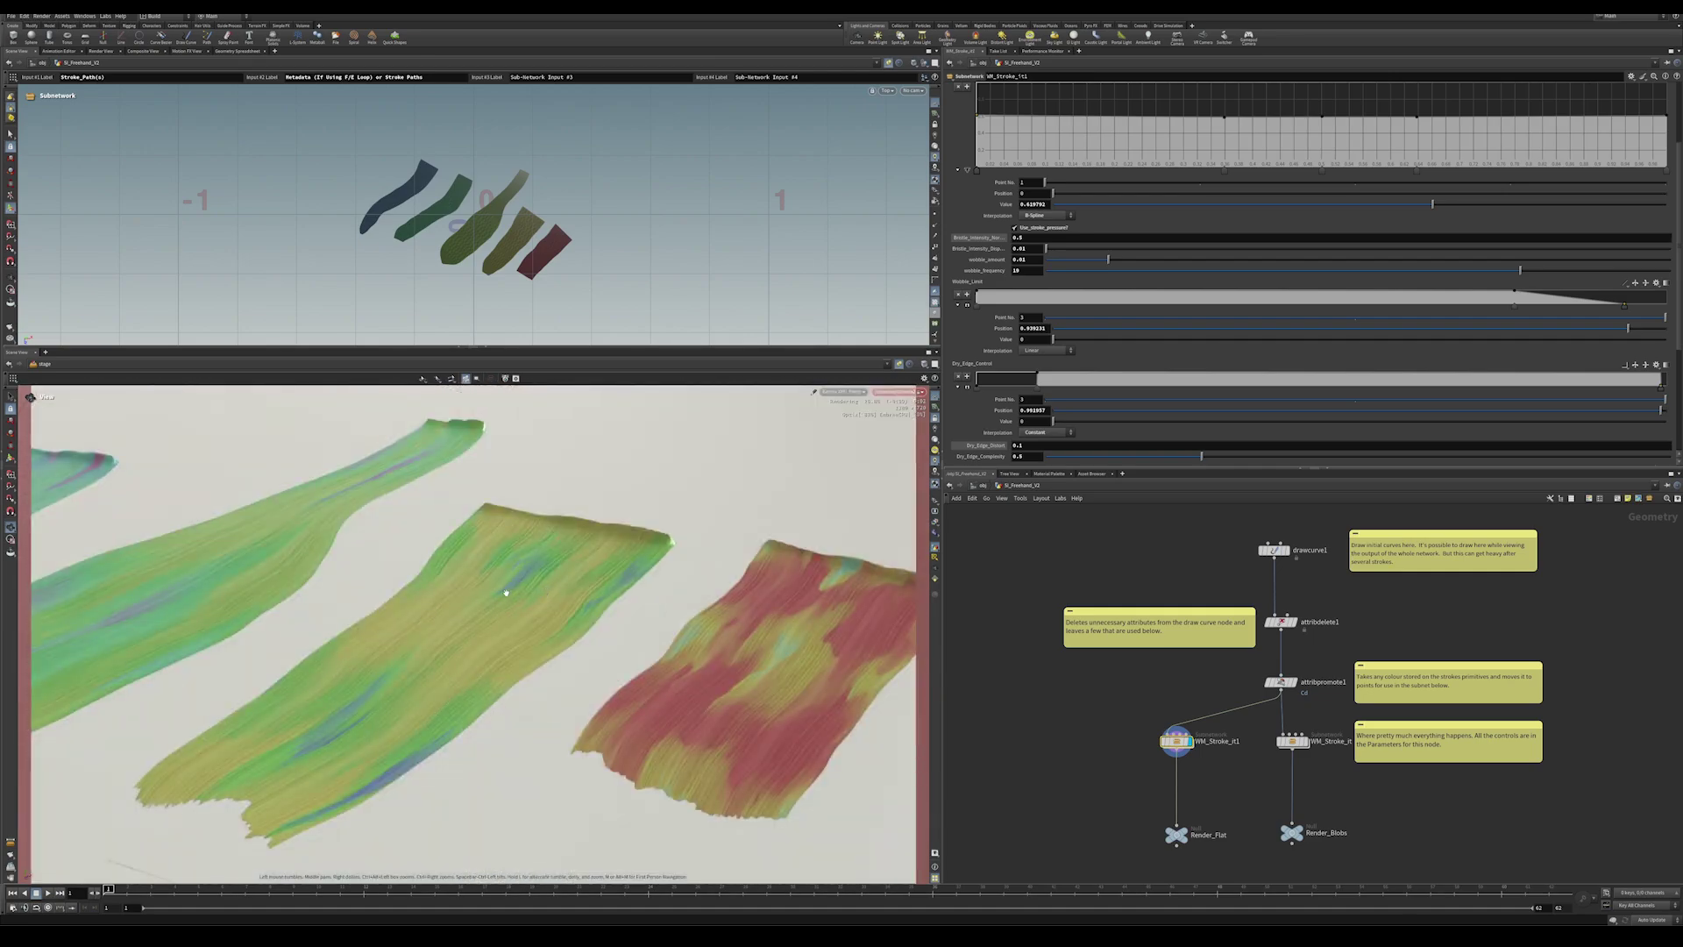
# Set the first Bristle_Intensity parameter back to 0.1 and check the yellow-green stroke in the render.
pyautogui.moveTo(1031, 237); pyautogui.dragTo(972, 241)
pyautogui.write('0.1')
pyautogui.press('Return')
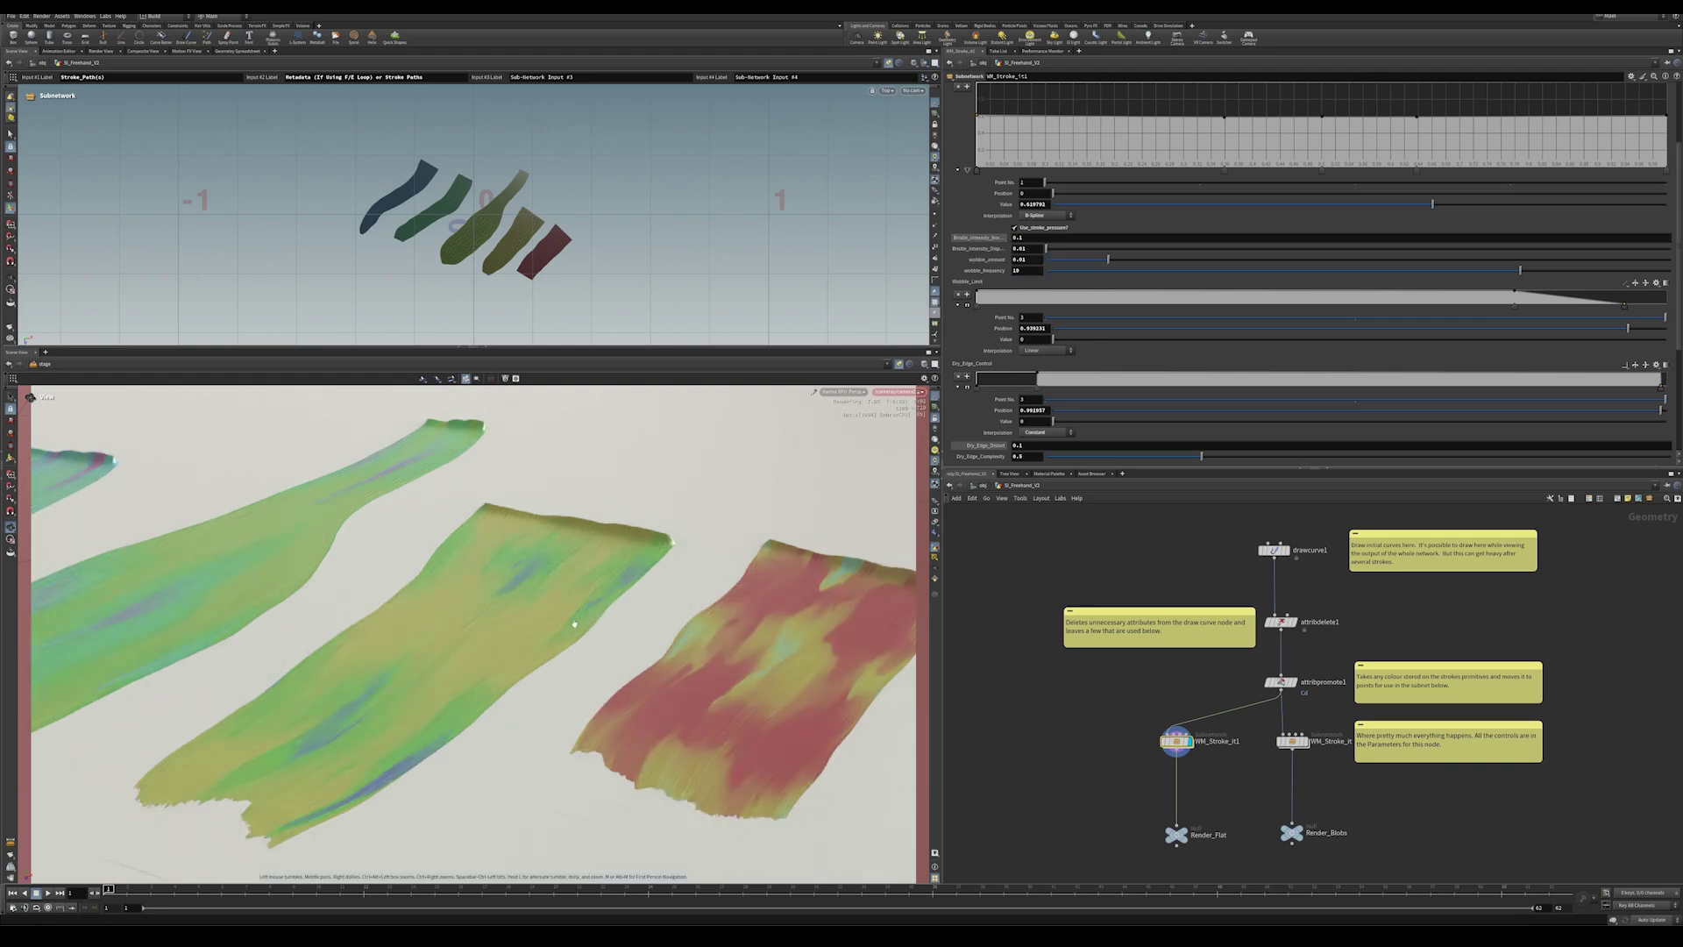
pyautogui.moveTo(480, 627); pyautogui.dragTo(516, 623, button='right')
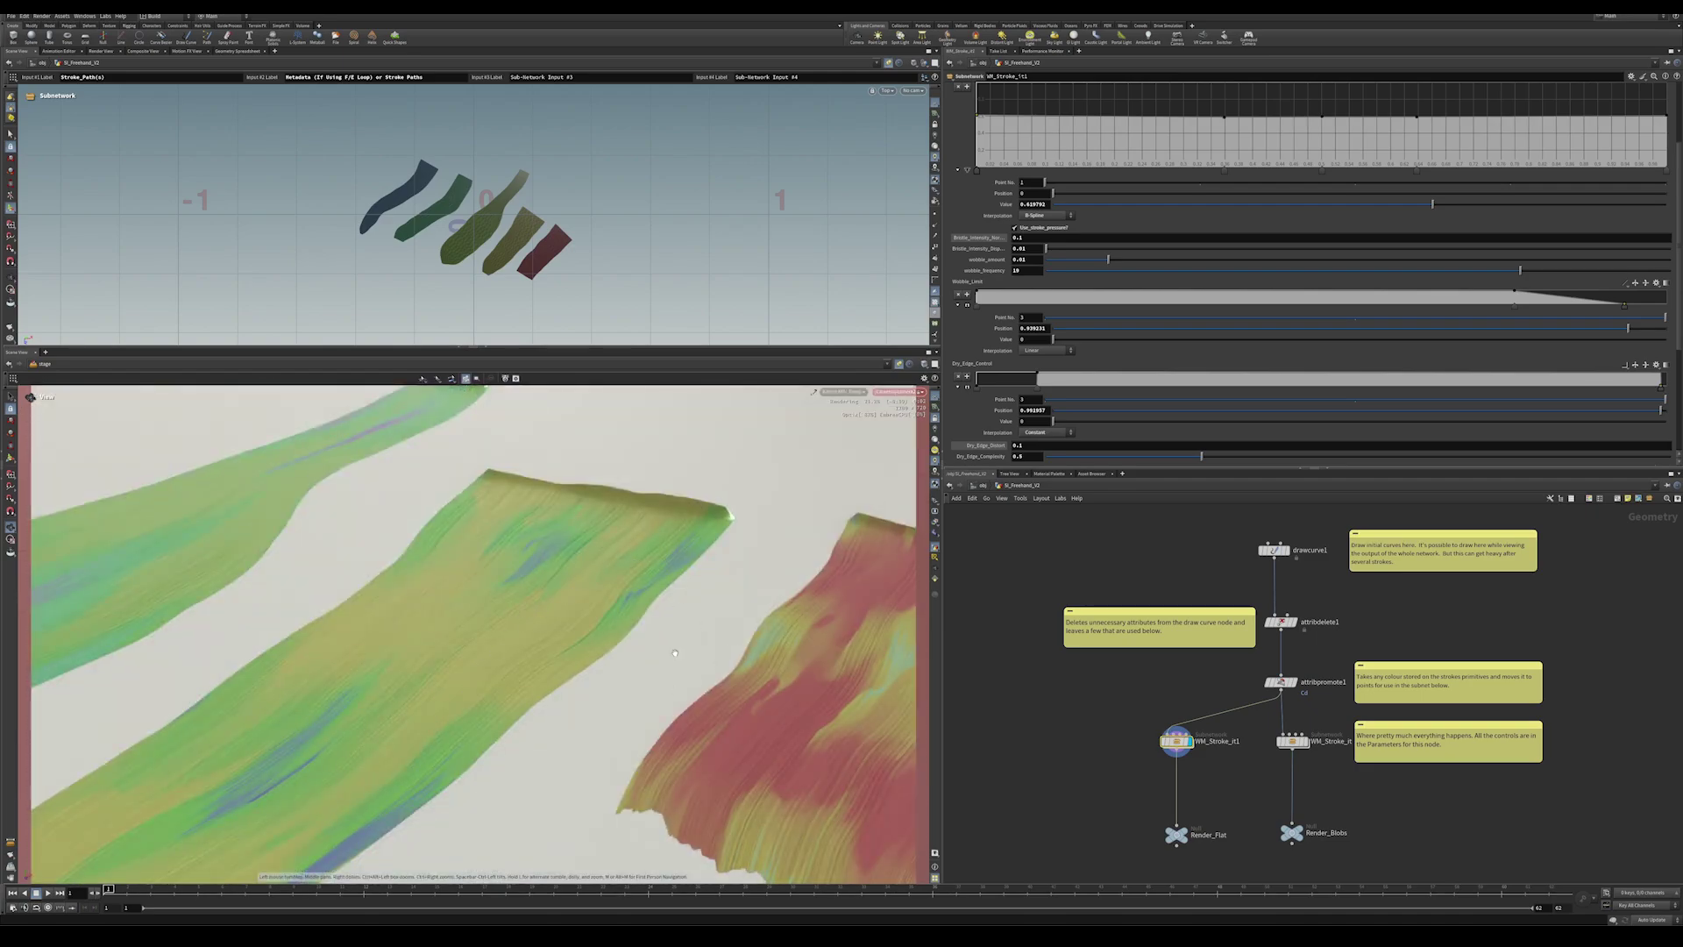
# Set the bristle displacement intensity (Bristle_Intensity_Disp) to 0.2.
pyautogui.doubleClick(1017, 260)
pyautogui.doubleClick(1030, 248)
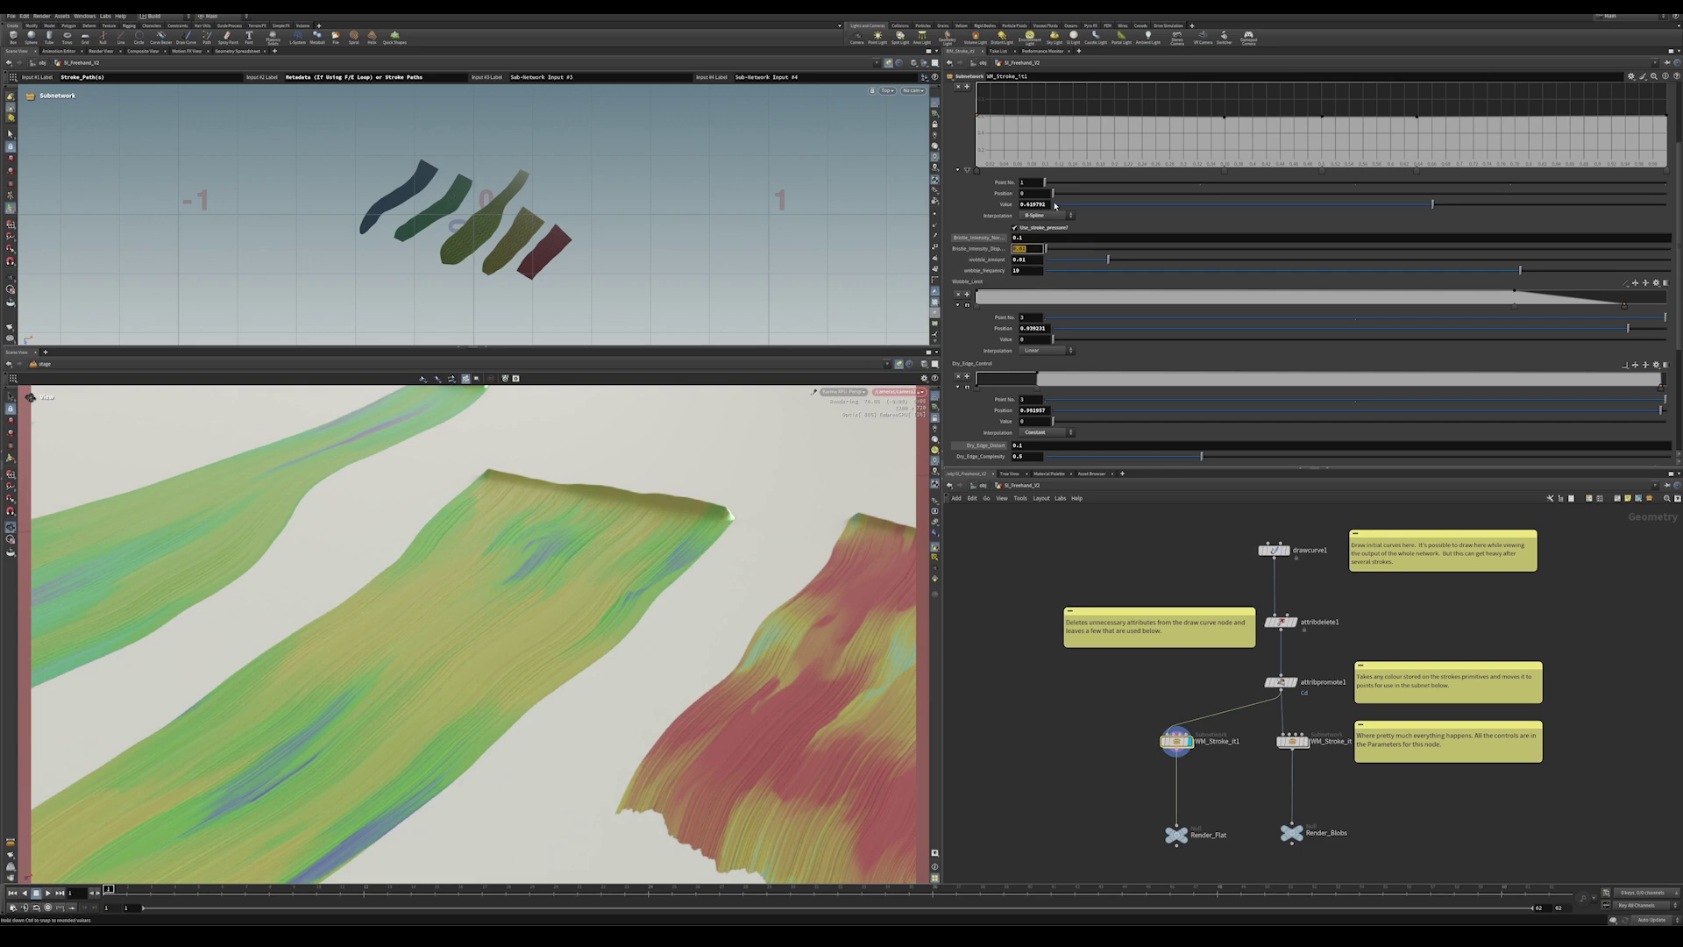
pyautogui.write('.2')
pyautogui.press('Return')
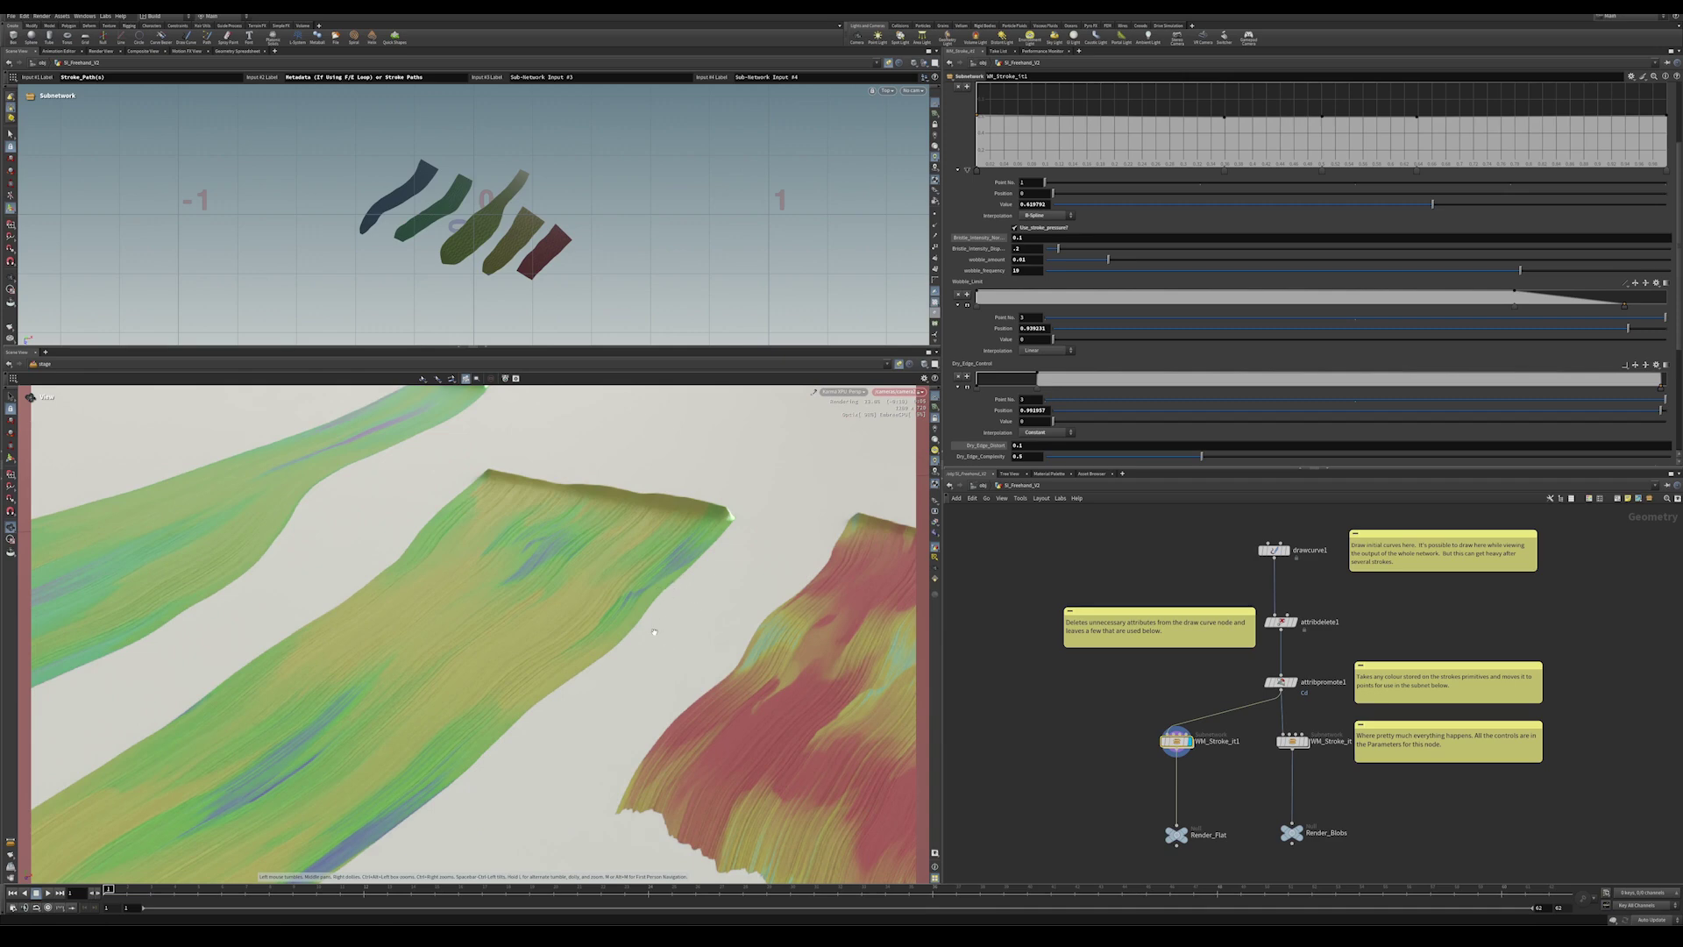
# In the render view's display options, take the render settings from Viewport Settings and enable IPR Continuous Dicing, keeping the strokes in view.
pyautogui.press('d')
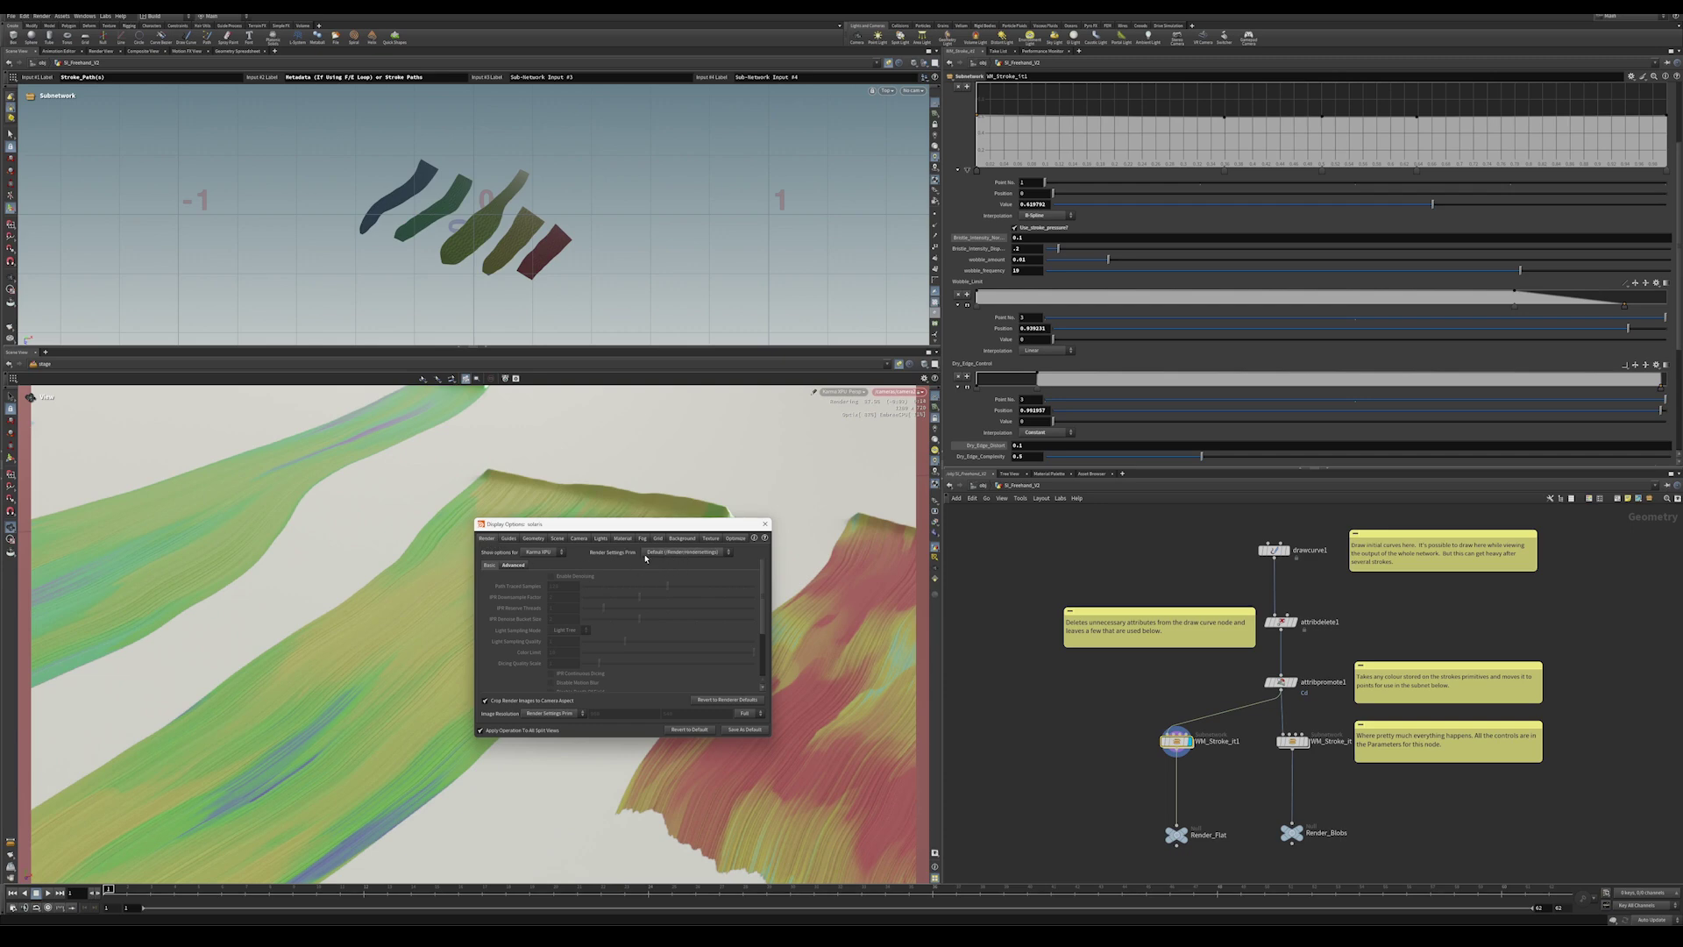
pyautogui.click(684, 551)
pyautogui.click(674, 570)
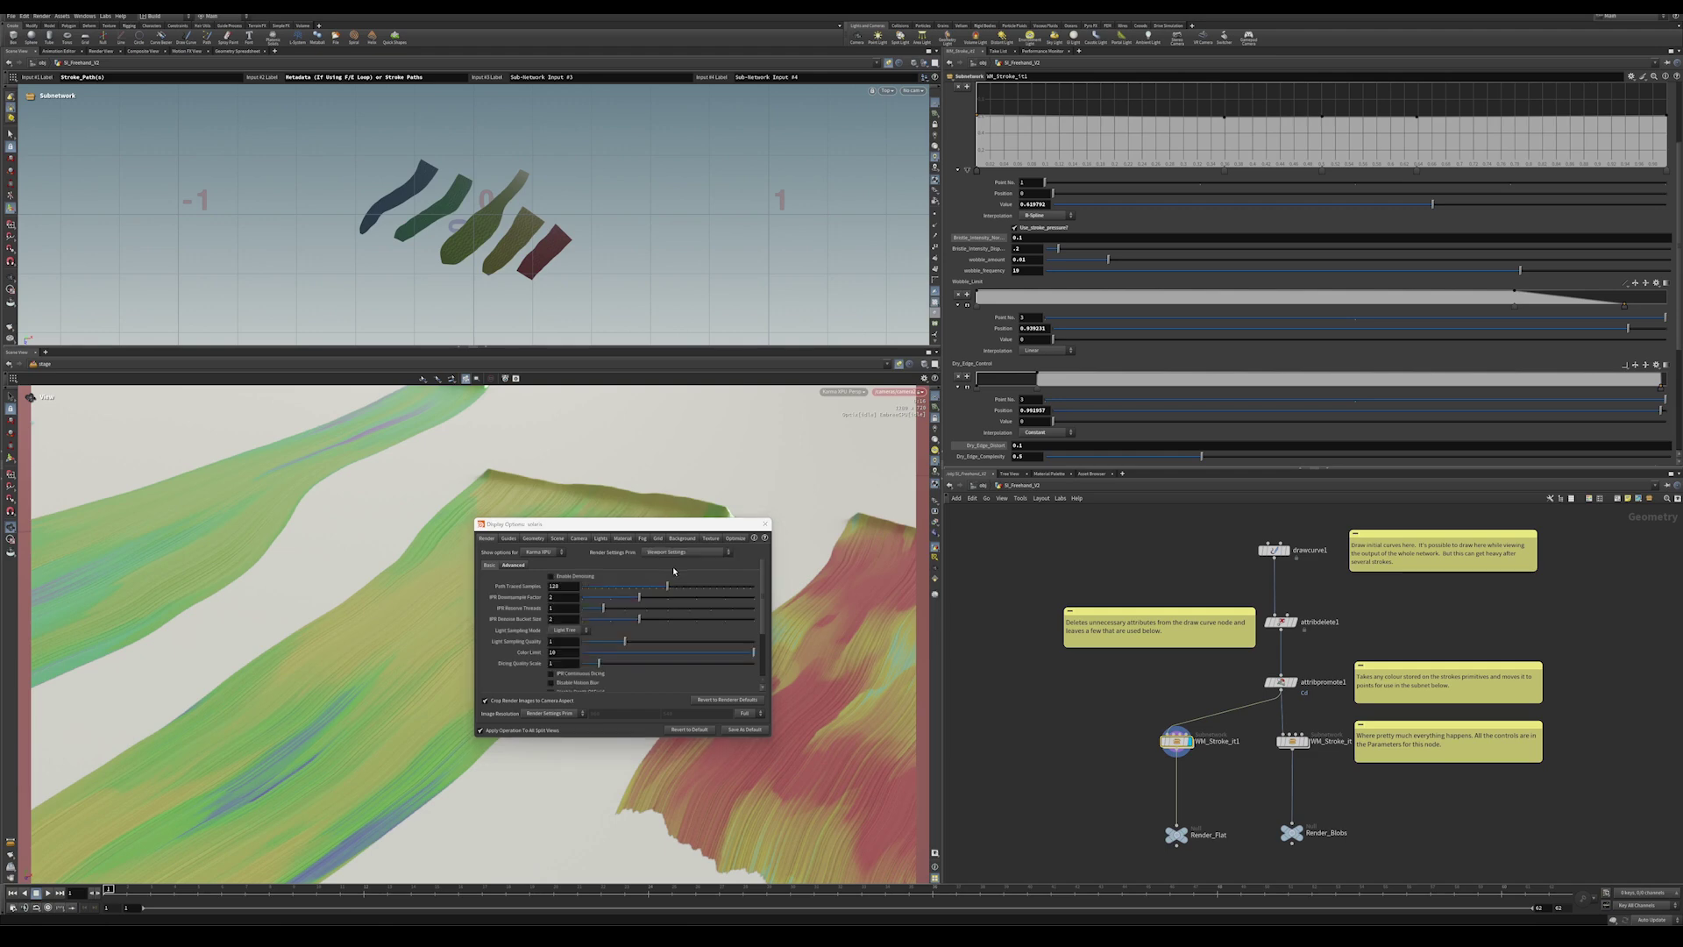
pyautogui.click(552, 673)
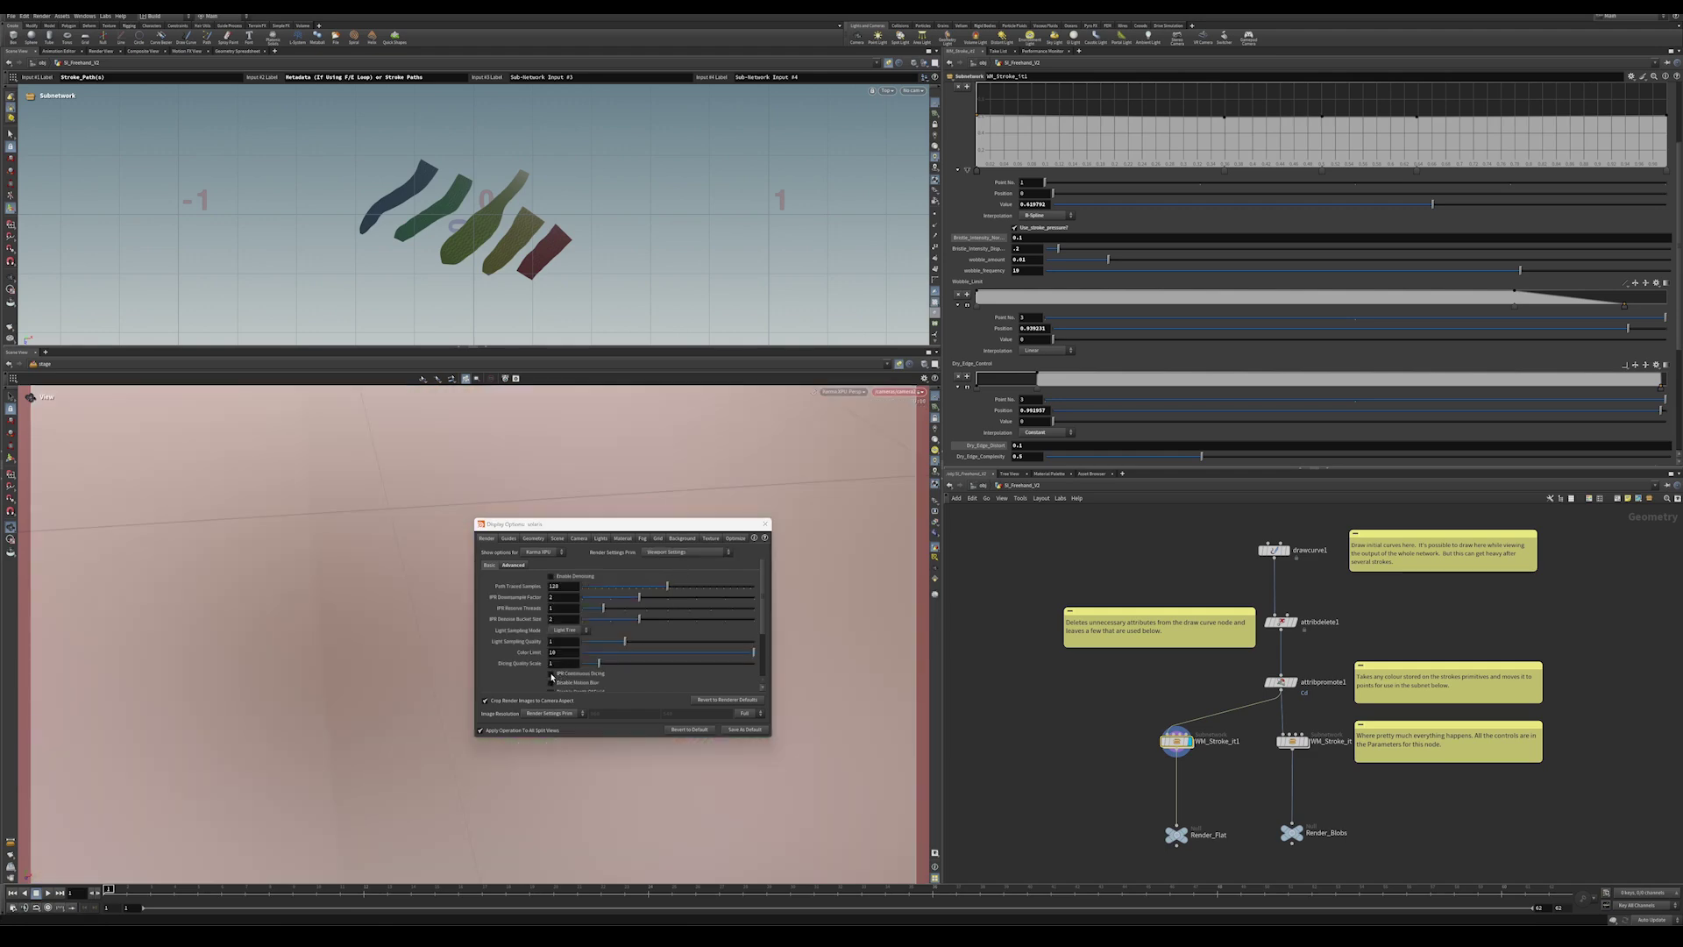
pyautogui.moveTo(688, 526); pyautogui.dragTo(710, 590)
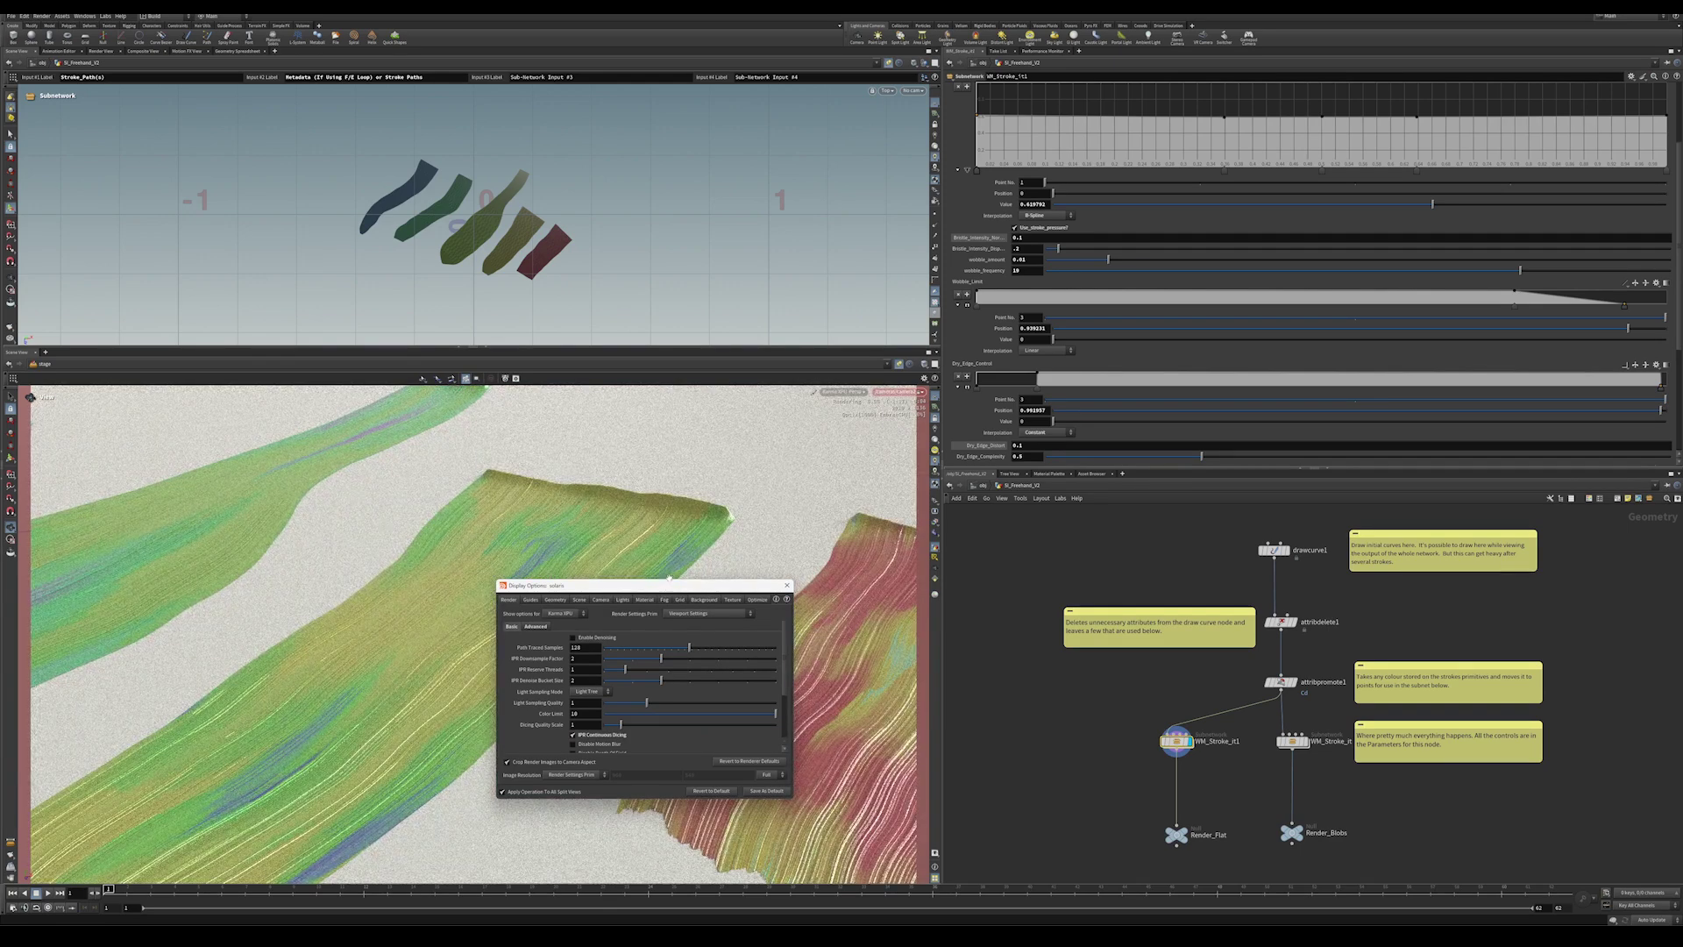
pyautogui.moveTo(682, 588); pyautogui.dragTo(704, 777)
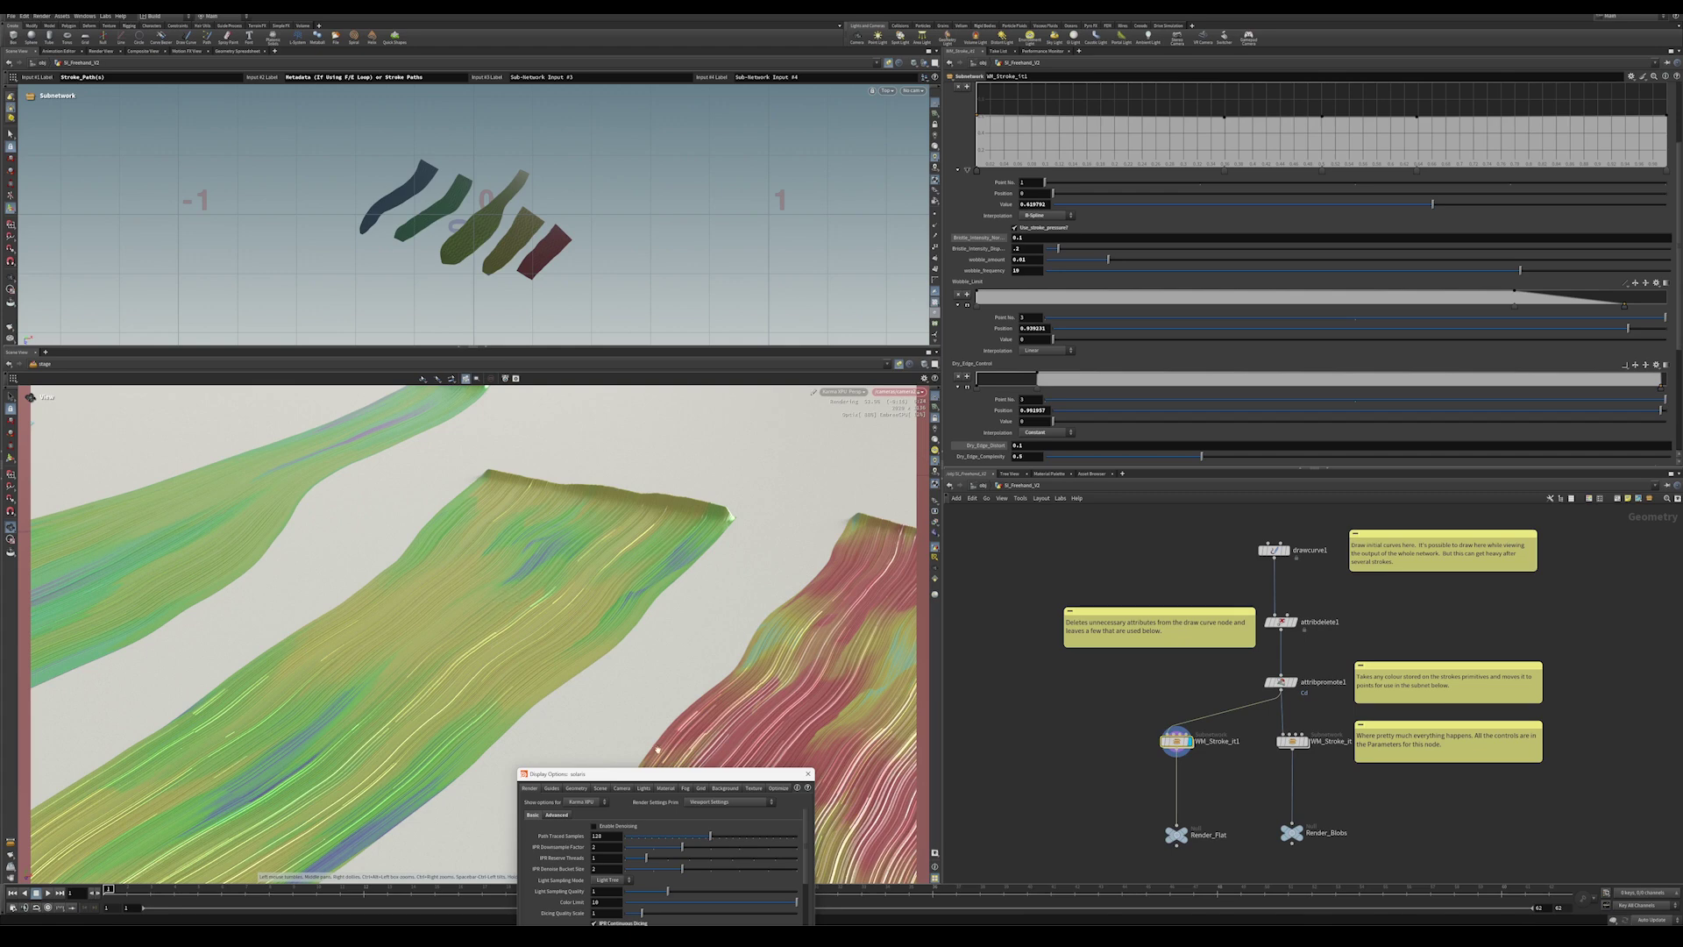
pyautogui.moveTo(680, 775); pyautogui.dragTo(792, 673)
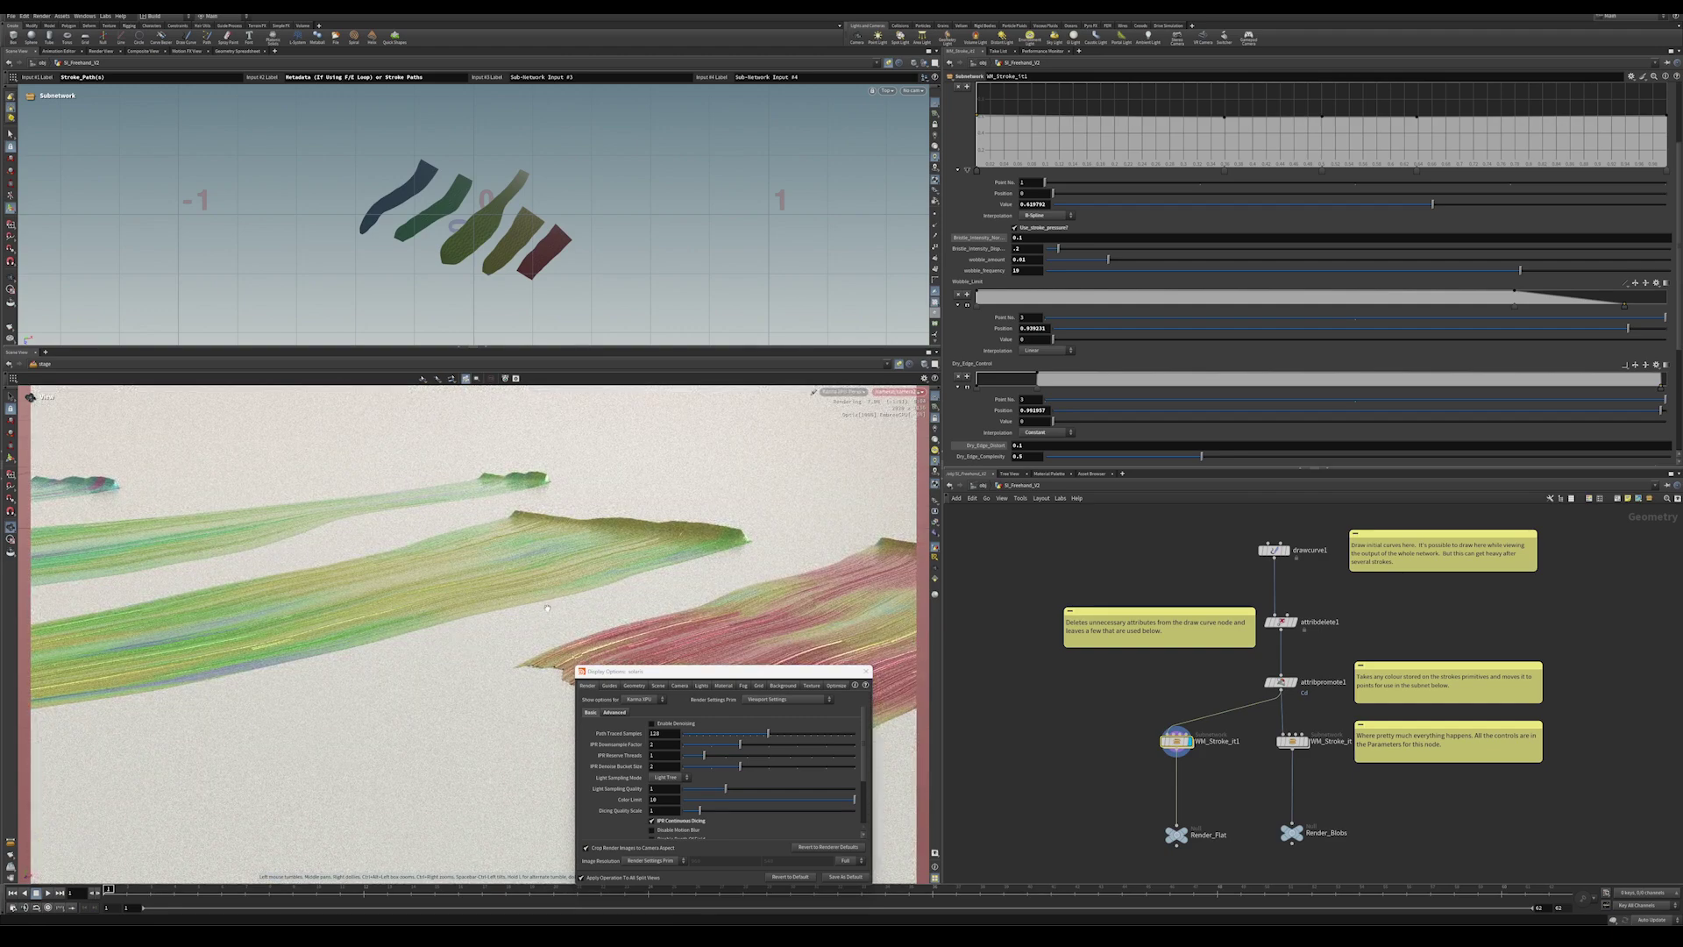
pyautogui.moveTo(723, 671); pyautogui.dragTo(752, 602)
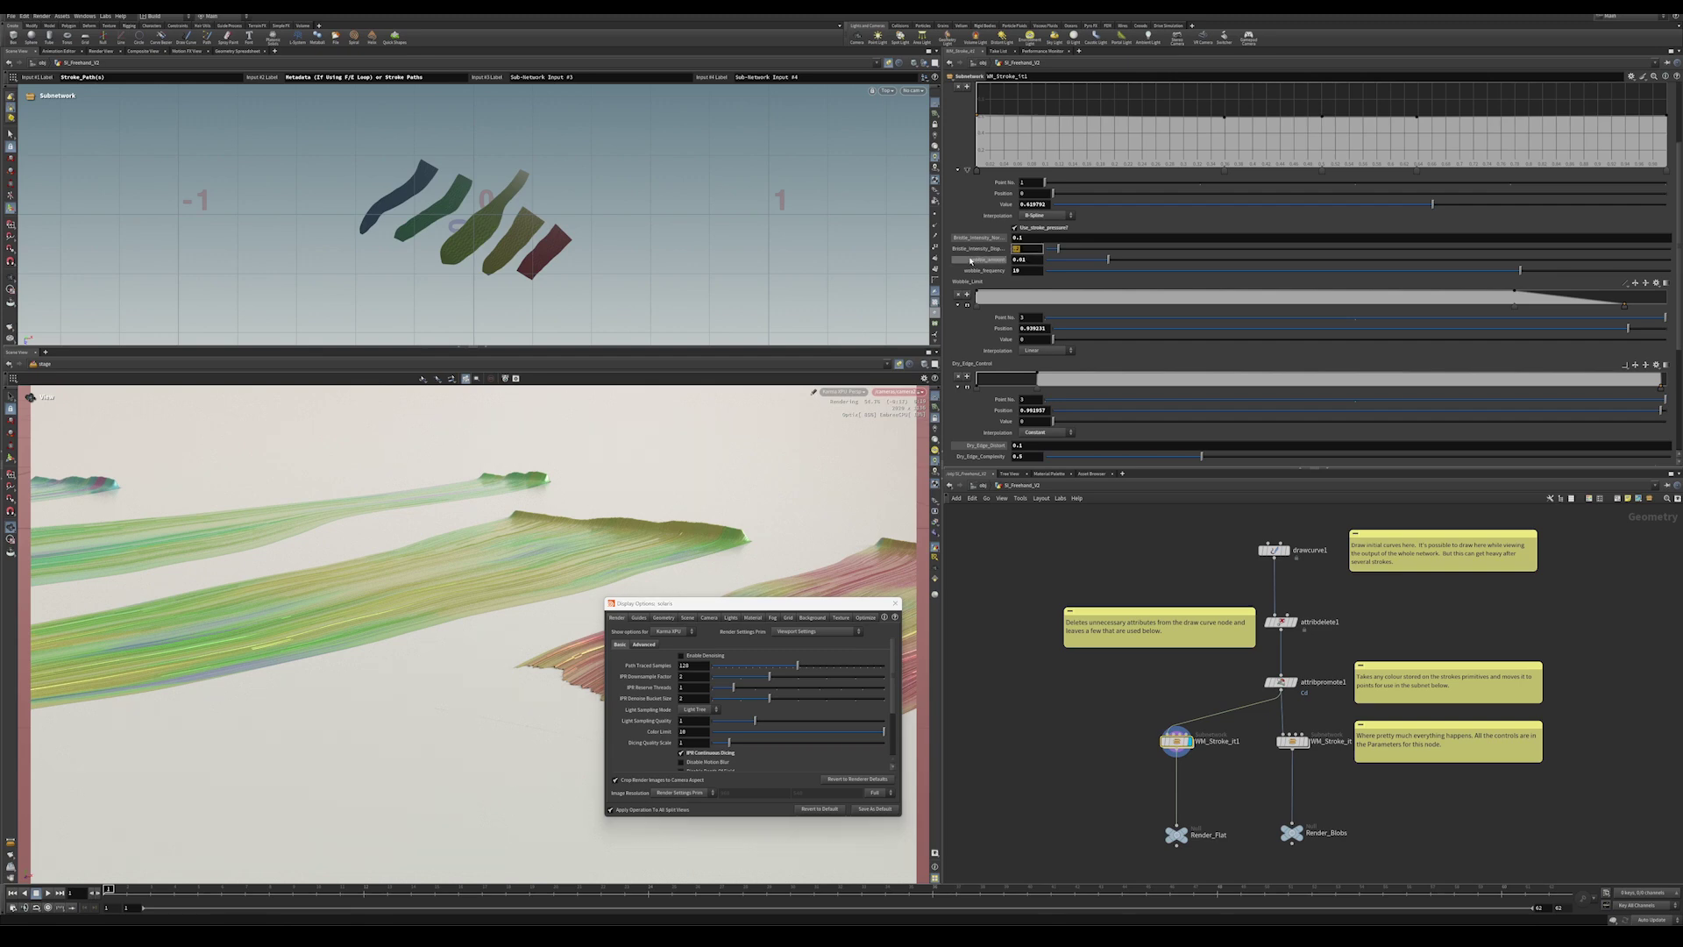
# Set the bristle displacement intensity to 0.05, and switch IPR Continuous Dicing off before closing the display options.
pyautogui.write('.05')
pyautogui.press('Return')
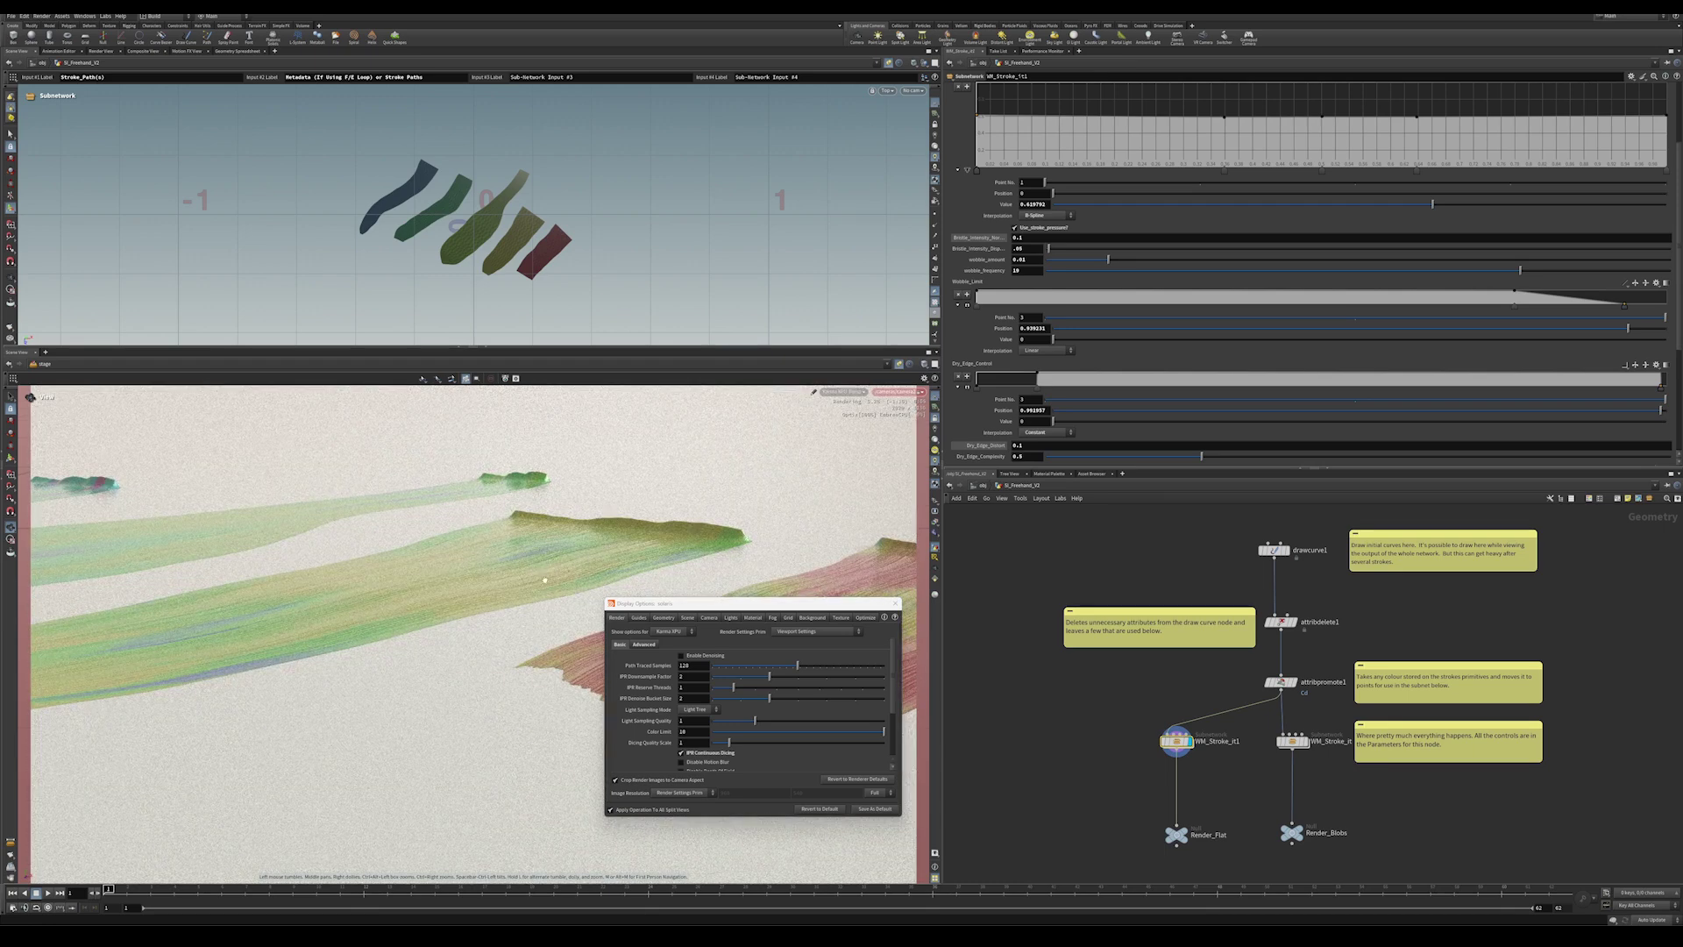
pyautogui.click(708, 754)
pyautogui.click(895, 603)
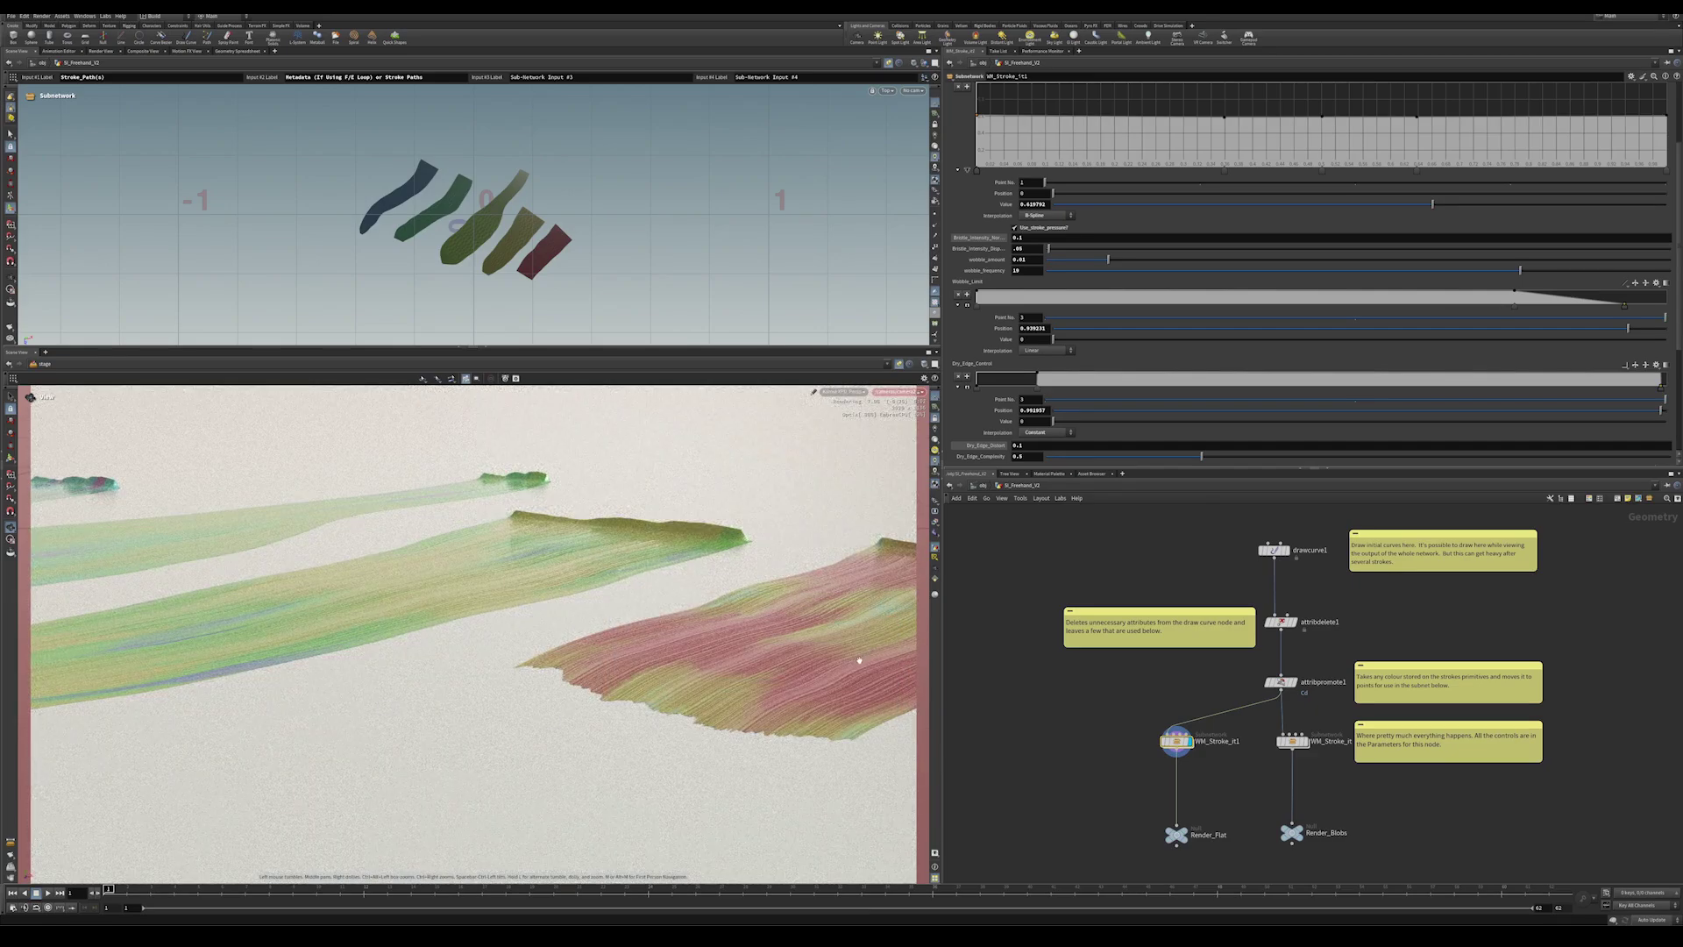
# Shift the step point of the Dry_Edge_Control ramp to a position of about 0.2, with all five strokes in view.
pyautogui.moveTo(576, 557); pyautogui.dragTo(605, 613)
pyautogui.moveTo(625, 531); pyautogui.dragTo(728, 544, button='right')
pyautogui.moveTo(728, 544); pyautogui.dragTo(792, 594, button='middle')
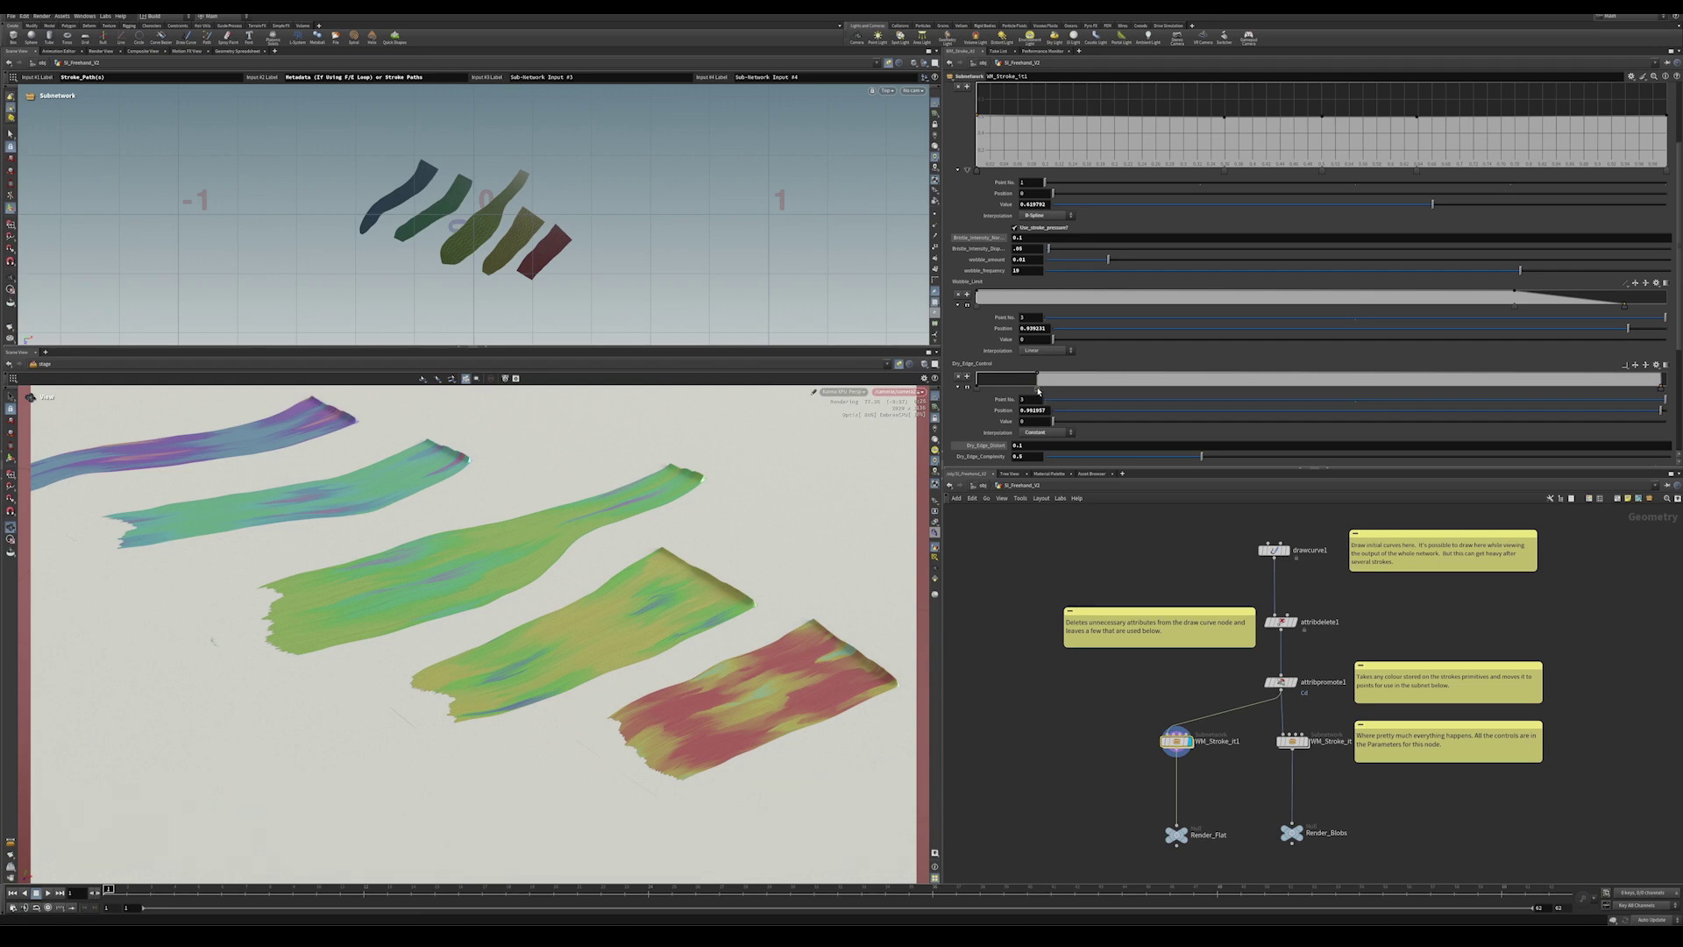
pyautogui.moveTo(1035, 391); pyautogui.dragTo(1112, 406)
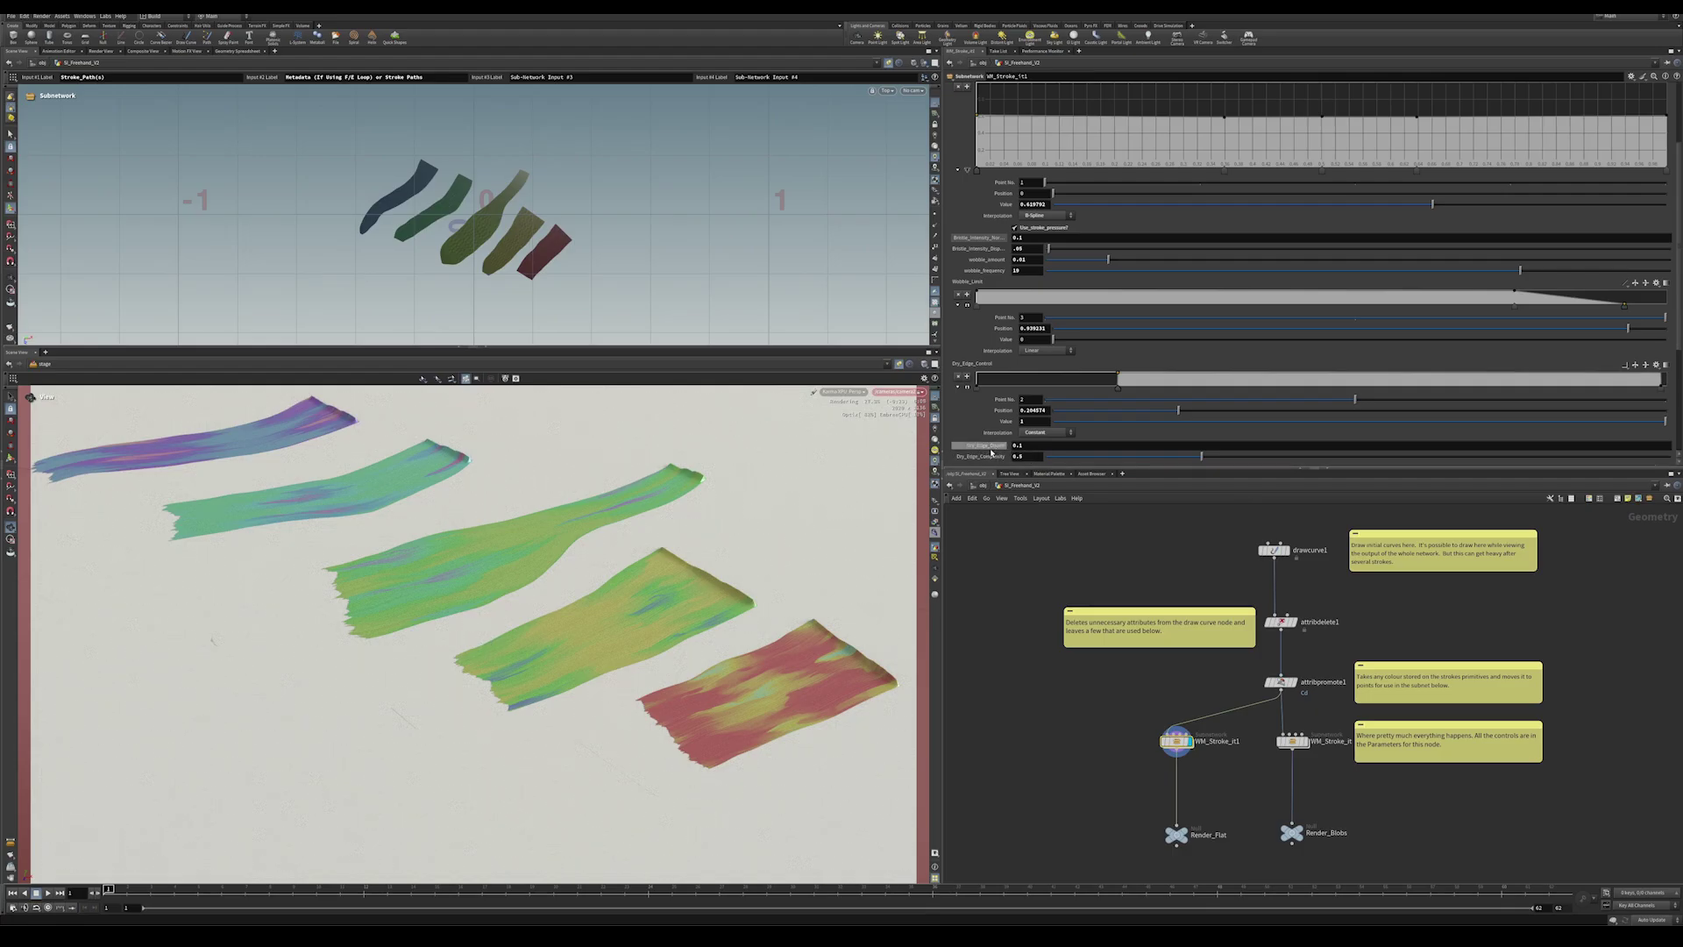
# Set Dry_Edge_Extent to 0.5 and inspect the frayed stroke ends up close.
pyautogui.click(1027, 445)
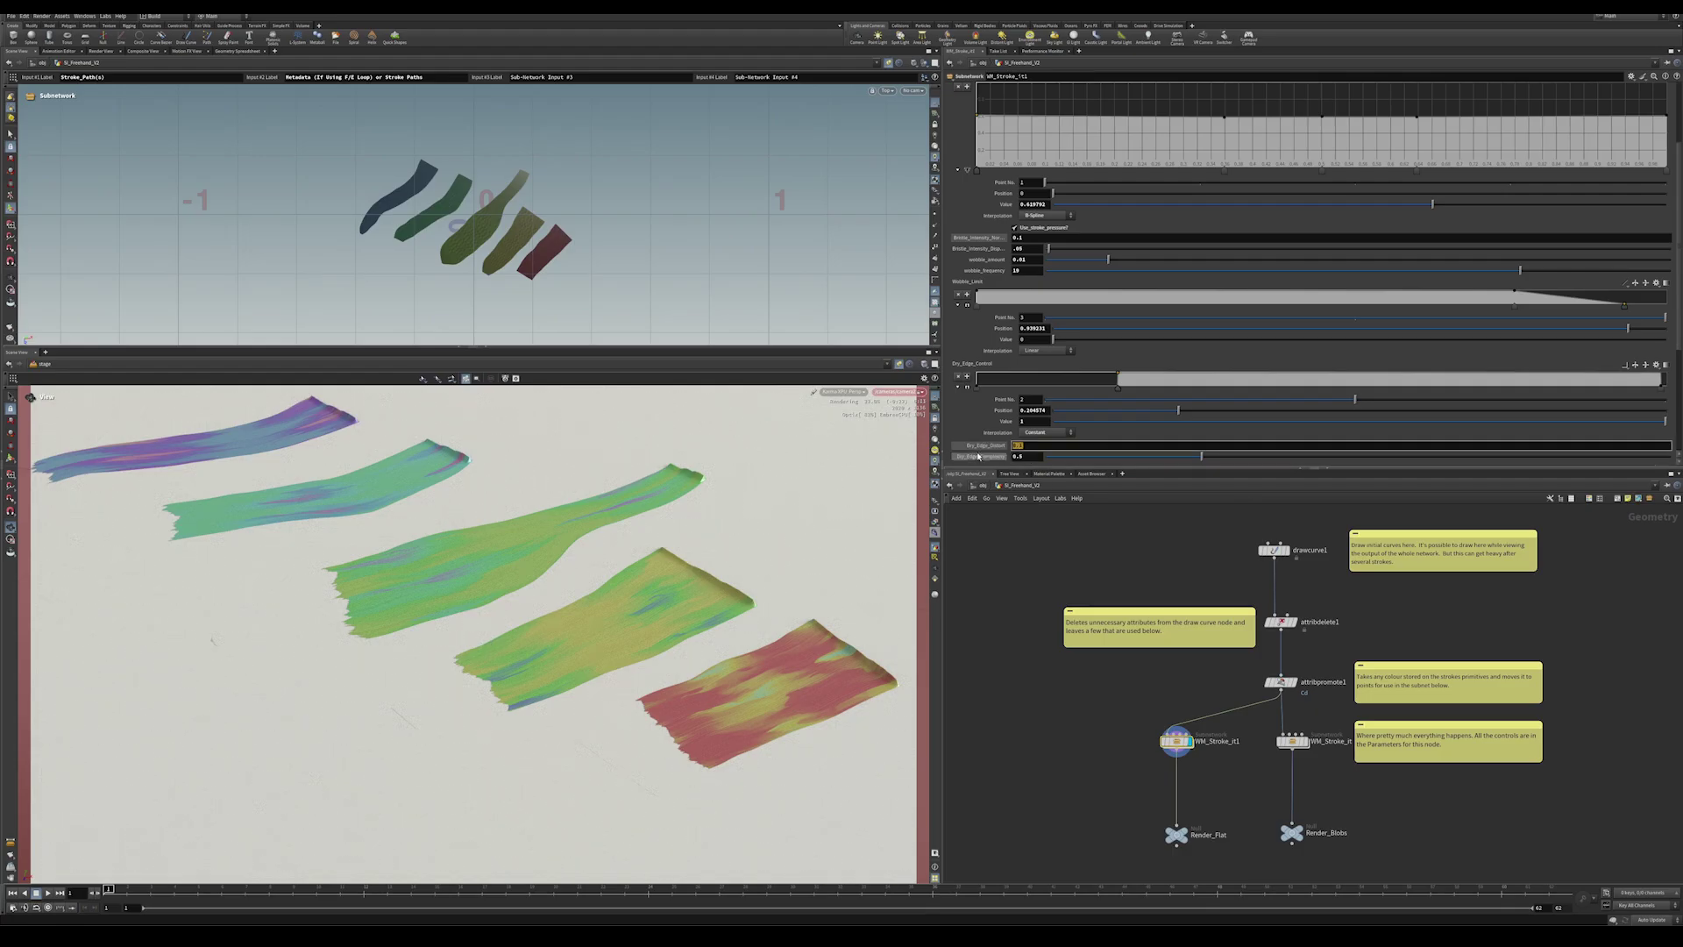
pyautogui.write('0.5')
pyautogui.press('Return')
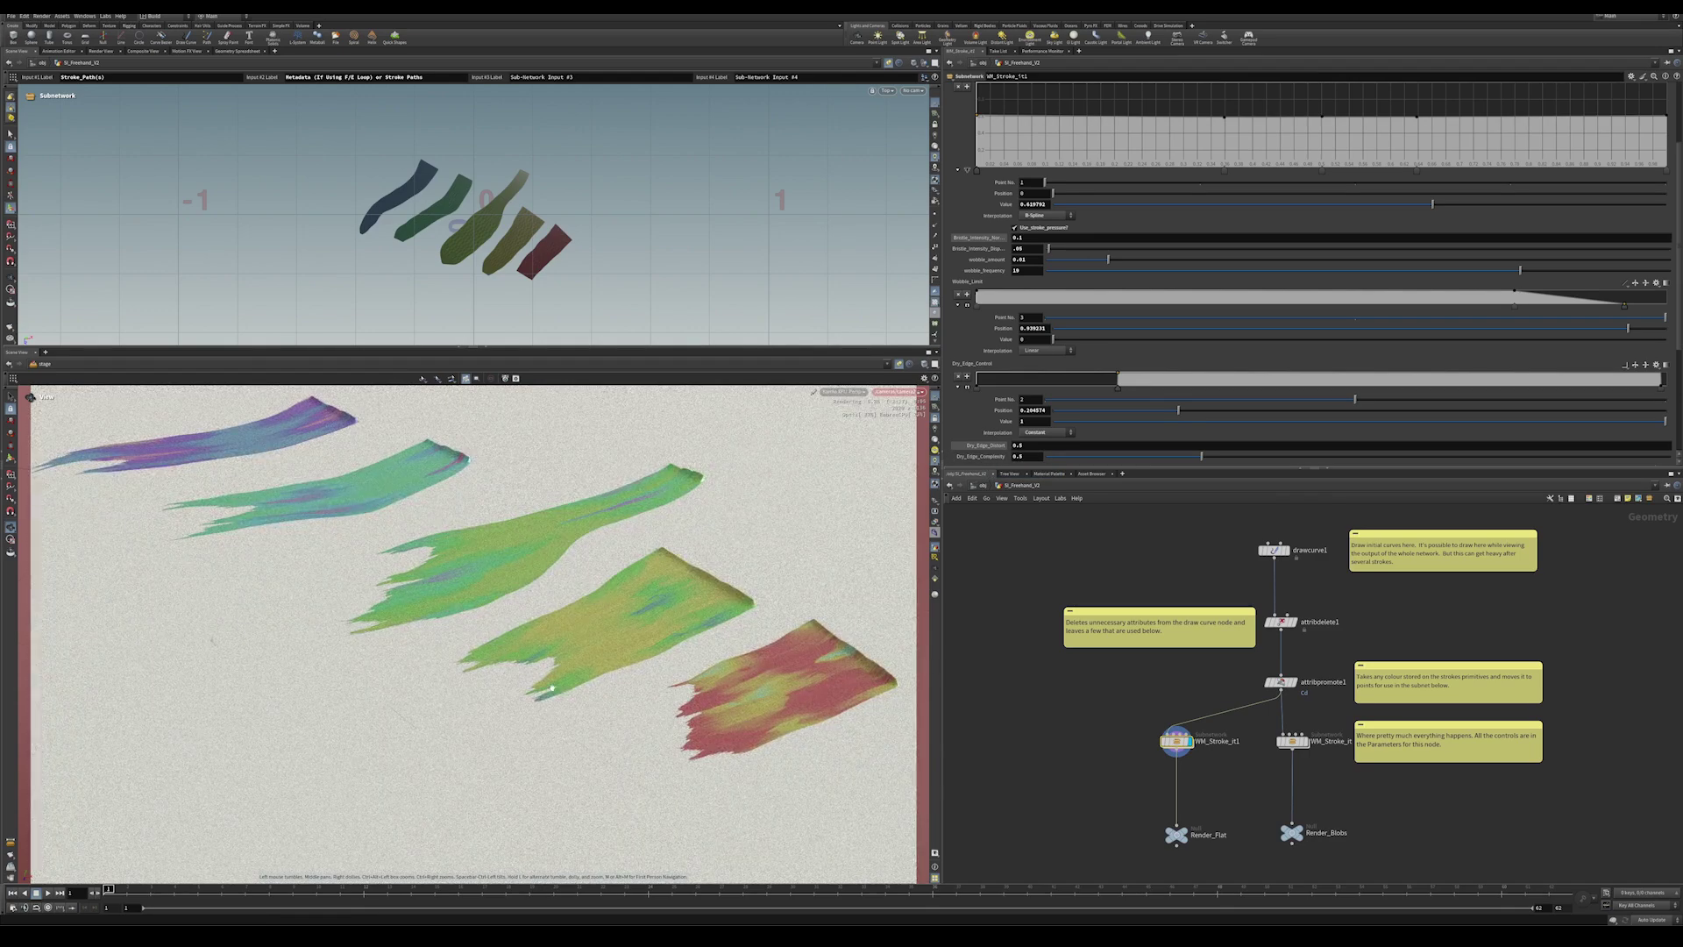
pyautogui.scroll(6, 529, 664)
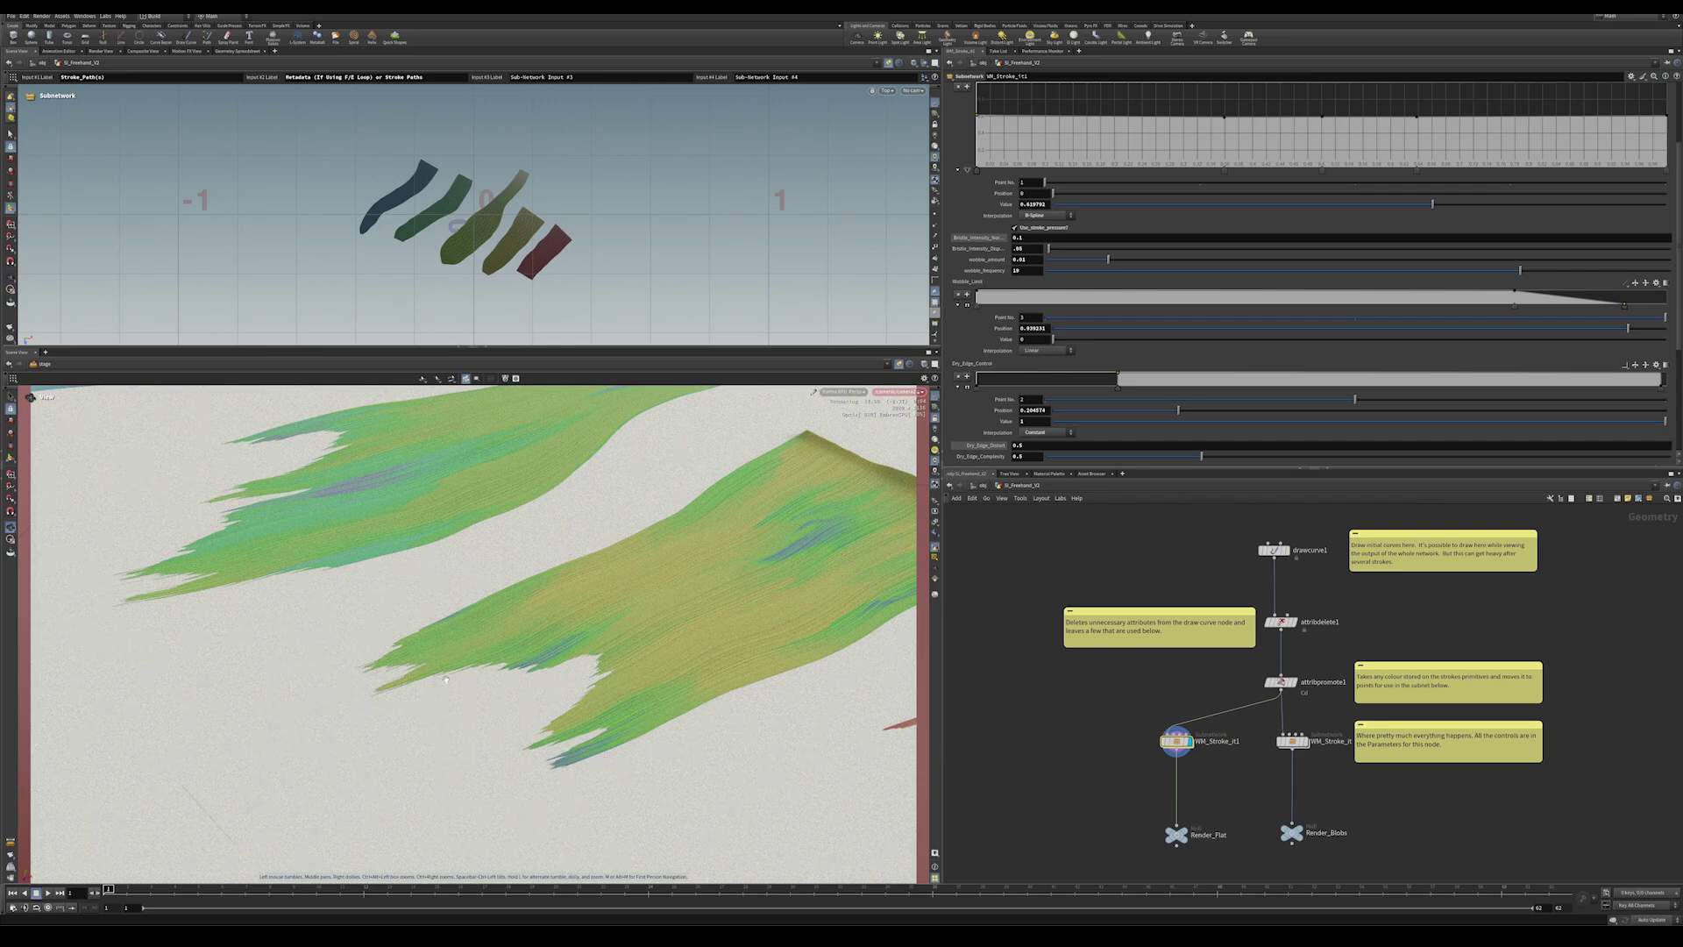
# Increase Dry_Edge_Extent to 1 and compare the dry edges across the strokes.
pyautogui.click(1032, 445)
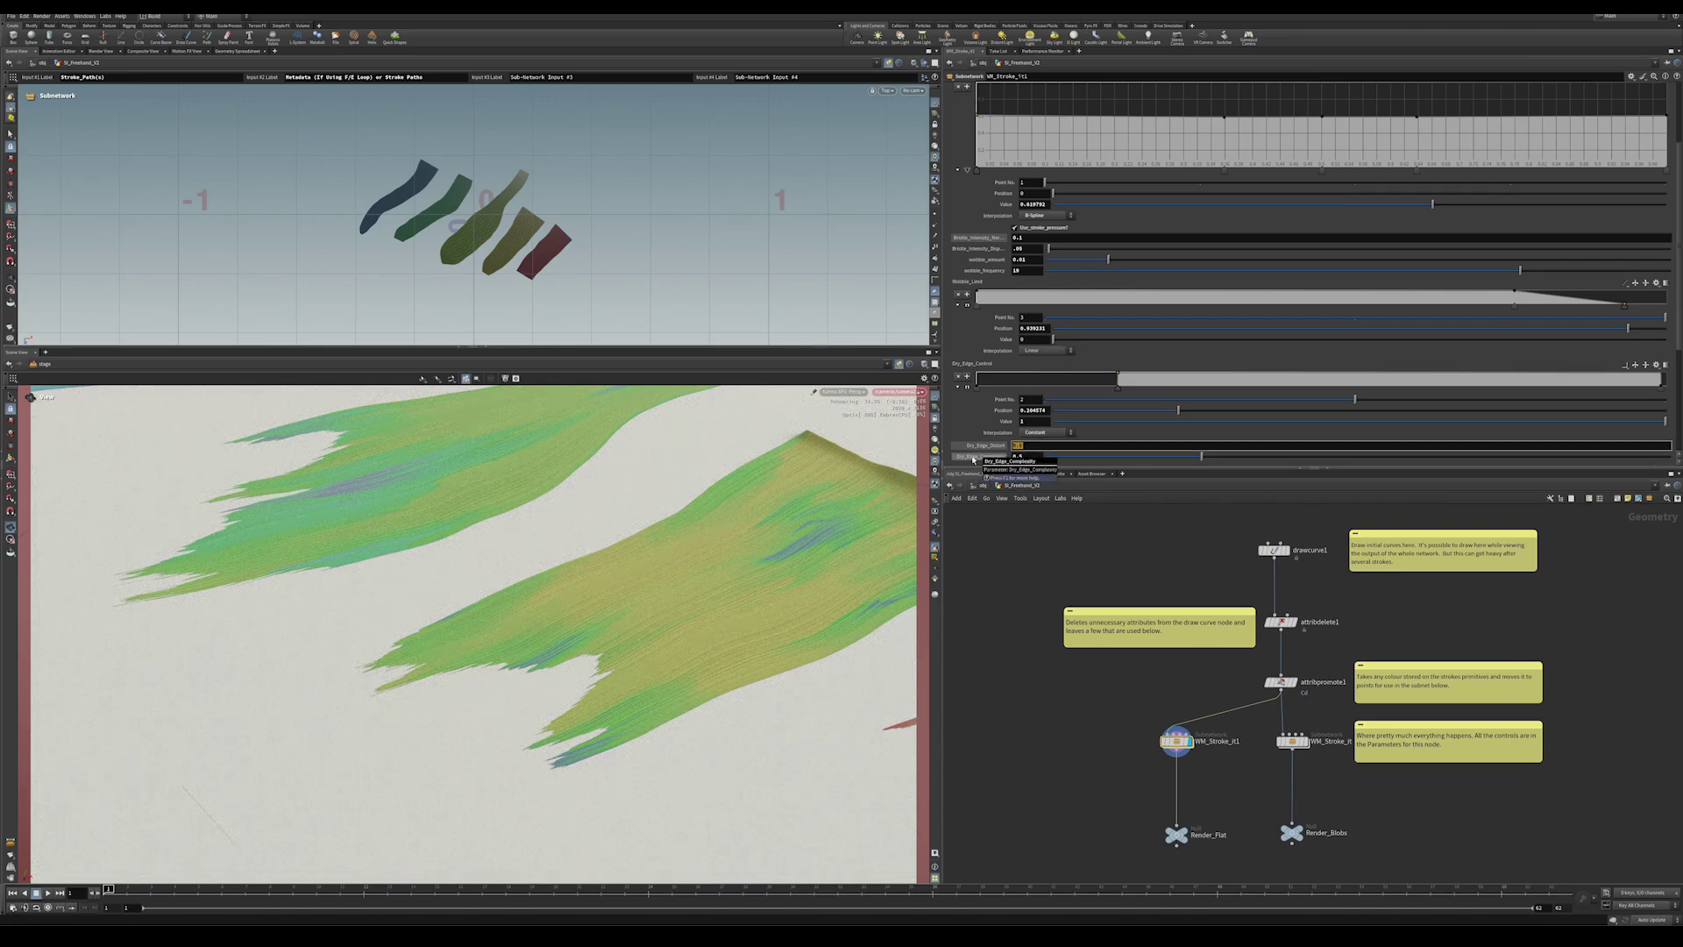
pyautogui.write('1')
pyautogui.press('Return')
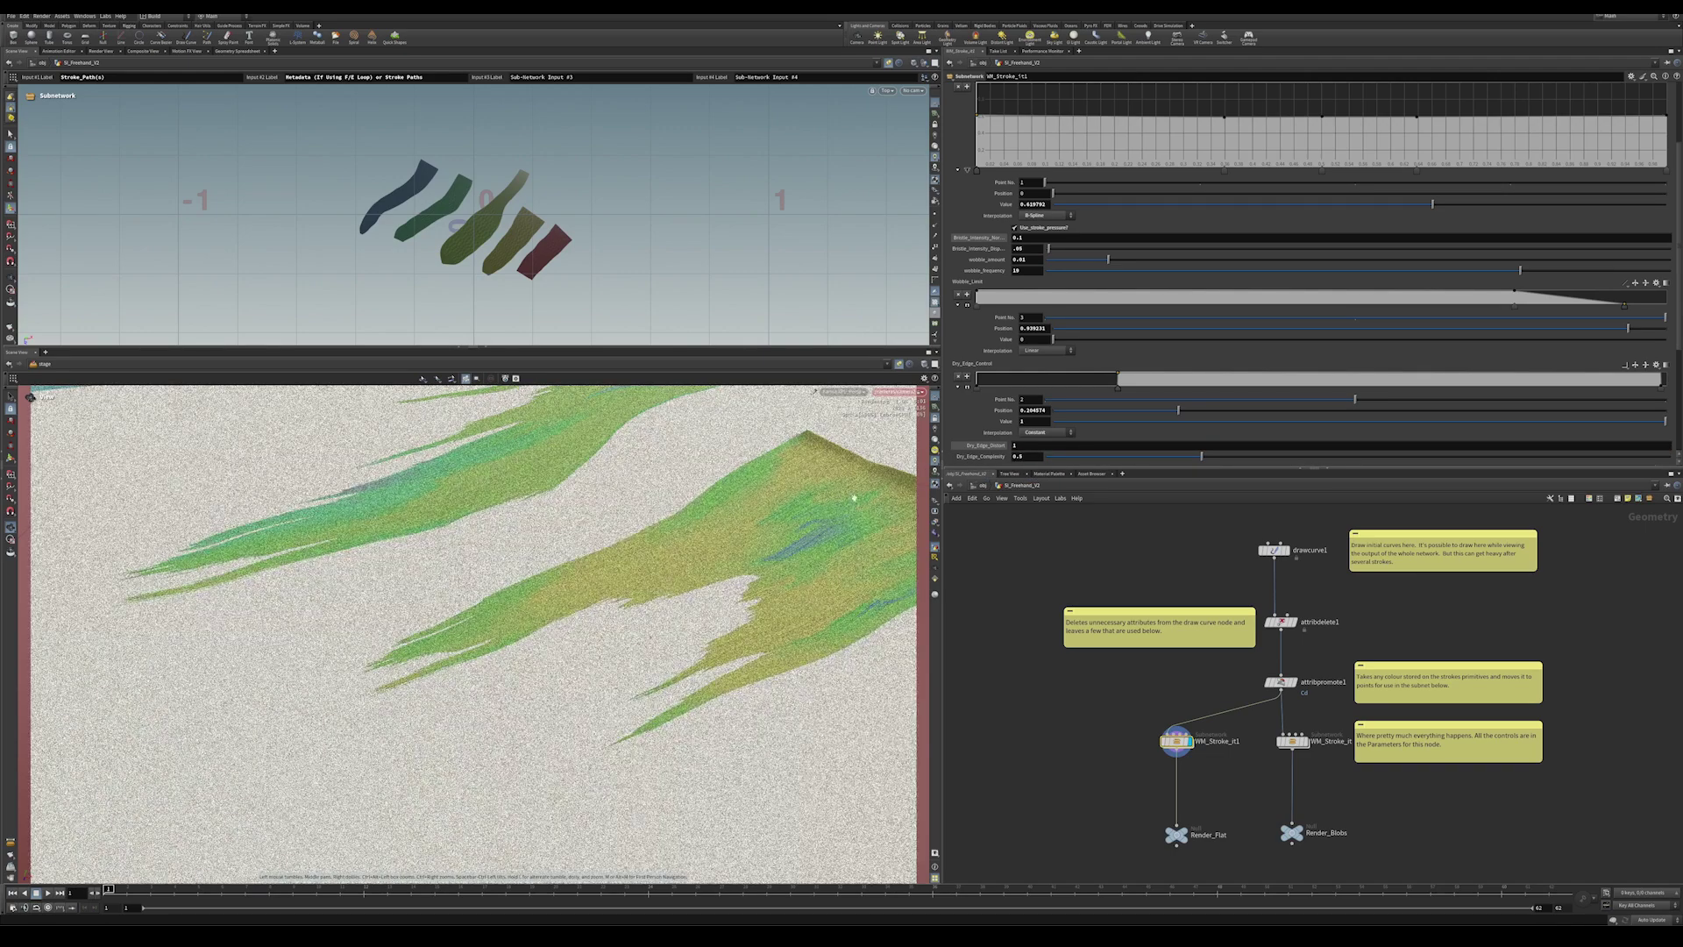
pyautogui.scroll(-5, 801, 515)
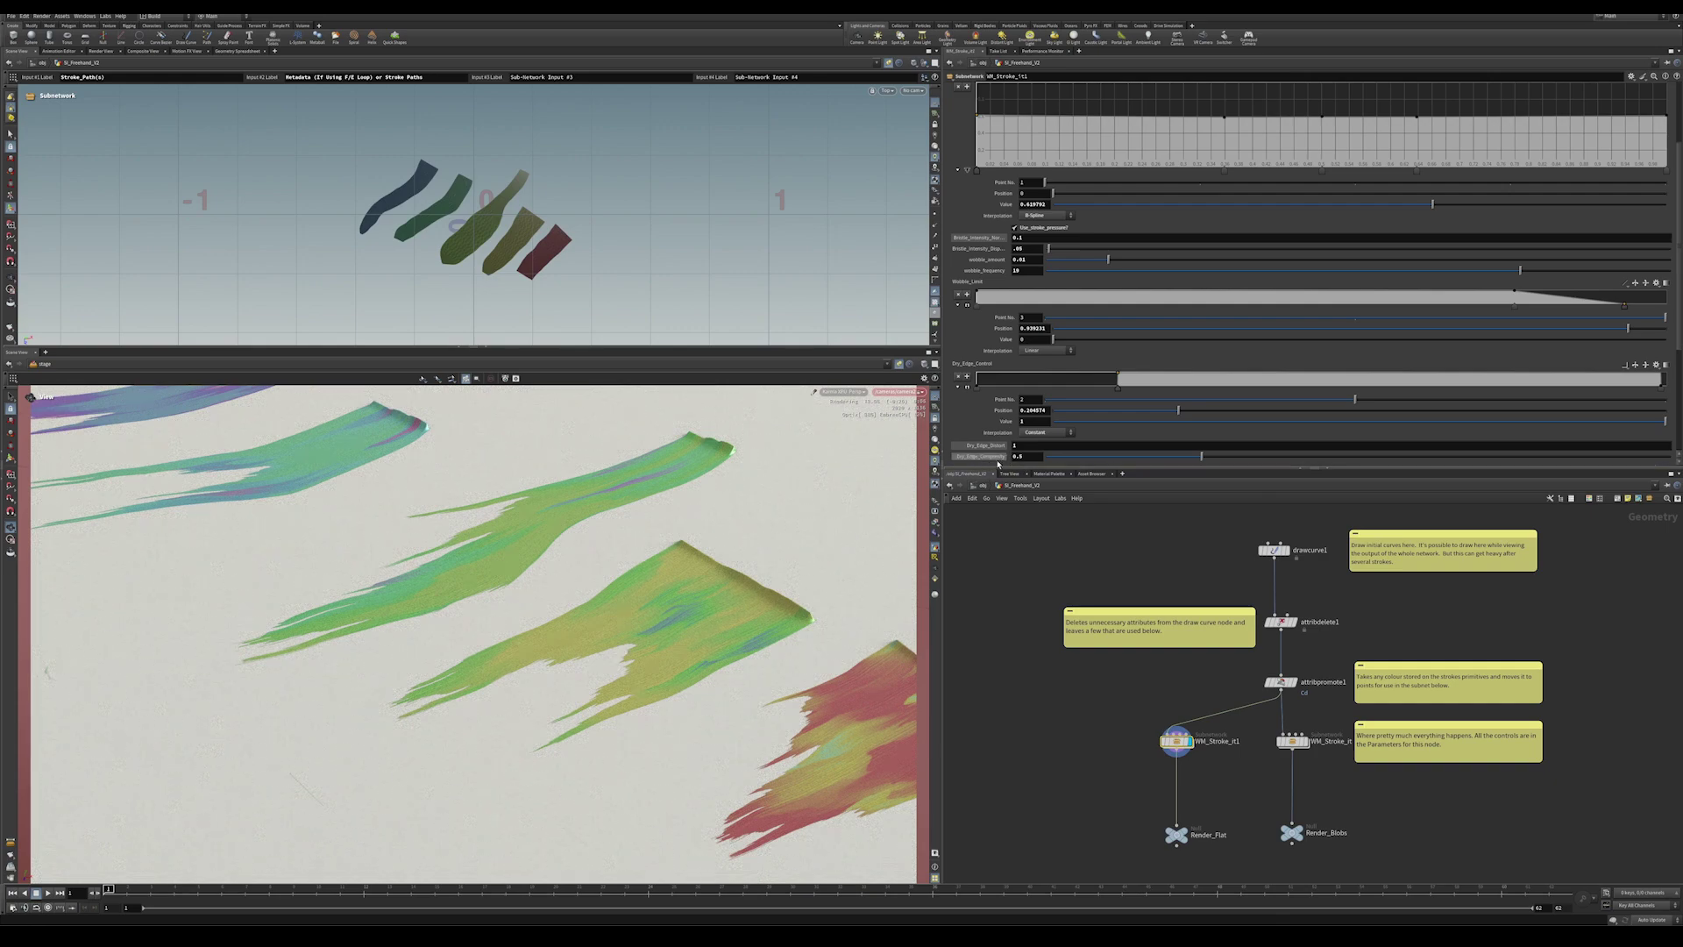
# Set Dry_Edge_Complexity to 0.1 and Dry_Edge_Extent to 0.1, and examine the ragged end of the yellow-green stroke.
pyautogui.moveTo(1027, 456); pyautogui.dragTo(1010, 456)
pyautogui.write('.1')
pyautogui.press('Return')
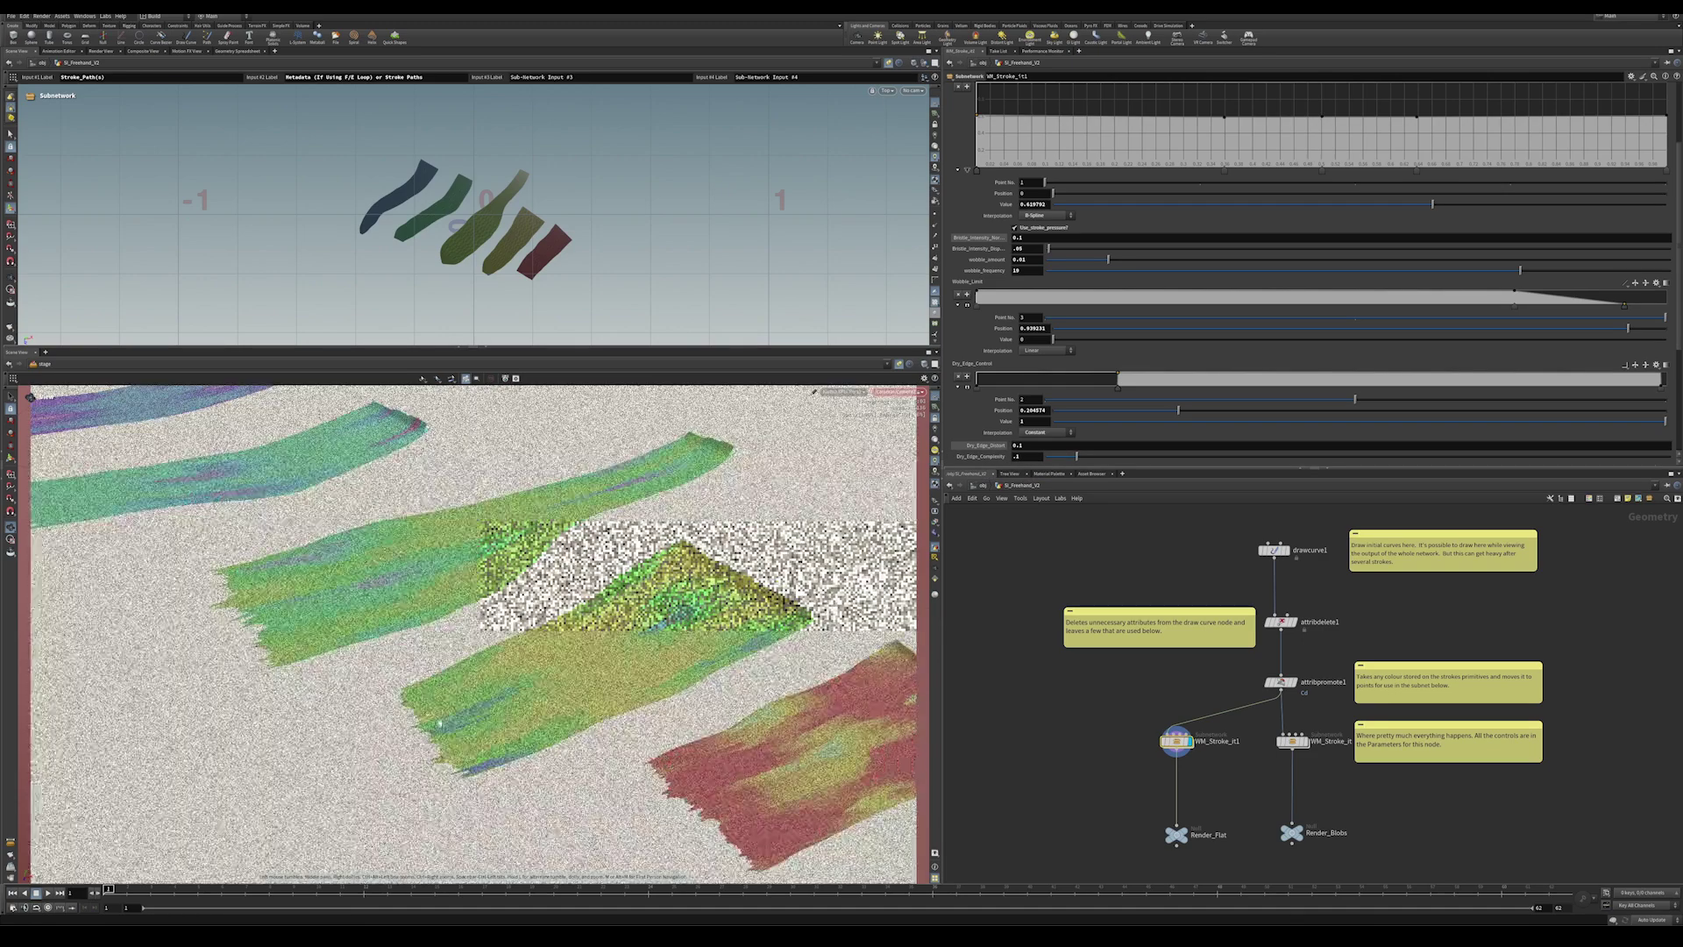
pyautogui.moveTo(428, 717); pyautogui.dragTo(575, 649, button='right')
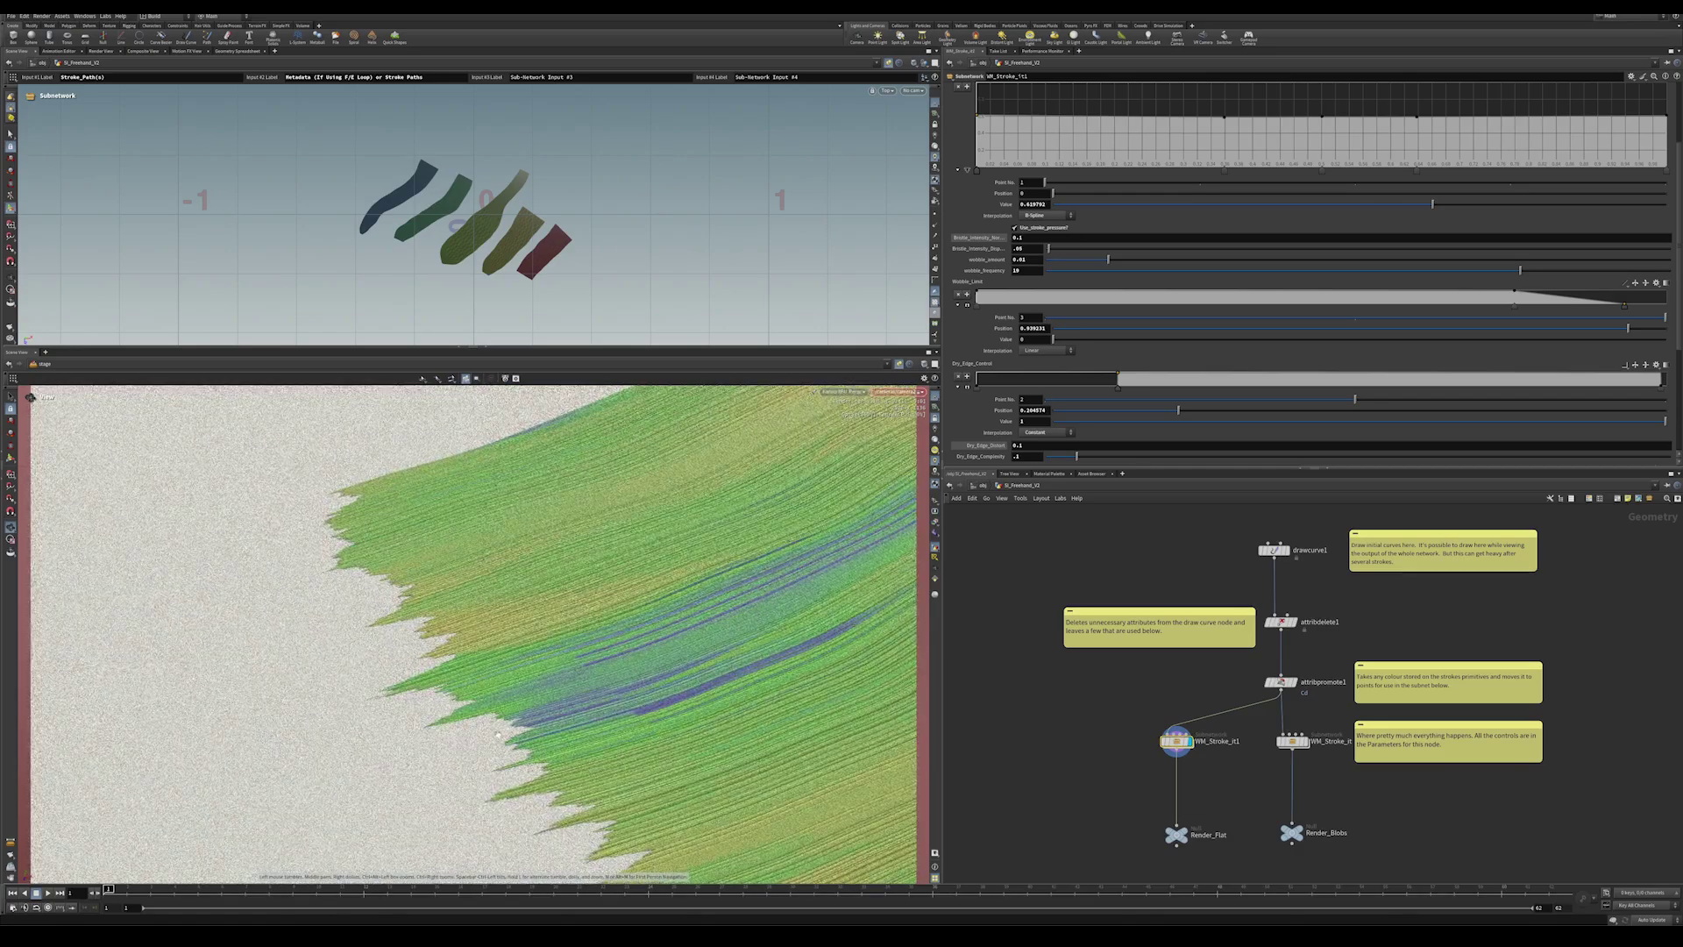
# Reduce Dry_Edge_Extent to 0.02 and check the stroke's end in the render.
pyautogui.click(1028, 448)
pyautogui.write('0.02')
pyautogui.press('Return')
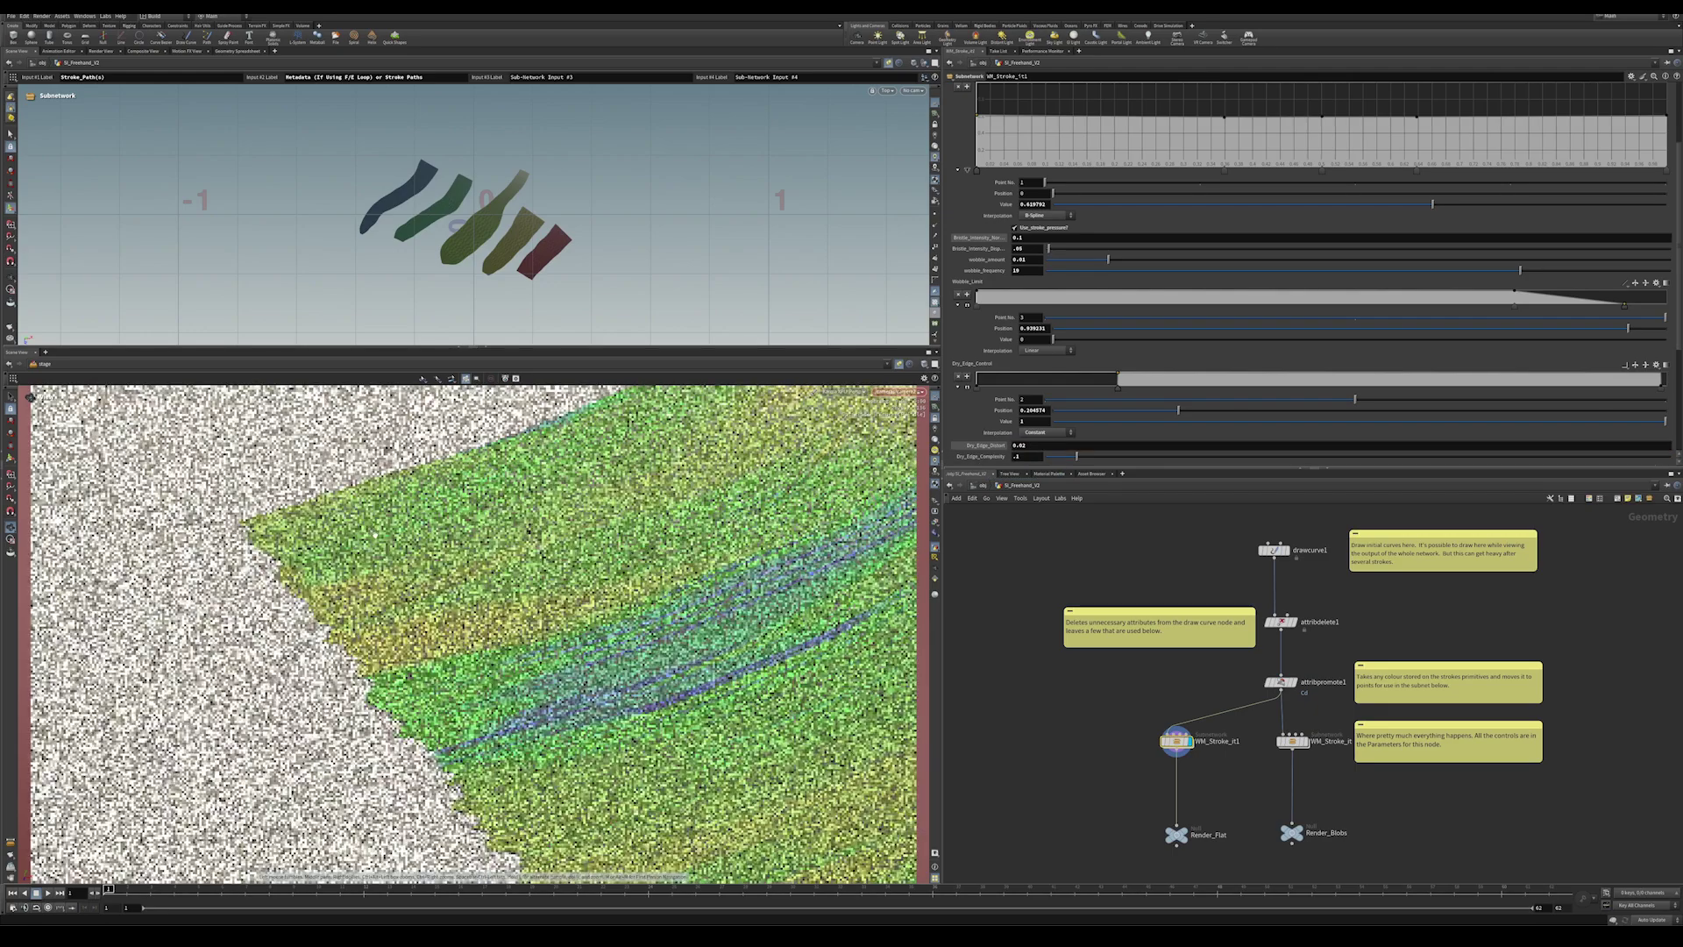
pyautogui.scroll(-5, 470, 636)
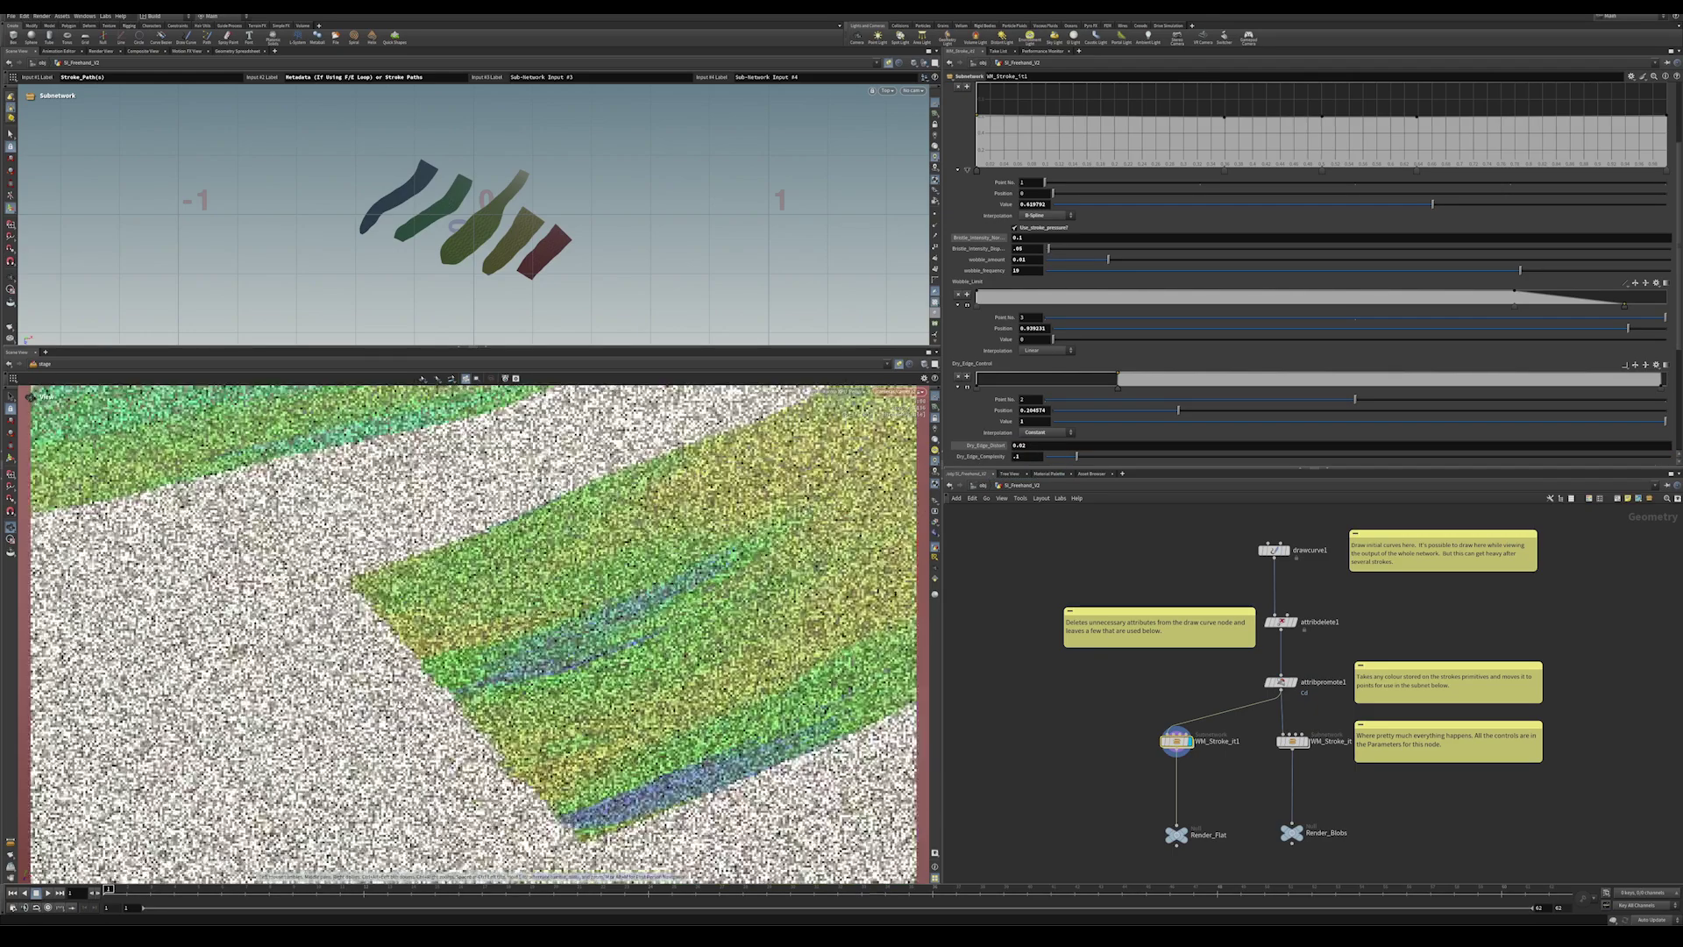
# Set Dry_Edge_Distort to 0.5 and check the frayed ends across the flat strokes.
pyautogui.scroll(3, 403, 619)
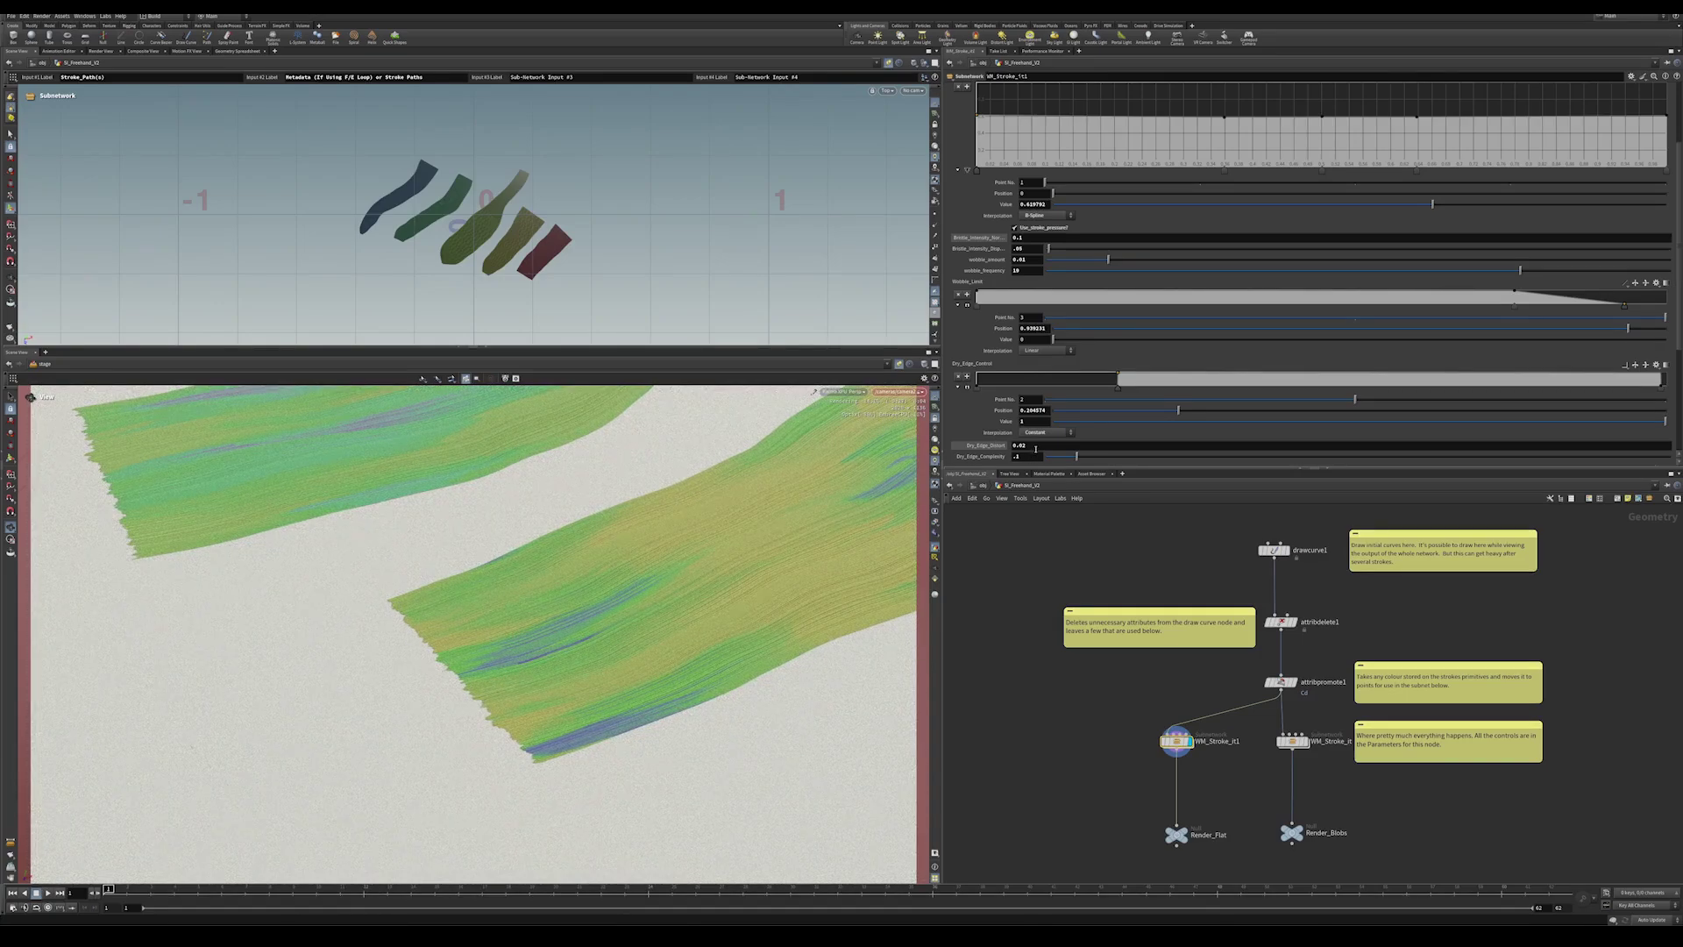
pyautogui.click(1020, 446)
pyautogui.write('0.5')
pyautogui.press('Return')
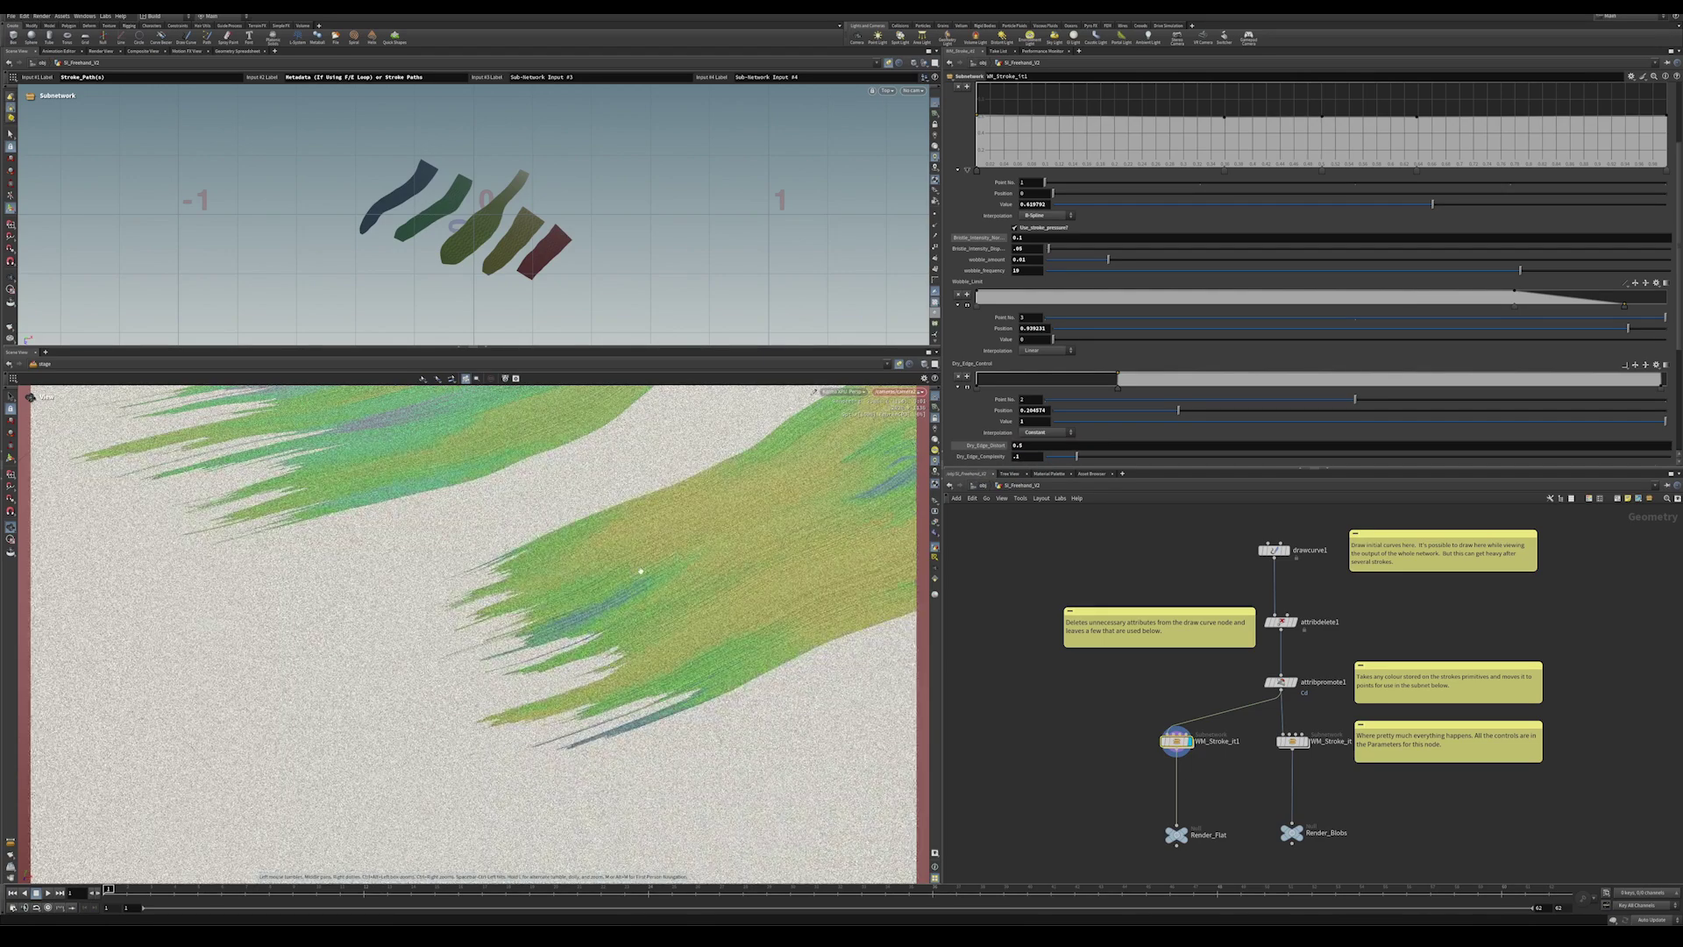
pyautogui.scroll(-4, 646, 570)
pyautogui.moveTo(646, 571); pyautogui.dragTo(502, 614)
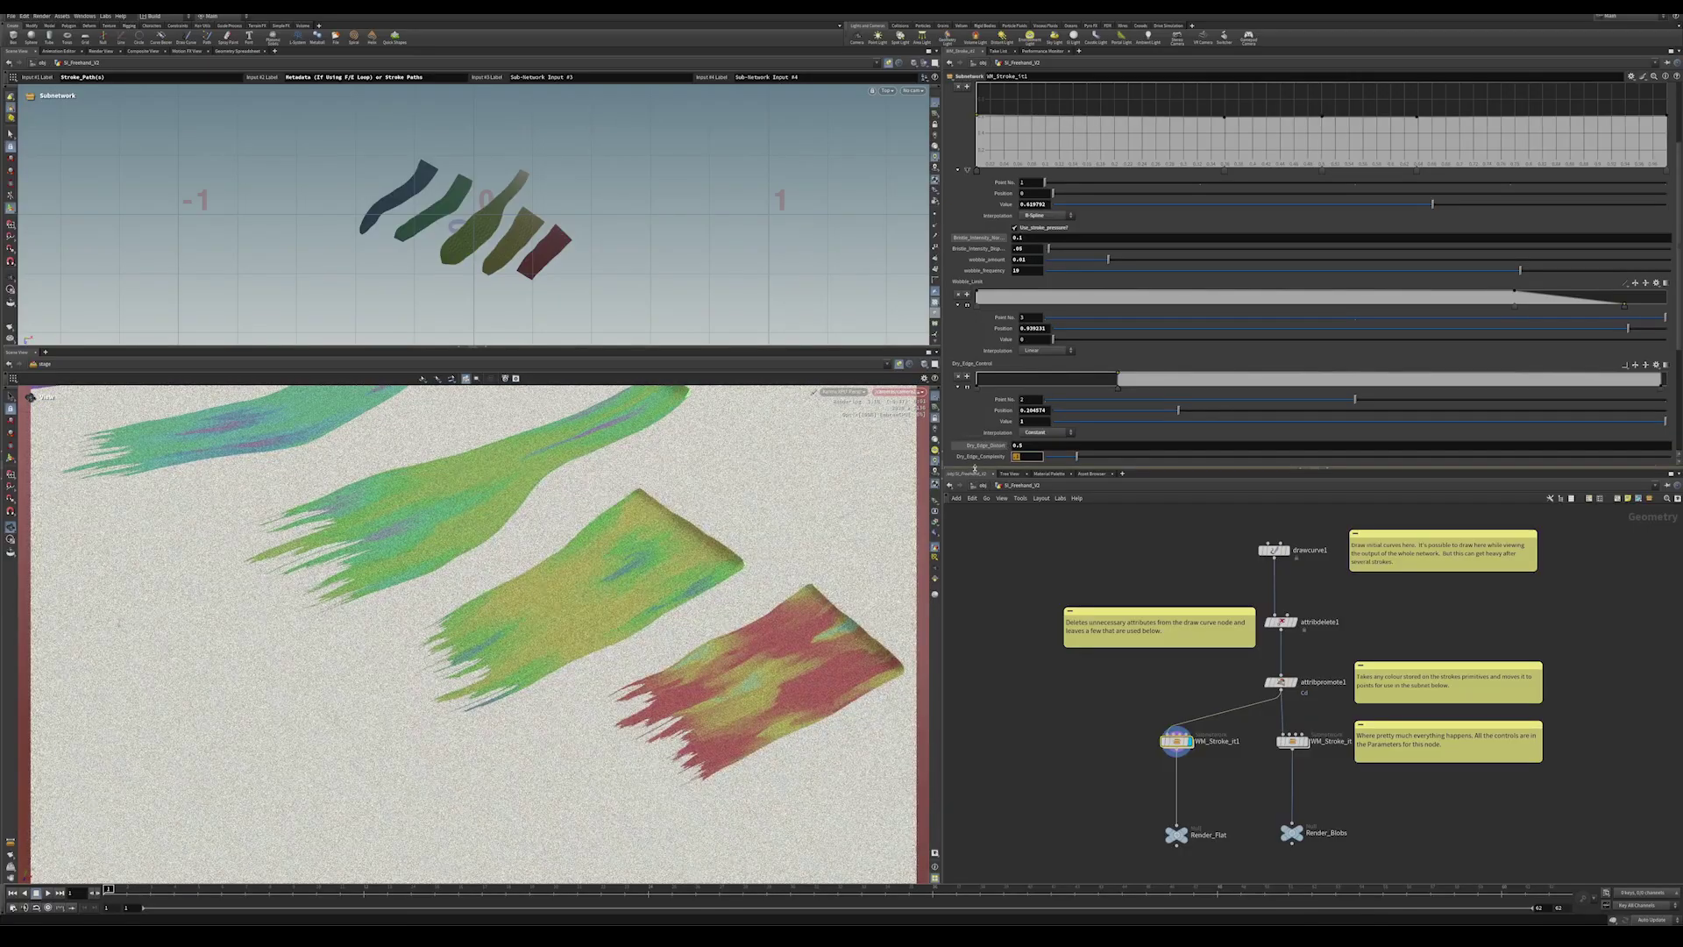
# Set Dry_Edge_Complexity to .5 for the flat strokes.
pyautogui.write('.5')
pyautogui.press('Return')
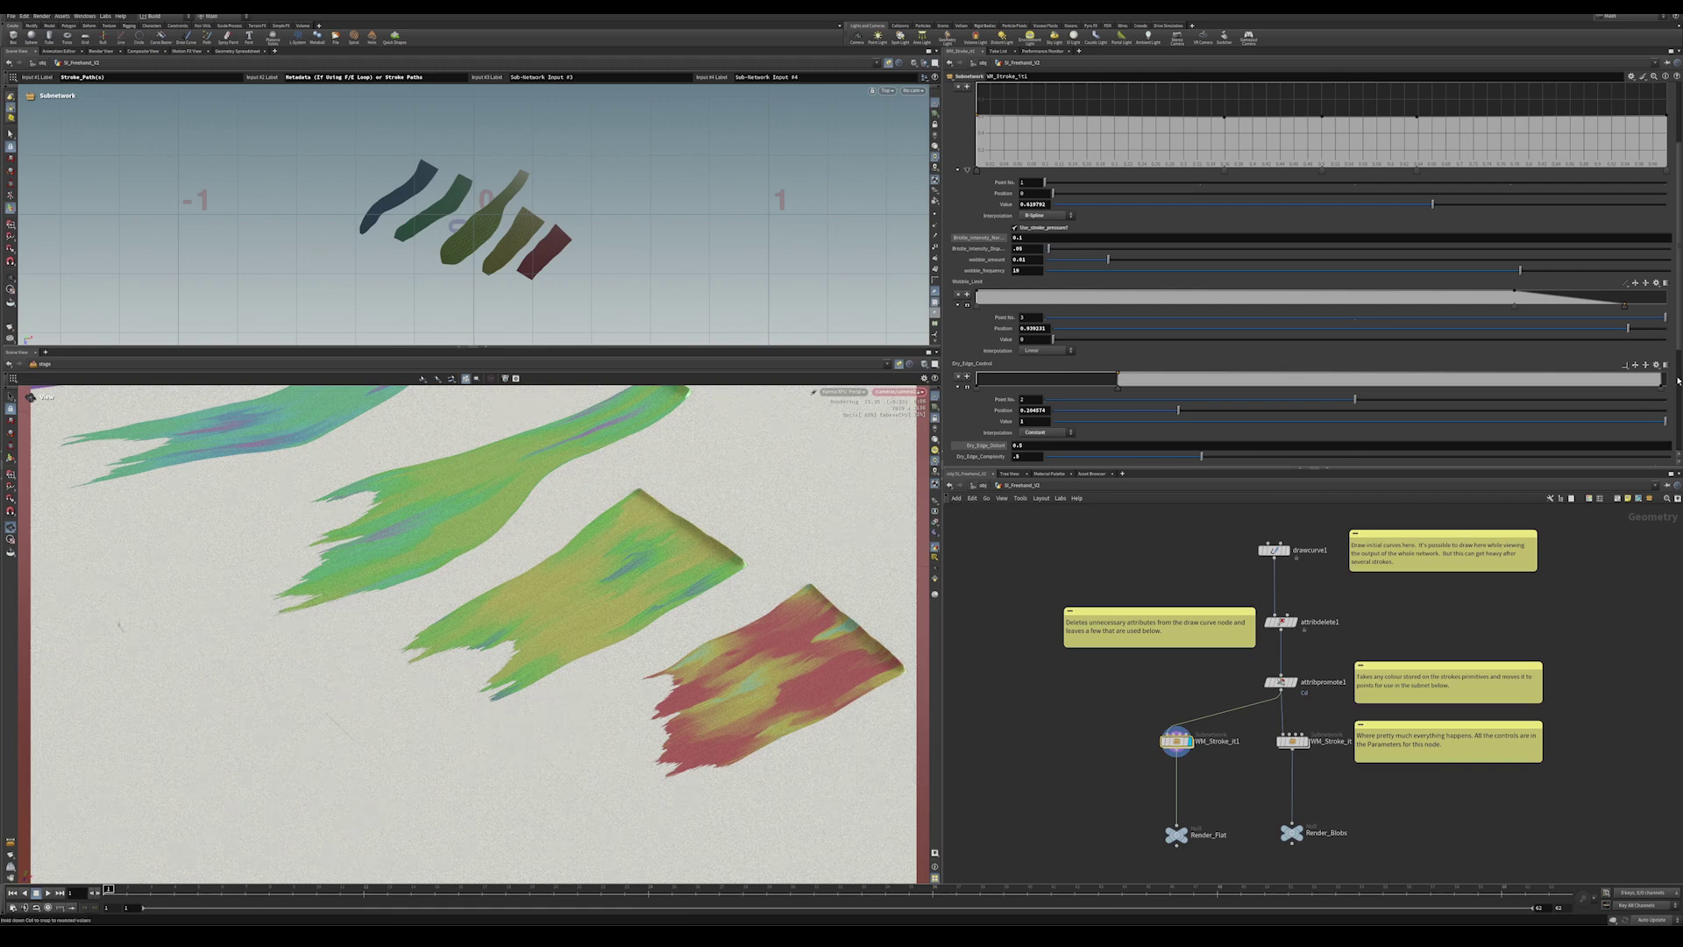
pyautogui.scroll(-2, 1681, 369)
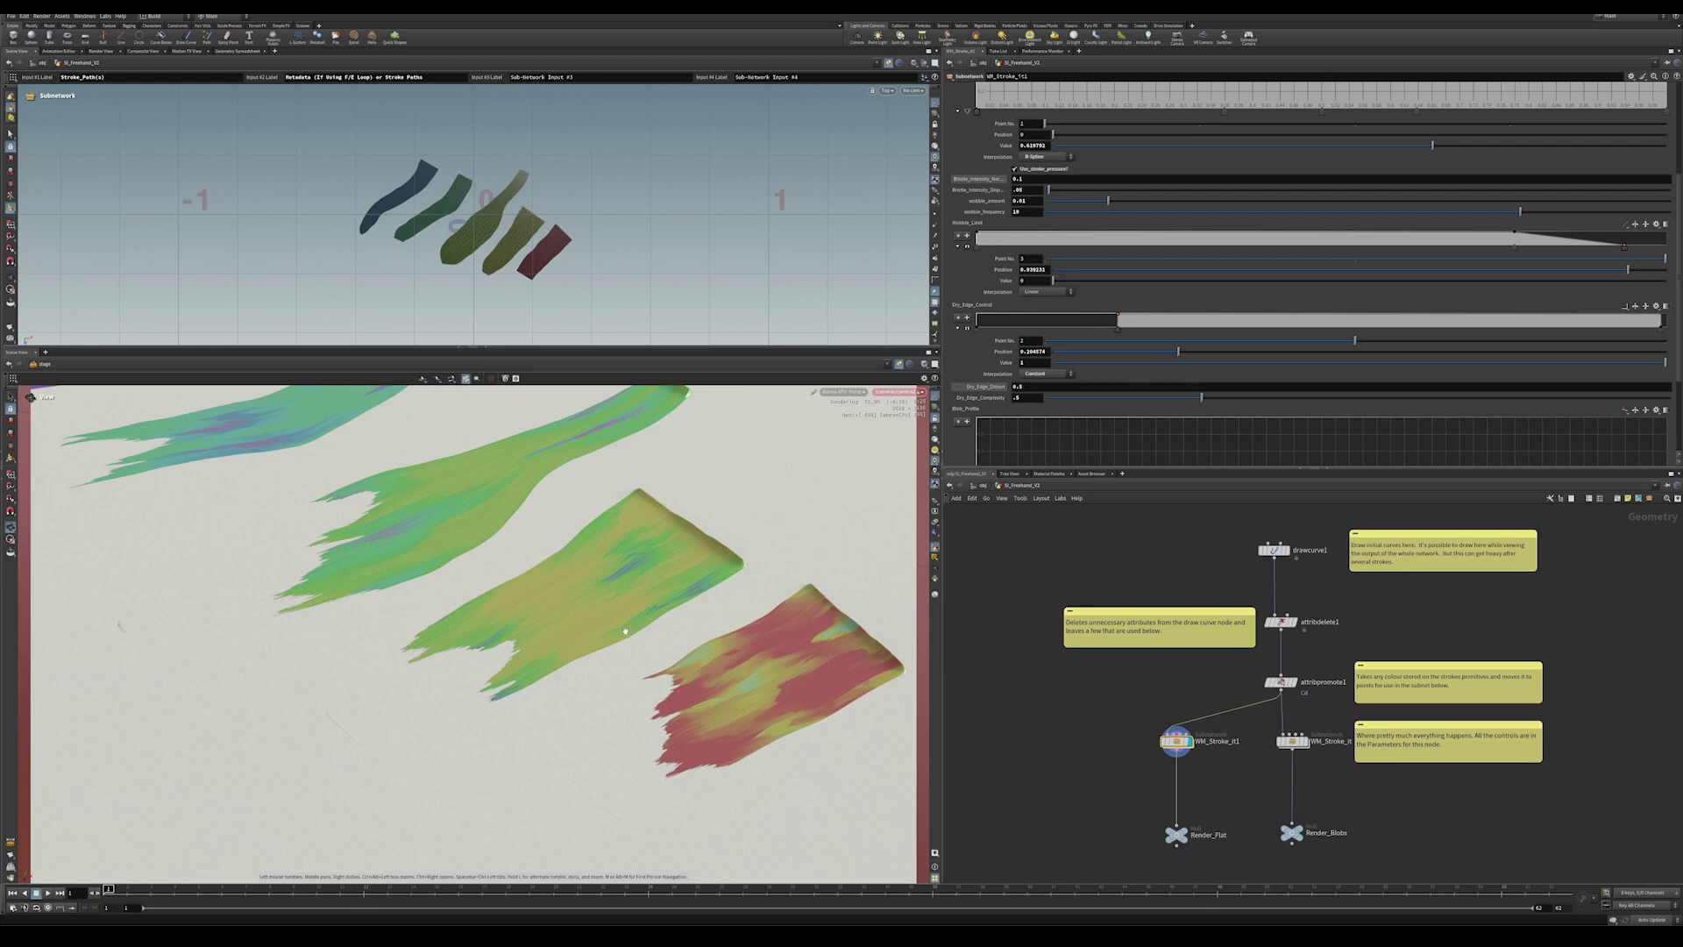
# In the stage network, set switch1's selected input to 1 to render the Freehand_Blobs strokes.
pyautogui.moveTo(1346, 806); pyautogui.dragTo(1315, 804, button='middle')
pyautogui.click(1302, 801)
pyautogui.moveTo(1302, 801); pyautogui.dragTo(1300, 767, button='middle')
pyautogui.press('2')
pyautogui.scroll(4, 1300, 767)
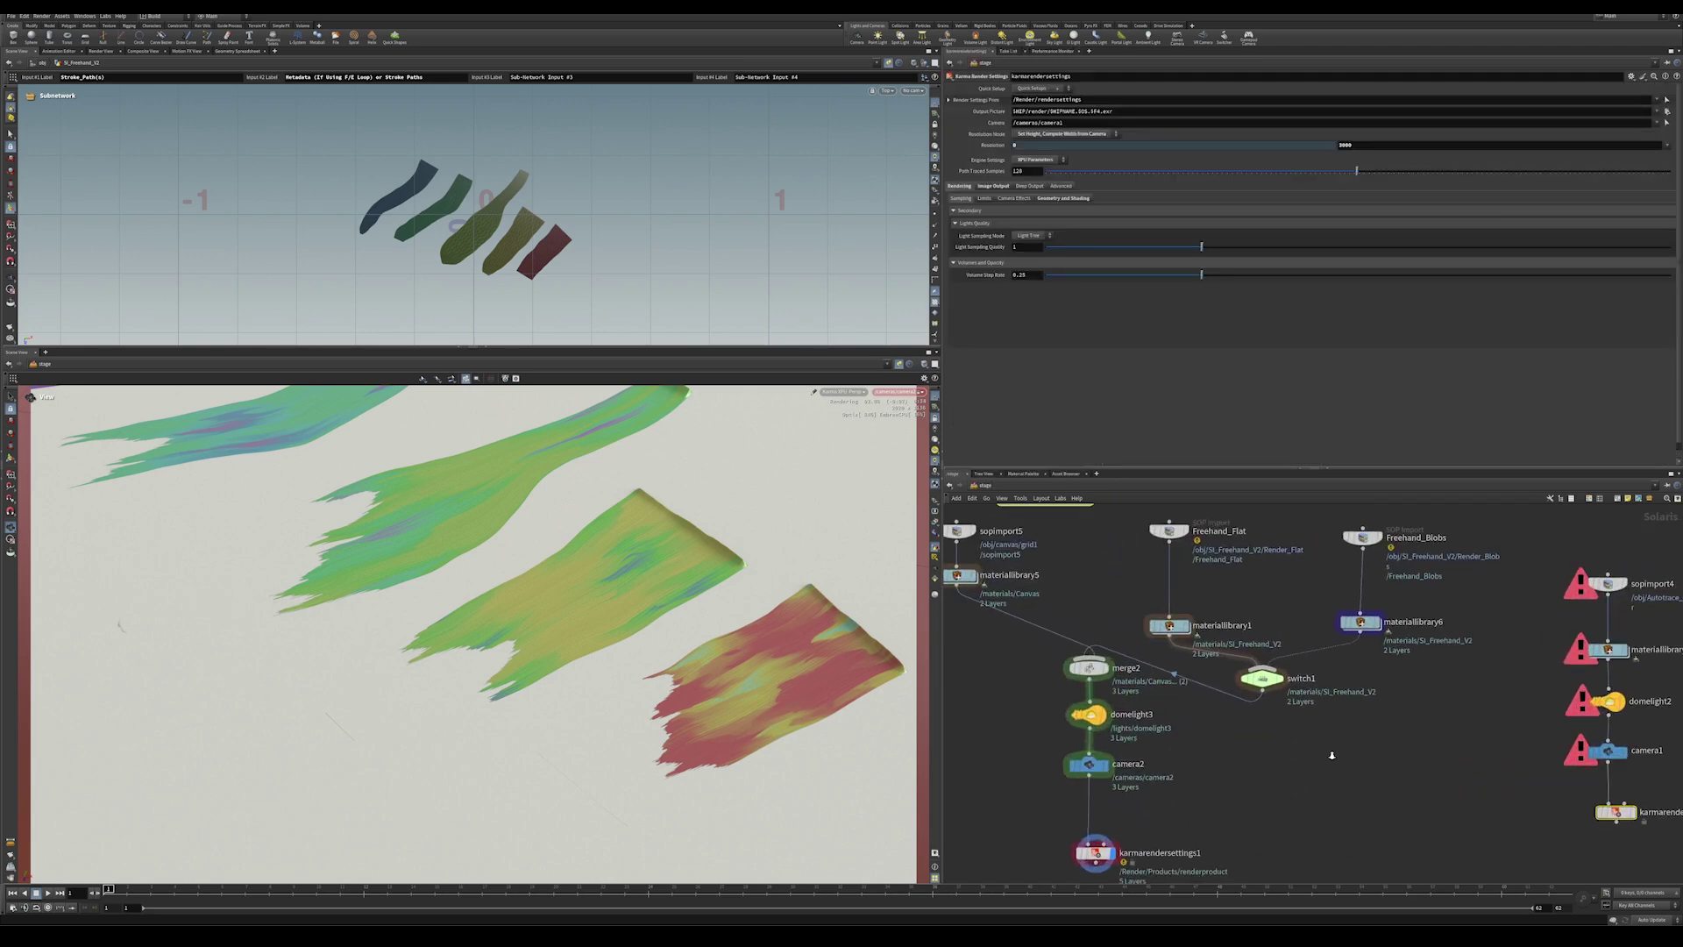
pyautogui.click(1260, 678)
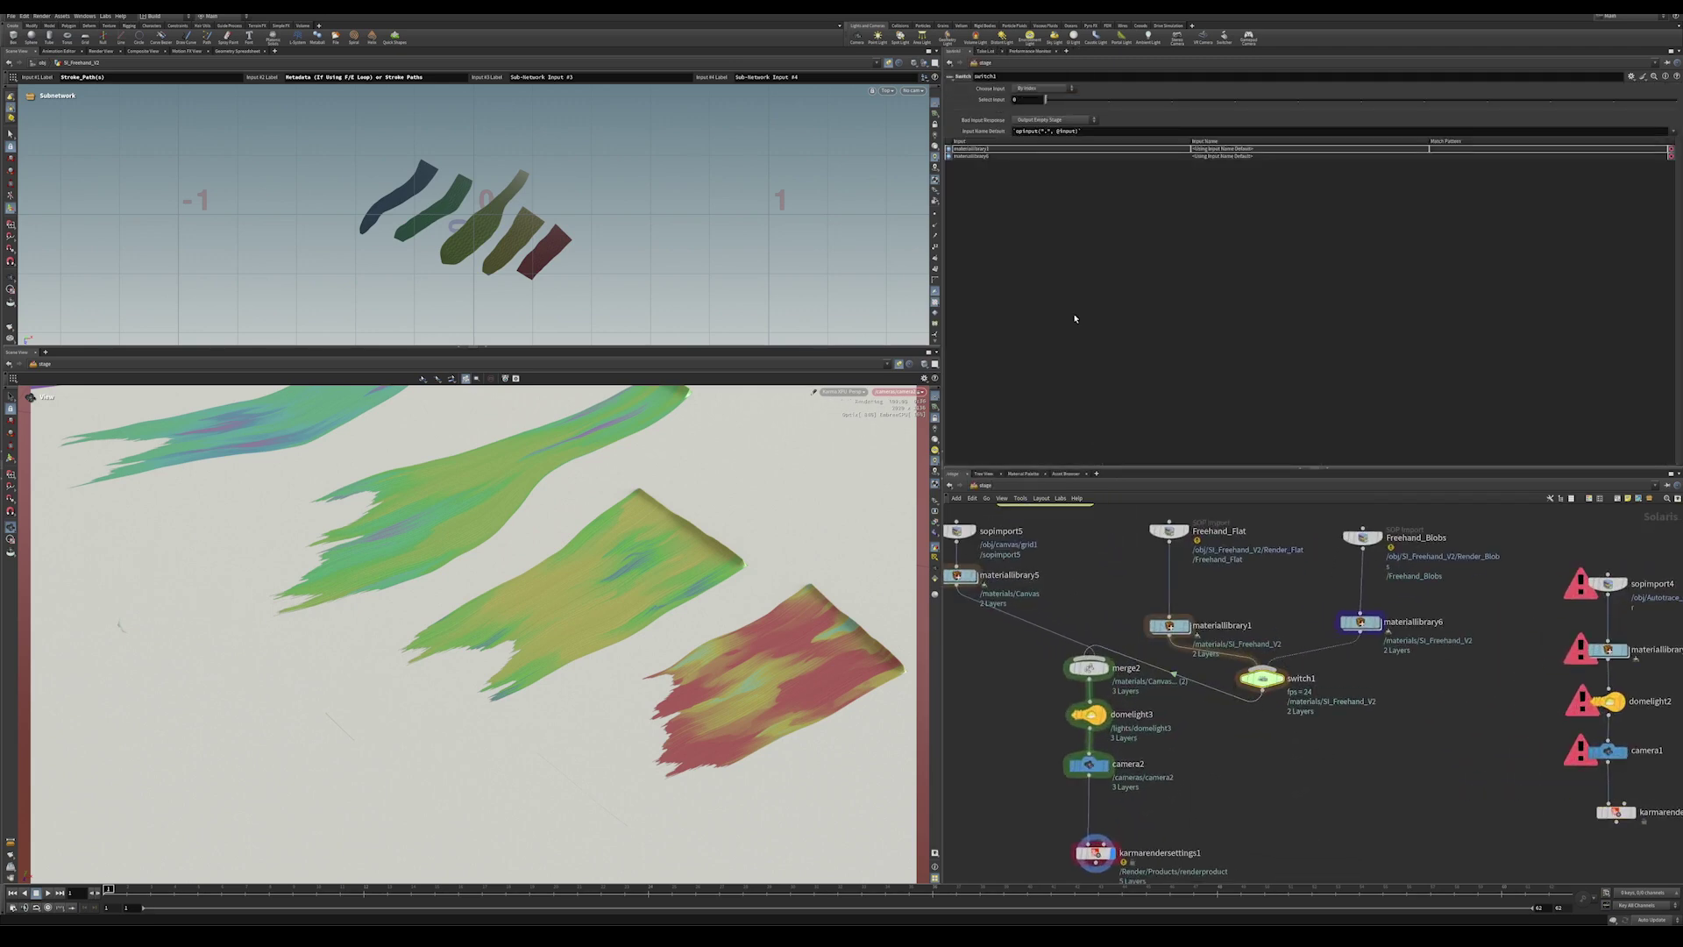
pyautogui.doubleClick(1024, 100)
pyautogui.write('1')
pyautogui.press('Return')
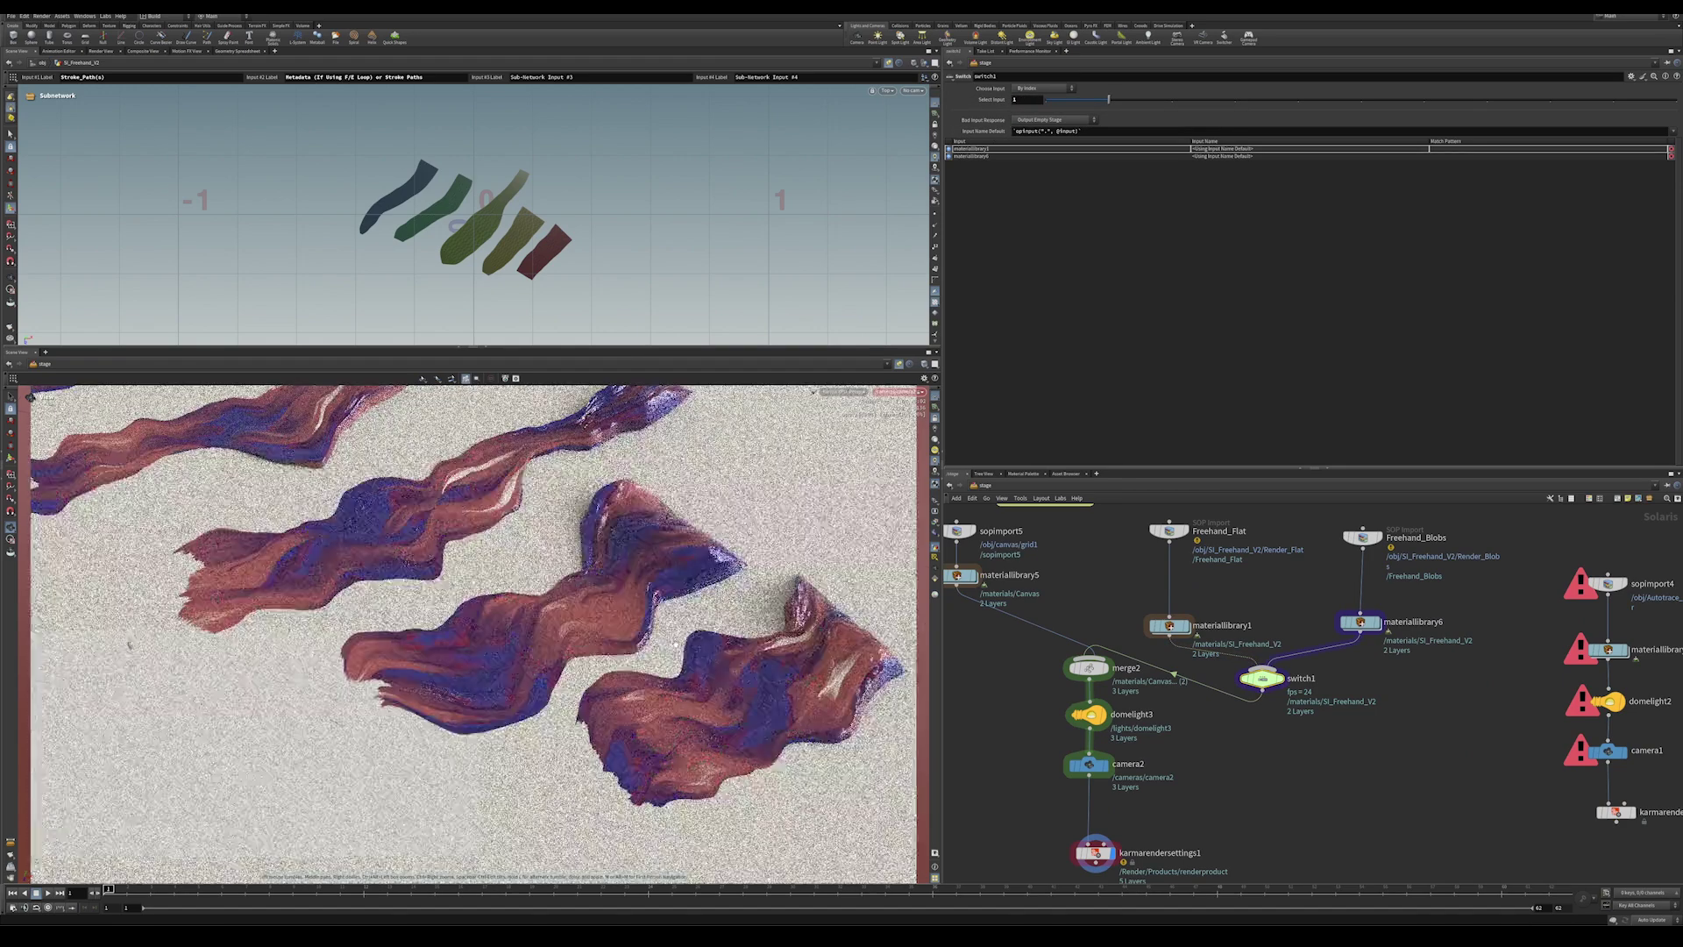
# Check the render viewport's advanced display options.
pyautogui.press('d')
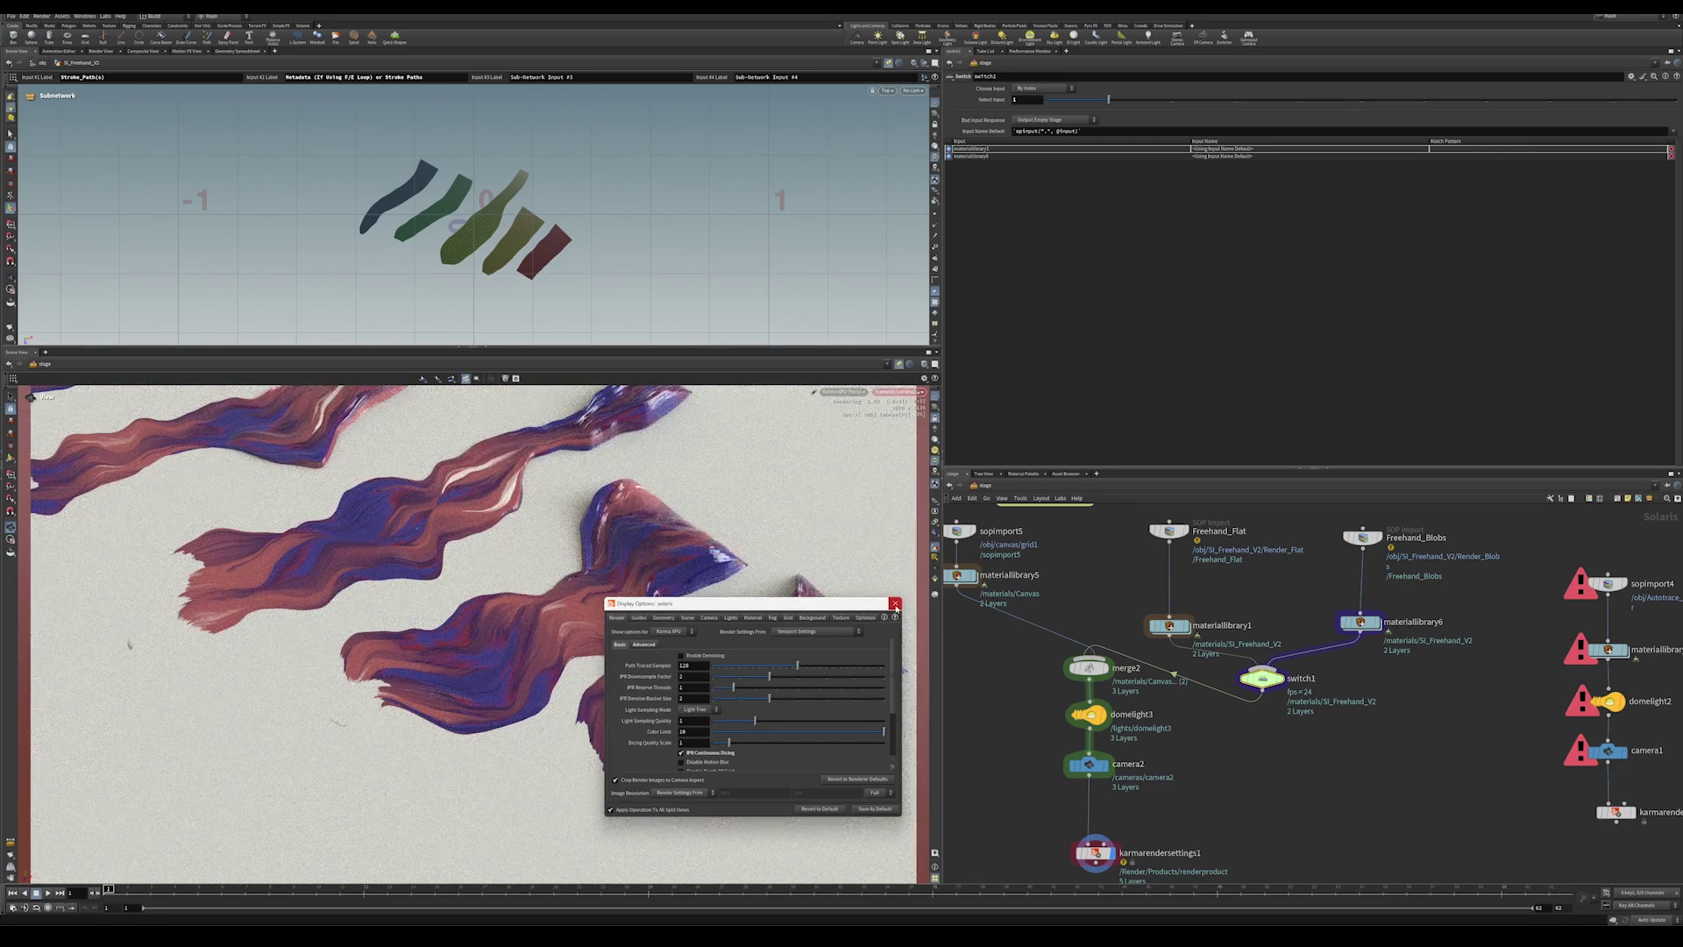
pyautogui.click(895, 603)
pyautogui.moveTo(1306, 693); pyautogui.dragTo(1317, 738, button='middle')
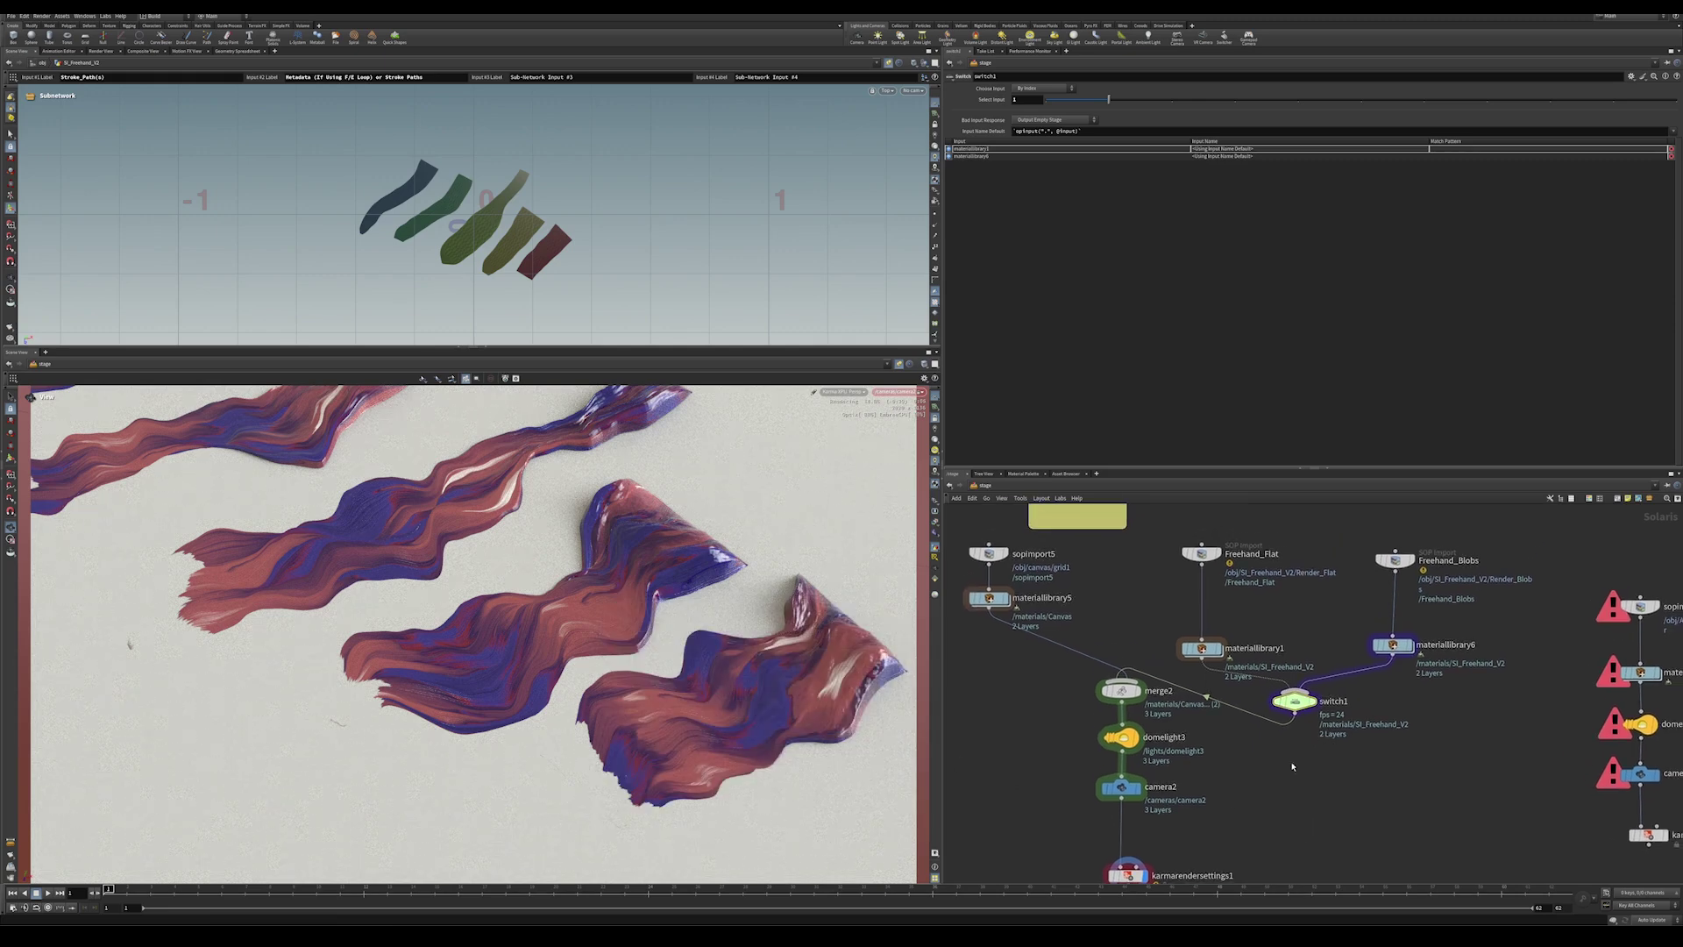
# Return to the SI_Freehand_V2 network and turn off Set_Colour_Manually in the WM_Stroke_it node's colour settings.
pyautogui.press('1')
pyautogui.click(1219, 579)
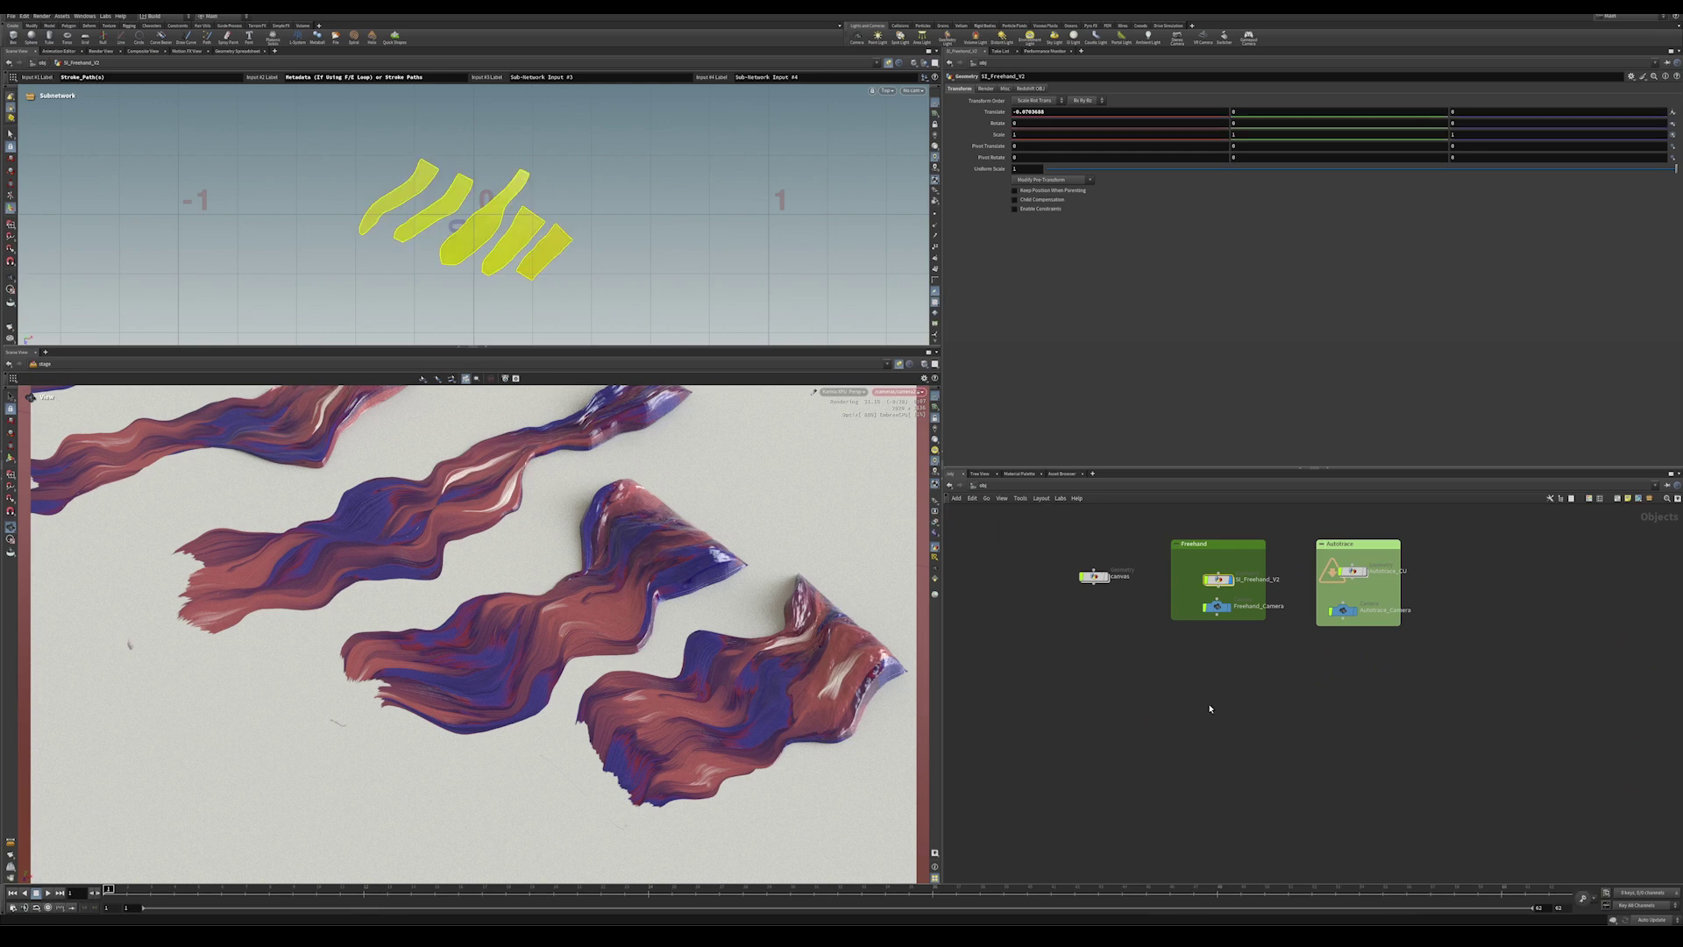
pyautogui.press('i')
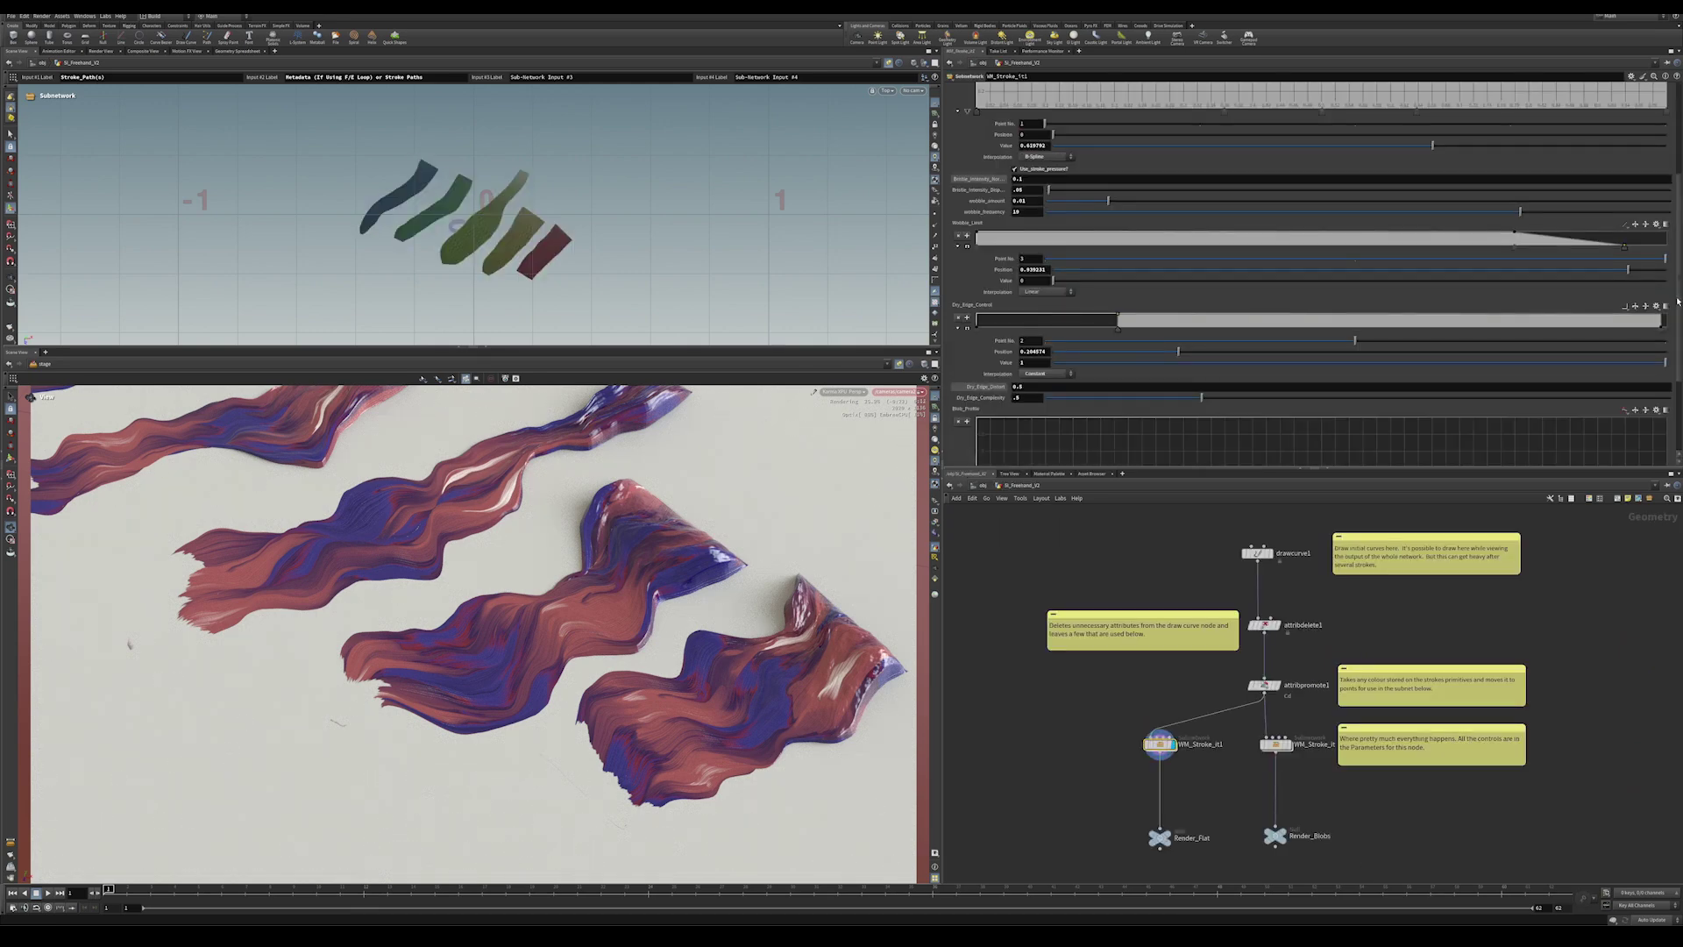
pyautogui.moveTo(1677, 300); pyautogui.dragTo(1673, 149)
pyautogui.click(974, 172)
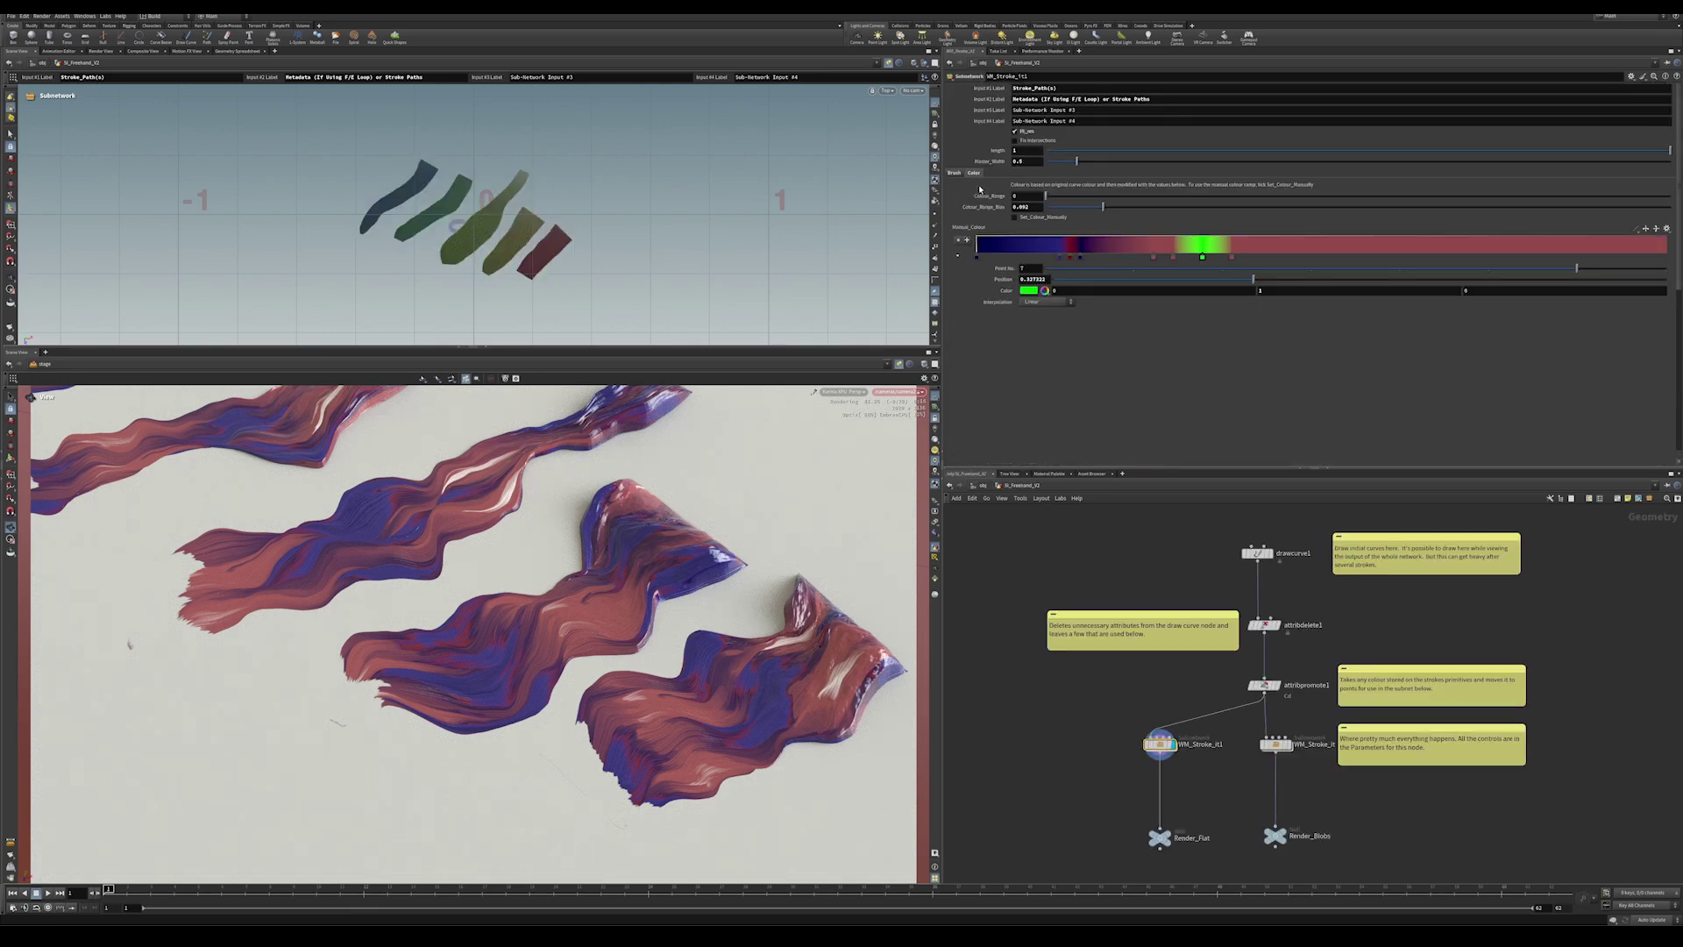
pyautogui.click(1276, 745)
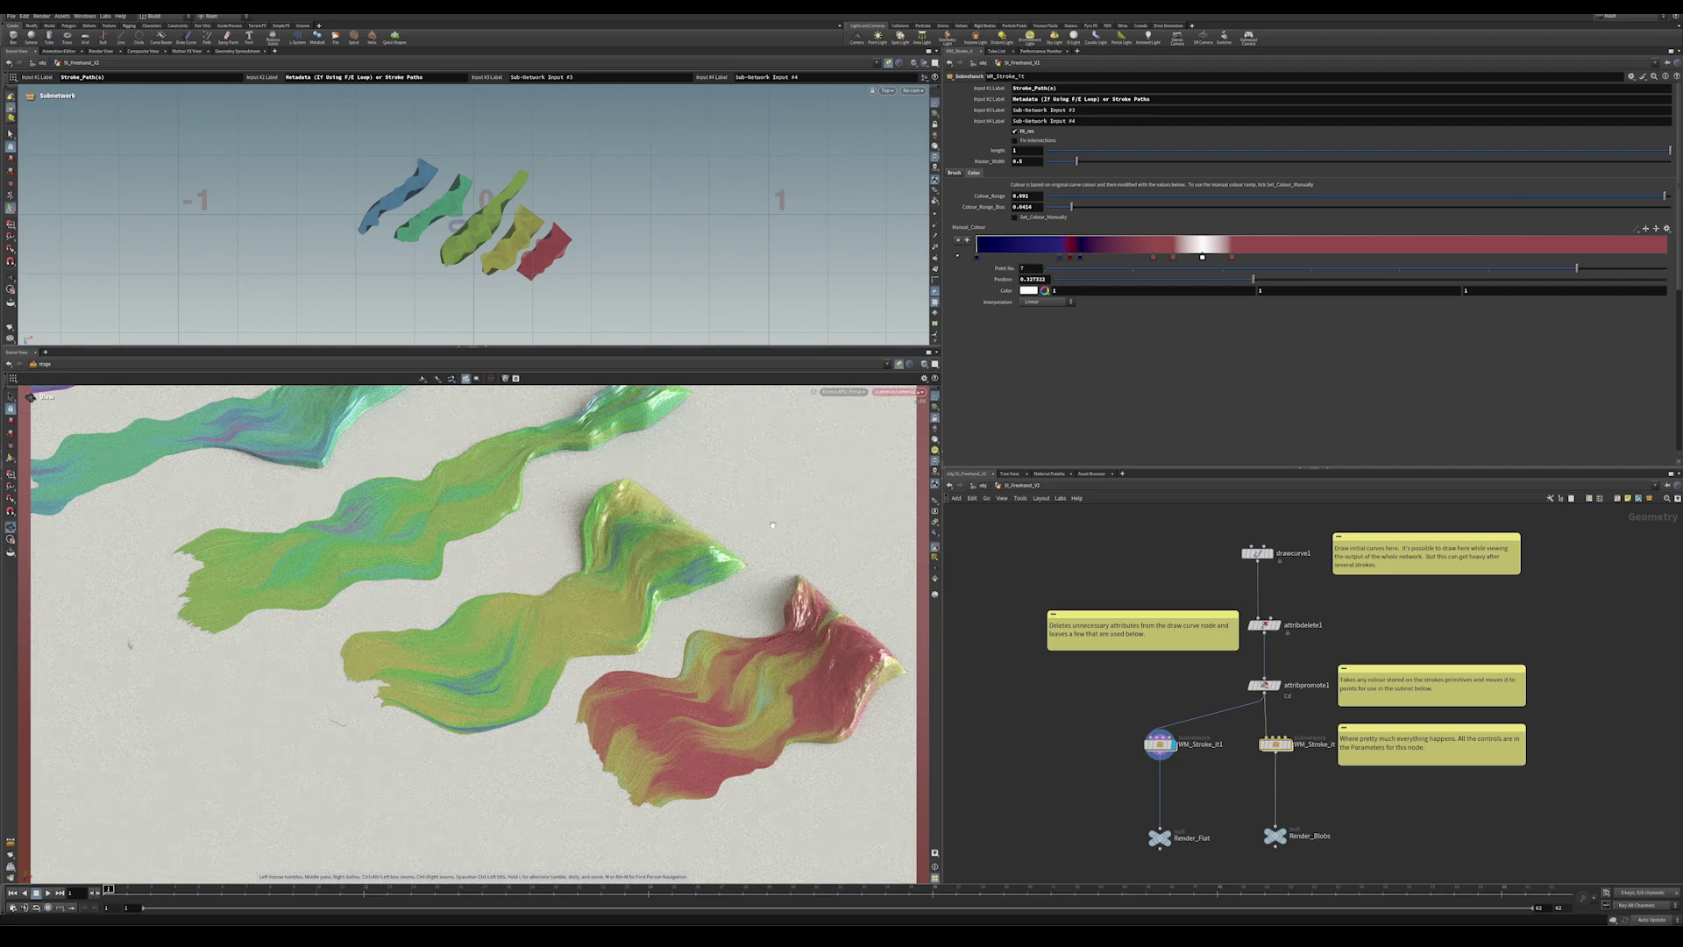
# Check the render display options again and examine the thick, wobbly blob strokes across the canvas.
pyautogui.press('d')
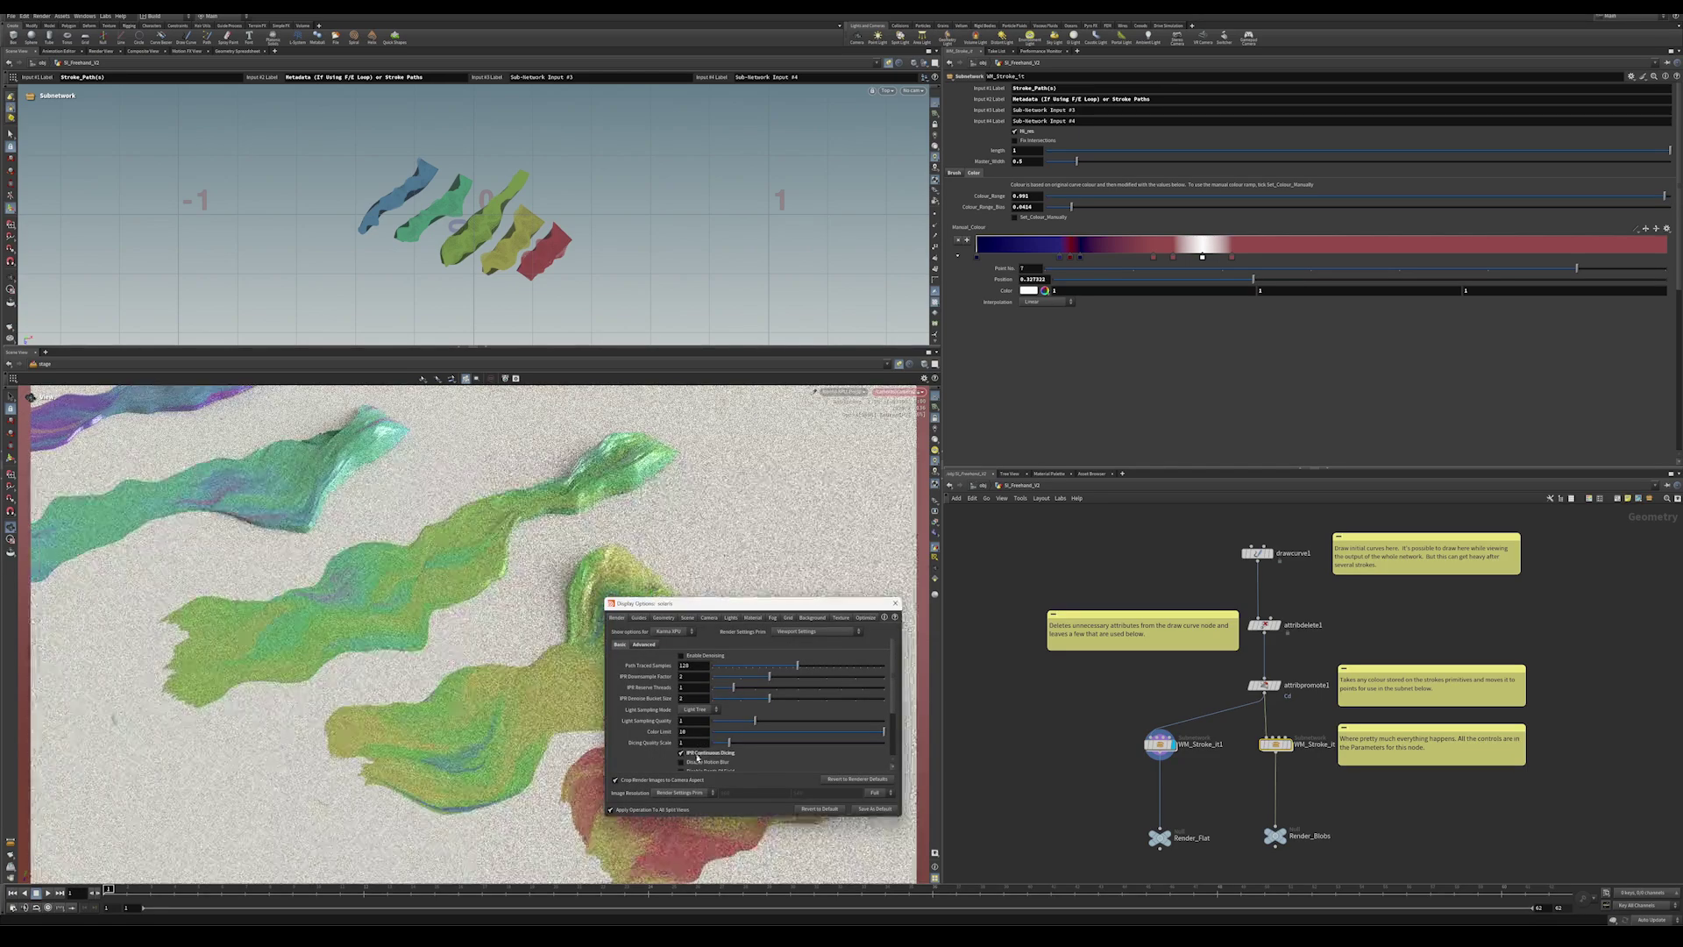
pyautogui.click(895, 603)
pyautogui.moveTo(750, 794)
pyautogui.mouseDown()
pyautogui.moveTo(543, 701)
pyautogui.moveTo(584, 604)
pyautogui.mouseUp()
pyautogui.scroll(-3, 584, 603)
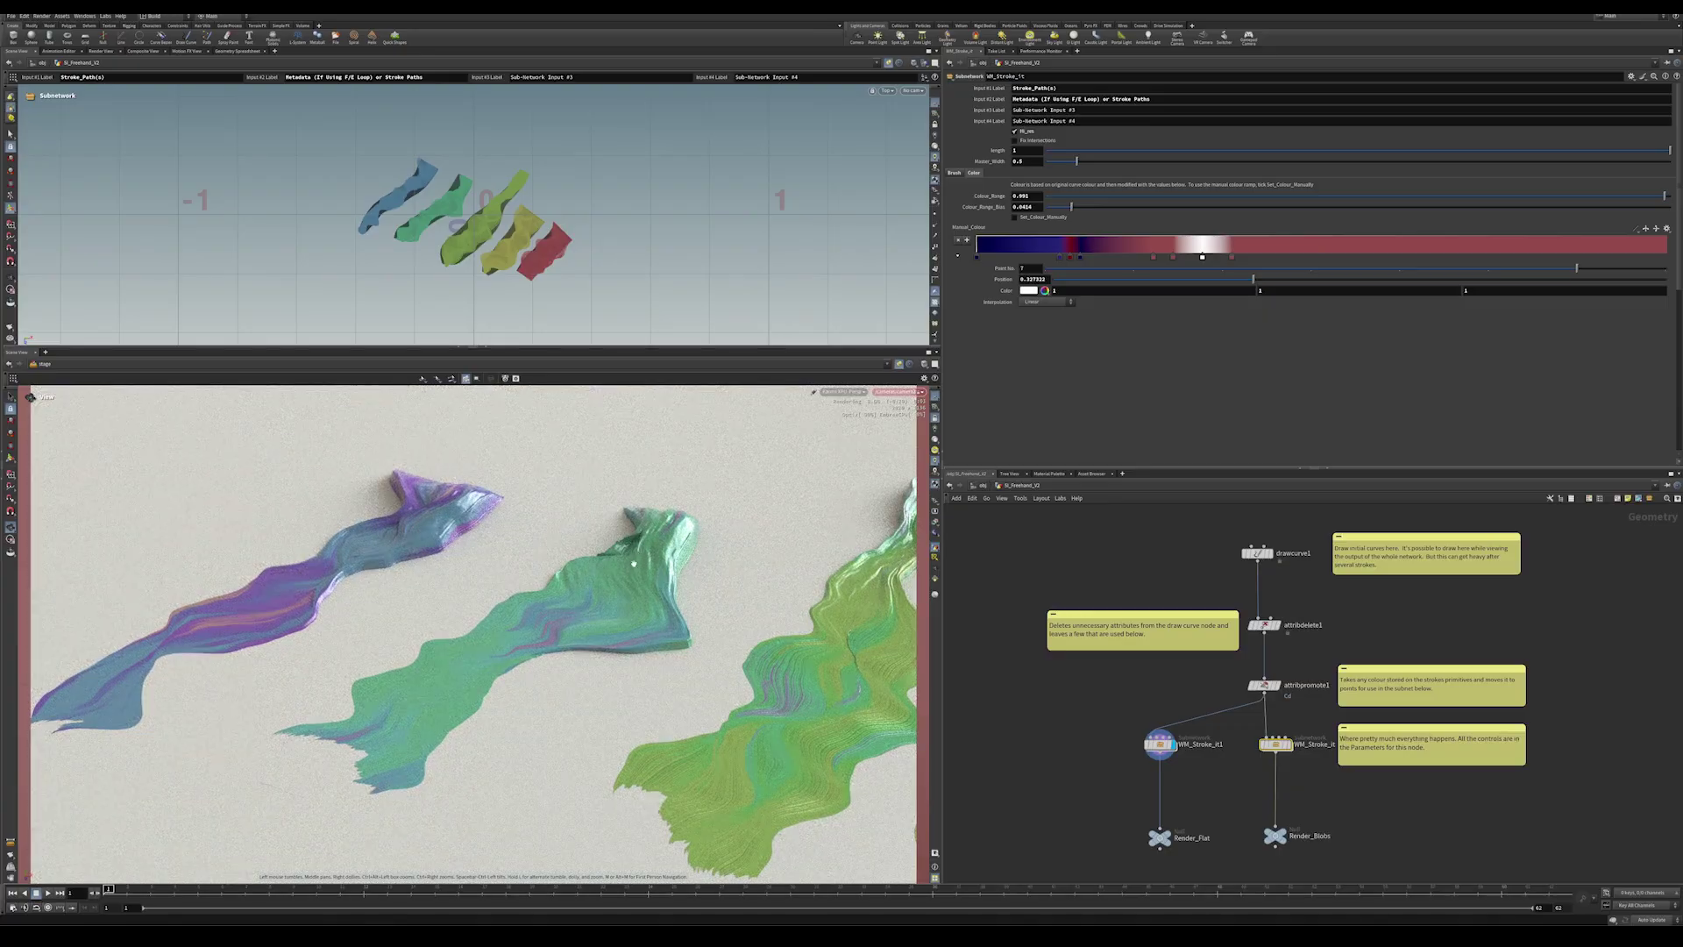
pyautogui.scroll(-3, 757, 538)
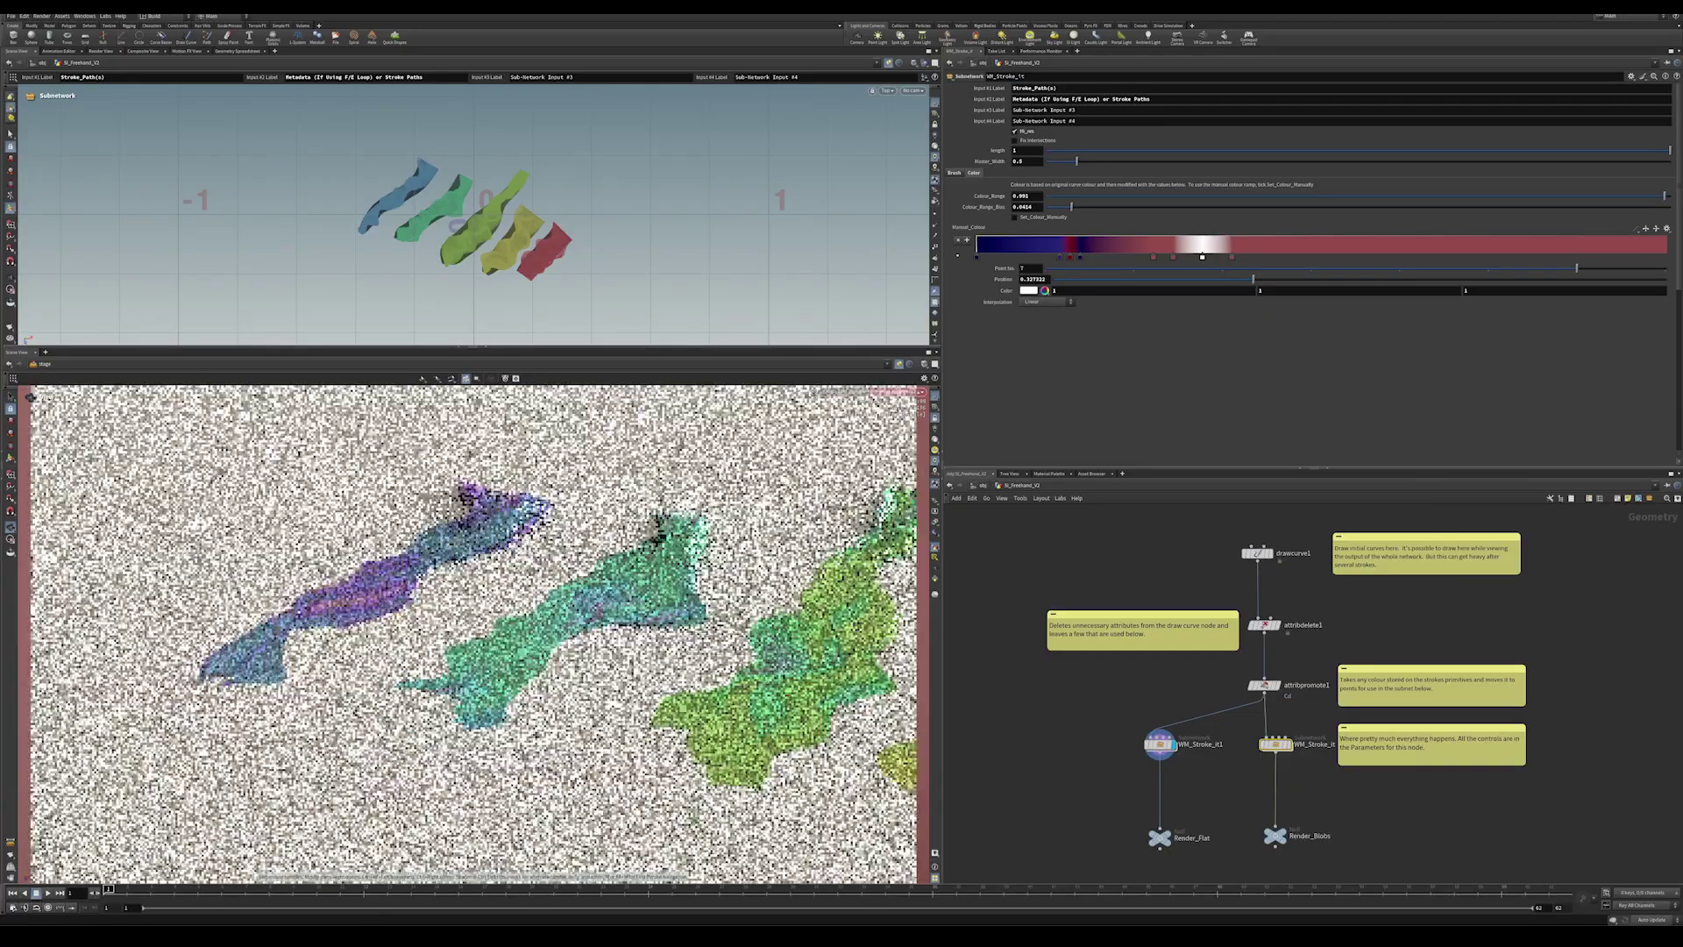
pyautogui.moveTo(758, 538); pyautogui.dragTo(613, 500)
pyautogui.moveTo(613, 499); pyautogui.dragTo(543, 438, button='middle')
pyautogui.moveTo(653, 584); pyautogui.dragTo(538, 584, button='middle')
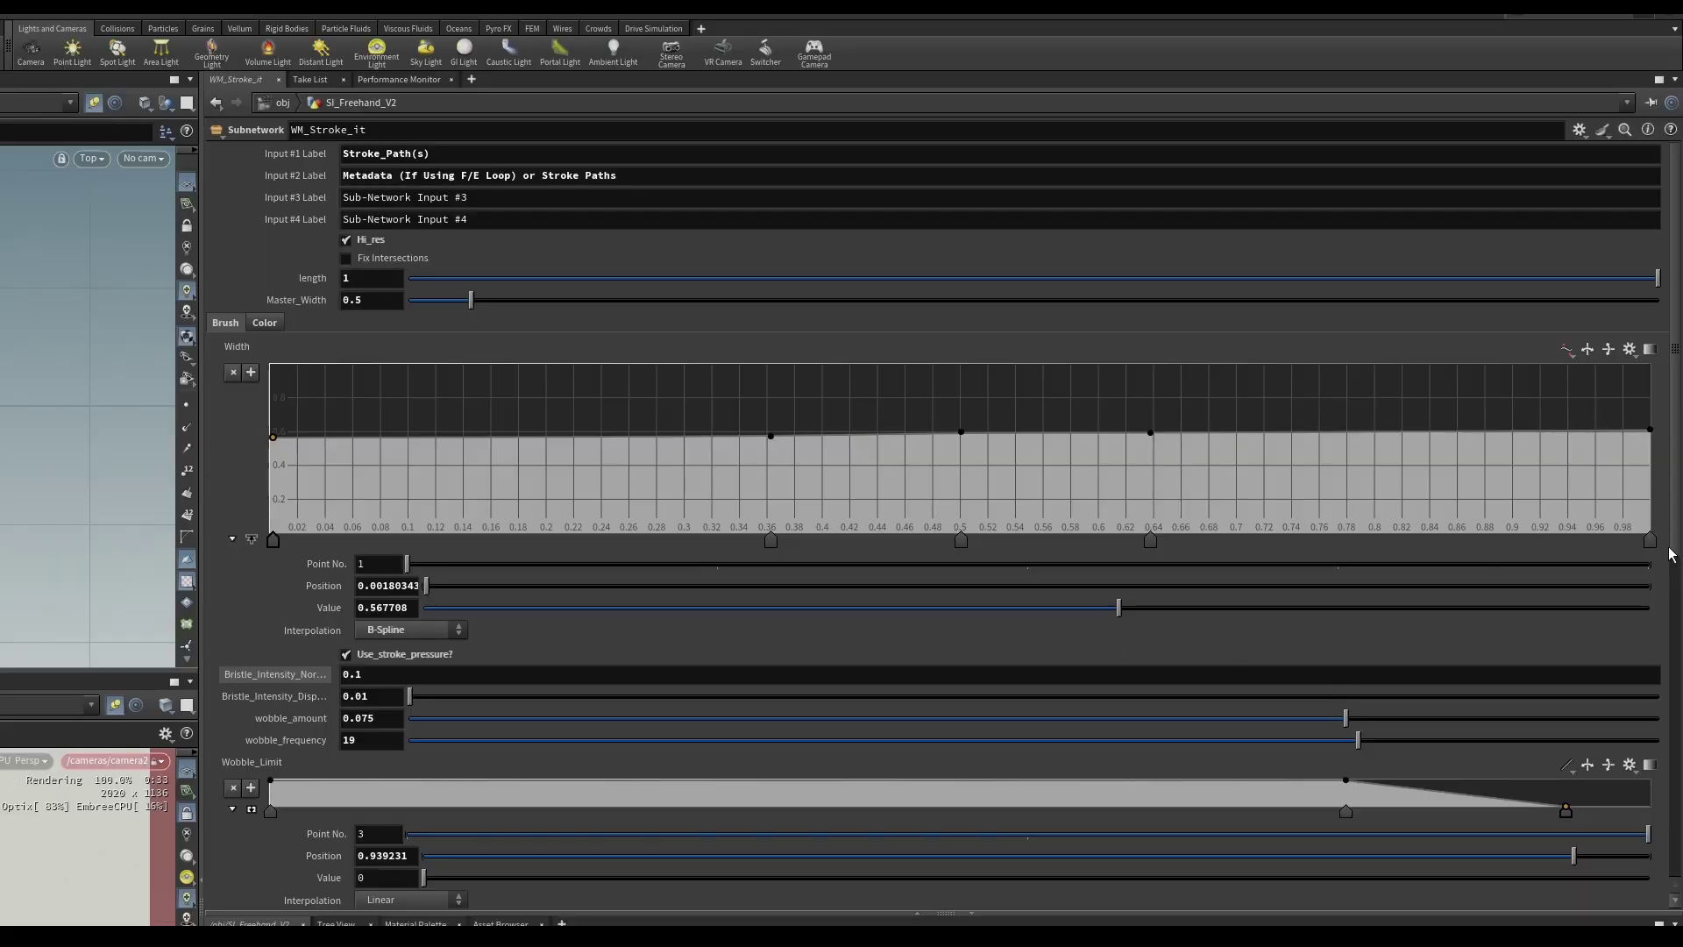
# Set WM_Stroke_it's wobble_amount to .01.
pyautogui.scroll(-1, 1674, 563)
pyautogui.scroll(-14, 1674, 563)
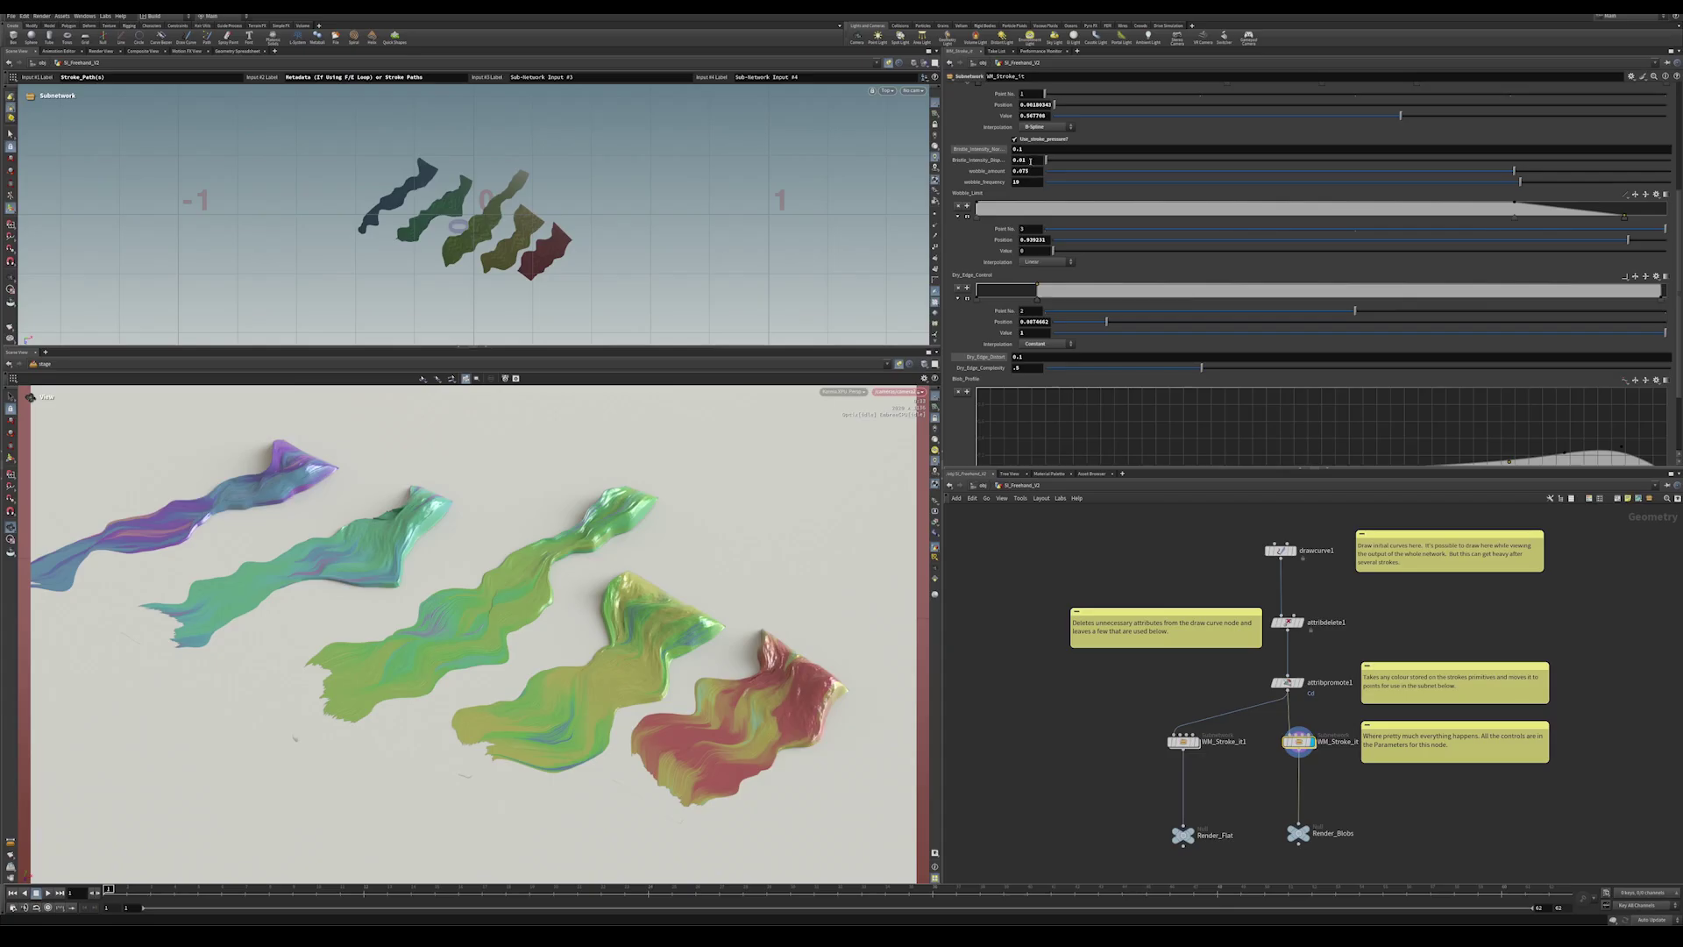
pyautogui.doubleClick(1034, 160)
pyautogui.doubleClick(1037, 171)
pyautogui.press('BackSpace')
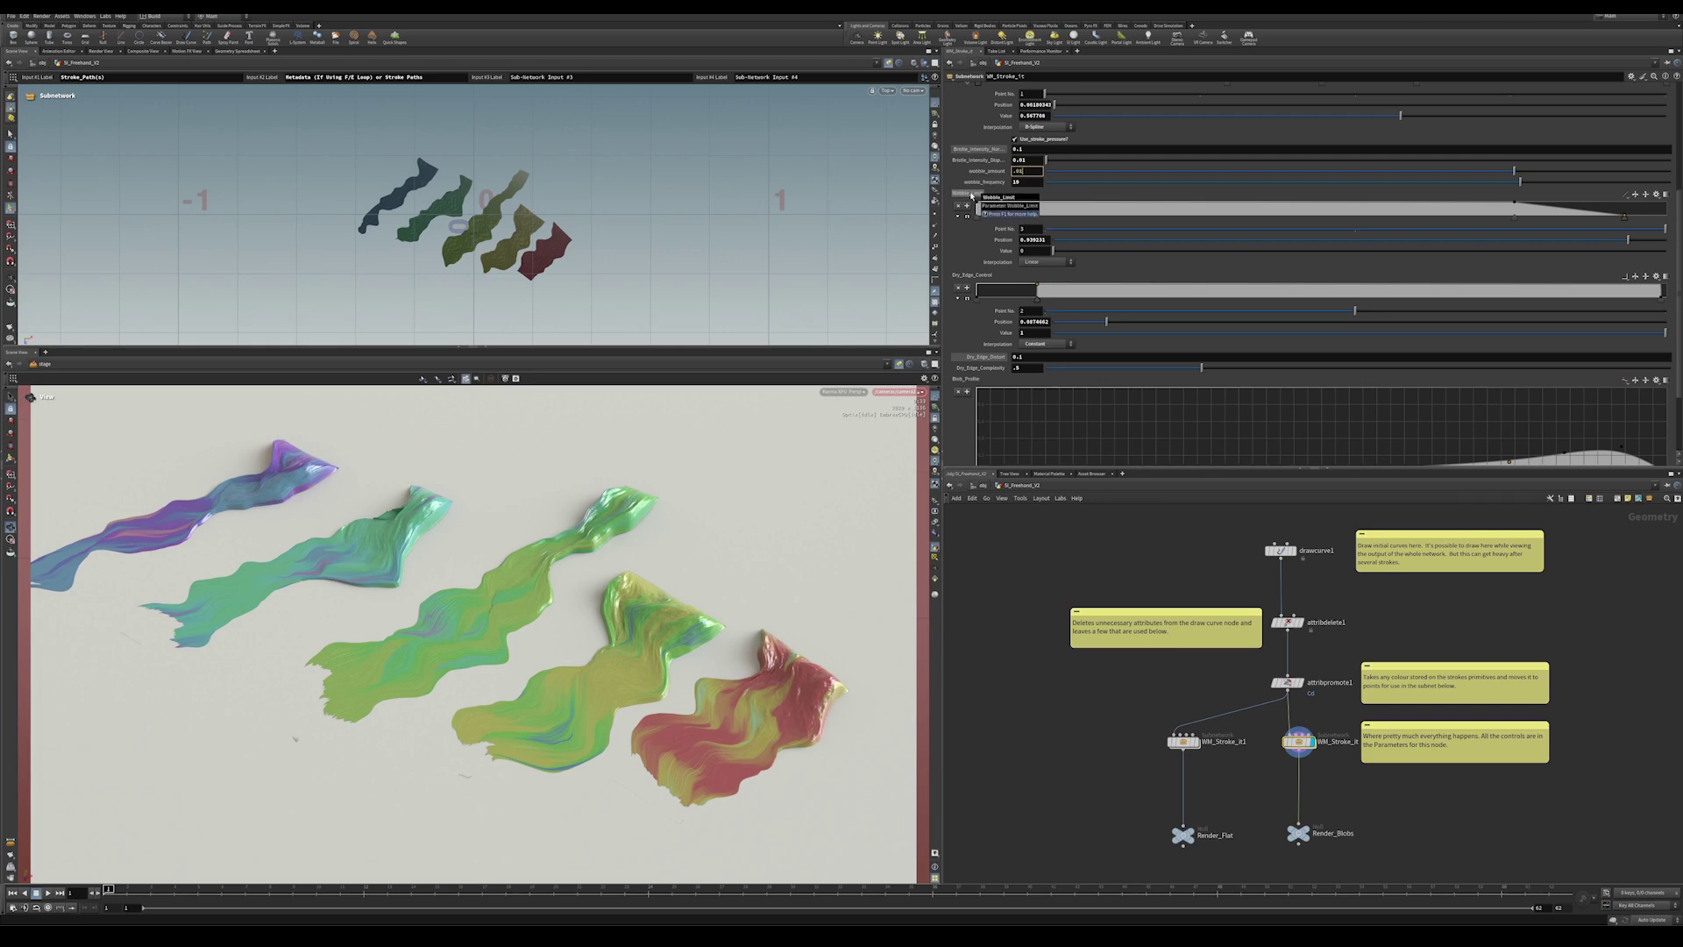
pyautogui.press('Return')
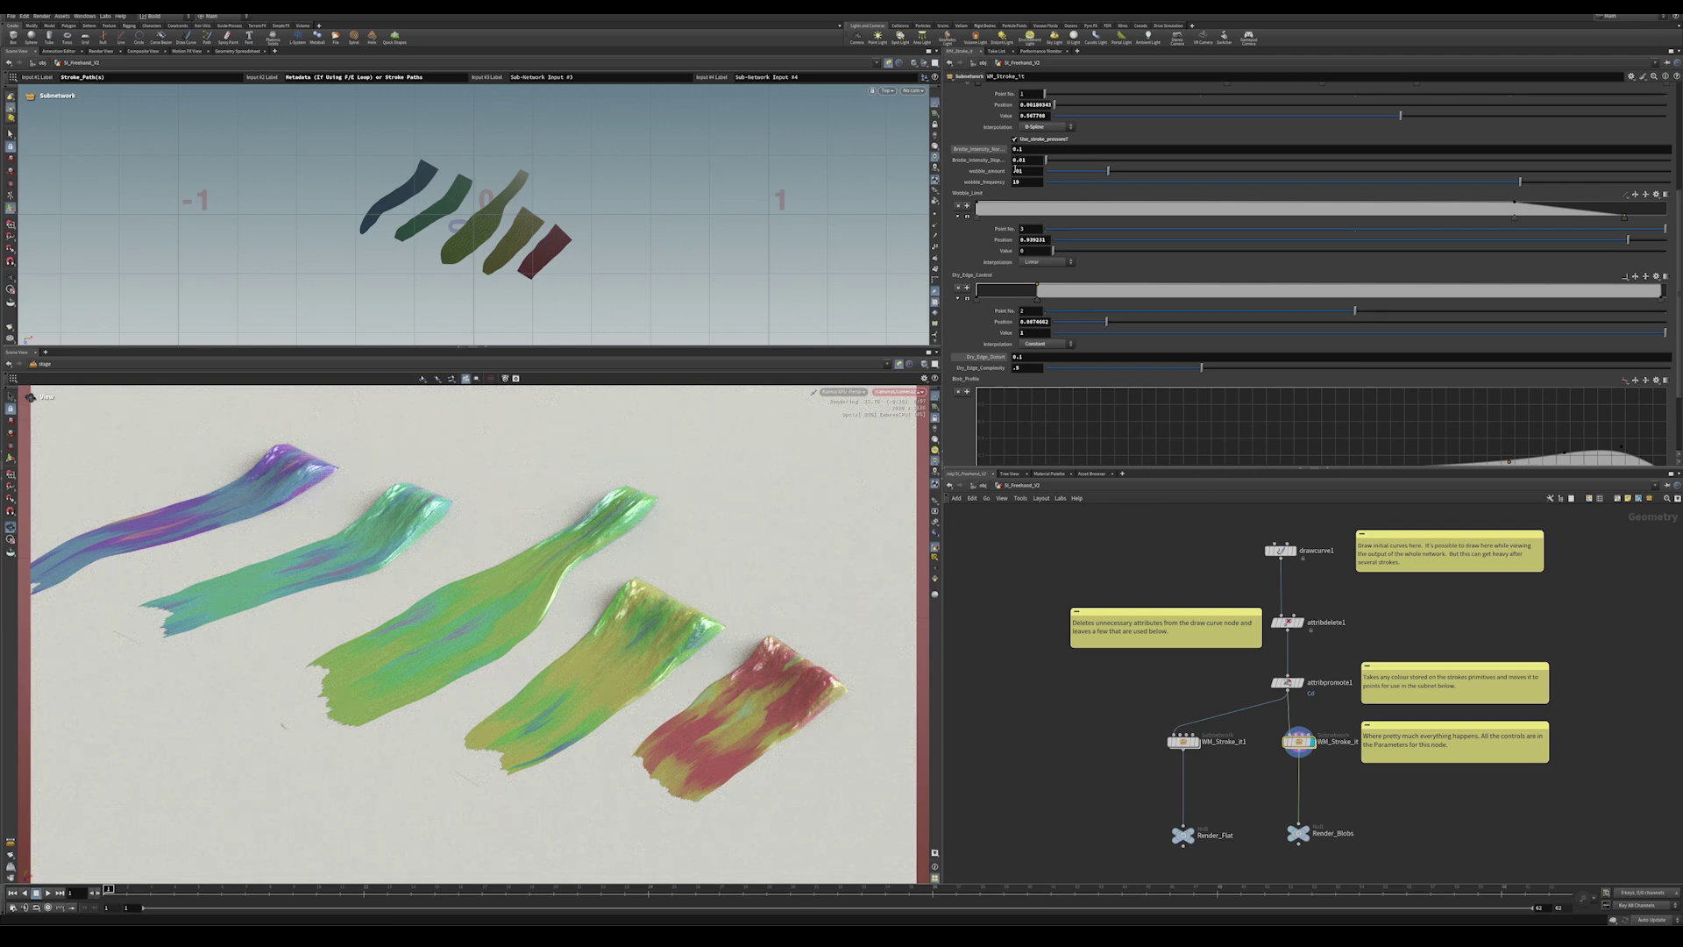
# Increase wobble_amount to .15 to exaggerate the waviness of the strokes.
pyautogui.moveTo(1029, 172); pyautogui.dragTo(961, 185)
pyautogui.write('4')
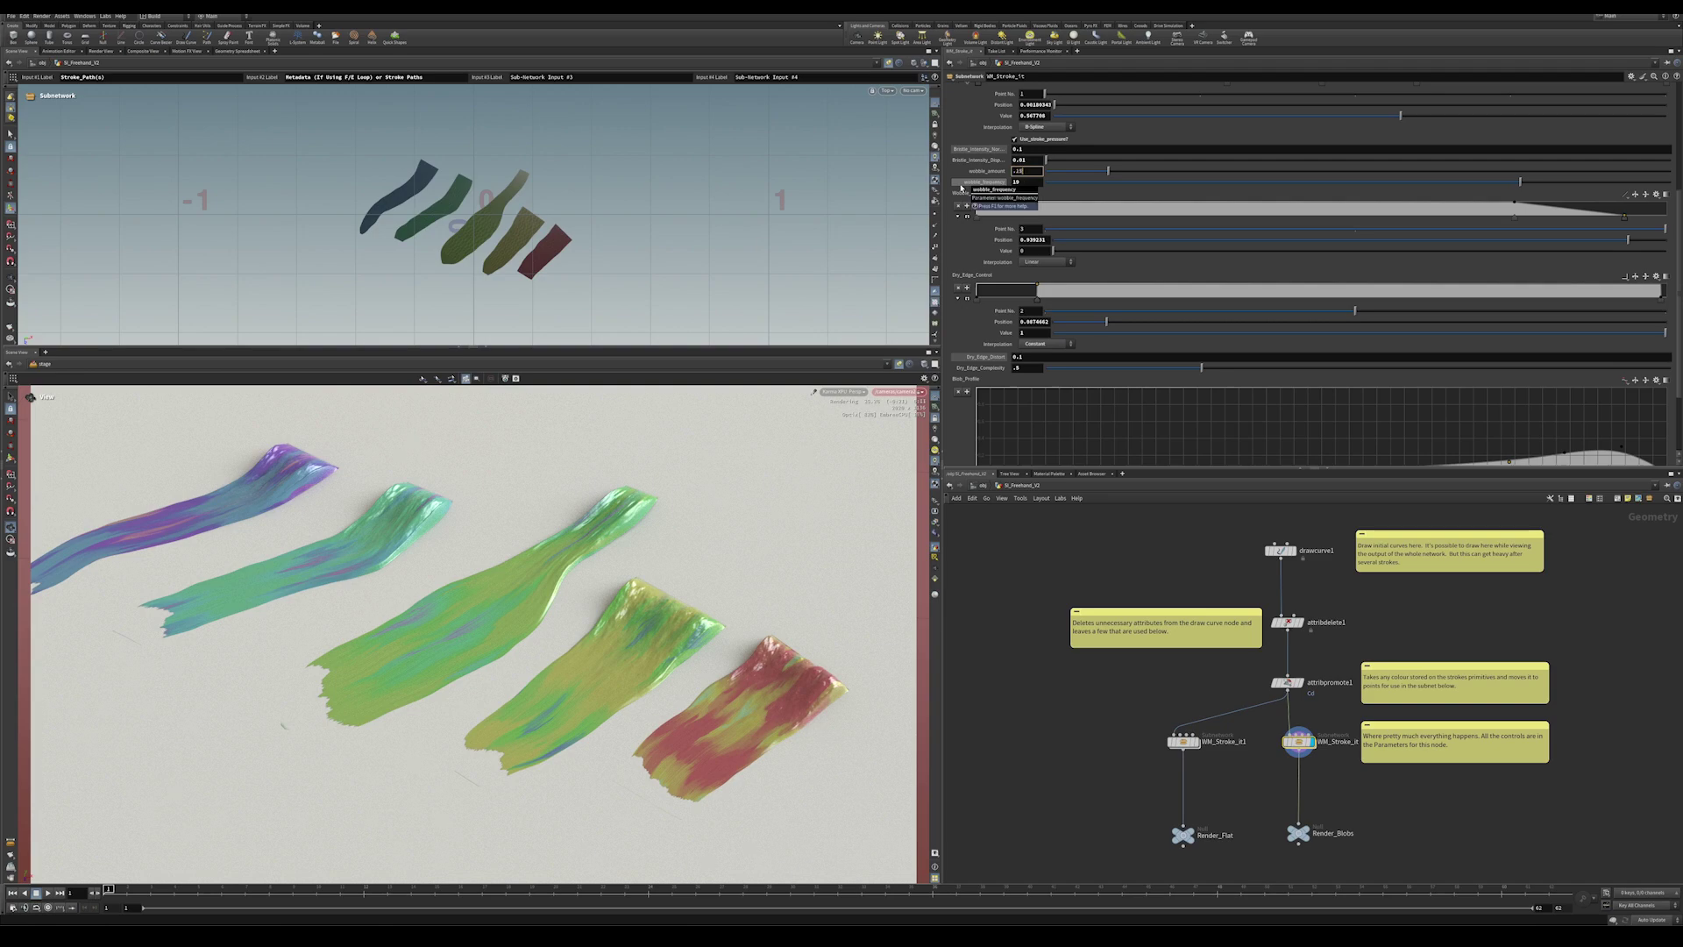
pyautogui.press('Return')
pyautogui.moveTo(1004, 718); pyautogui.dragTo(1019, 724, button='middle')
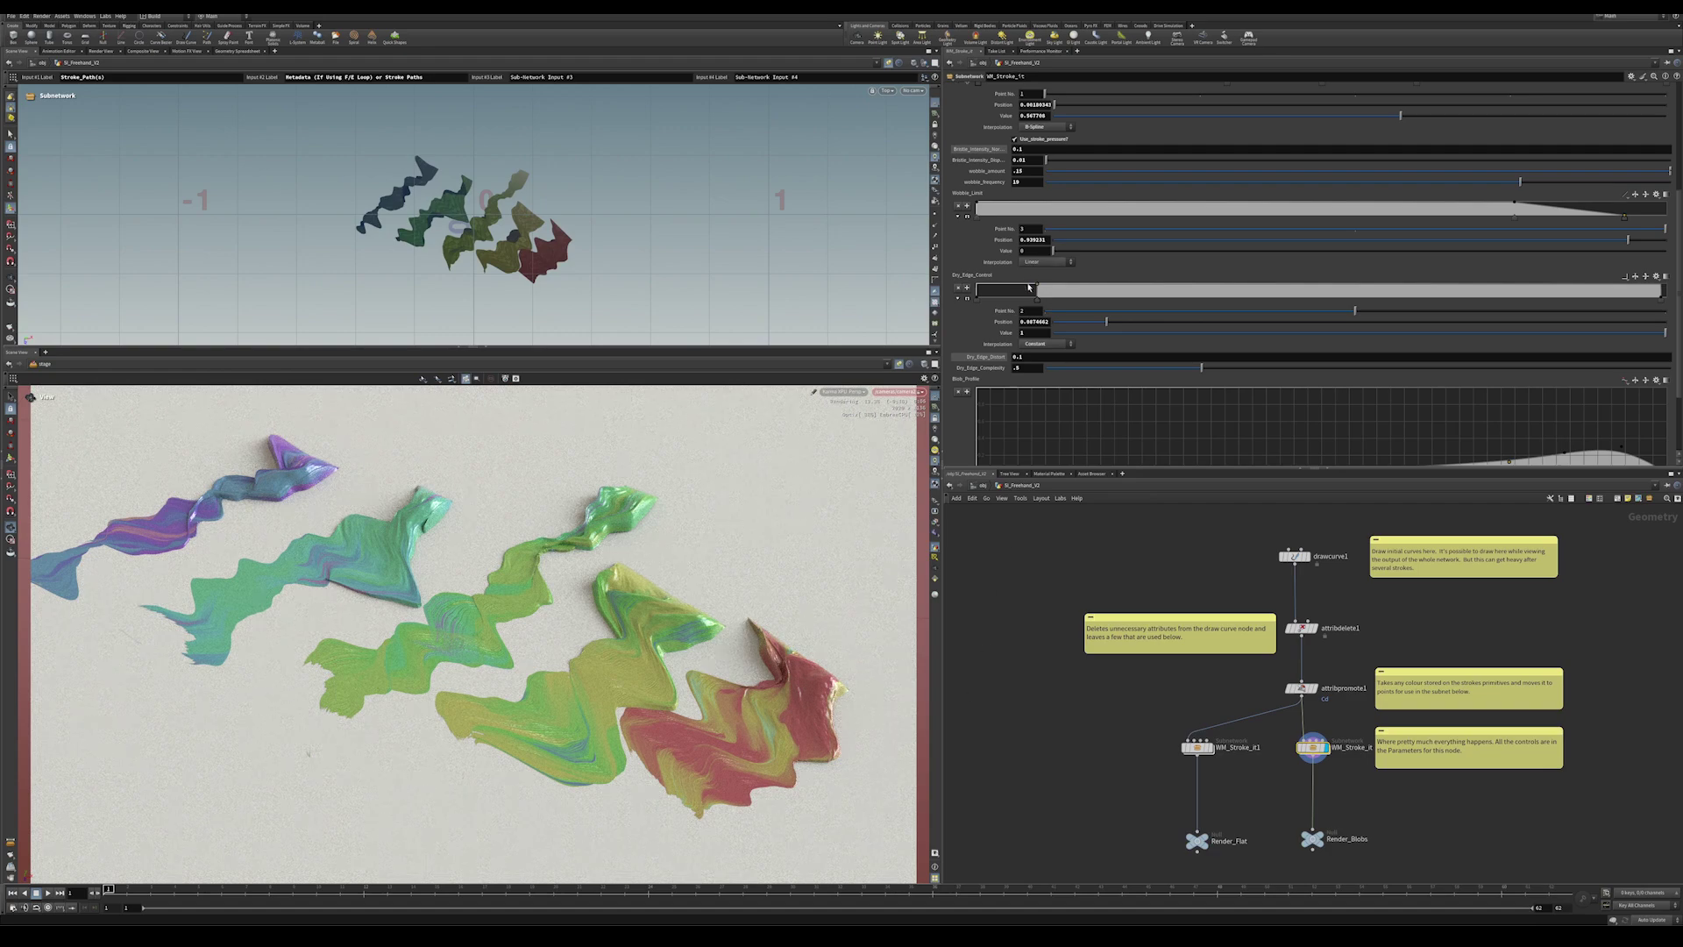
# Set wobble_amount to .05 for a moderate waviness.
pyautogui.doubleClick(1025, 171)
pyautogui.write('.05')
pyautogui.press('Return')
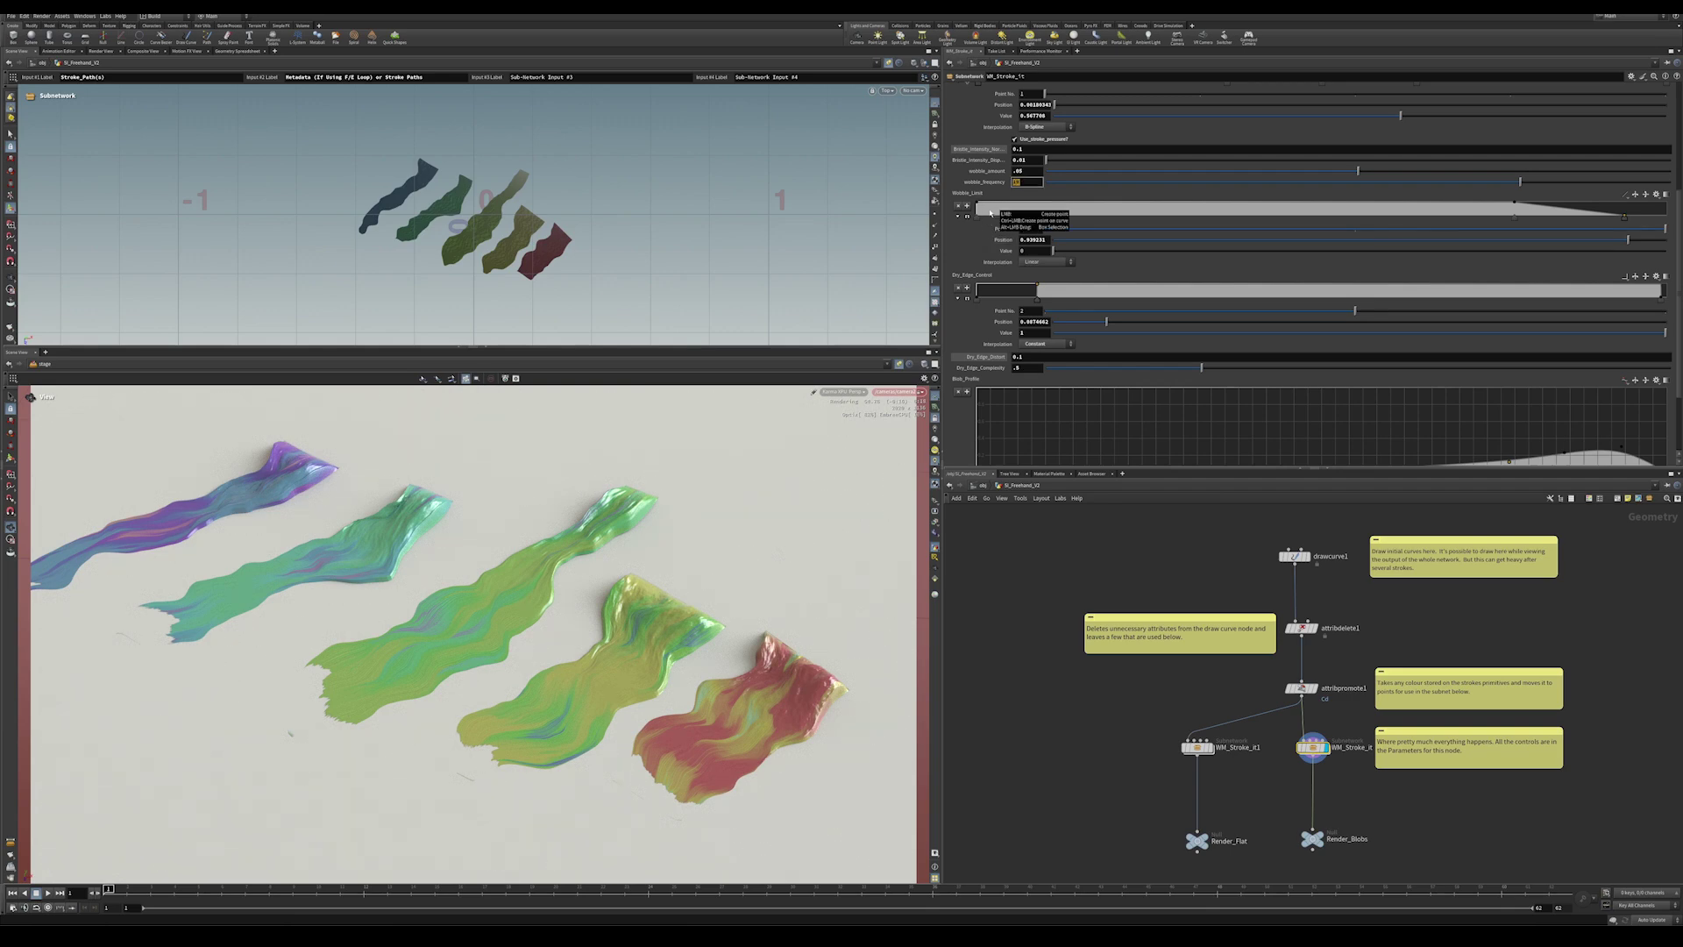
# Try a wobble_frequency of 5 on the blob strokes.
pyautogui.write('5')
pyautogui.press('Return')
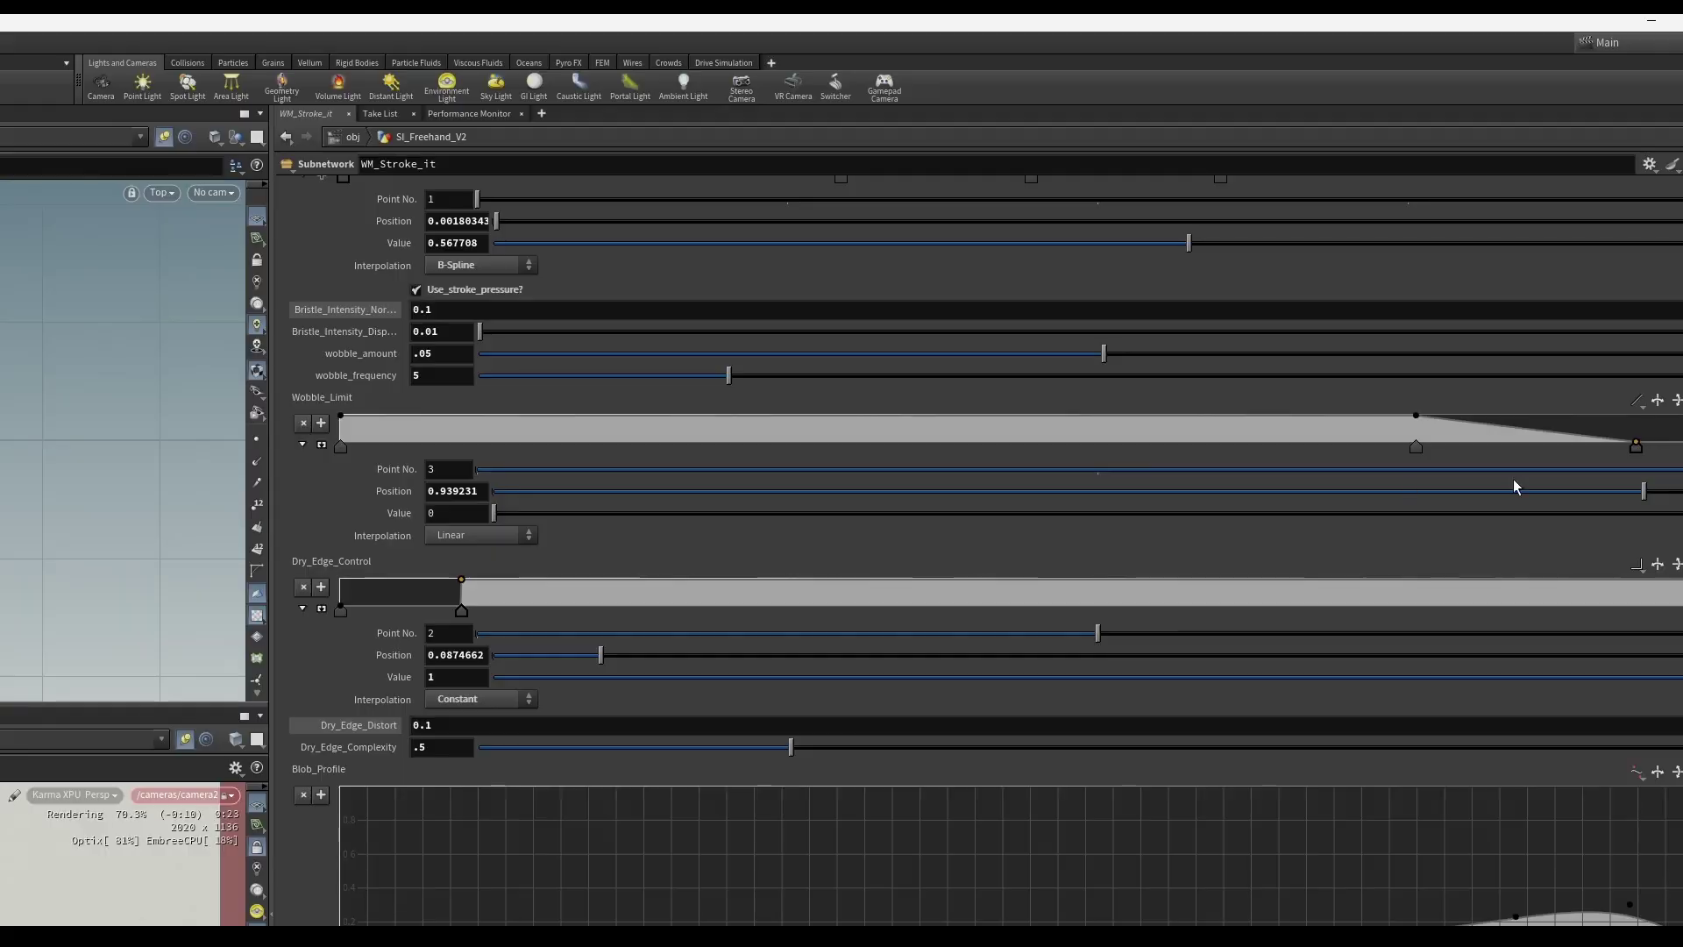
pyautogui.scroll(5, 462, 280)
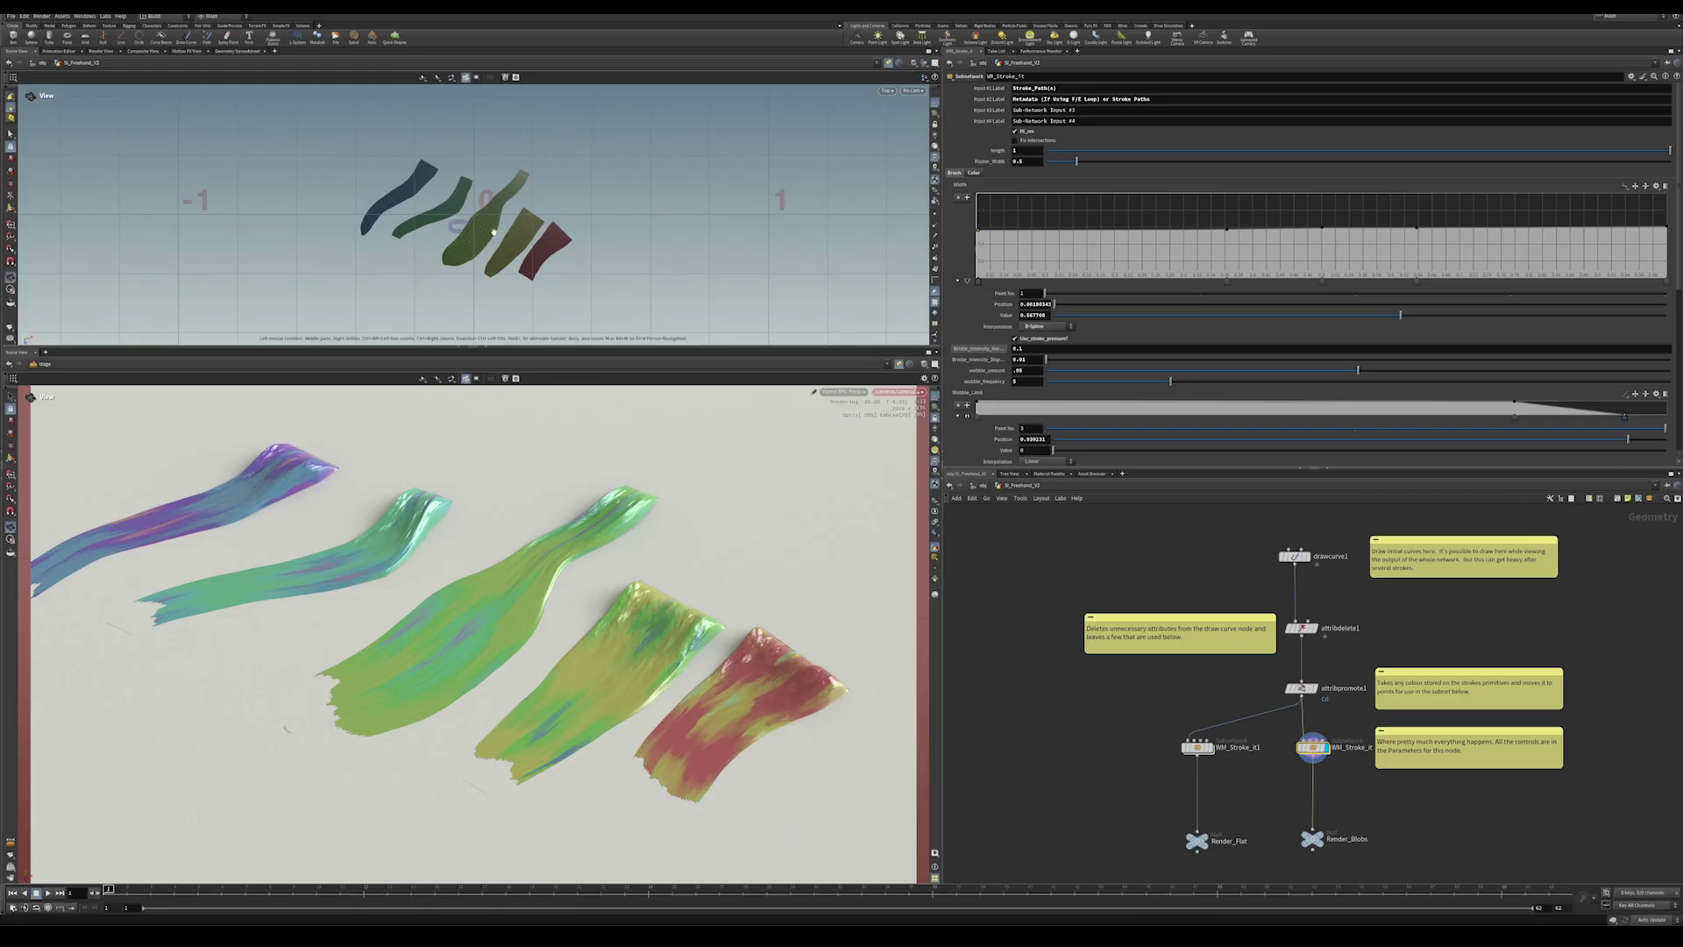
# Examine the strokes up close in the geometry view and from a low side angle in the render.
pyautogui.moveTo(495, 230)
pyautogui.mouseDown(button='right')
pyautogui.moveTo(902, 117)
pyautogui.moveTo(1227, 74)
pyautogui.mouseUp(button='right')
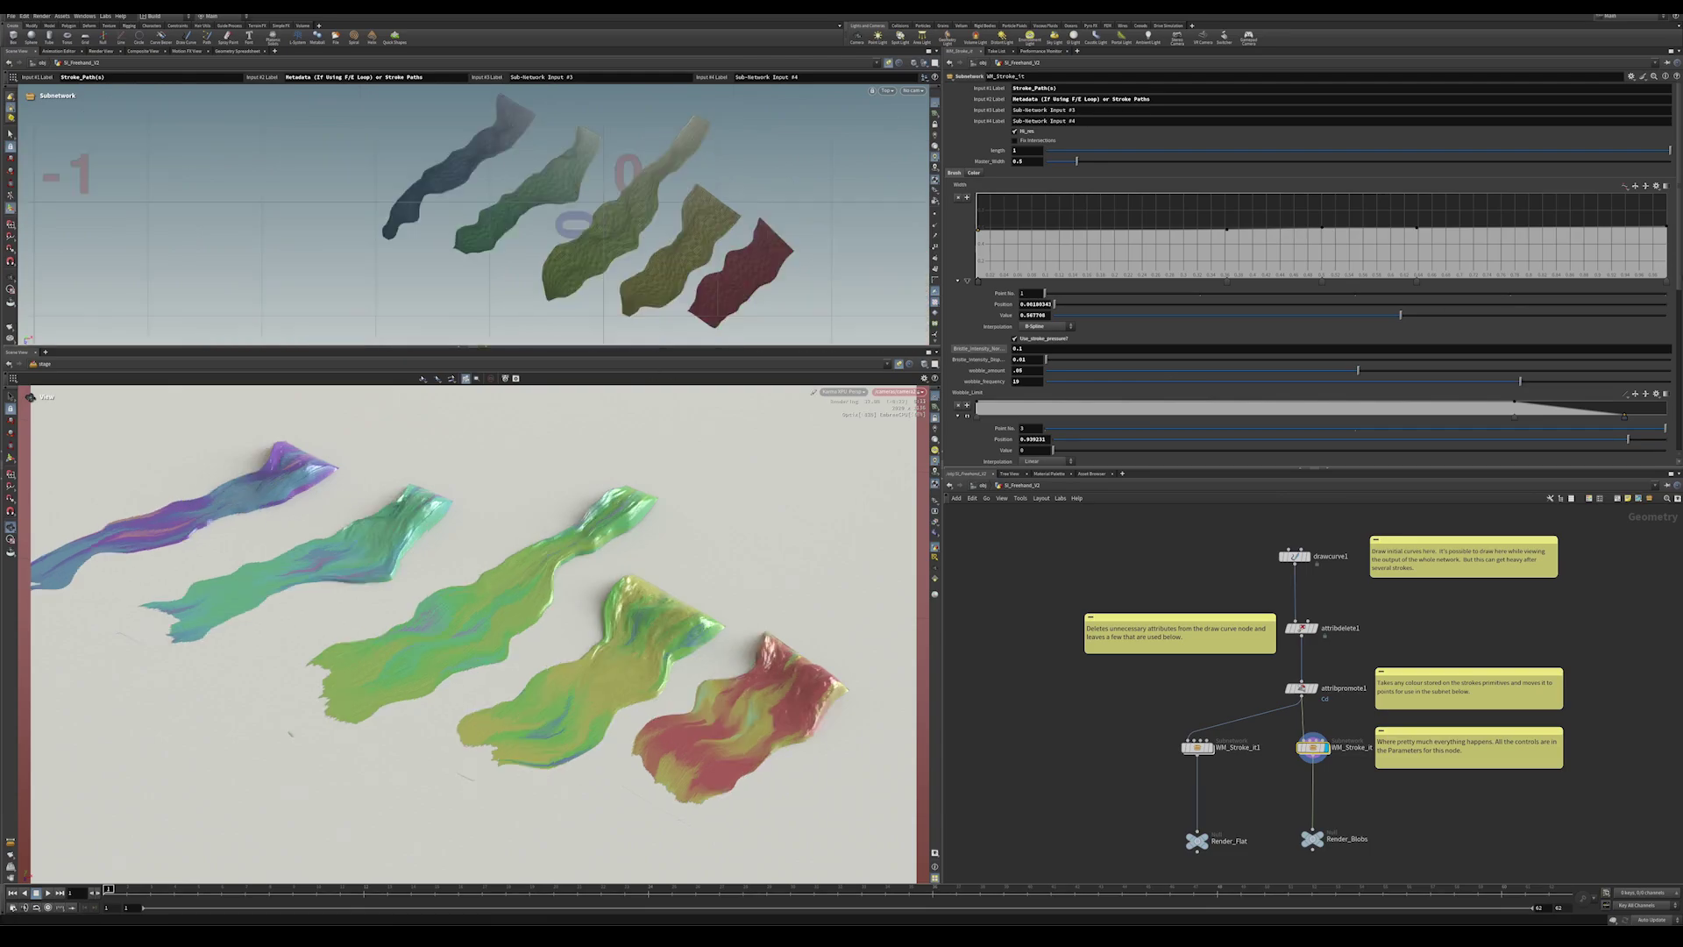
pyautogui.scroll(-5, 1679, 278)
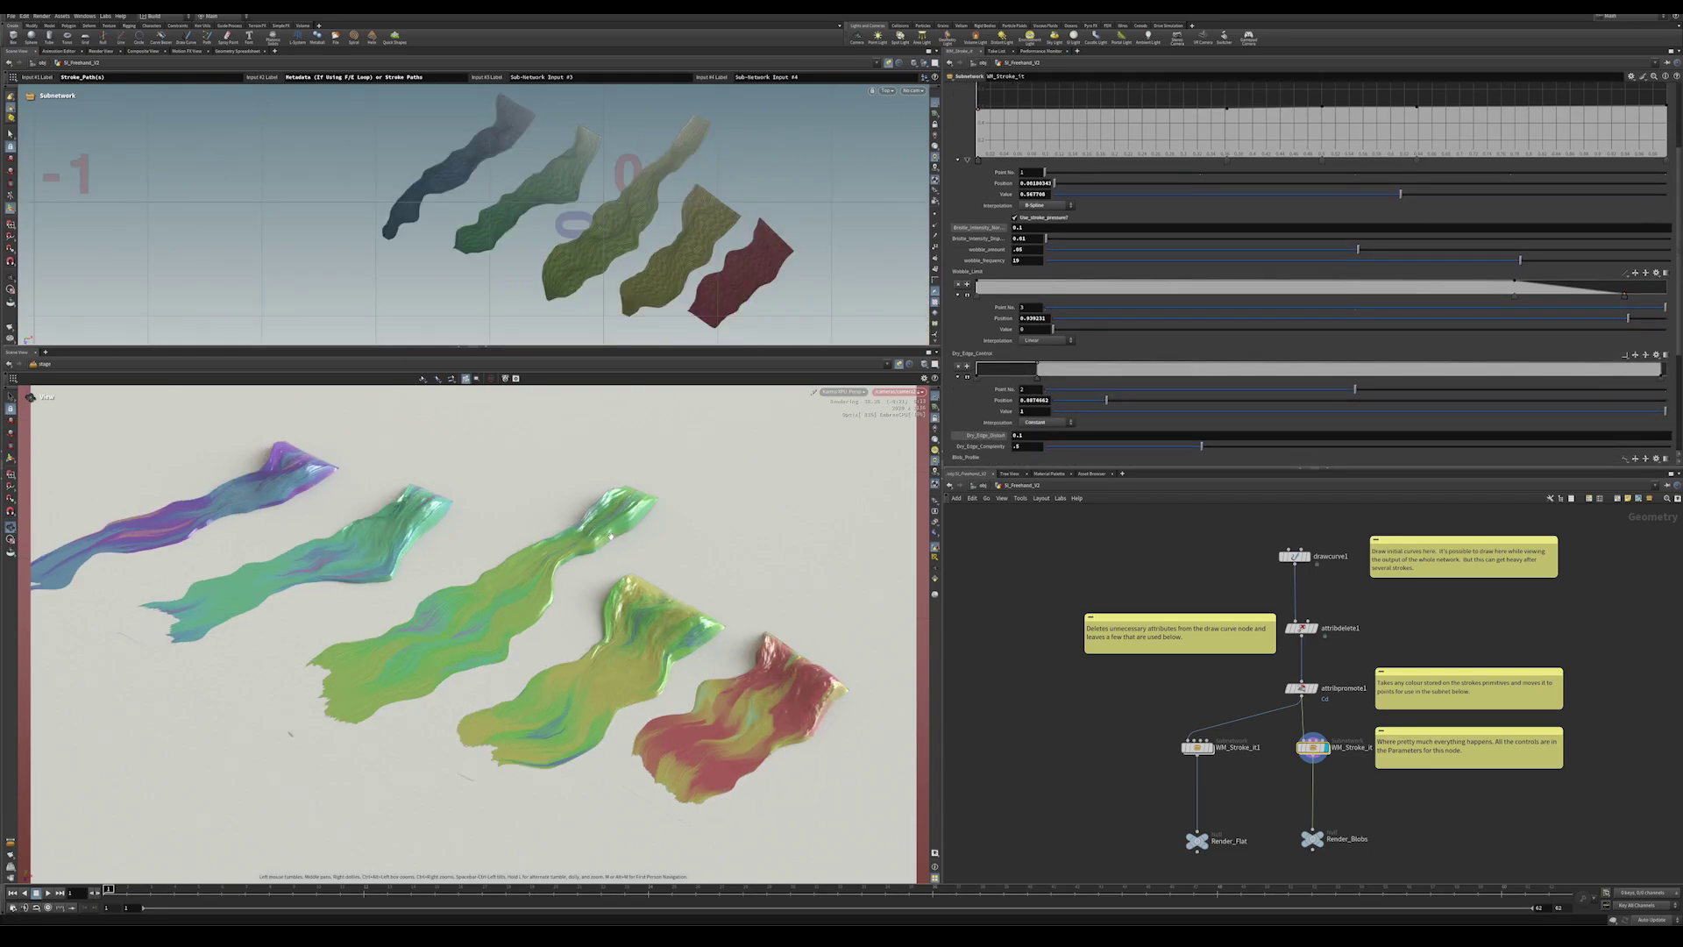
pyautogui.moveTo(474, 666); pyautogui.dragTo(474, 557)
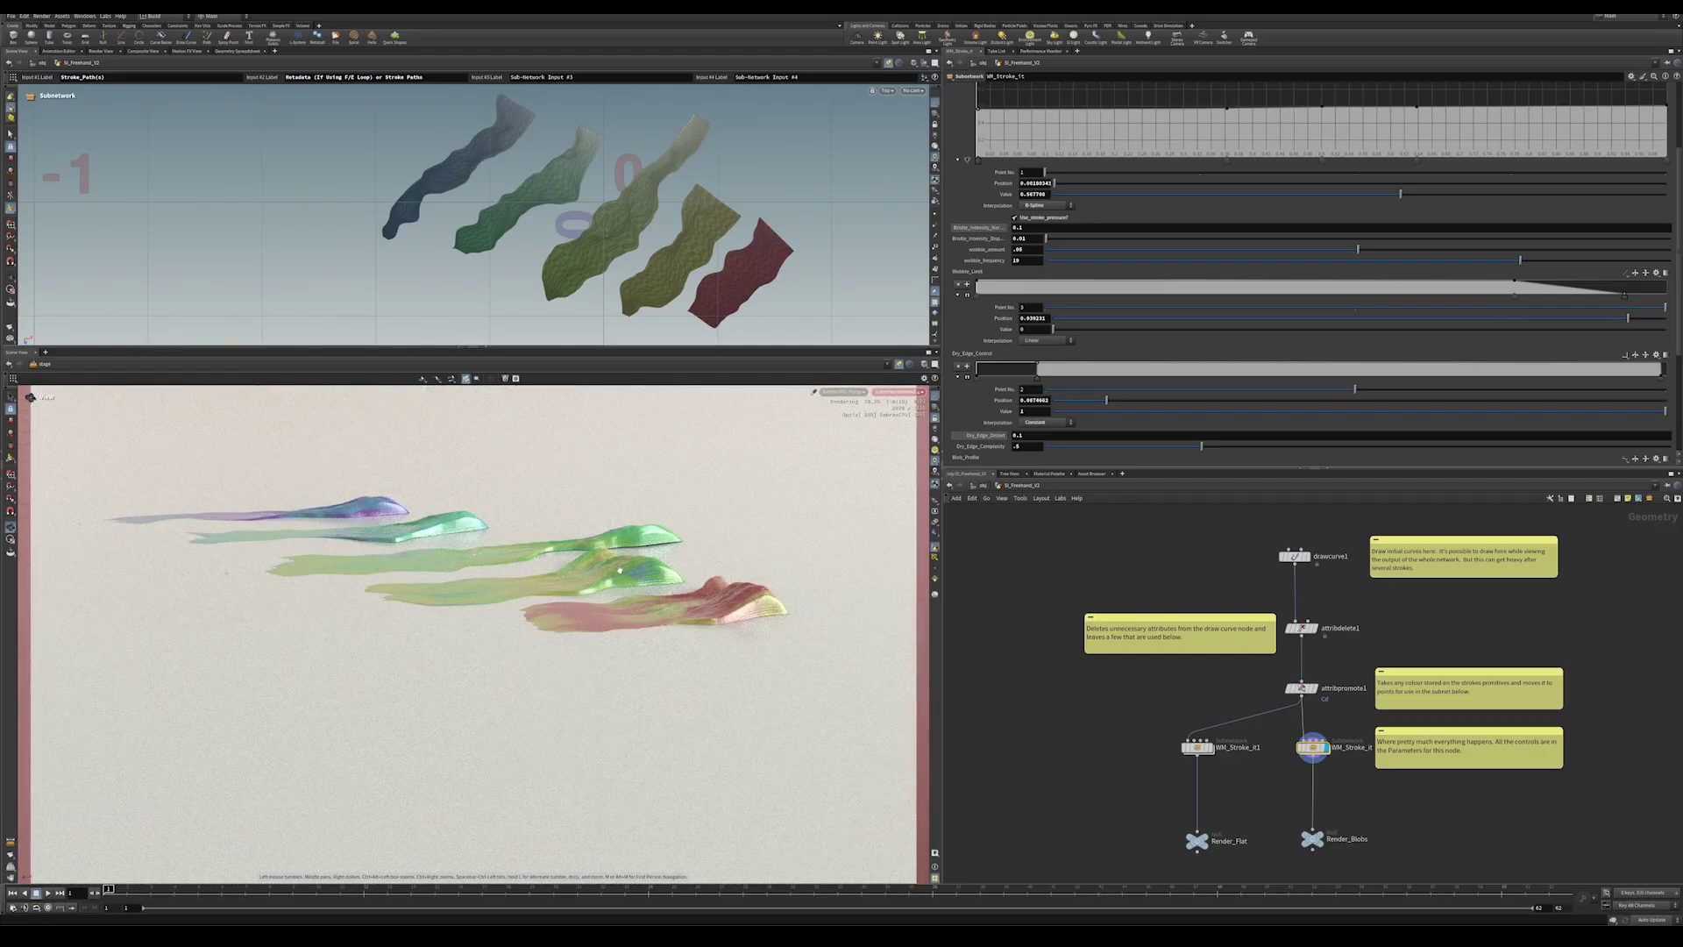
pyautogui.moveTo(617, 569); pyautogui.dragTo(679, 666)
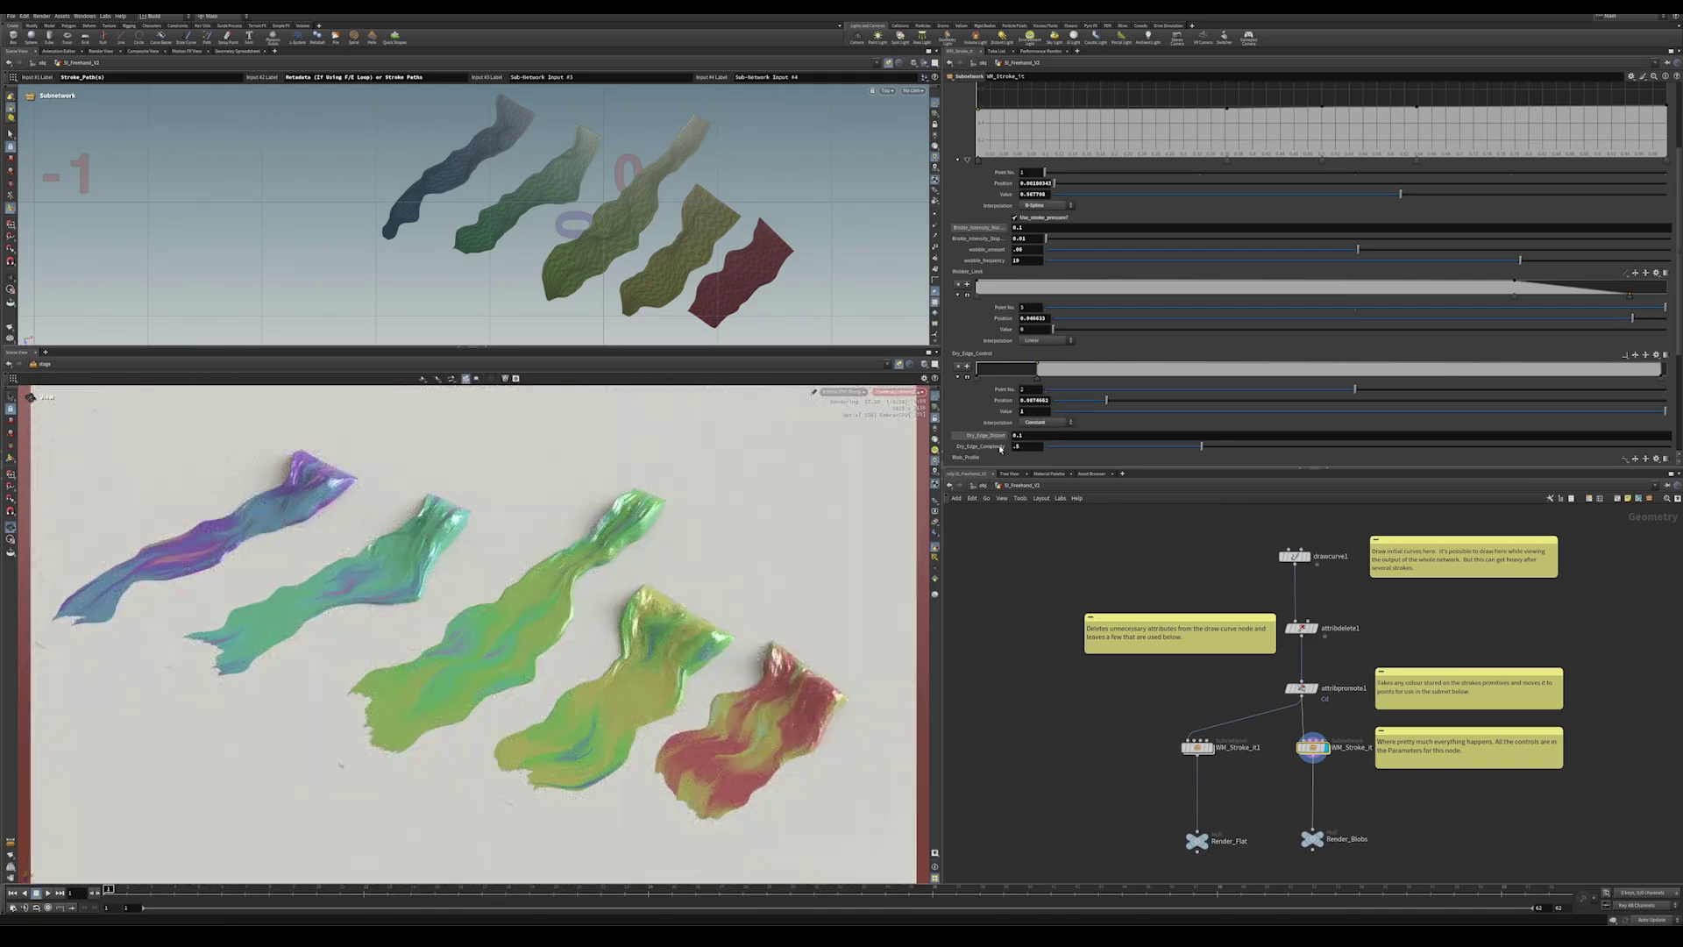
# Adjust the point near the end of the Blob_Profile ramp and turn on Blob_Depress_Middle.
pyautogui.moveTo(1678, 279); pyautogui.dragTo(1680, 414)
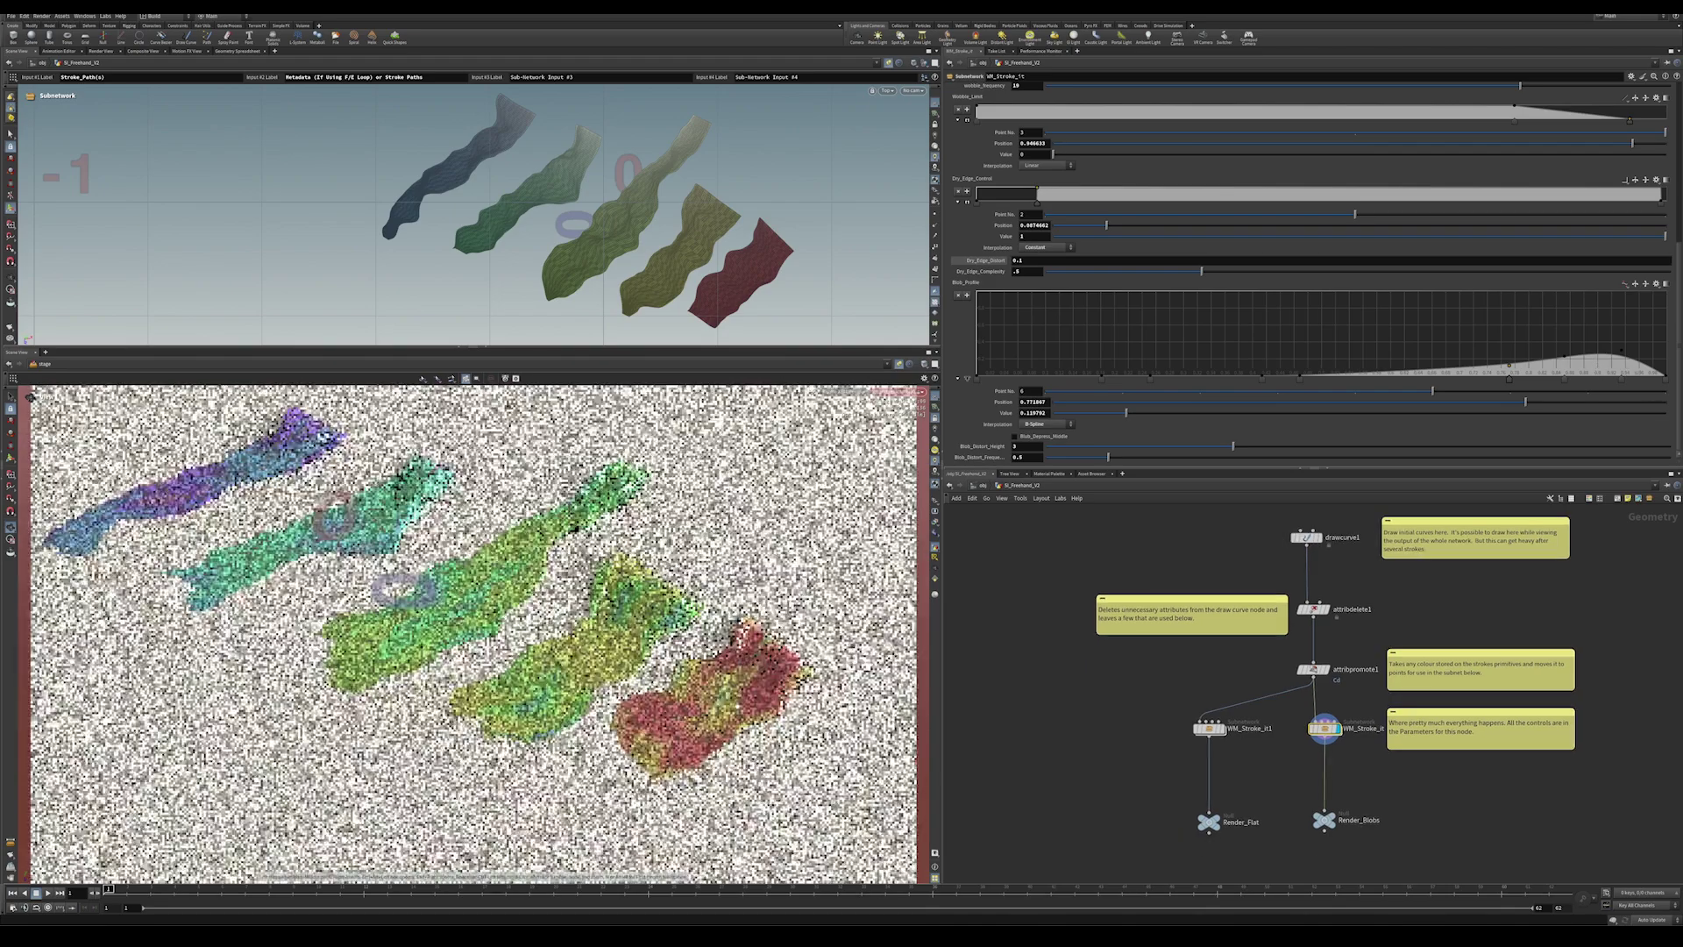
pyautogui.moveTo(759, 675); pyautogui.dragTo(735, 641)
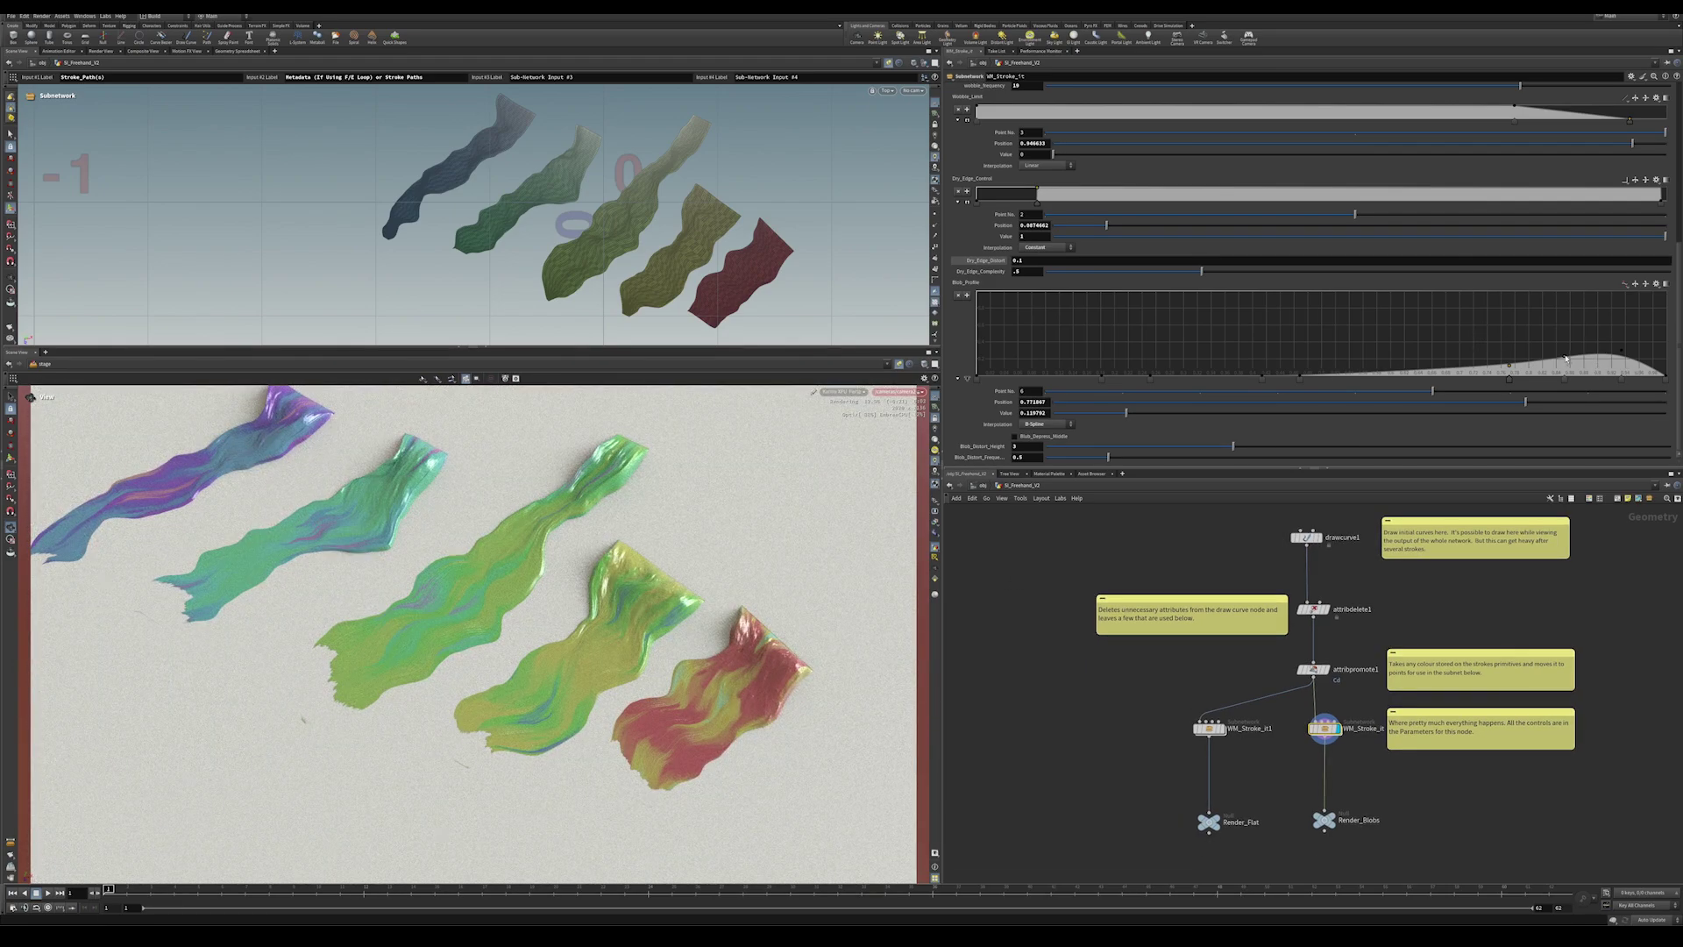
pyautogui.moveTo(1623, 353); pyautogui.dragTo(1629, 319)
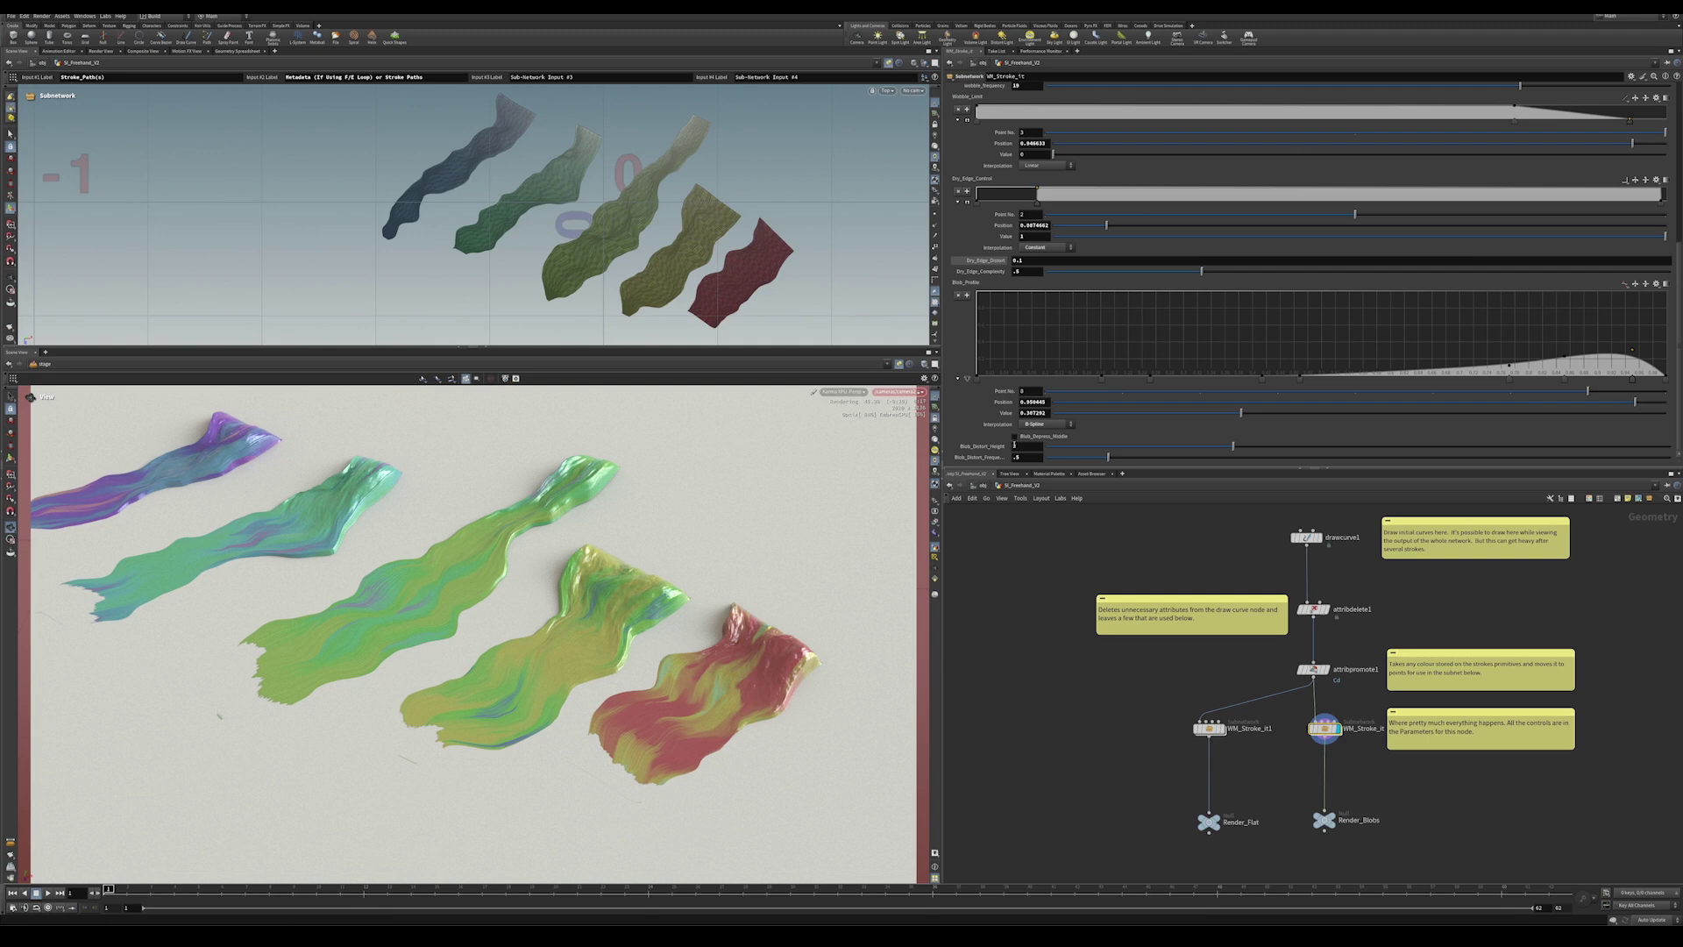
pyautogui.click(1015, 436)
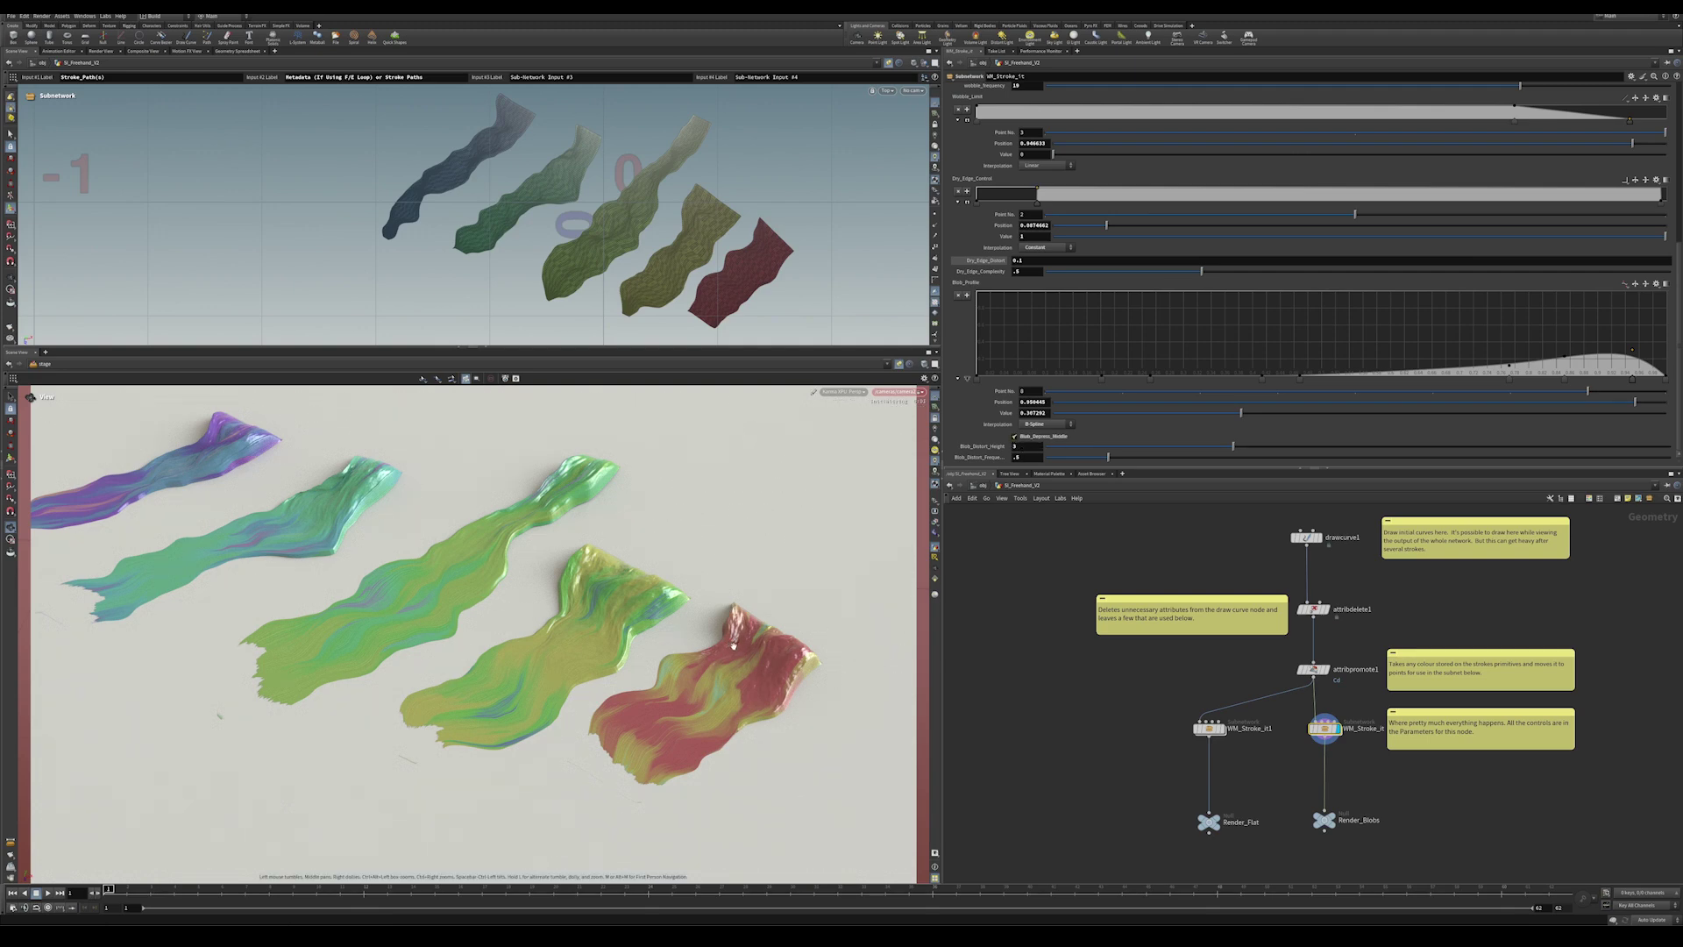